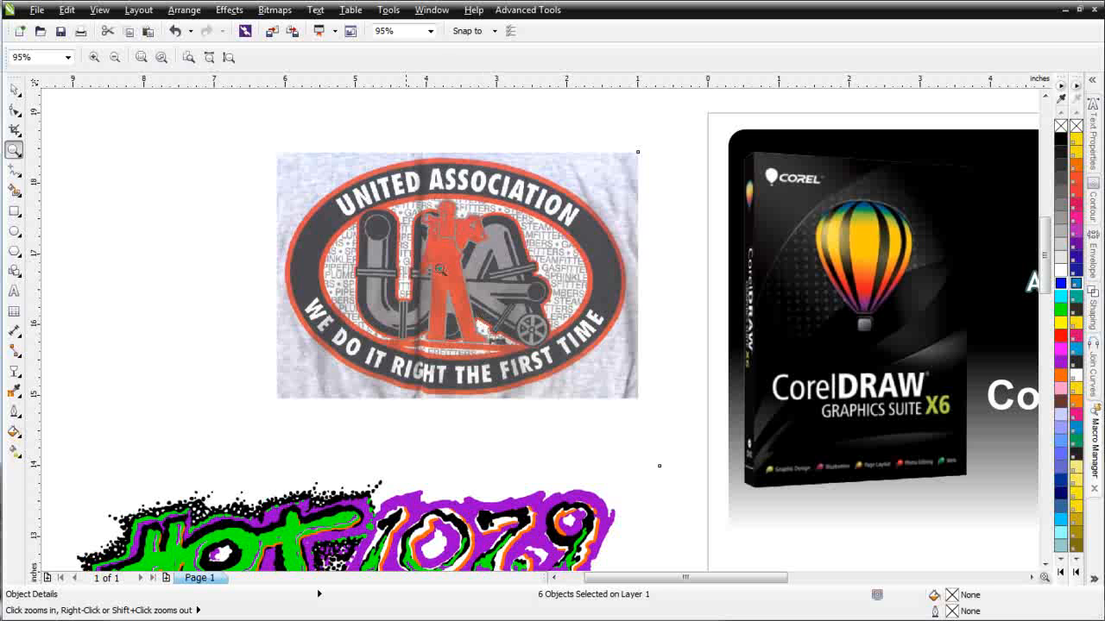
- Zoom in on the United Association logo, then zoom in on the HOT 107.9 logos
left_click_drag(288, 145, 636, 412)
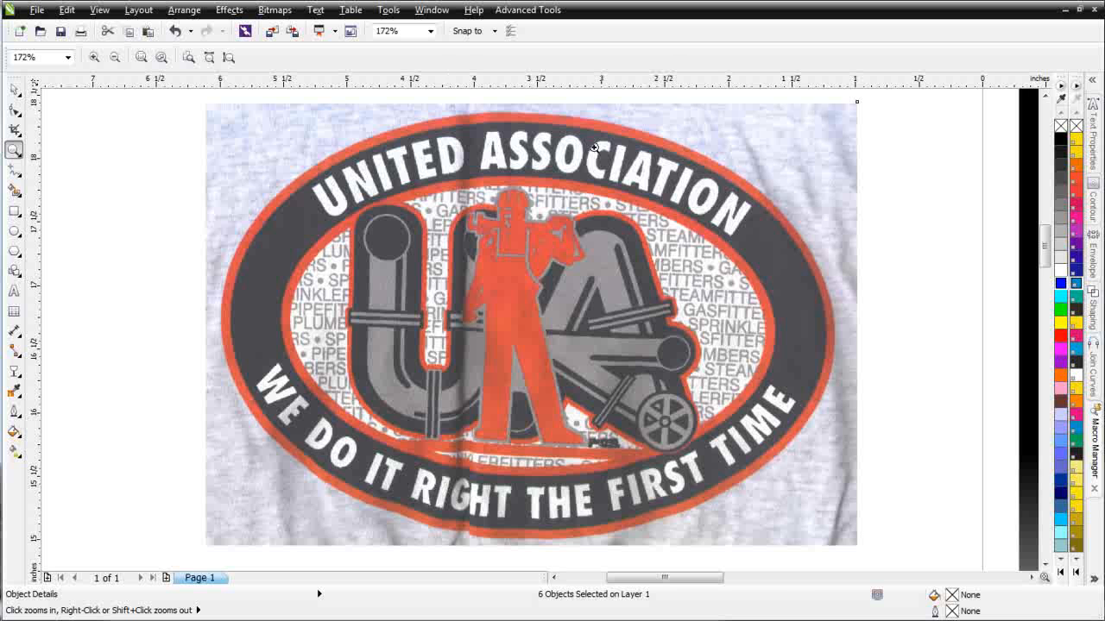
key("F4")
left_click_drag(260, 270, 466, 432)
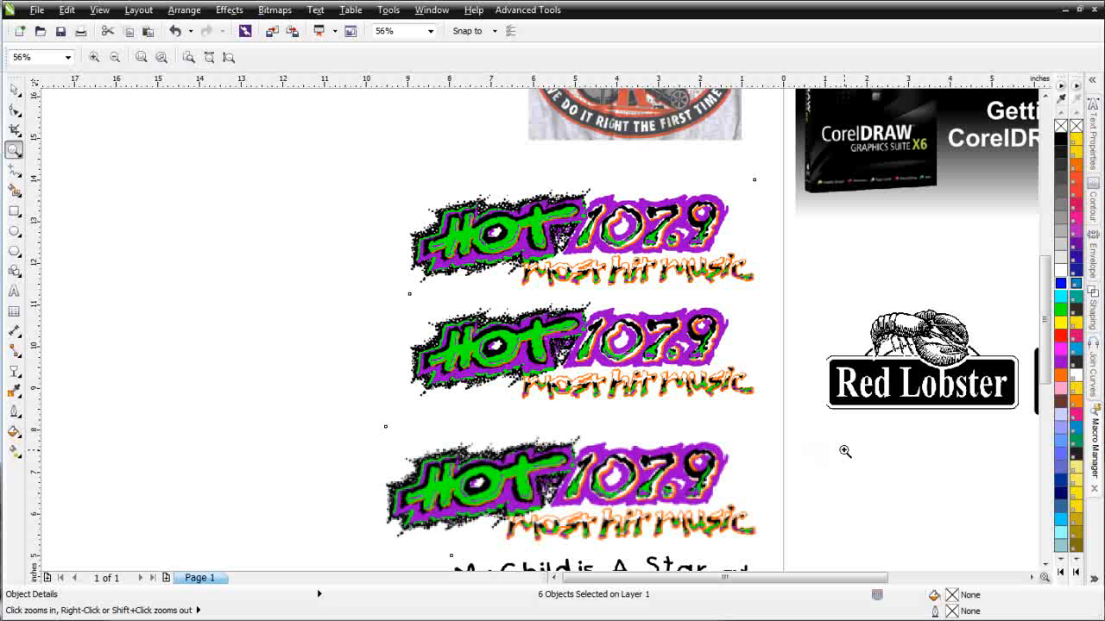
- Select each of the three HOT 107.9 bitmaps in turn to compare their resolutions
left_click(14, 89)
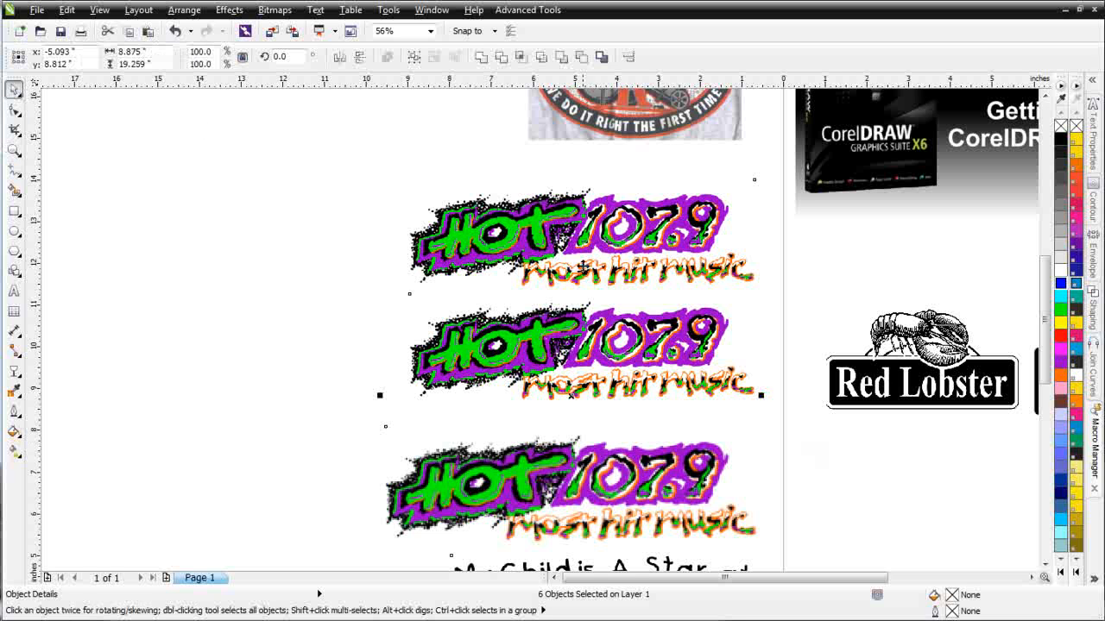
left_click(320, 247)
left_click(497, 231)
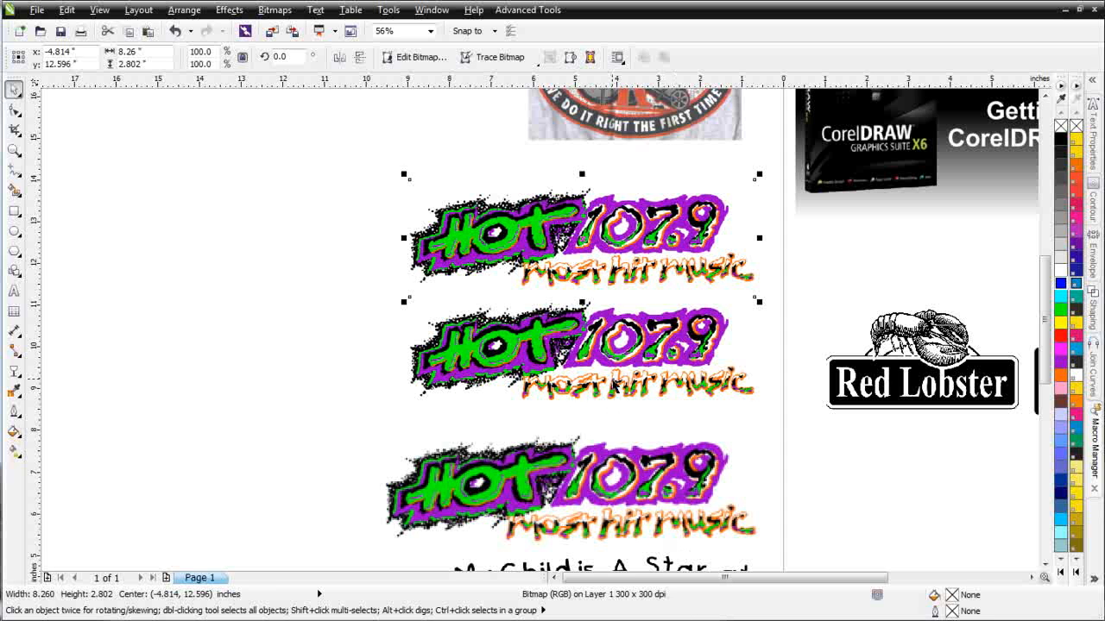
left_click(614, 386)
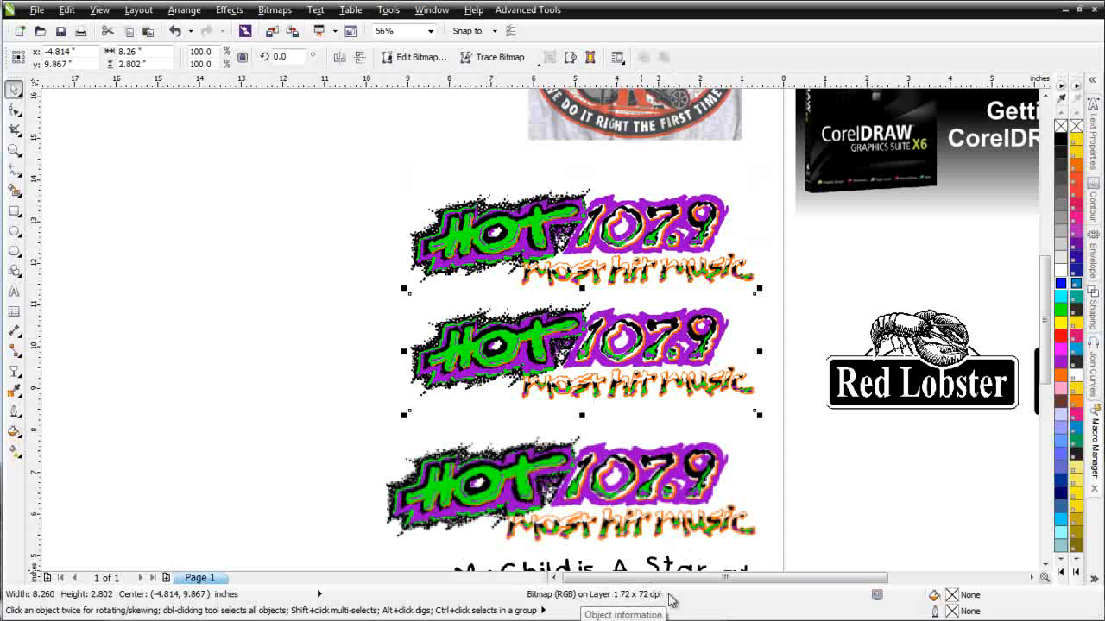
left_click(616, 512)
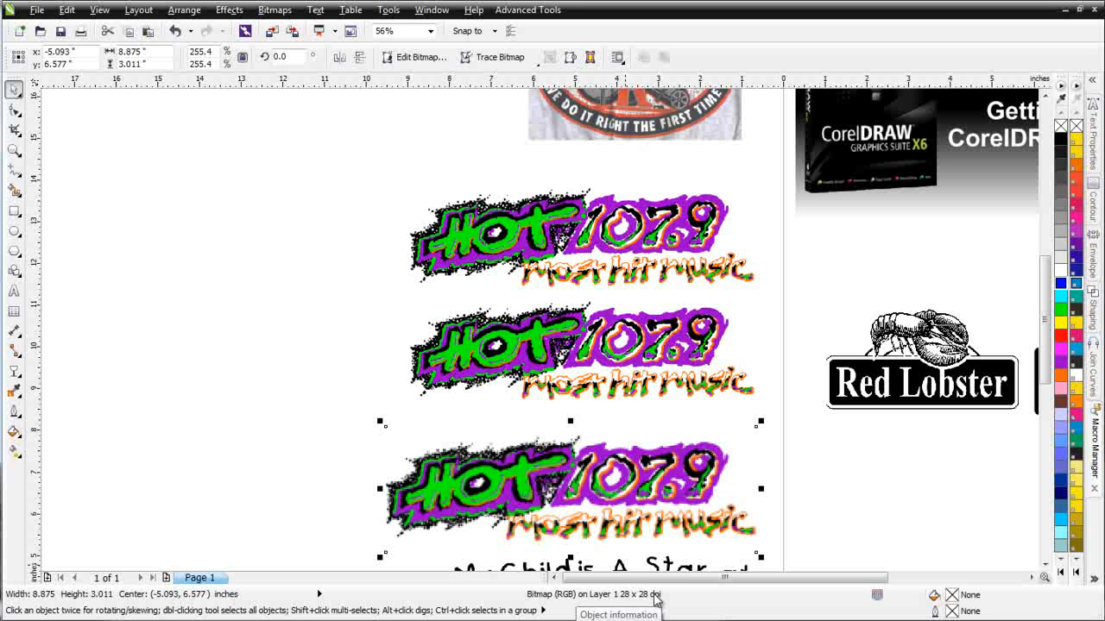
left_click(580, 236)
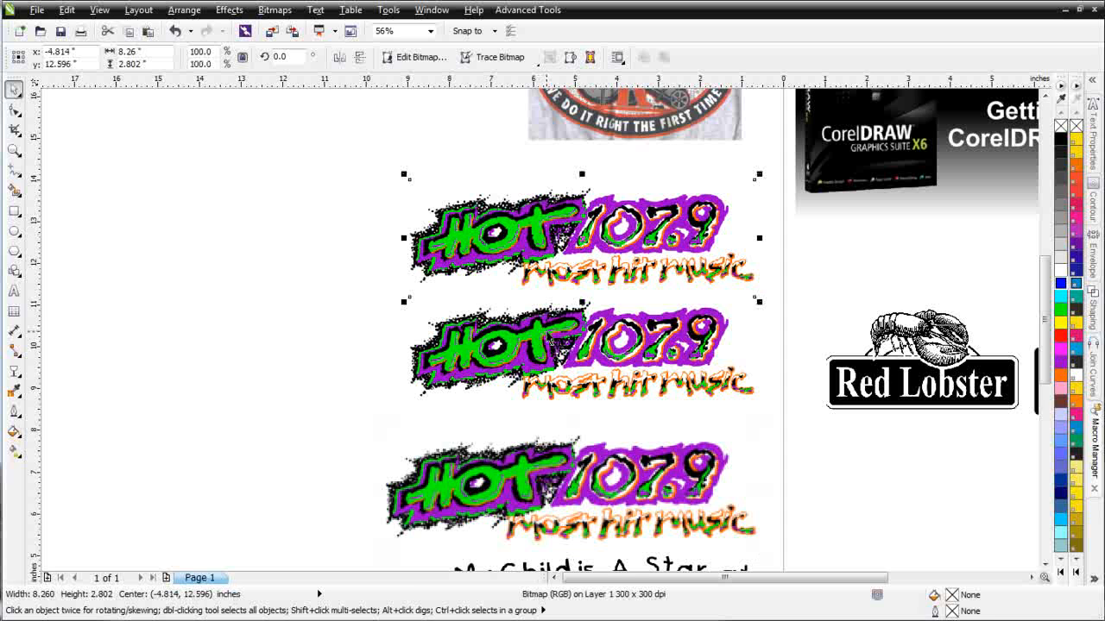
left_click(605, 476)
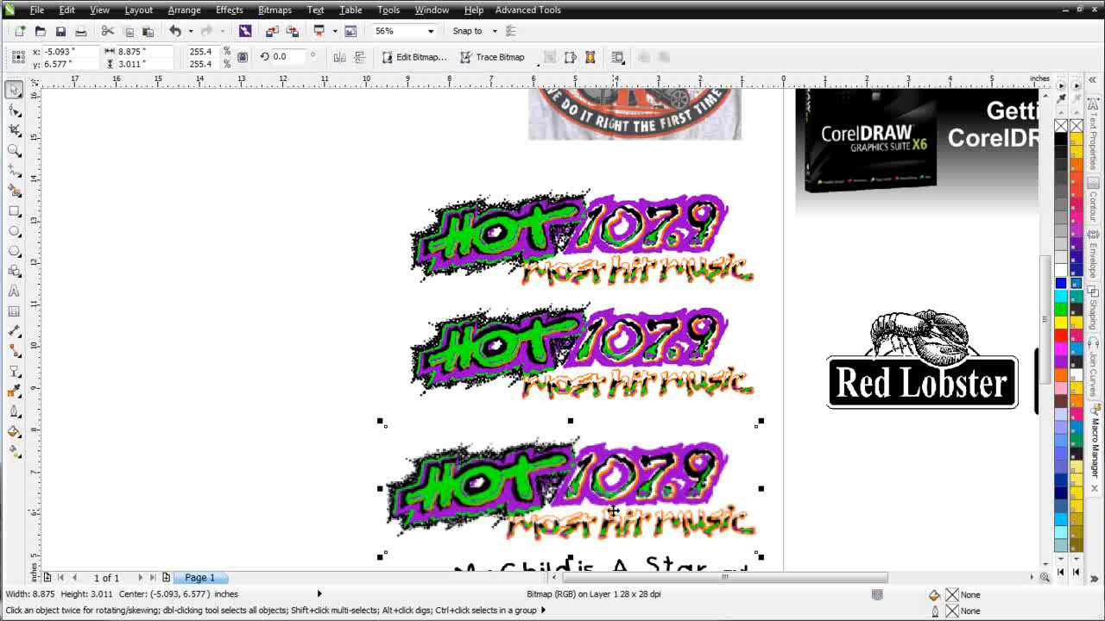
left_click(588, 247)
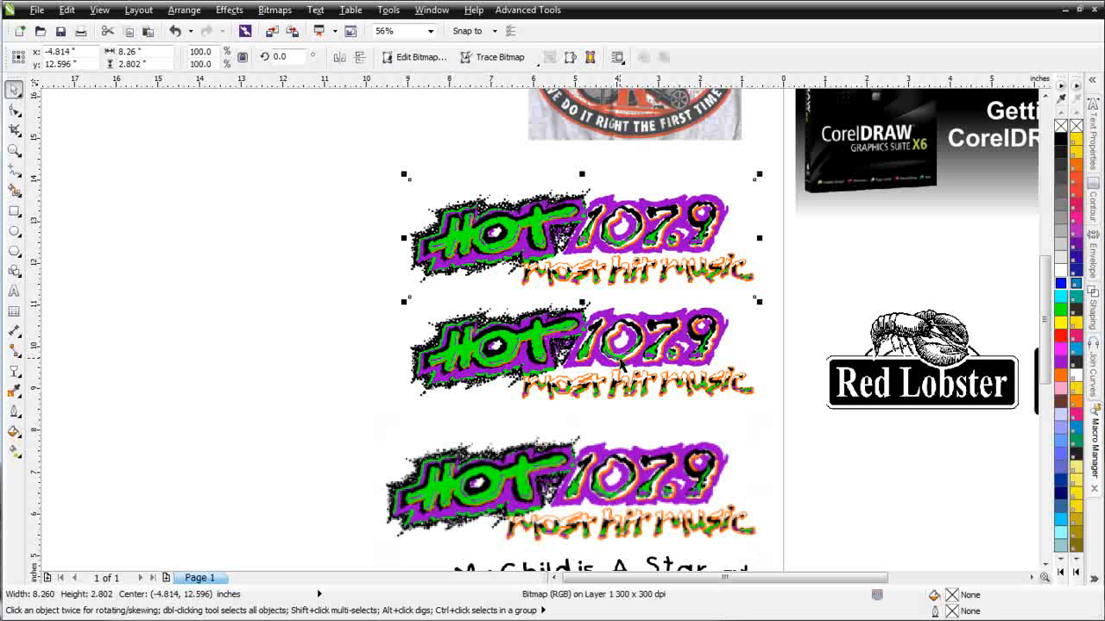
left_click(601, 490)
- Compare the low-resolution 72 dpi HOT 107.9 bitmap against the high-resolution top one
scroll(604, 485, "up", 2)
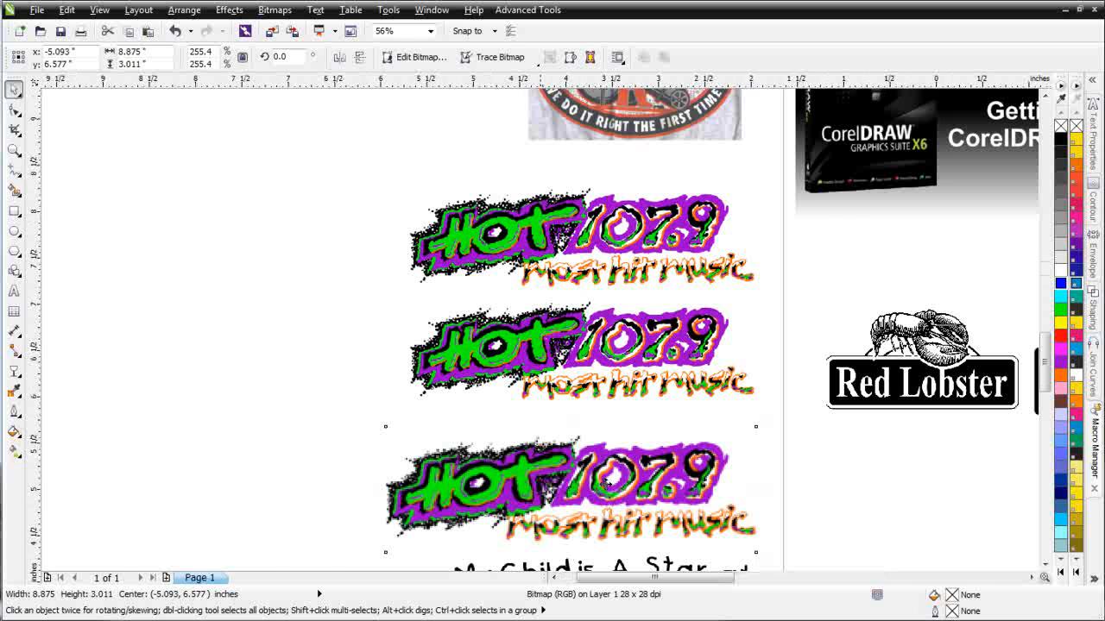
scroll(512, 285, "up", 2)
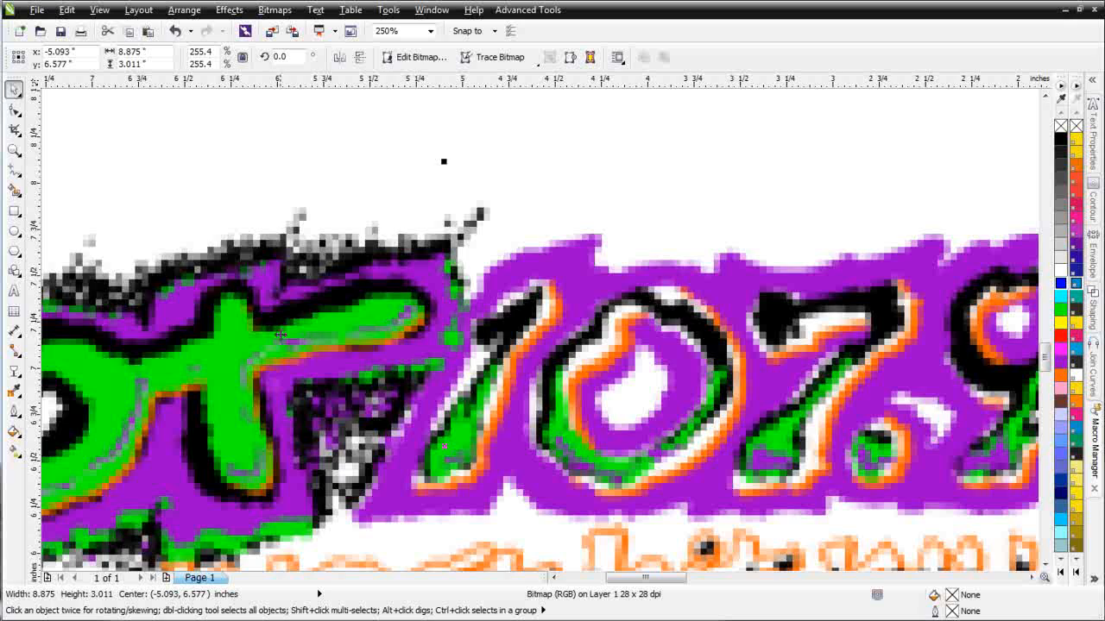
scroll(460, 306, "down", 2)
scroll(459, 308, "down", 1)
scroll(538, 204, "up", 3)
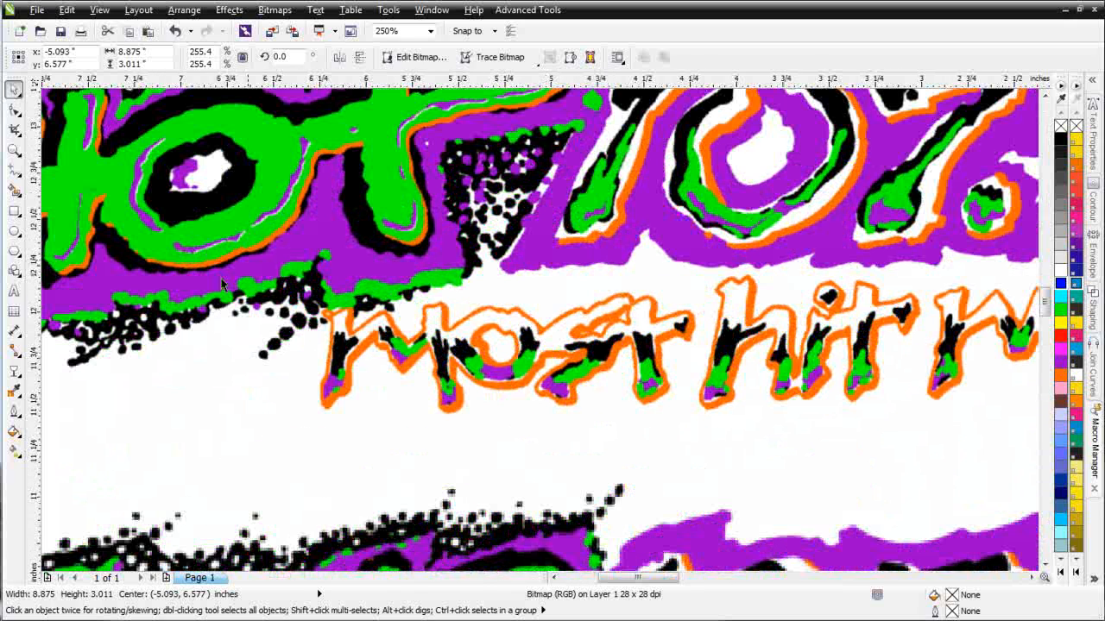
scroll(608, 412, "down", 2)
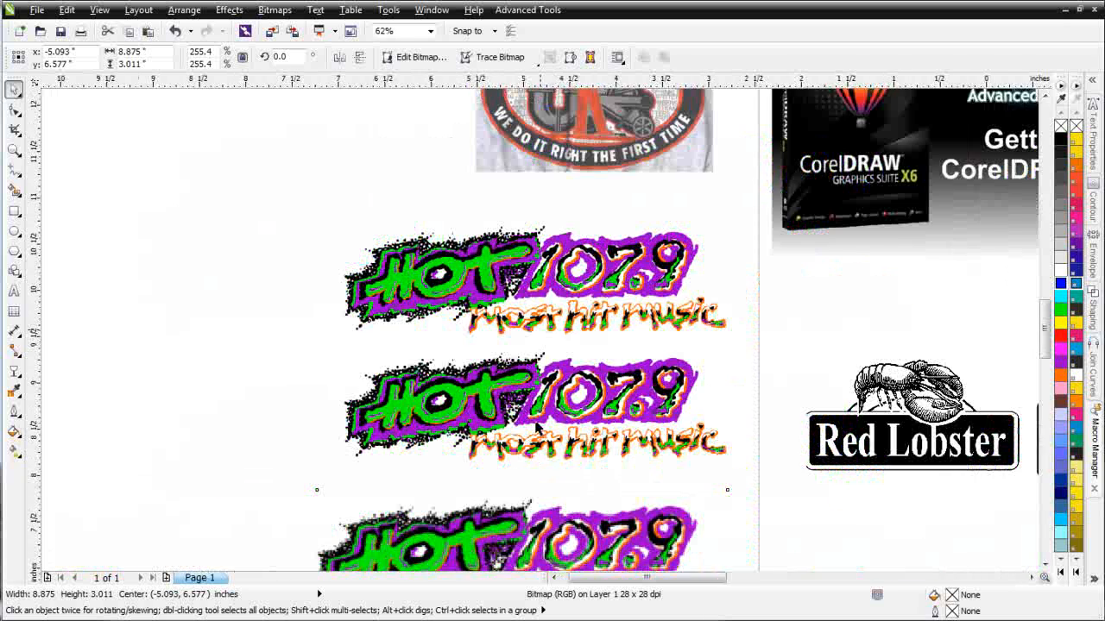
scroll(533, 429, "up", 2)
scroll(474, 302, "up", 2)
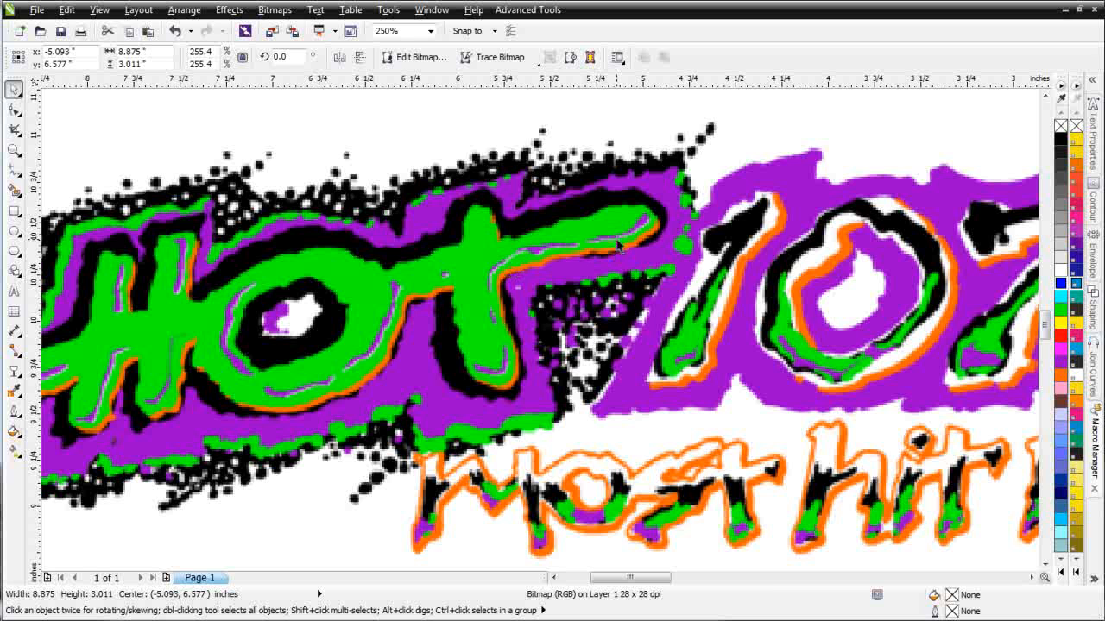
left_click(589, 407)
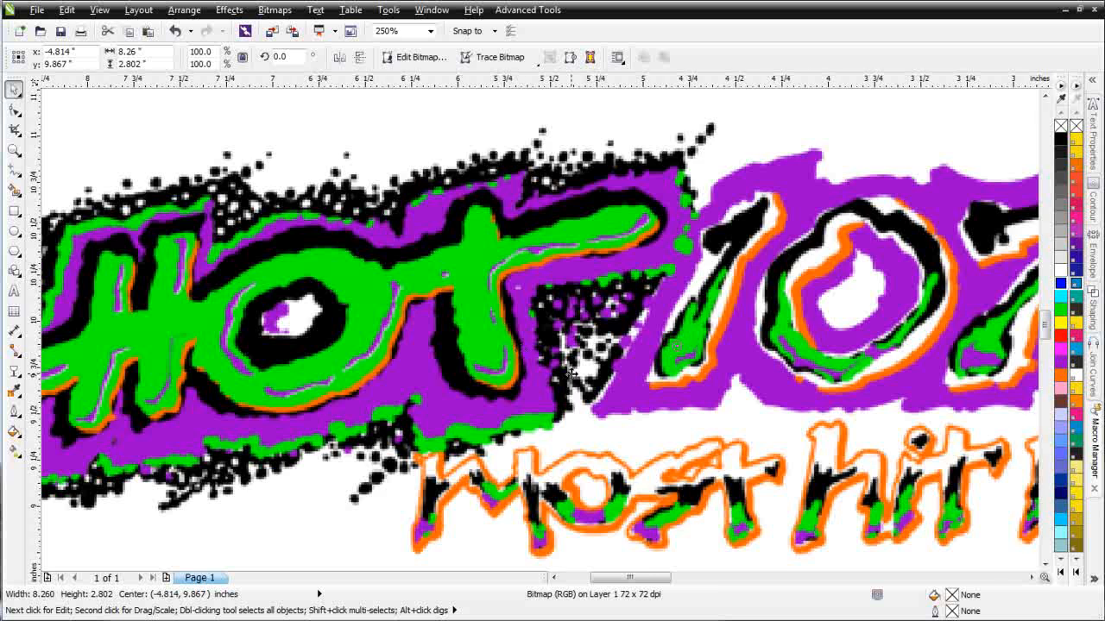
scroll(565, 372, "down", 3)
left_click(575, 463)
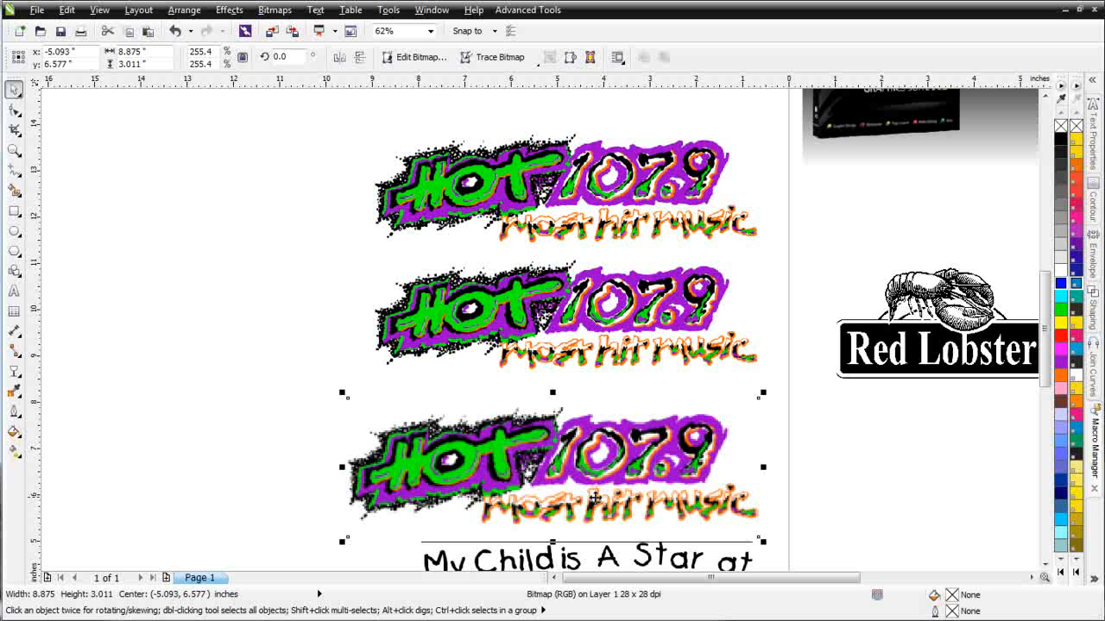
left_click(611, 209)
scroll(611, 209, "up", 4)
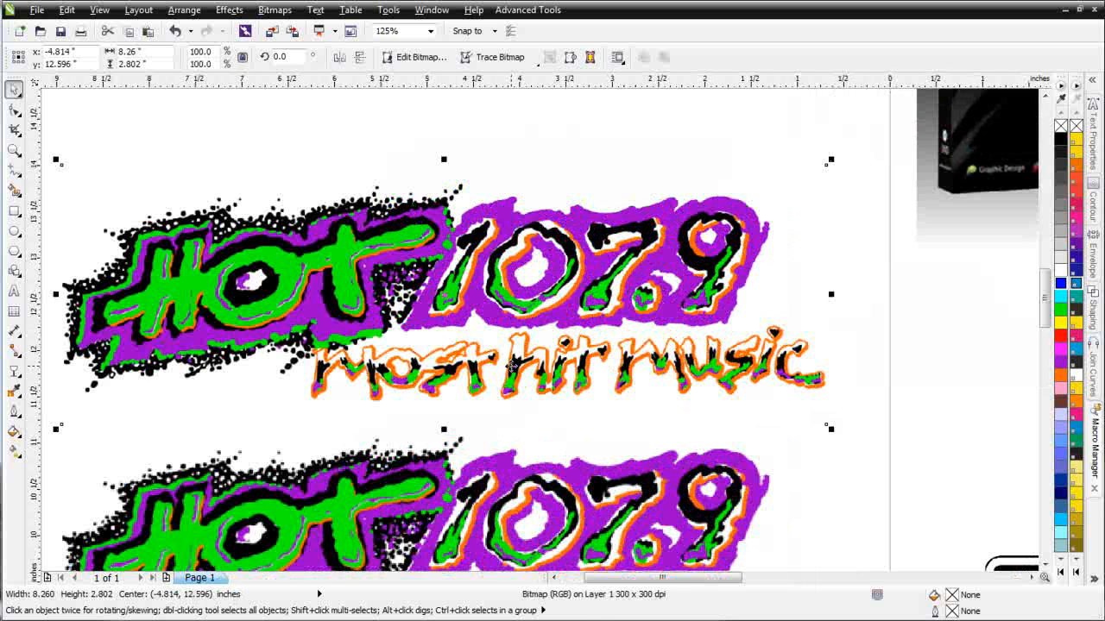
scroll(542, 328, "down", 2)
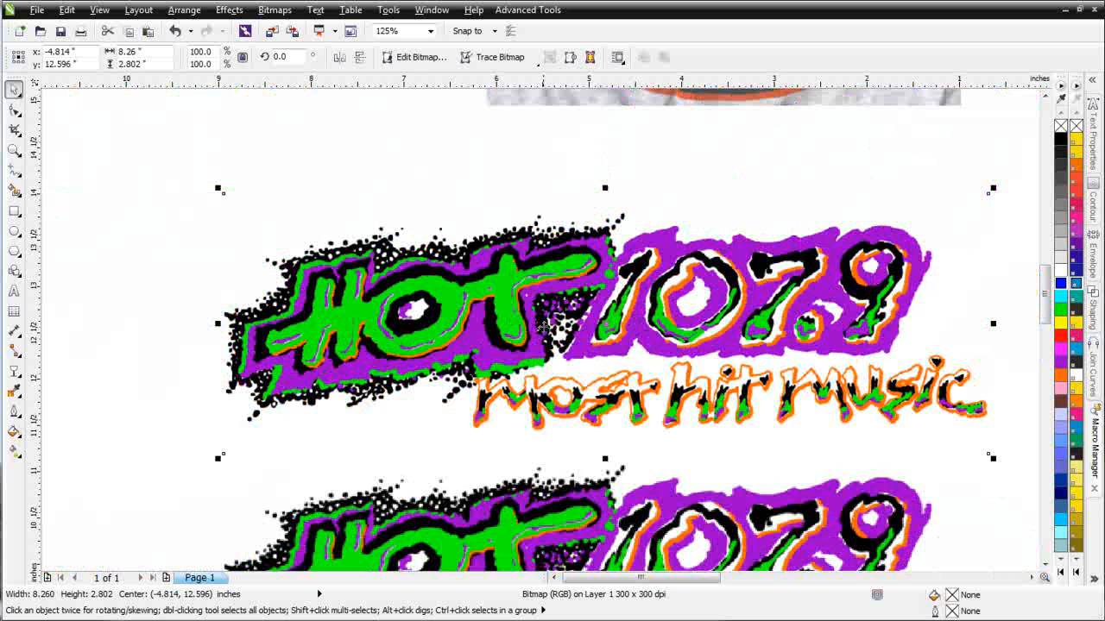
scroll(542, 328, "up", 2)
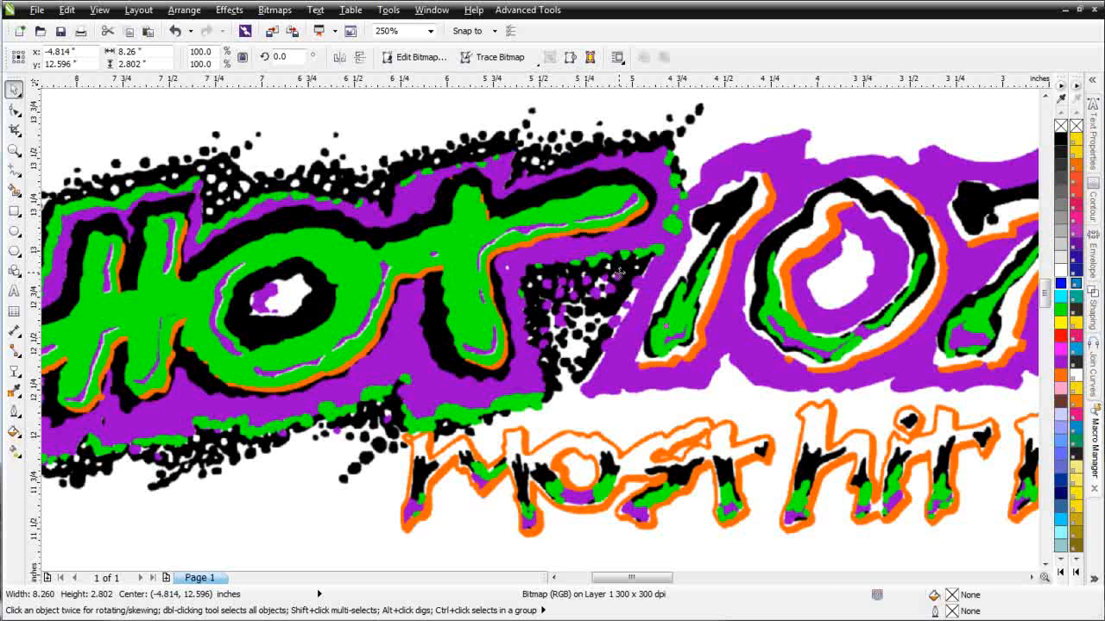
scroll(658, 326, "down", 2)
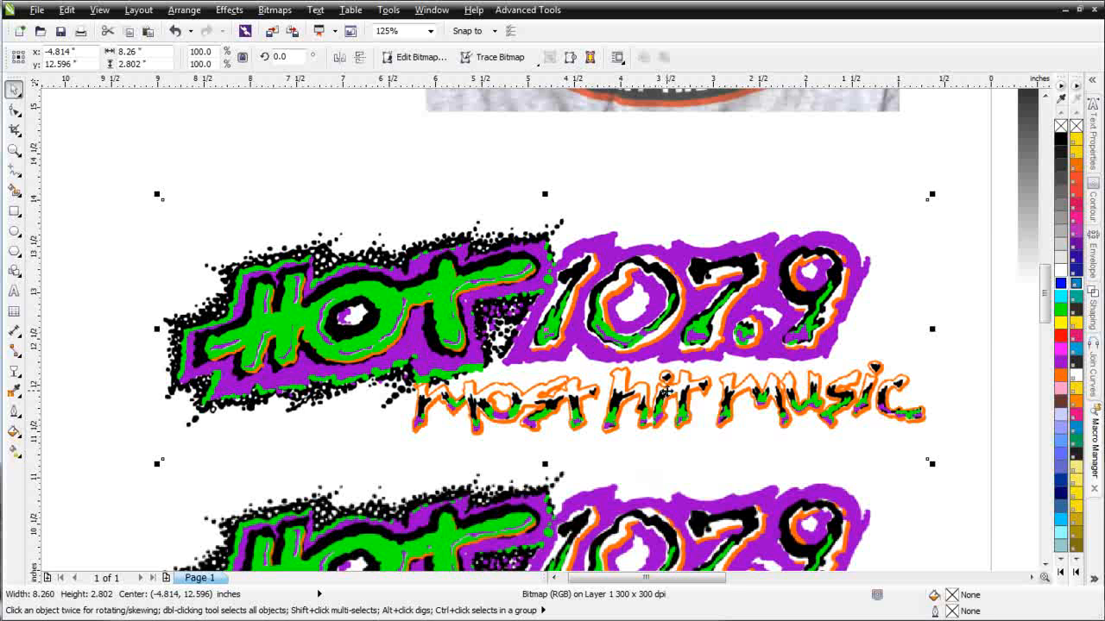
scroll(666, 390, "down", 2)
scroll(530, 540, "up", 2)
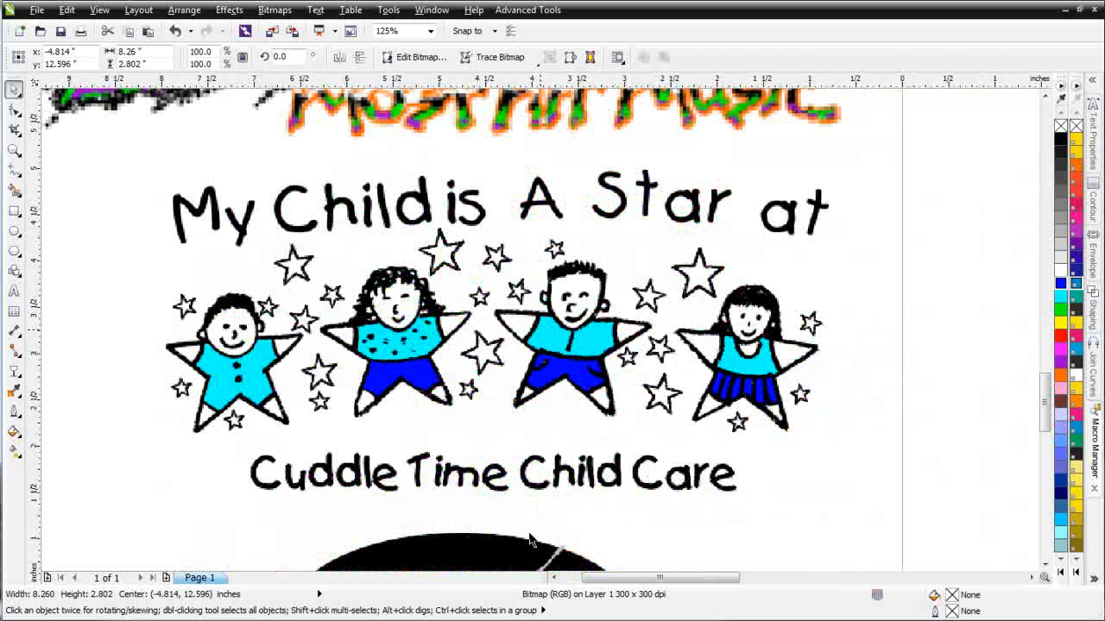
- Inspect the Cuddle Time Child Care and 95X logo bitmaps
left_click(498, 326)
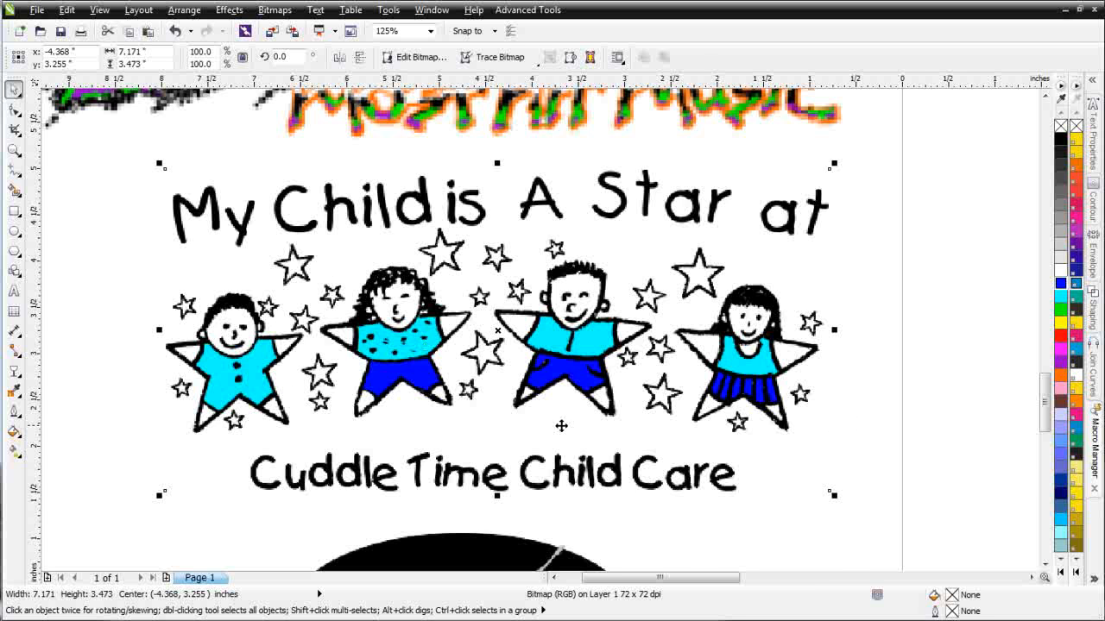
scroll(561, 426, "down", 1)
scroll(526, 457, "up", 1)
left_click(502, 275)
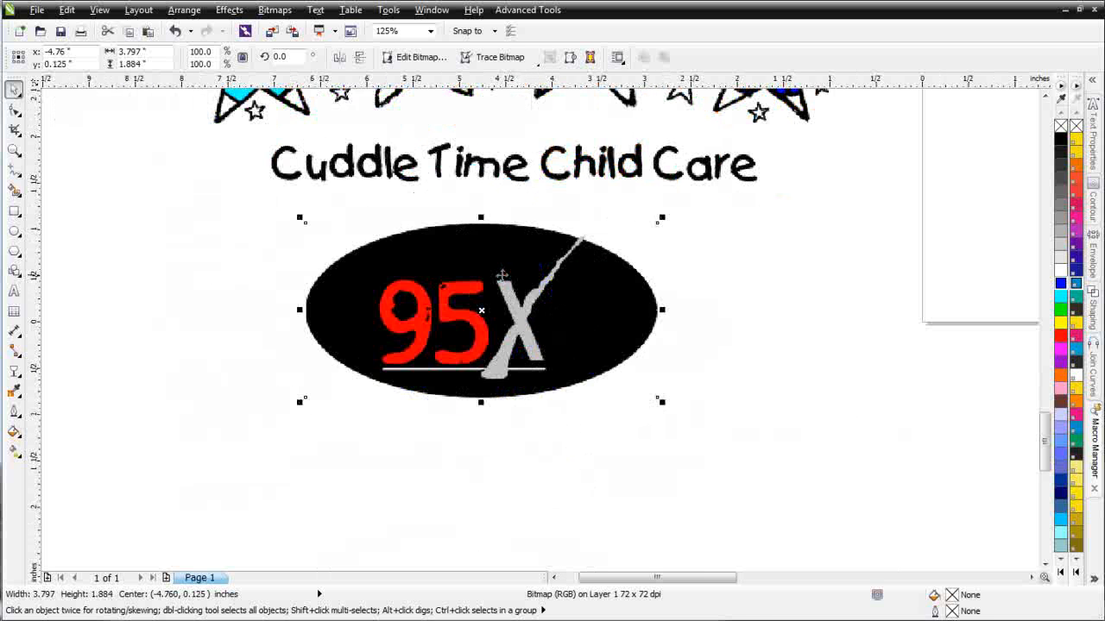
scroll(577, 300, "up", 1)
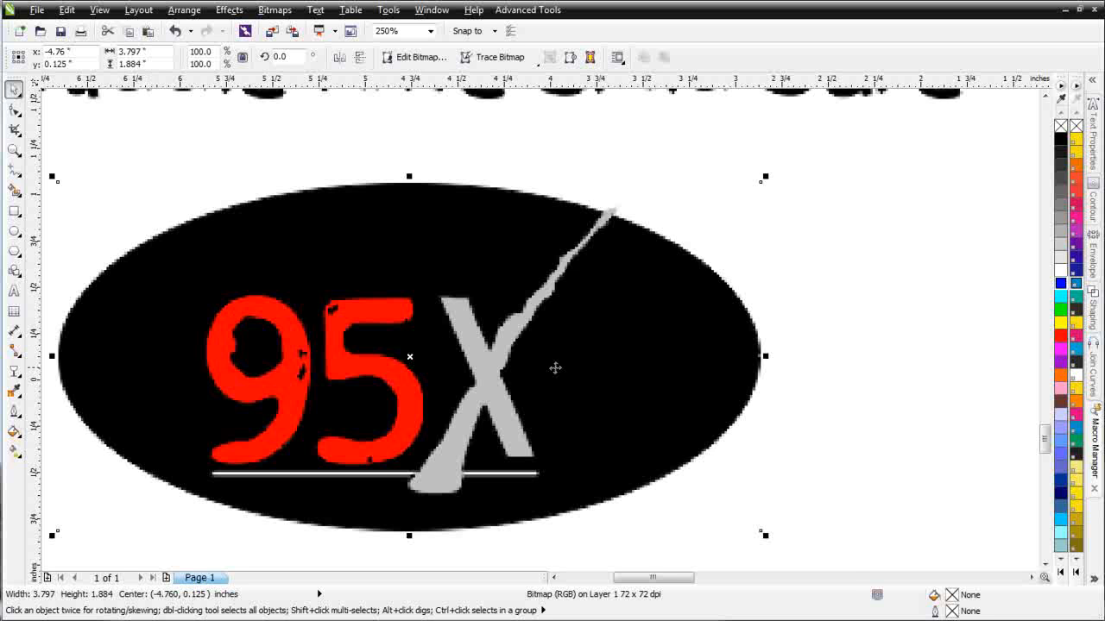
scroll(555, 365, "down", 3)
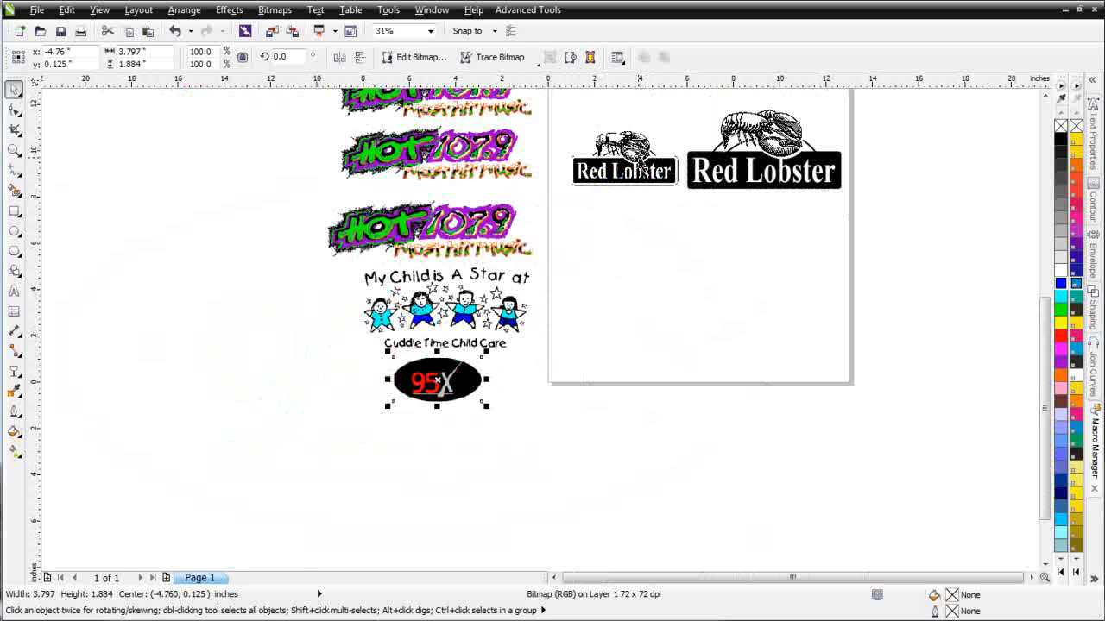
scroll(638, 160, "up", 1)
- Inspect the Red Lobster logos' parts: small bitmap, black rectangle, lettering curve and lobster bitmap
left_click(498, 326)
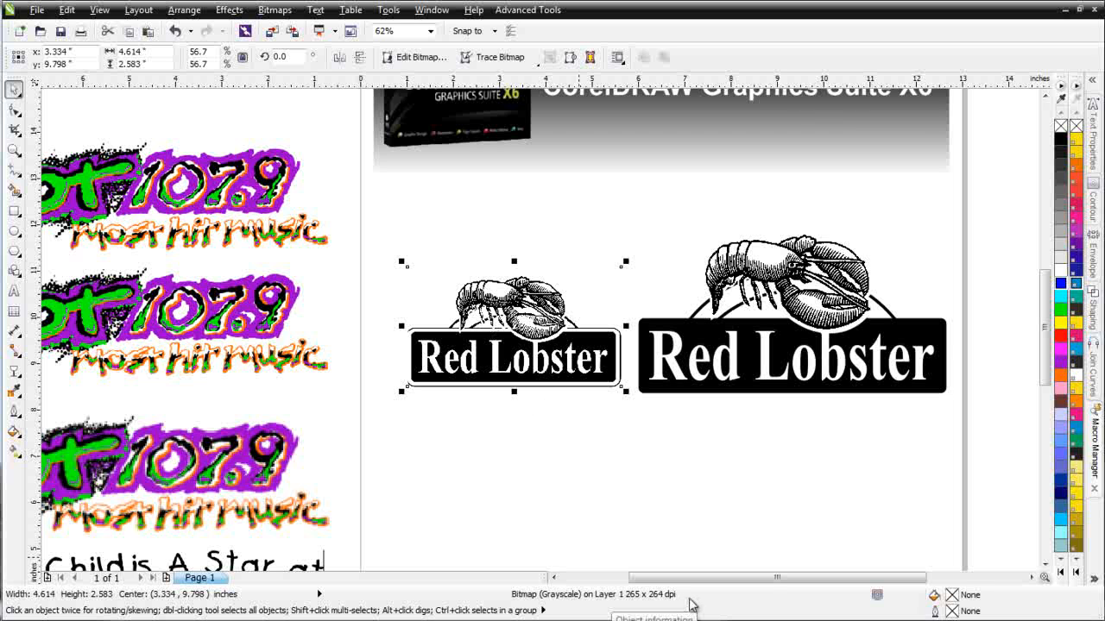
left_click(680, 386)
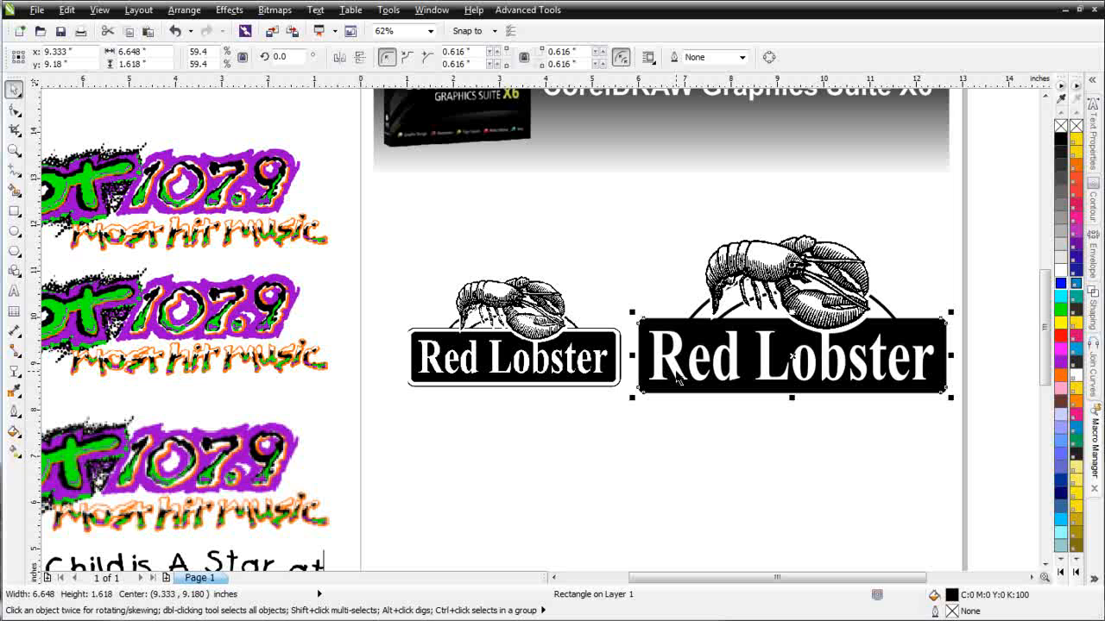
left_click(770, 256)
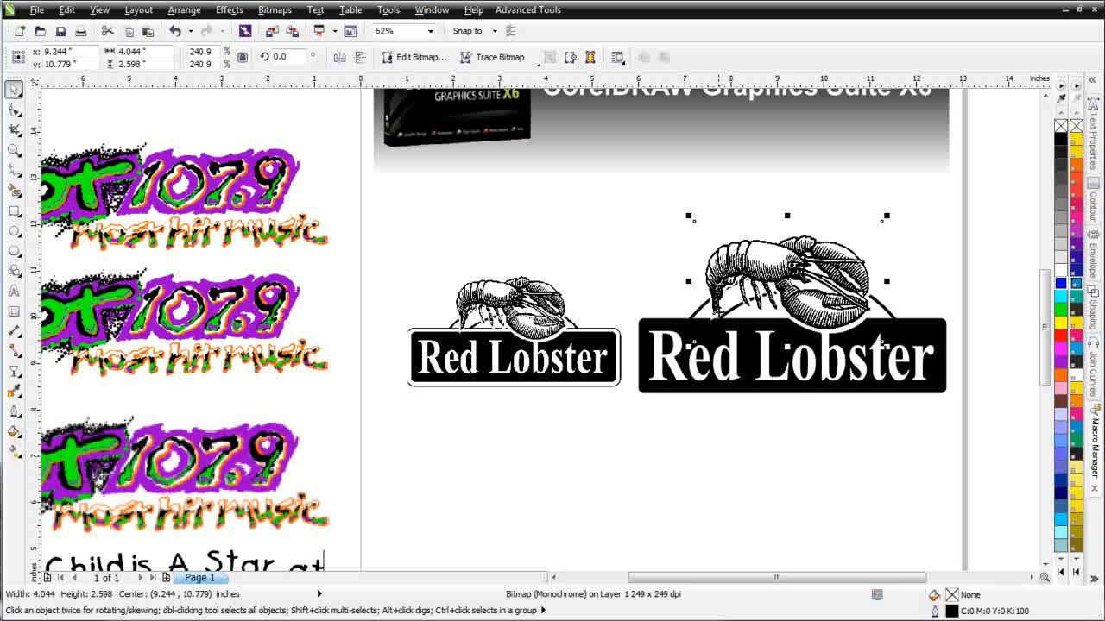
left_click(898, 354)
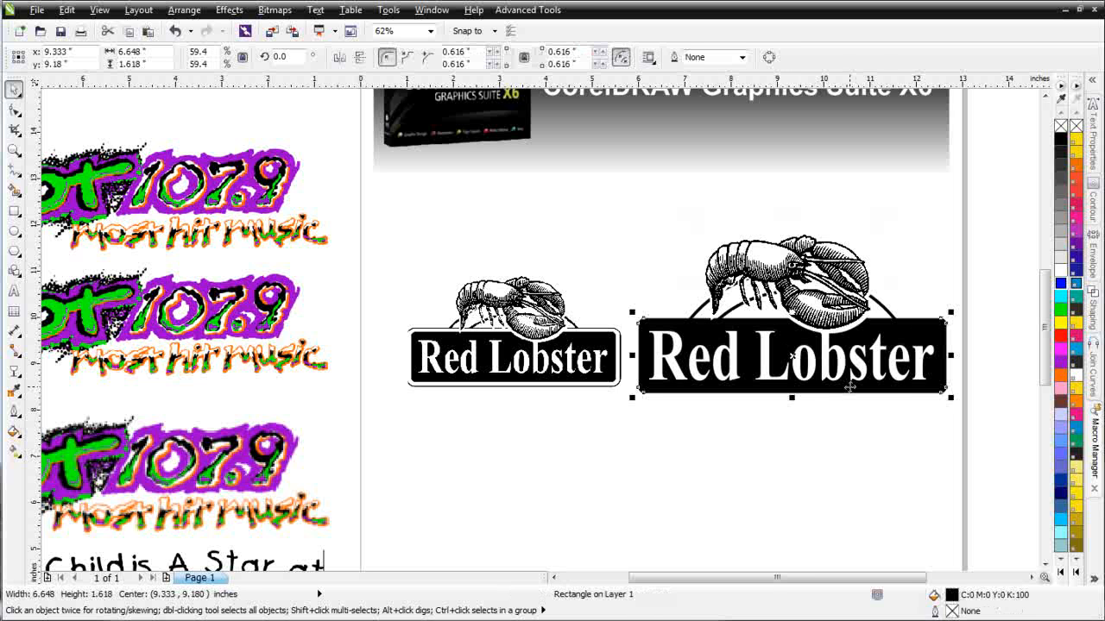
left_click(829, 376)
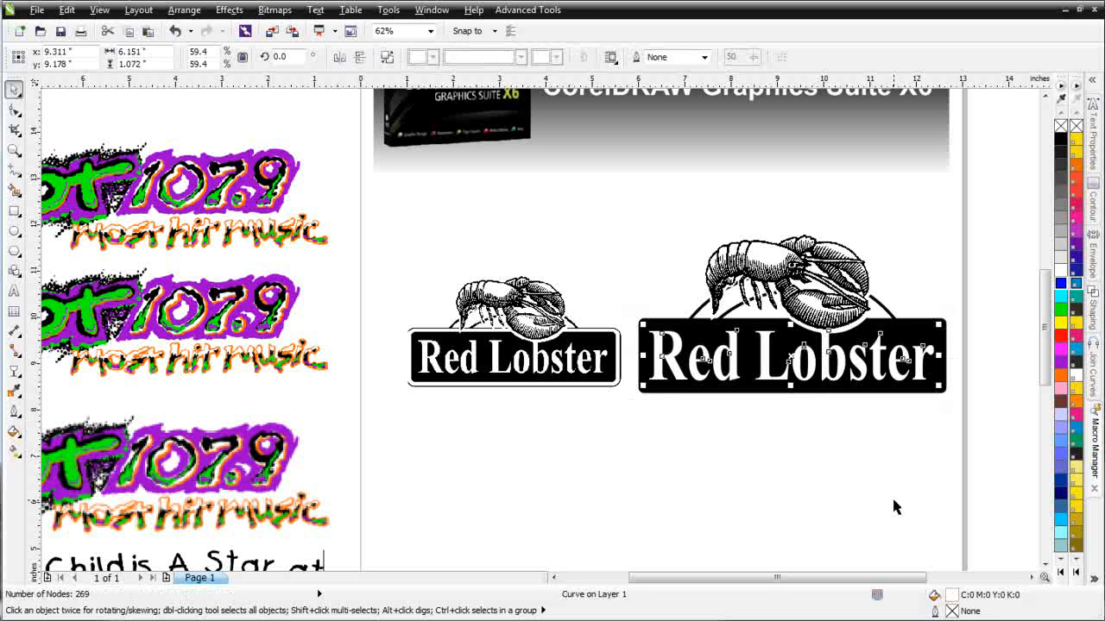
left_click(699, 319)
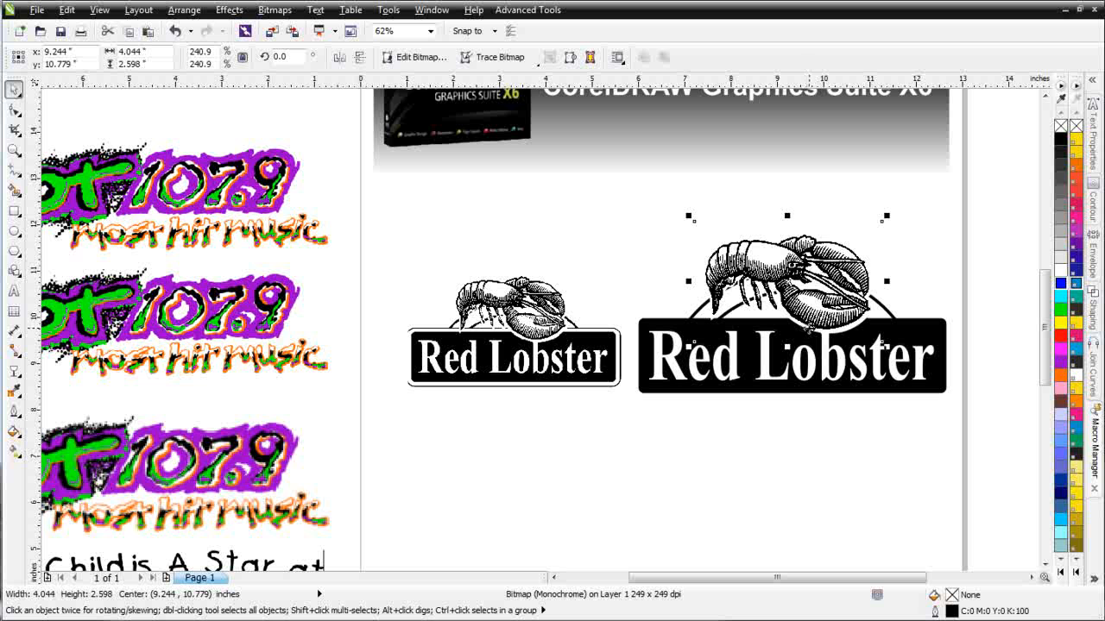
- Switch the view to Wireframe and zoom in and out to inspect the outlines
left_click(98, 10)
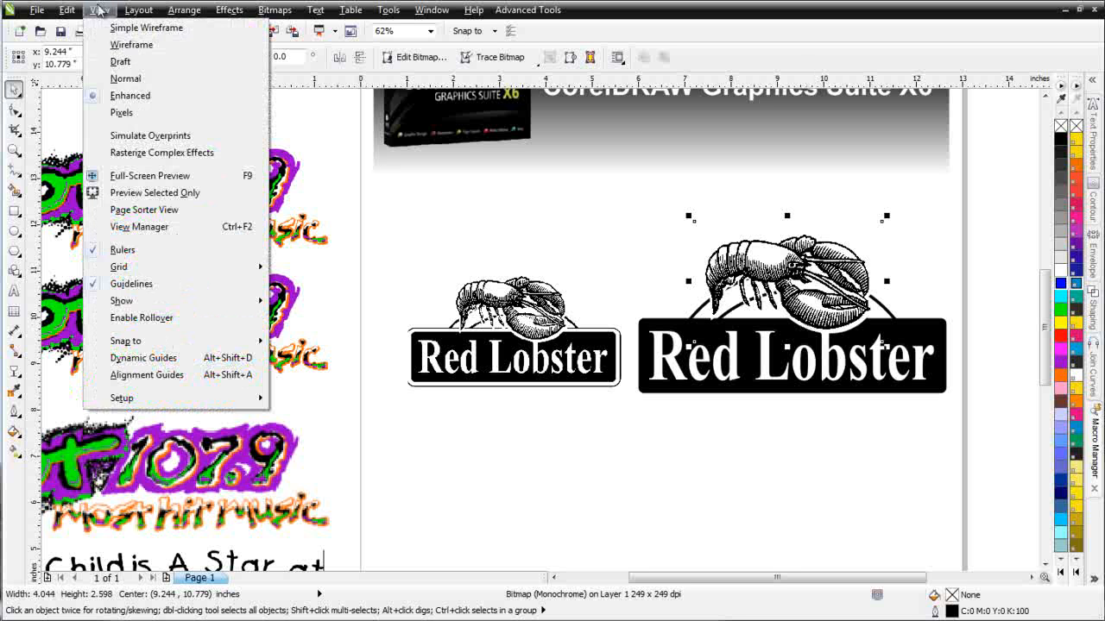
left_click(131, 44)
scroll(836, 308, "up", 2)
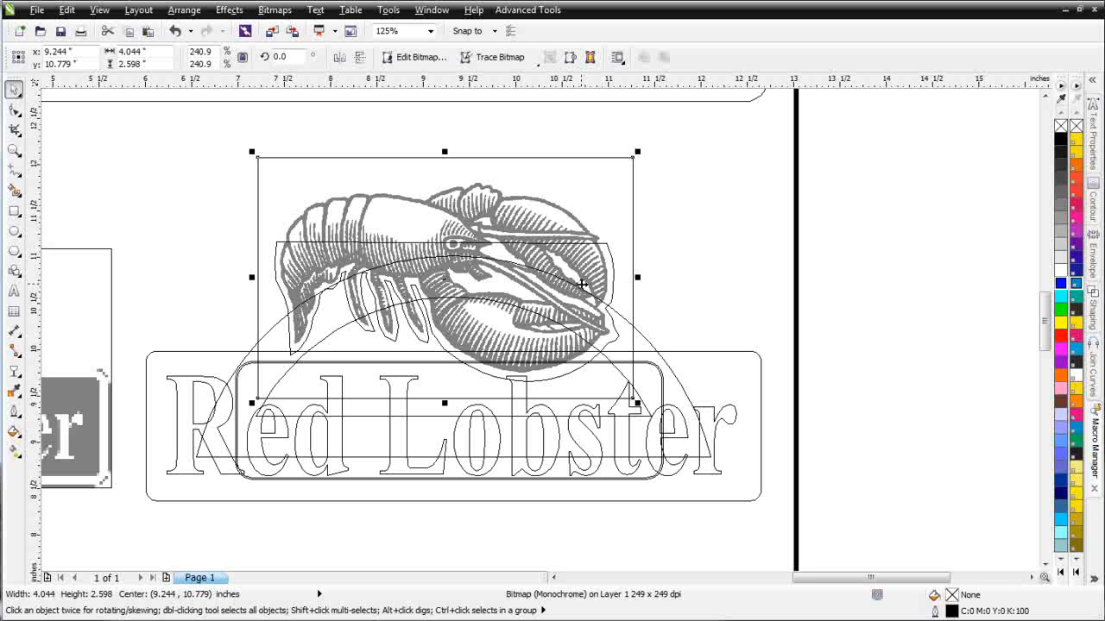
scroll(417, 354, "down", 2)
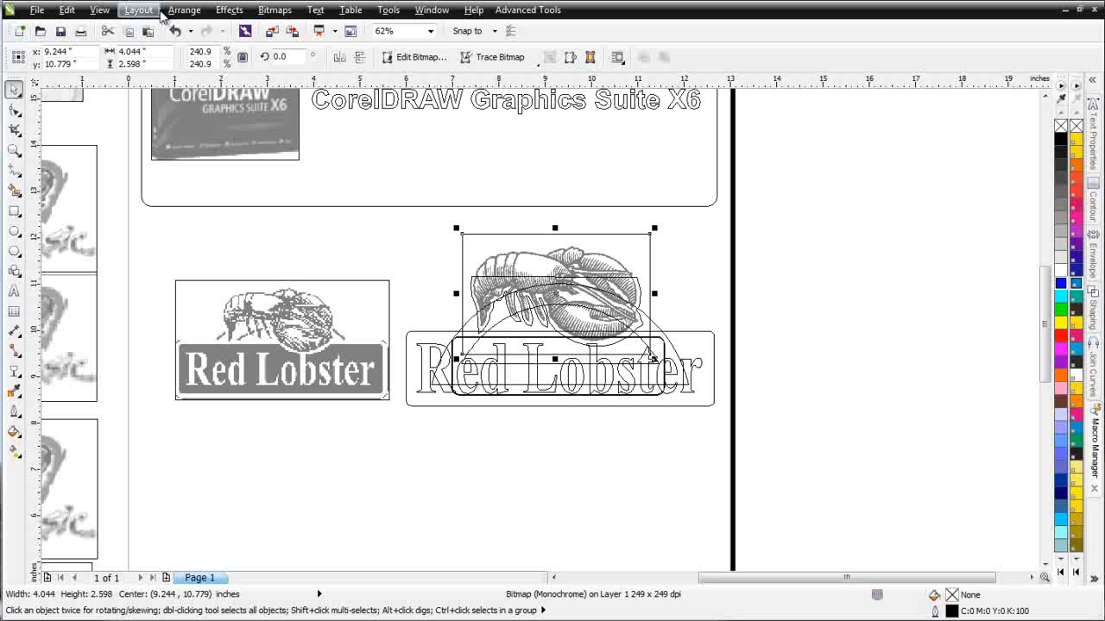
- Return to Enhanced view and select the original small Red Lobster logo bitmap
left_click(100, 12)
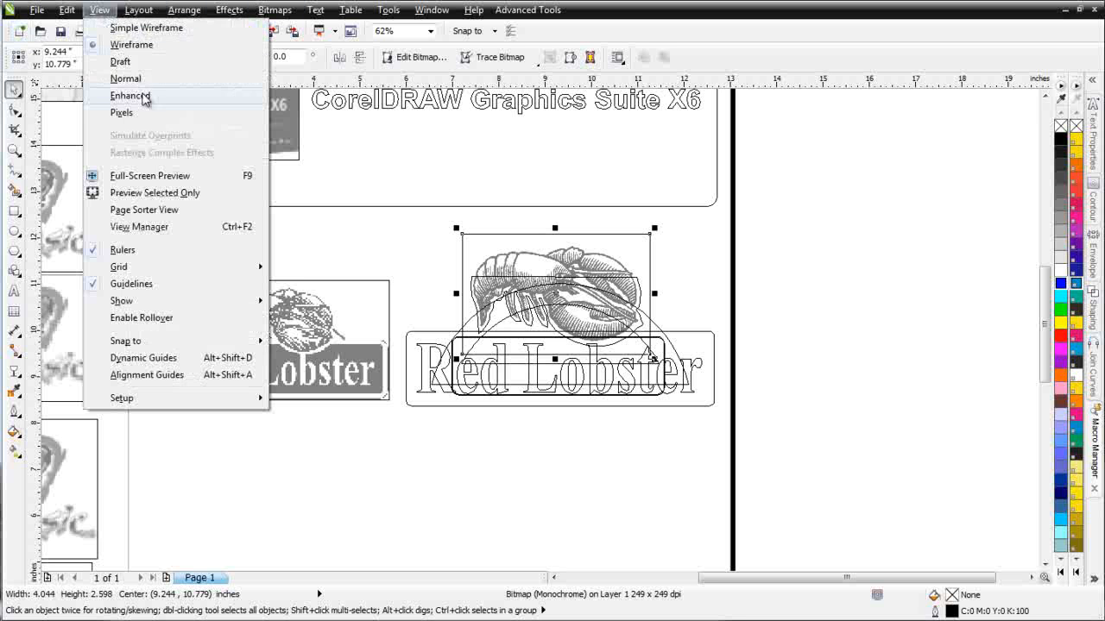
left_click(103, 97)
left_click(308, 453)
left_click(279, 349)
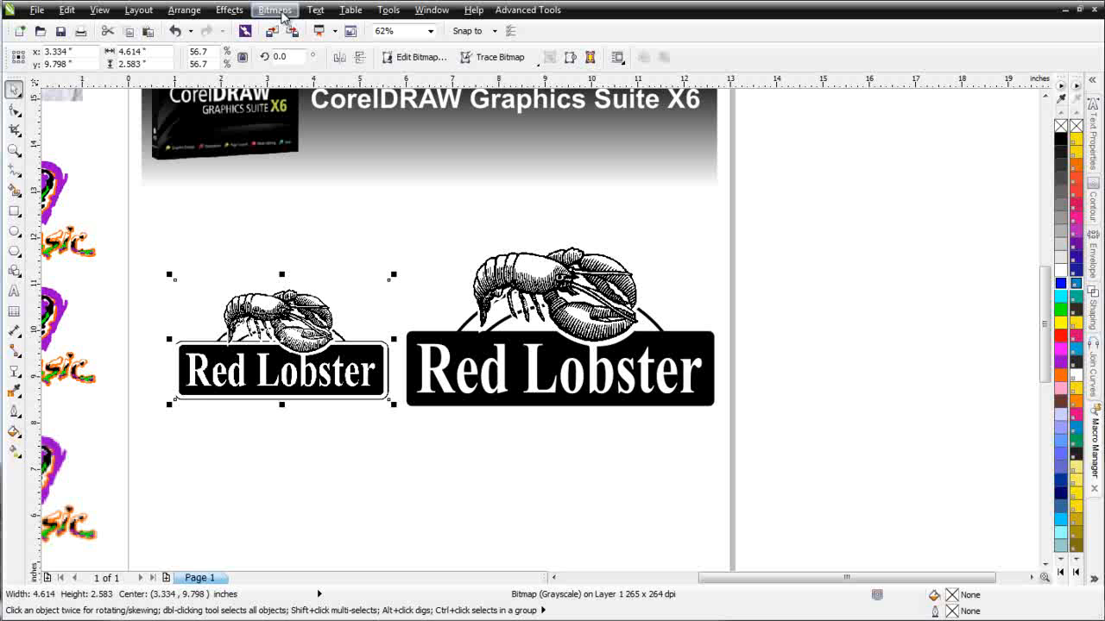
left_click(275, 11)
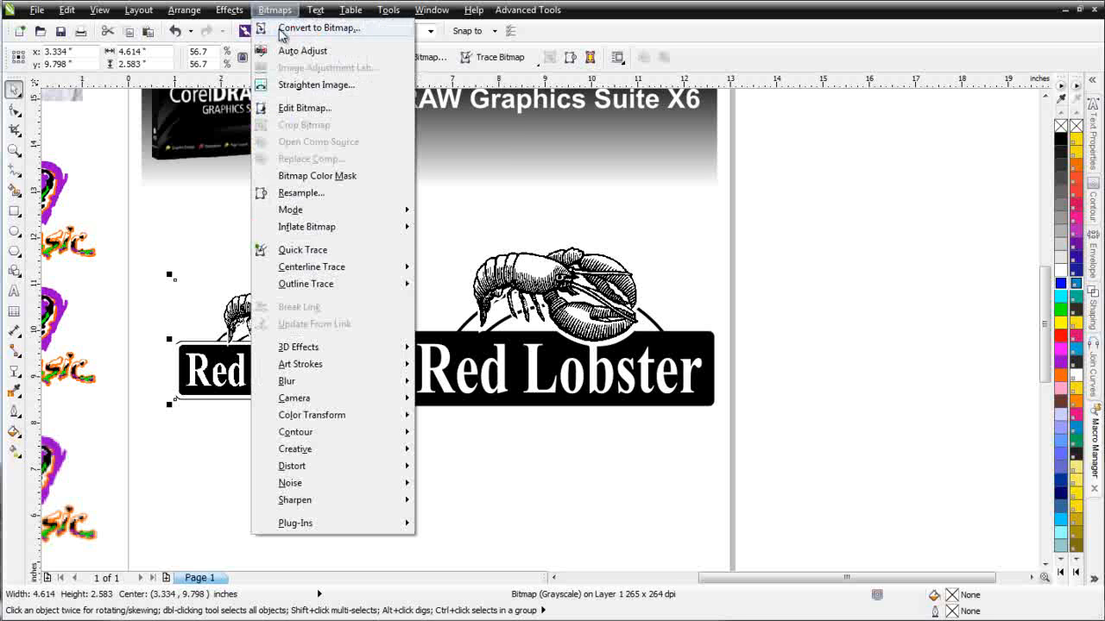
- Open the logo bitmap maximized in PHOTO-PAINT with the Objects docker, then reselect the lobster in CorelDRAW
left_click(441, 58)
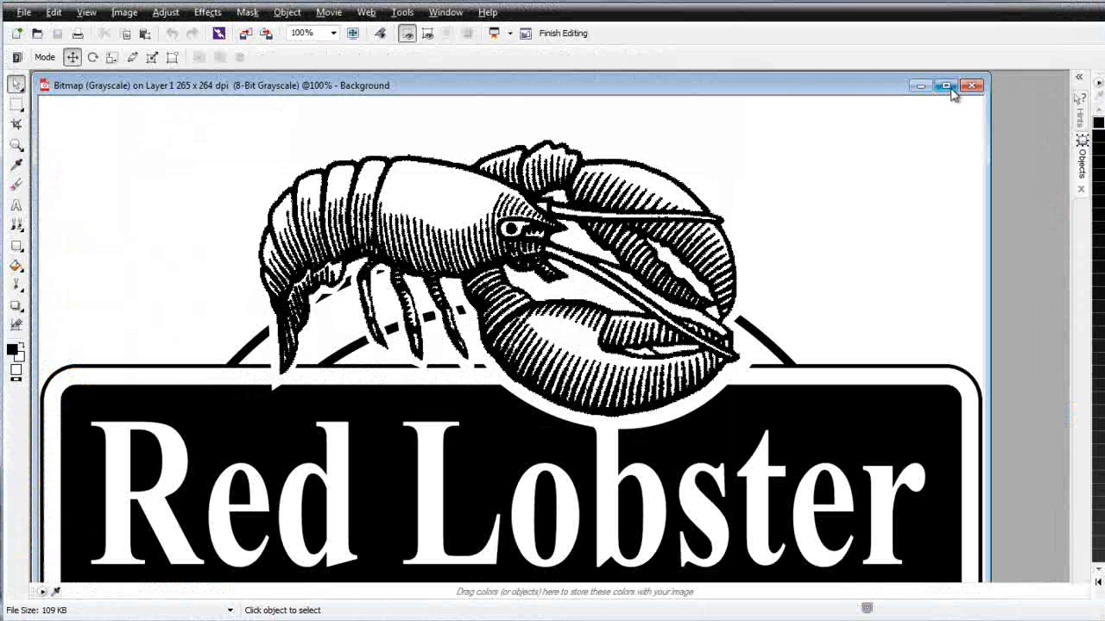
left_click(945, 87)
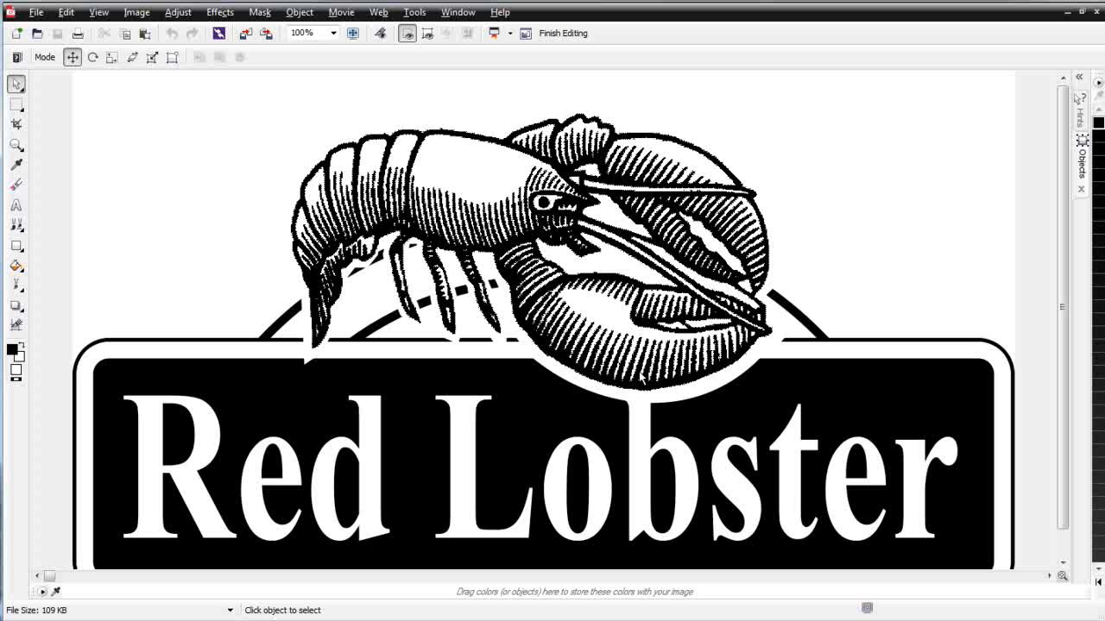
left_click(1080, 158)
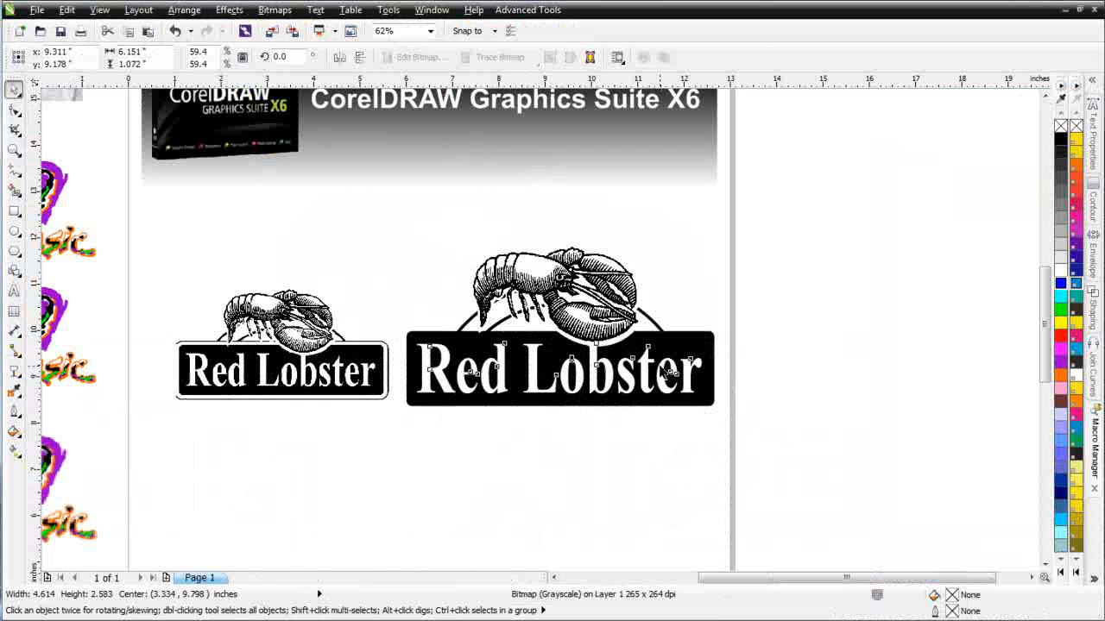
left_click(669, 371)
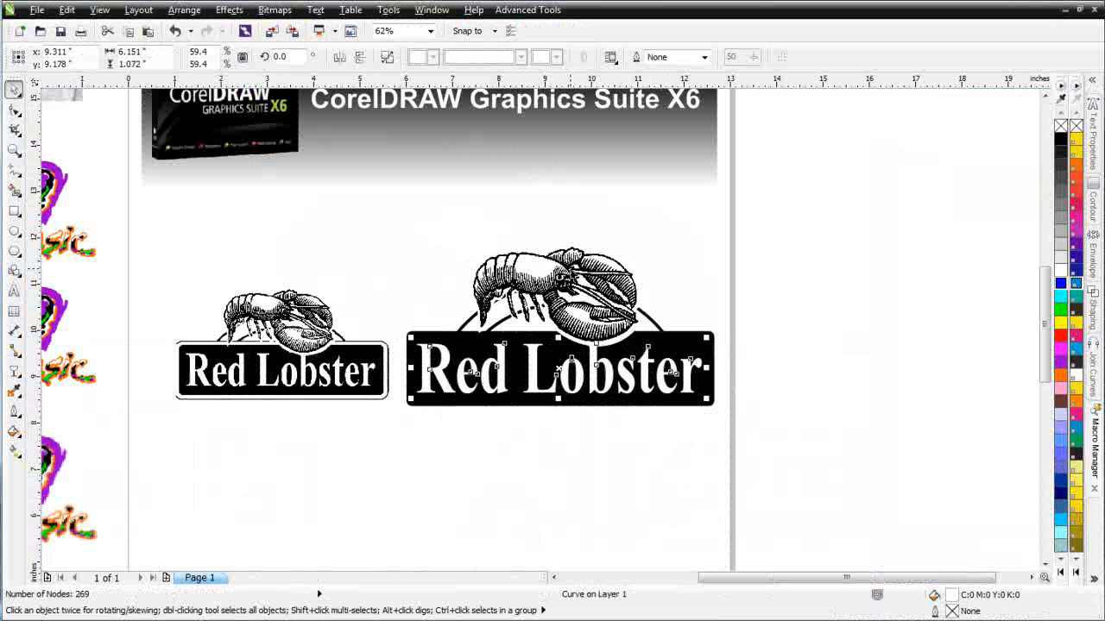
left_click(595, 329)
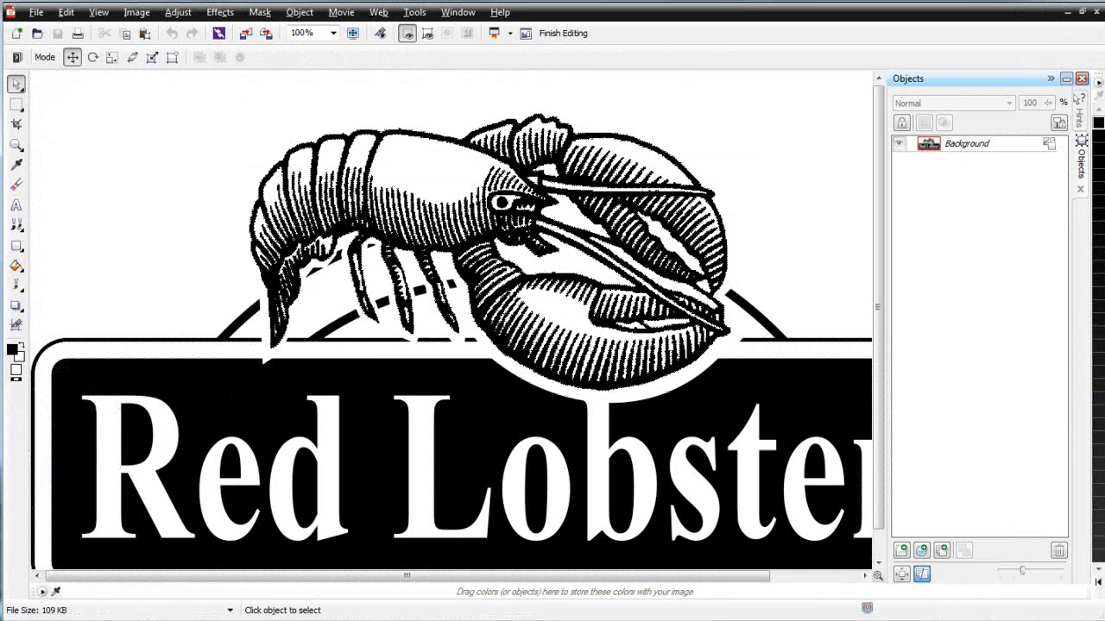
- Select the Background object and zoom to 300% and back to 75% to inspect the pixel edges
left_click(973, 145)
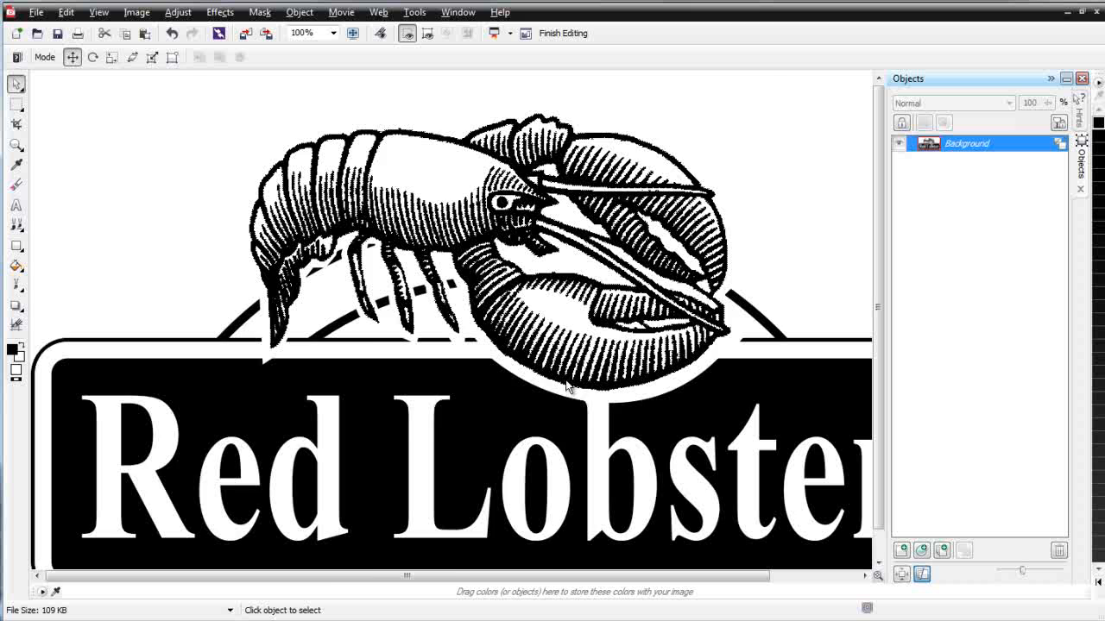
scroll(567, 382, "up", 2)
scroll(515, 299, "up", 1)
scroll(519, 294, "down", 1)
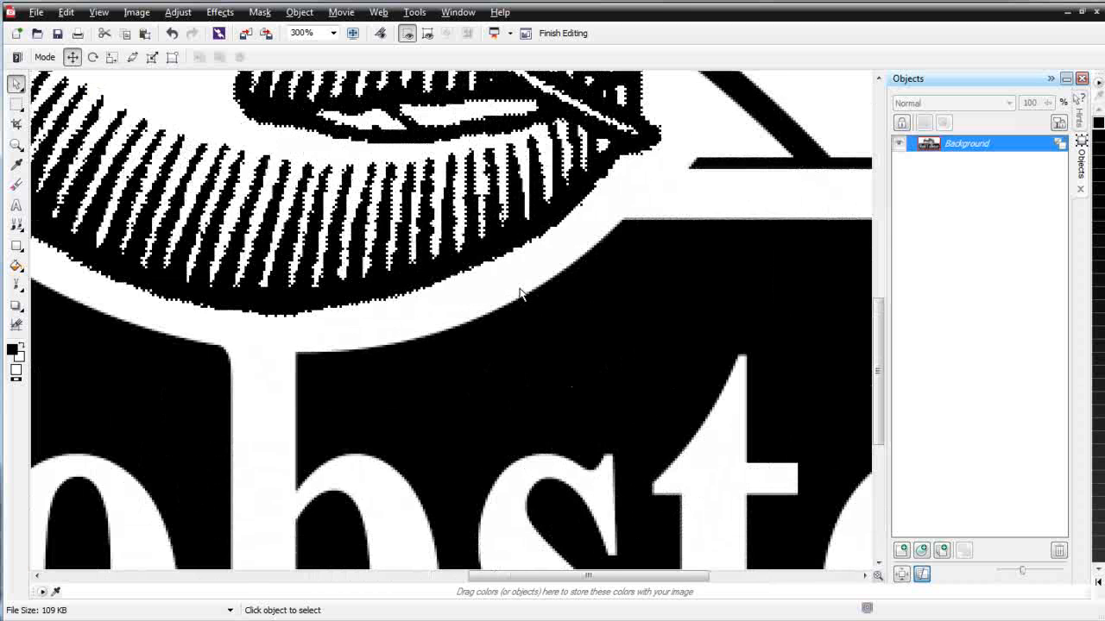
scroll(553, 233, "down", 4)
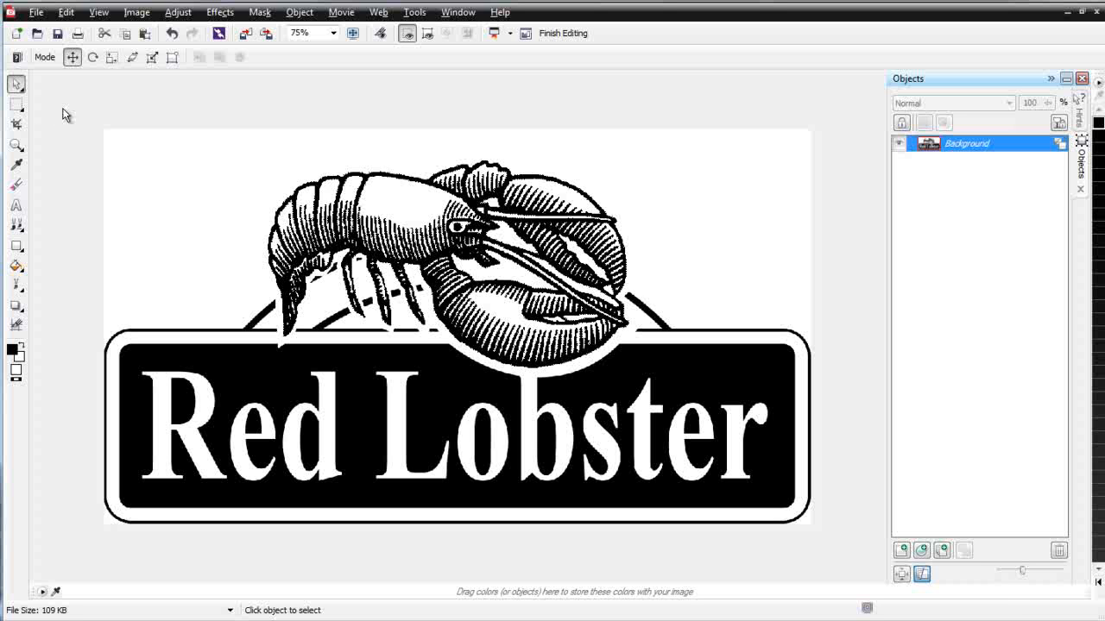
left_click(24, 109)
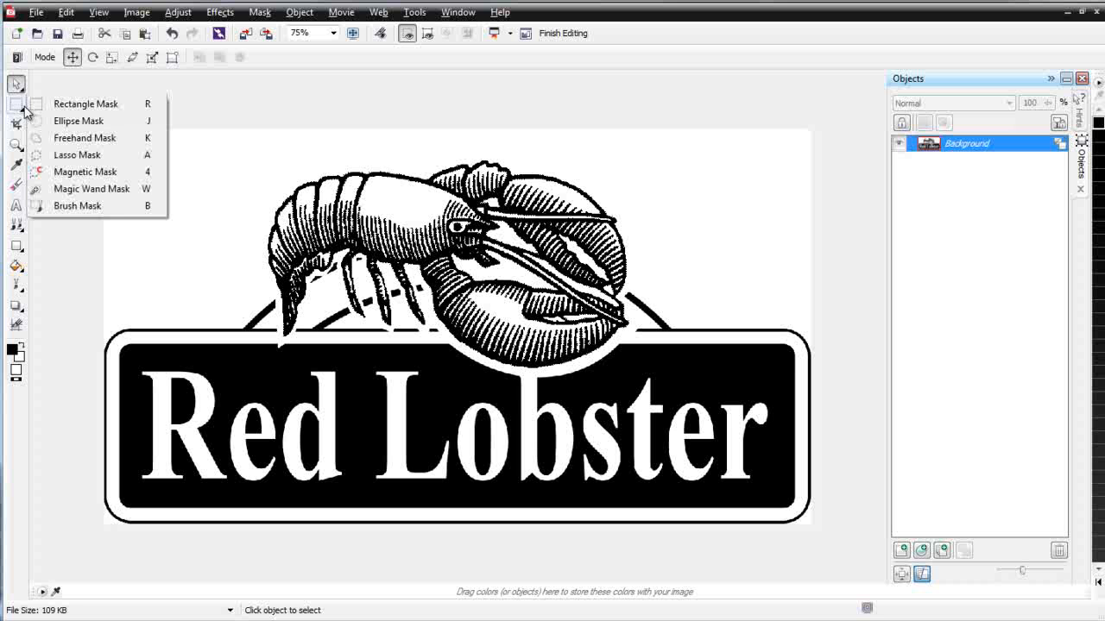
- With the Magic Wand Mask, mask the white background and add the gaps around the claws and antenna
left_click(91, 189)
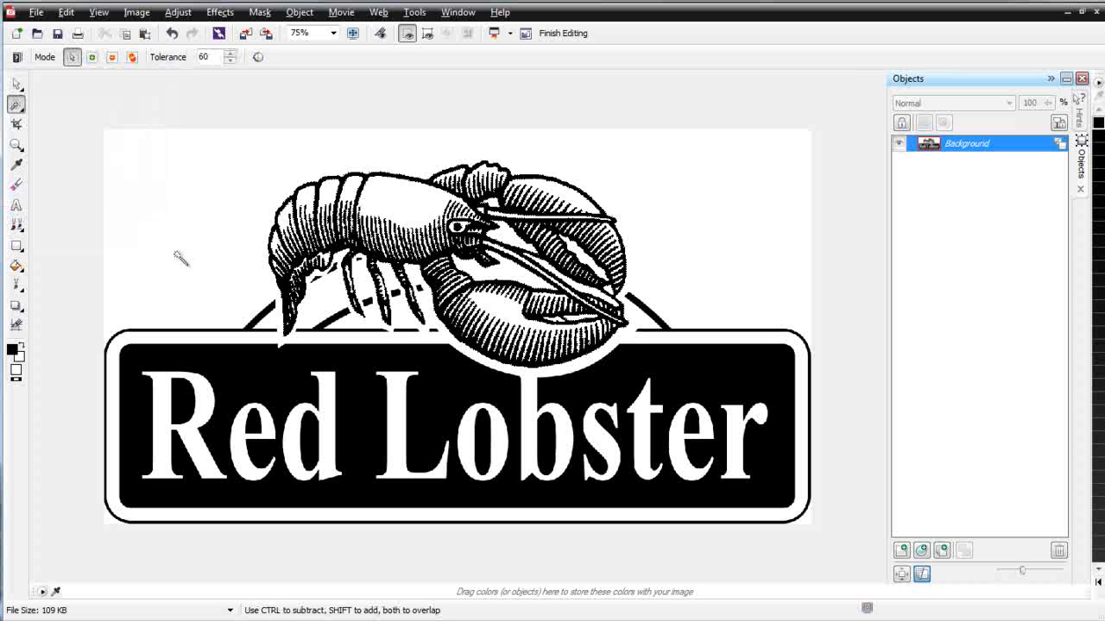
left_click(195, 215)
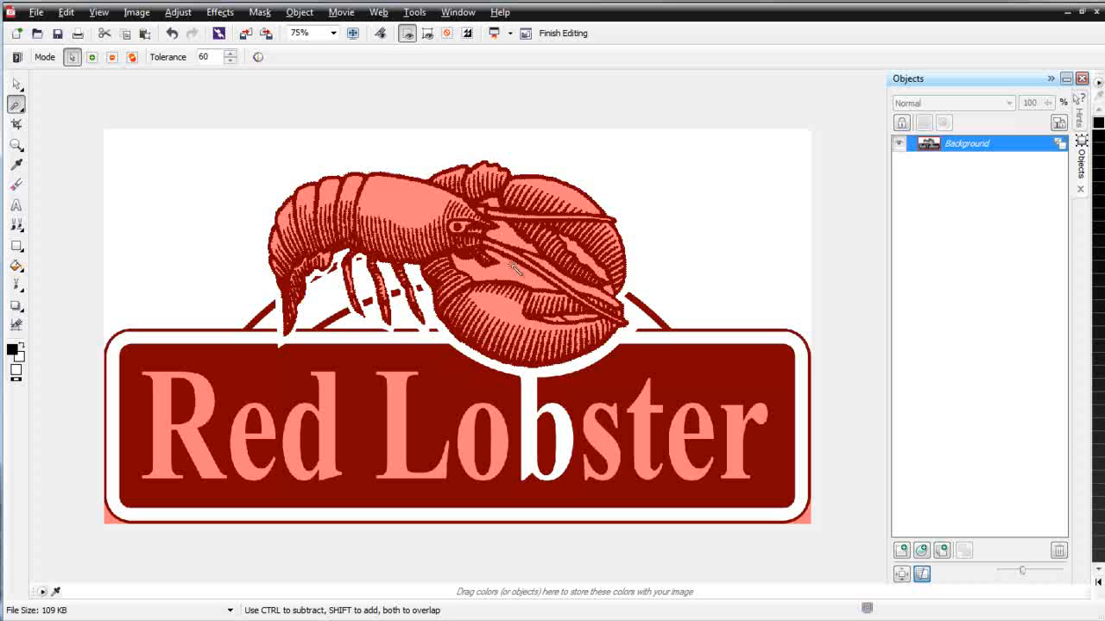
key("shift")
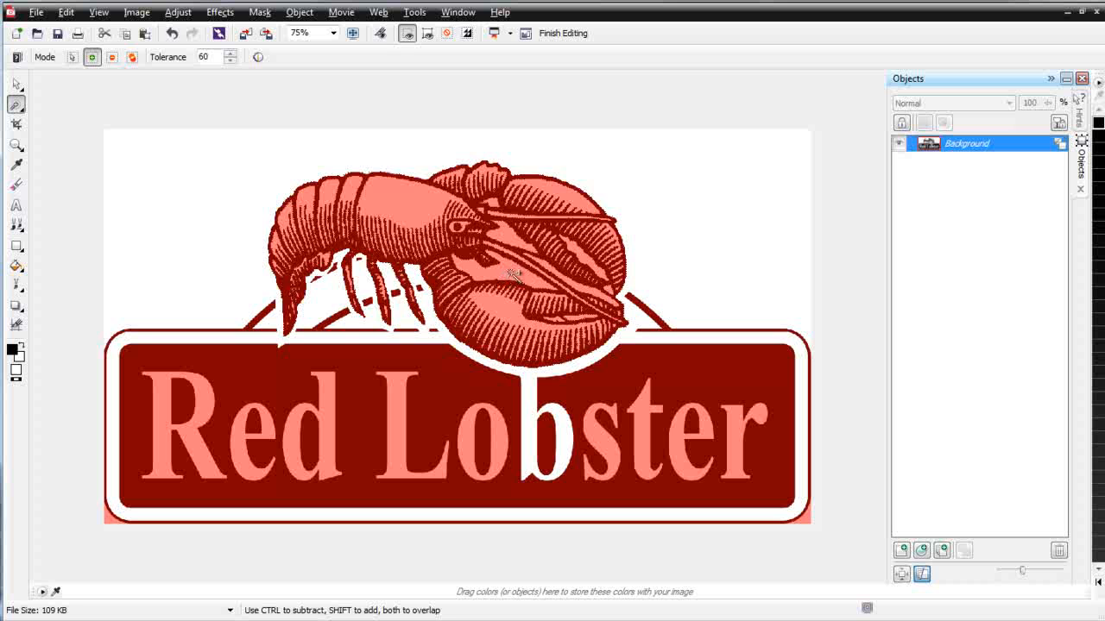
left_click(512, 275, "shift")
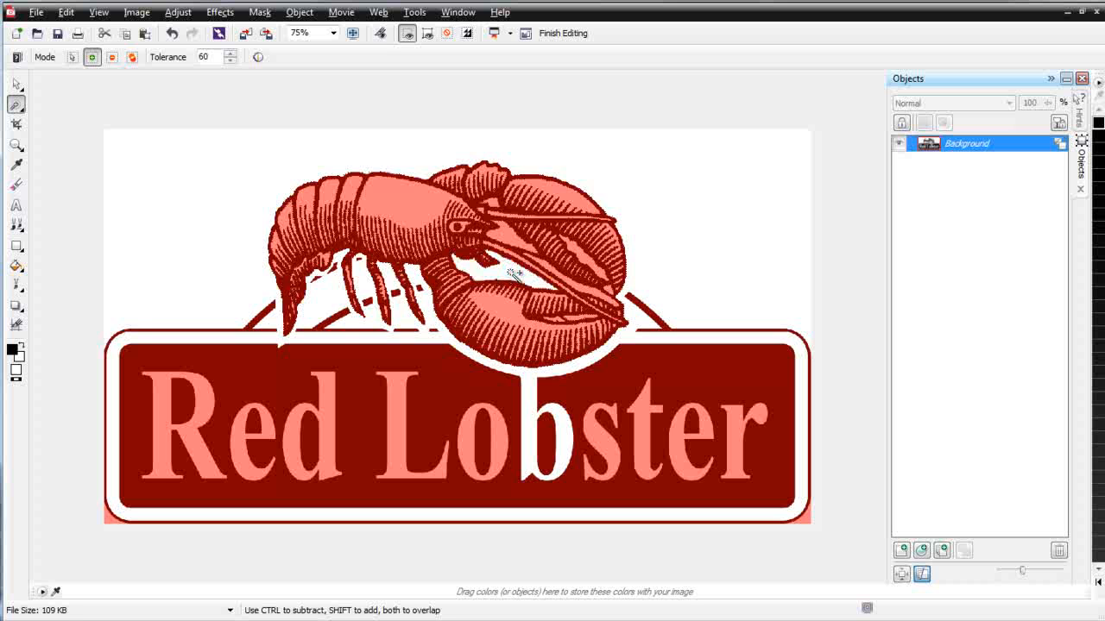
left_click(586, 291, "shift")
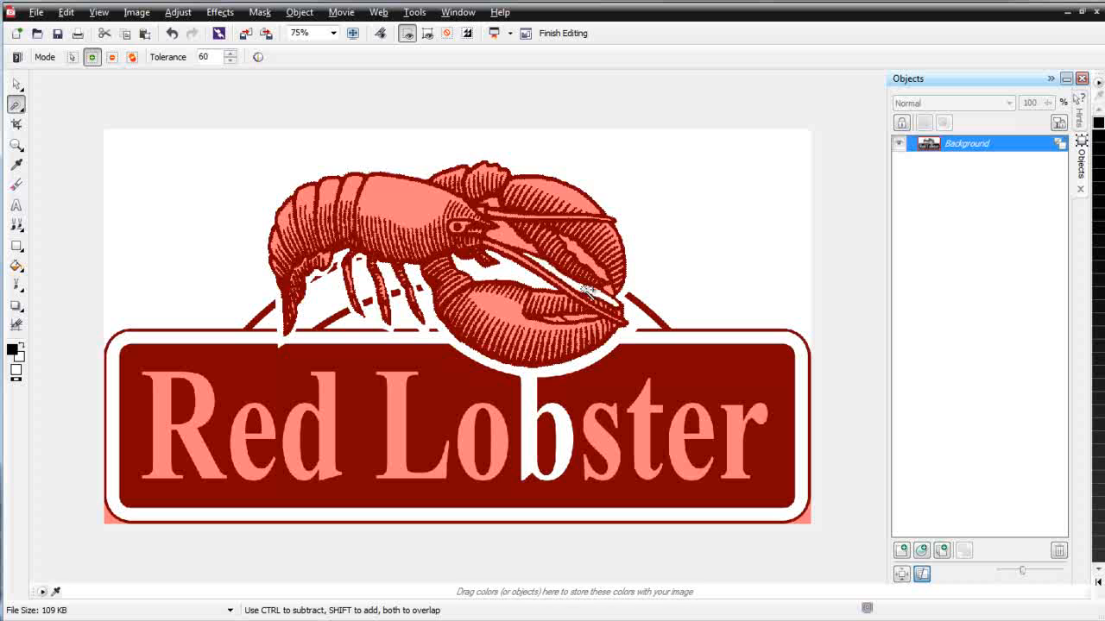
left_click(510, 236)
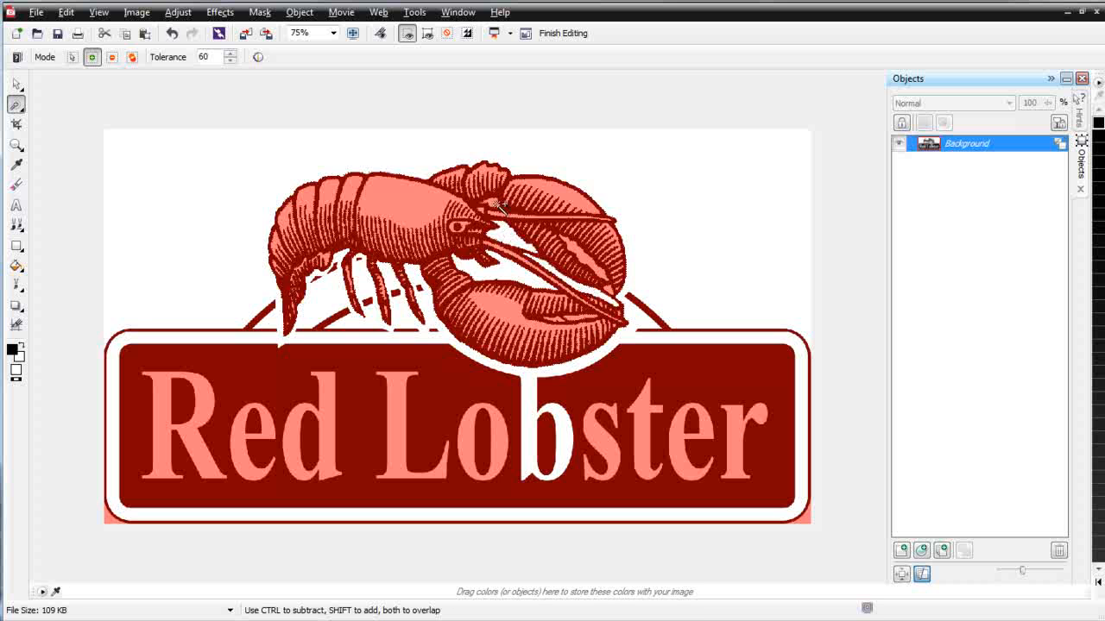
left_click(496, 204)
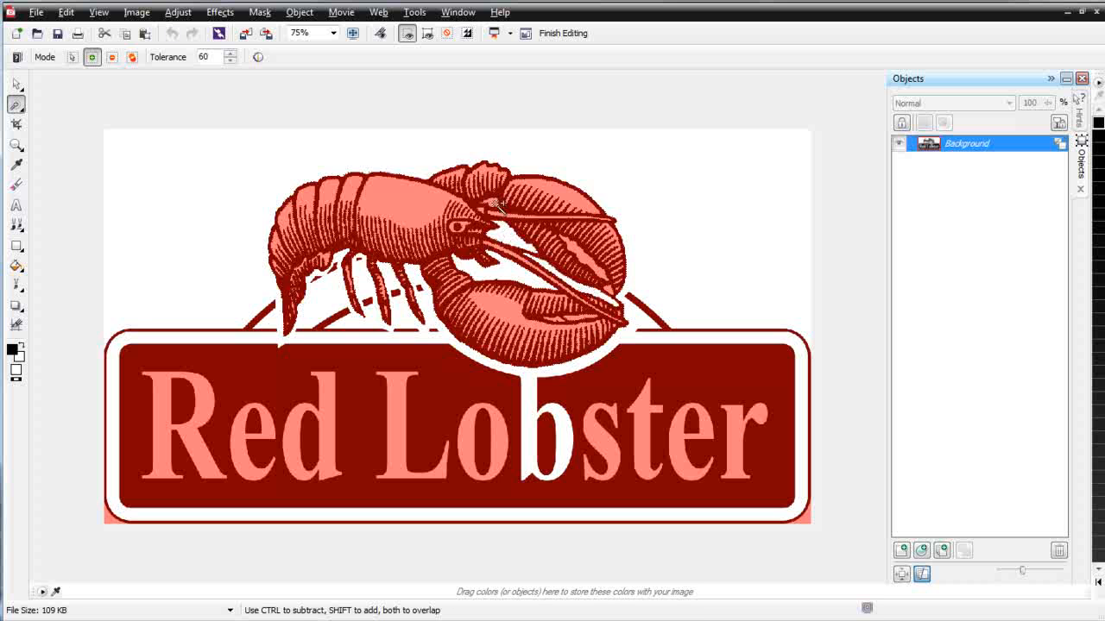
left_click(594, 259)
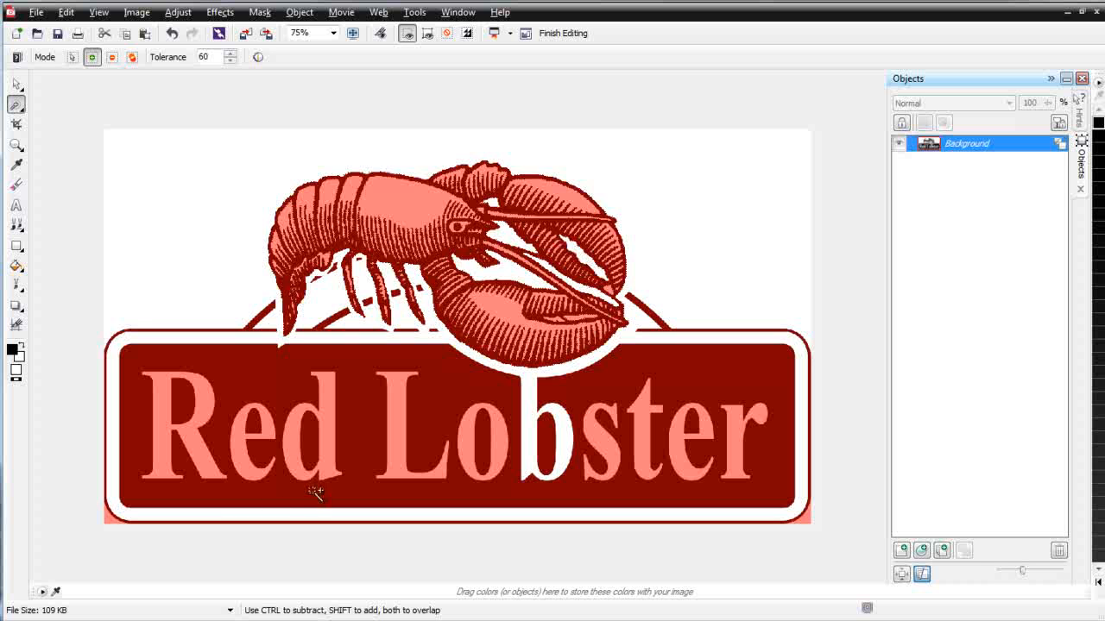
- Add the black banner and two stretches of the arc to the mask
left_click(246, 374)
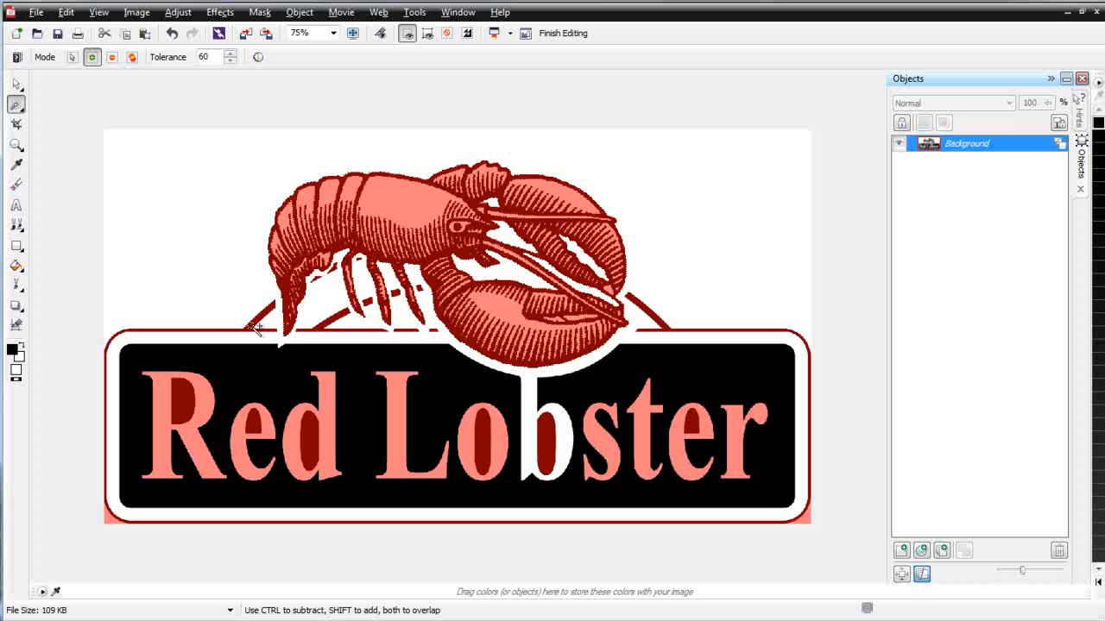
left_click(252, 326)
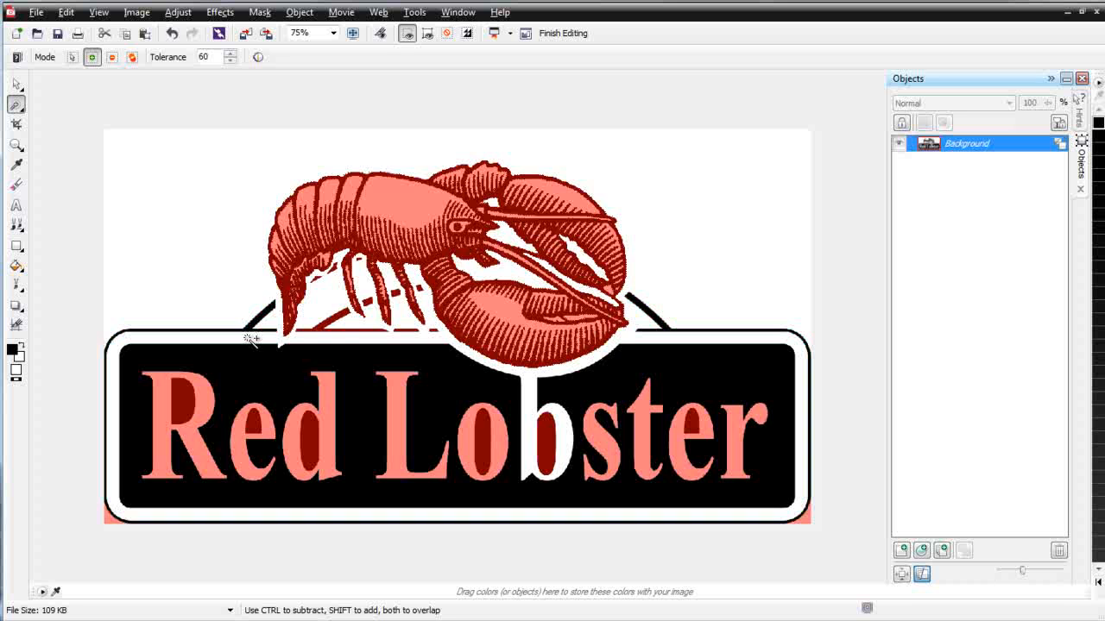
left_click(326, 334)
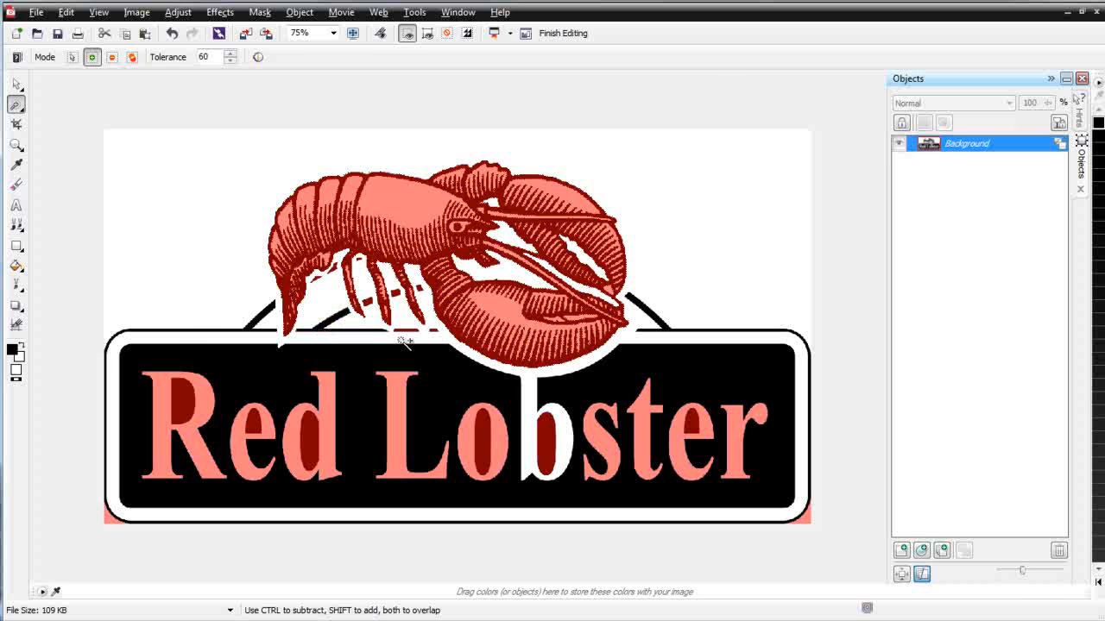
- Add the remaining arc dashes to the mask and clean the stray red specks near the legs and claw
scroll(411, 331, "up", 3)
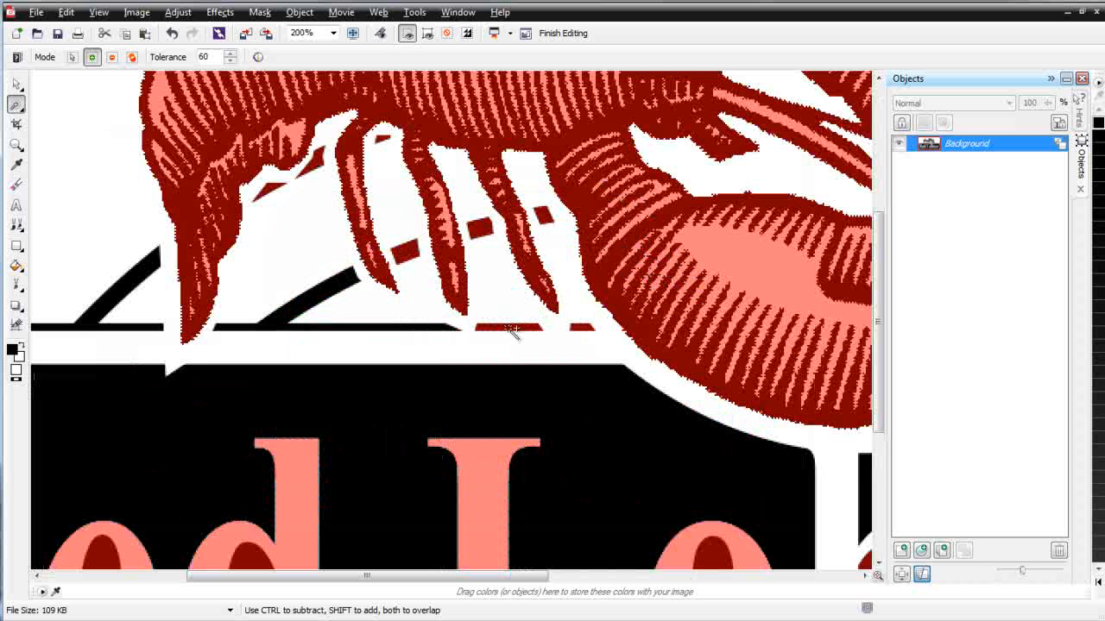
left_click(510, 328)
left_click(482, 226)
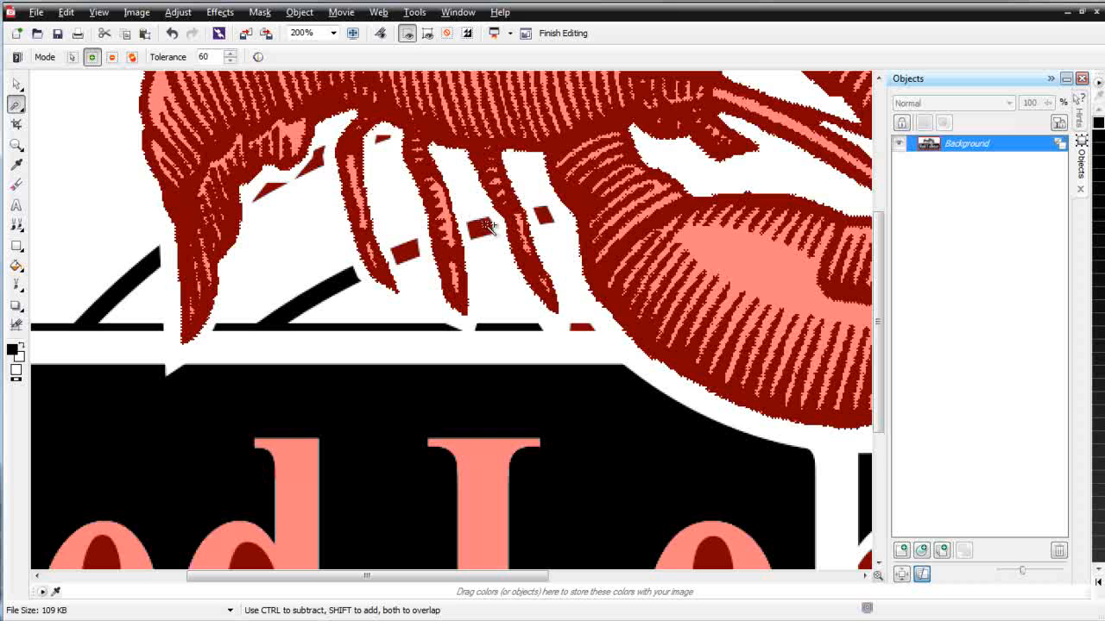
left_click(545, 214)
left_click(408, 254)
left_click(383, 139)
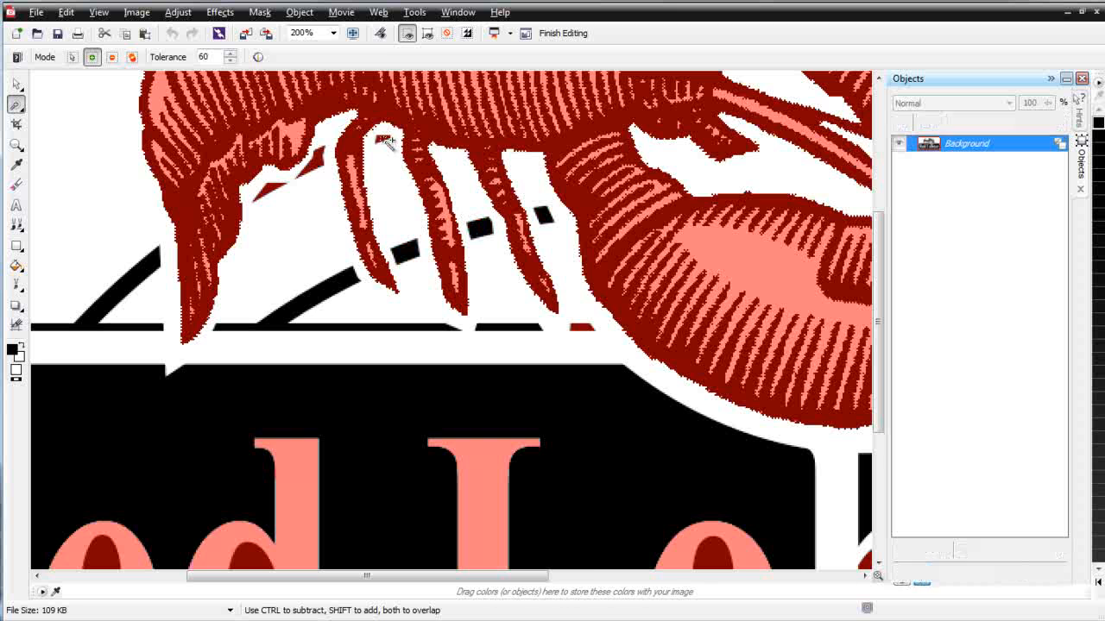
left_click(311, 164)
left_click(277, 190)
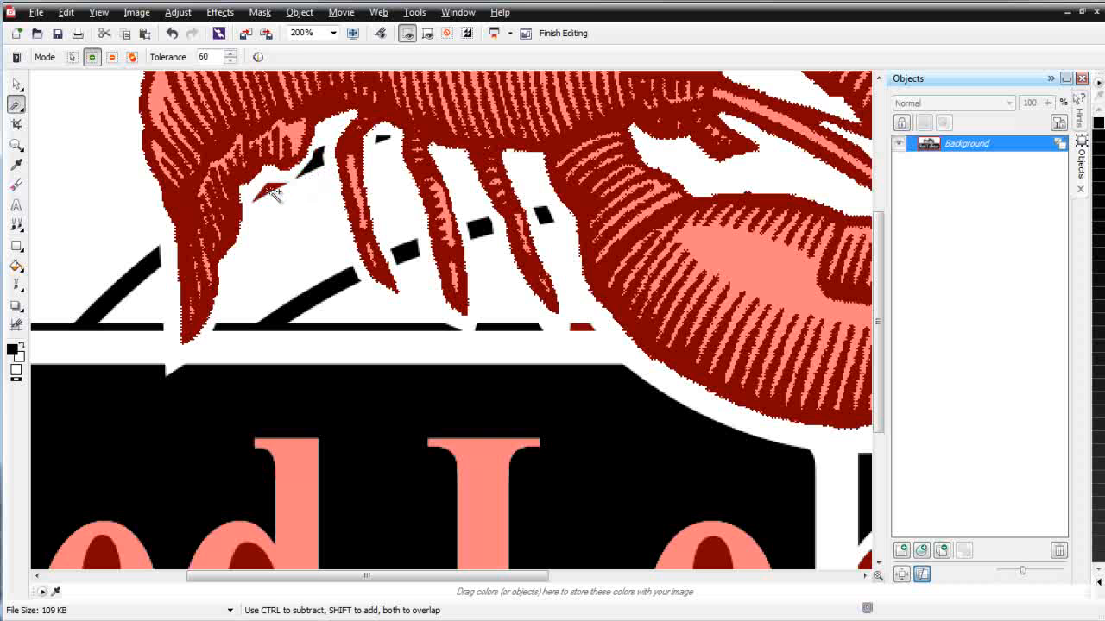
left_click(589, 329)
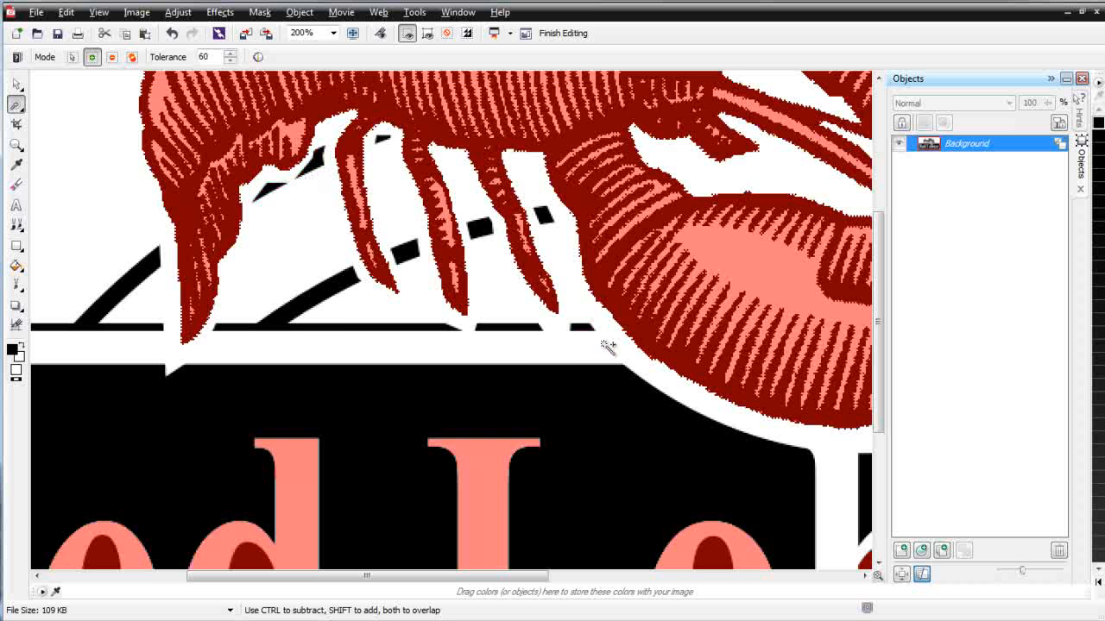
scroll(679, 377, "down", 1)
scroll(691, 346, "down", 1)
scroll(629, 277, "up", 2)
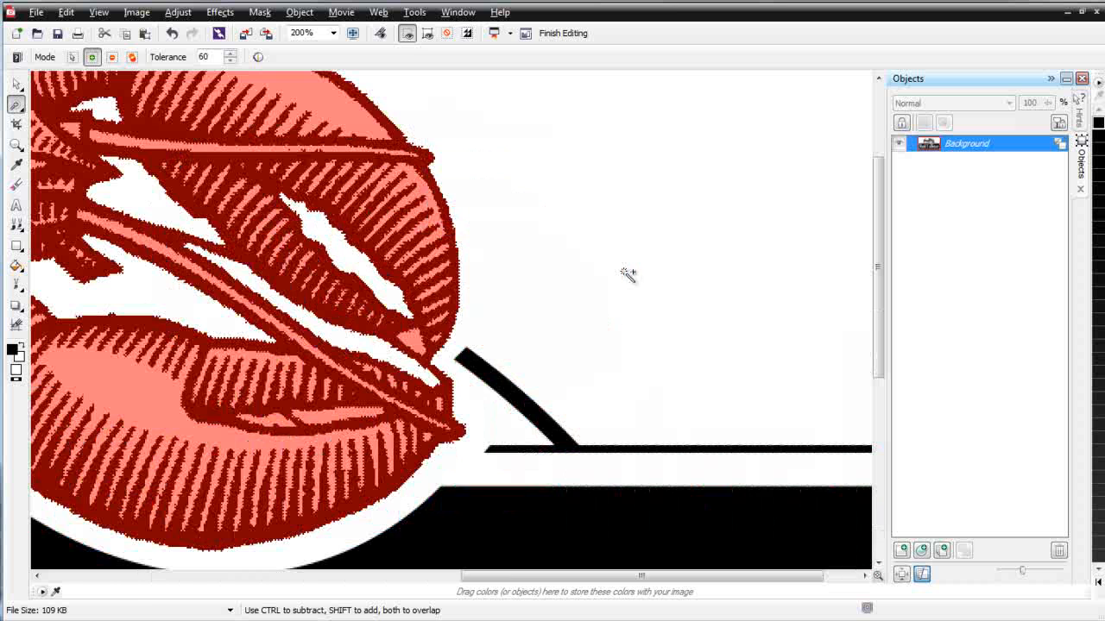
left_click(417, 339)
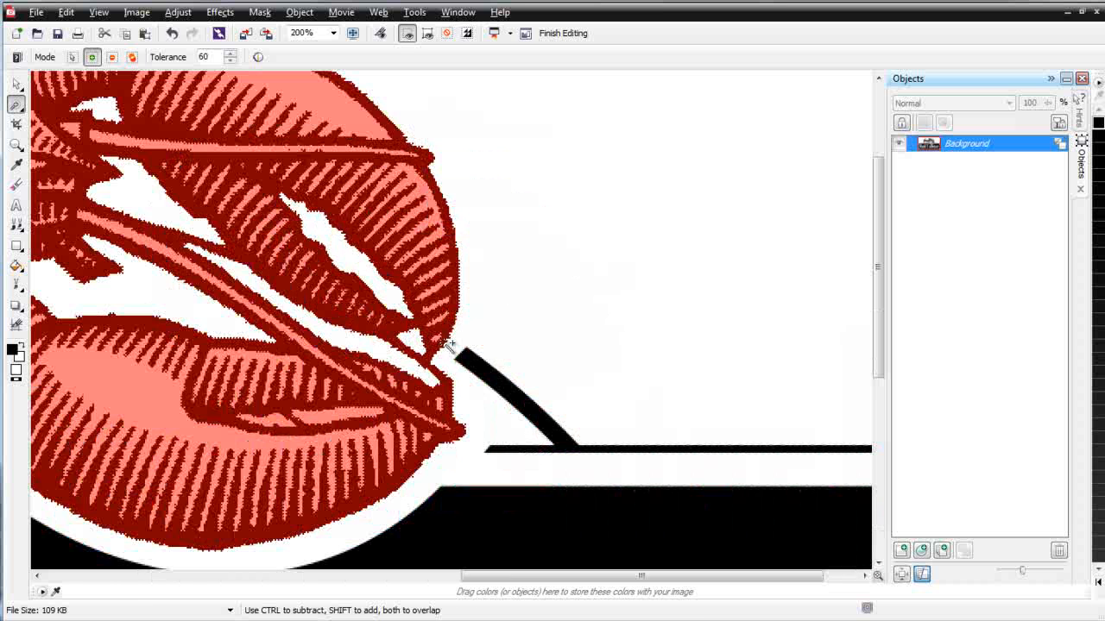
scroll(476, 383, "down", 1)
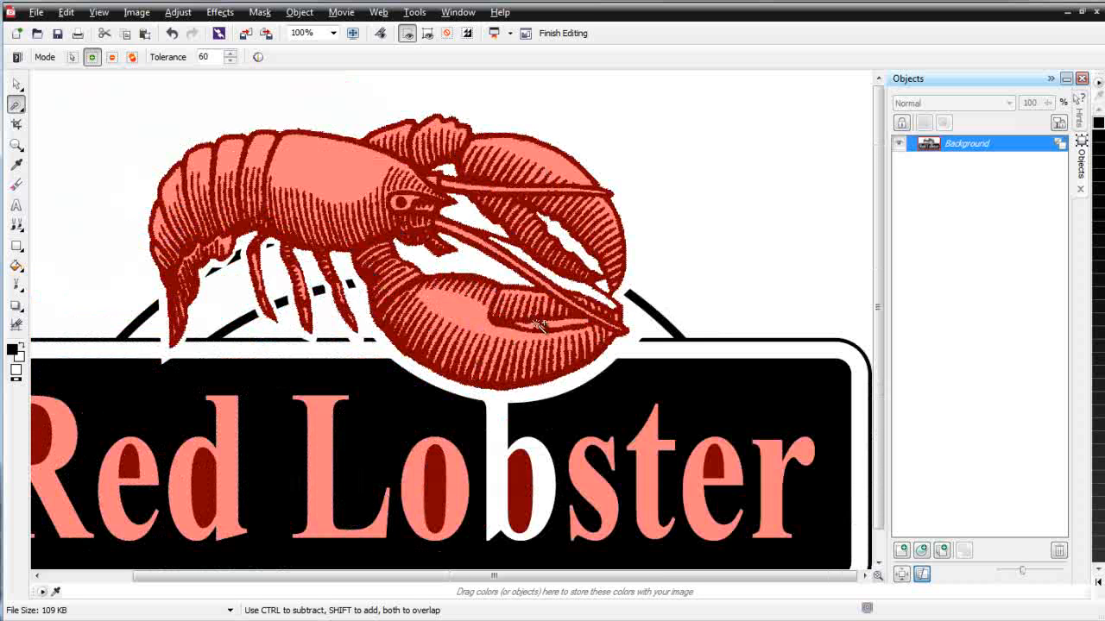
- Turn each salmon letter of 'Red Lobster' white and fill the dark-red counters black
left_click(216, 492)
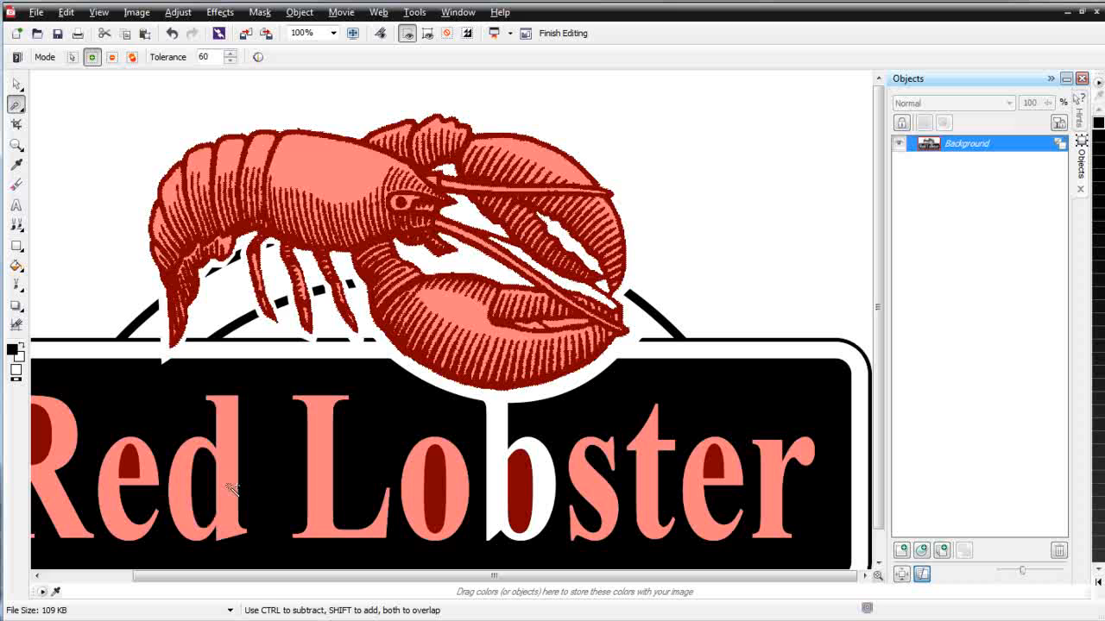
left_click(216, 492)
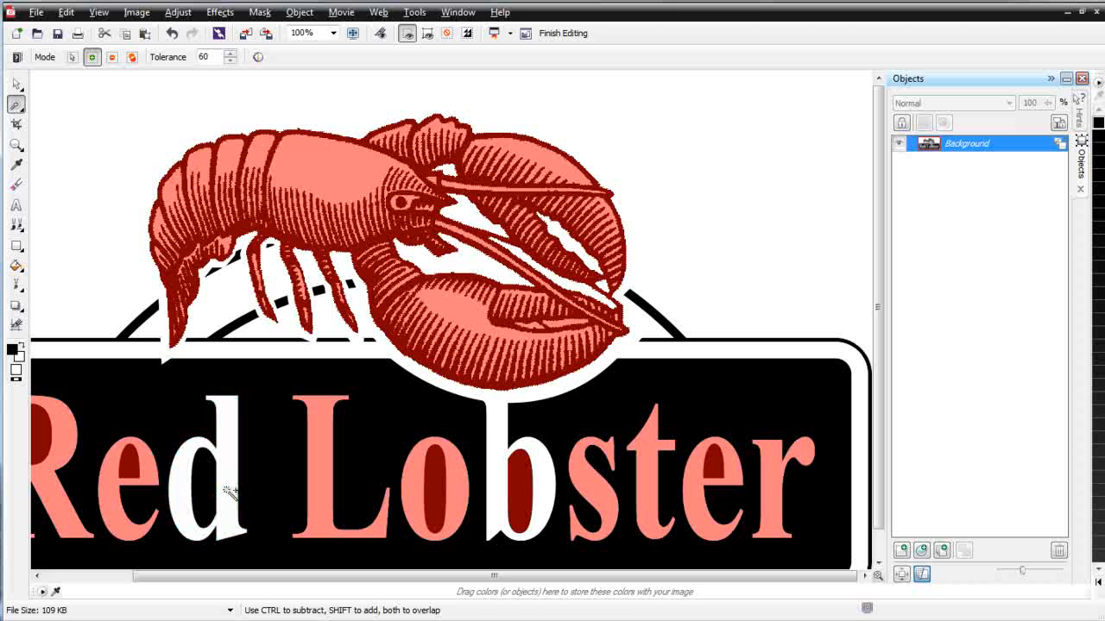
left_click(151, 471)
left_click(62, 440)
left_click(45, 440)
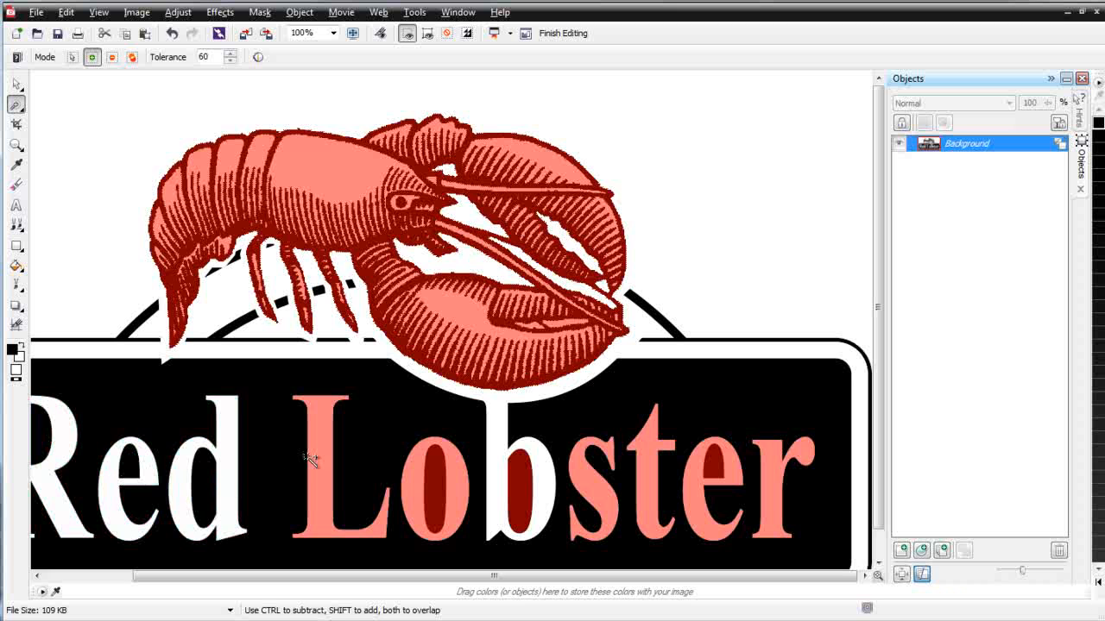
left_click(317, 457)
left_click(429, 488)
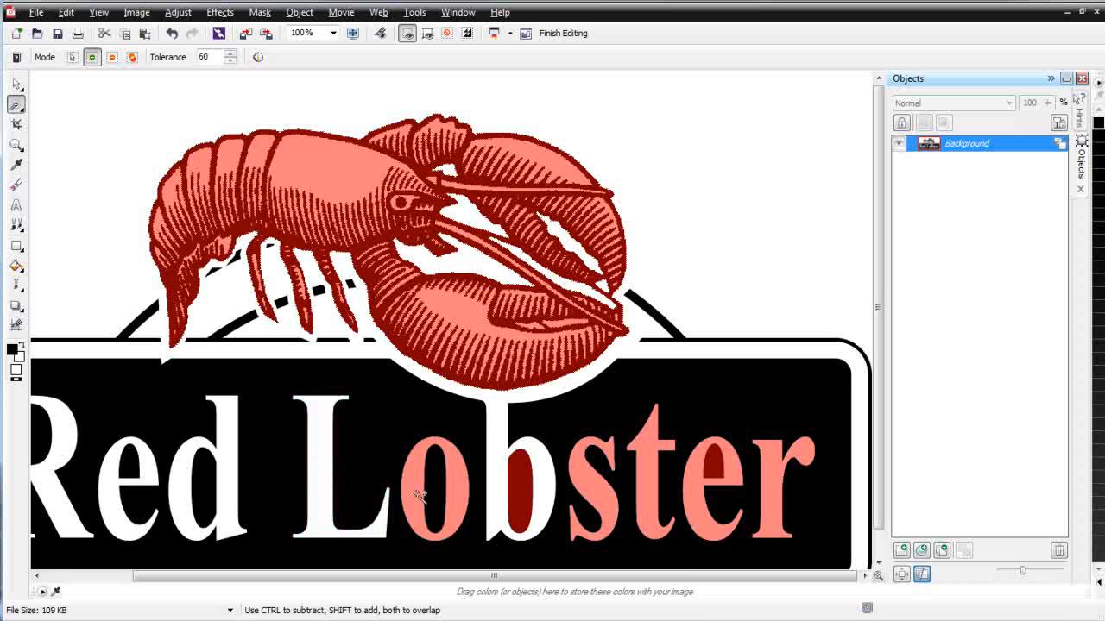
left_click(418, 495)
left_click(521, 489)
left_click(603, 487)
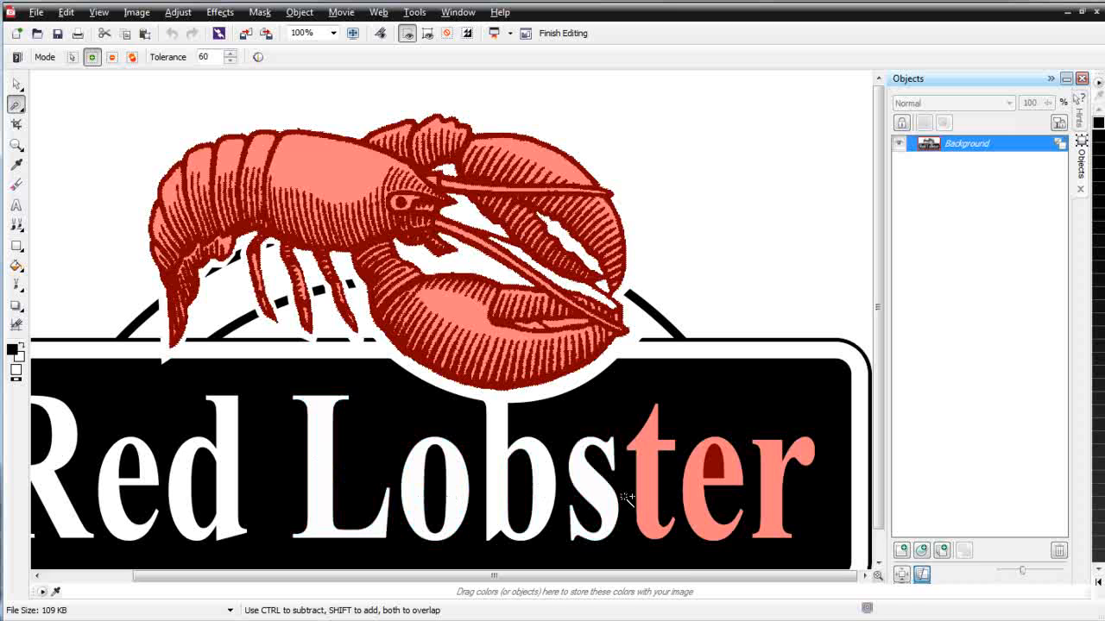
left_click(651, 489)
left_click(725, 463)
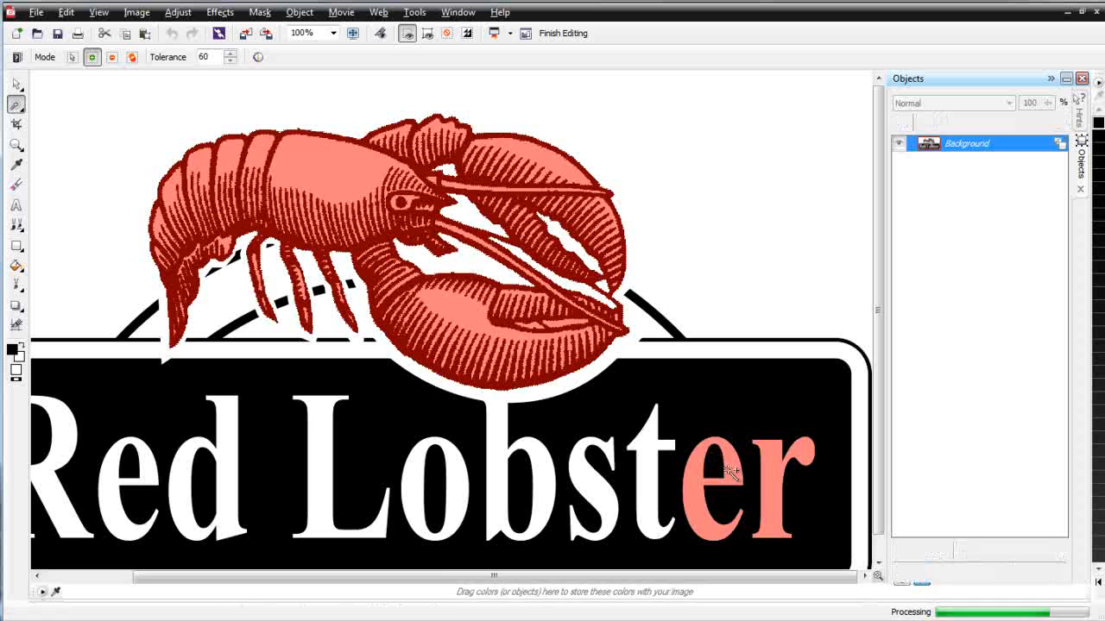
left_click(729, 471)
left_click(771, 488)
- Whiten the salmon lower-left corner and delete the masked sign, banner, lettering and arc
key("minus")
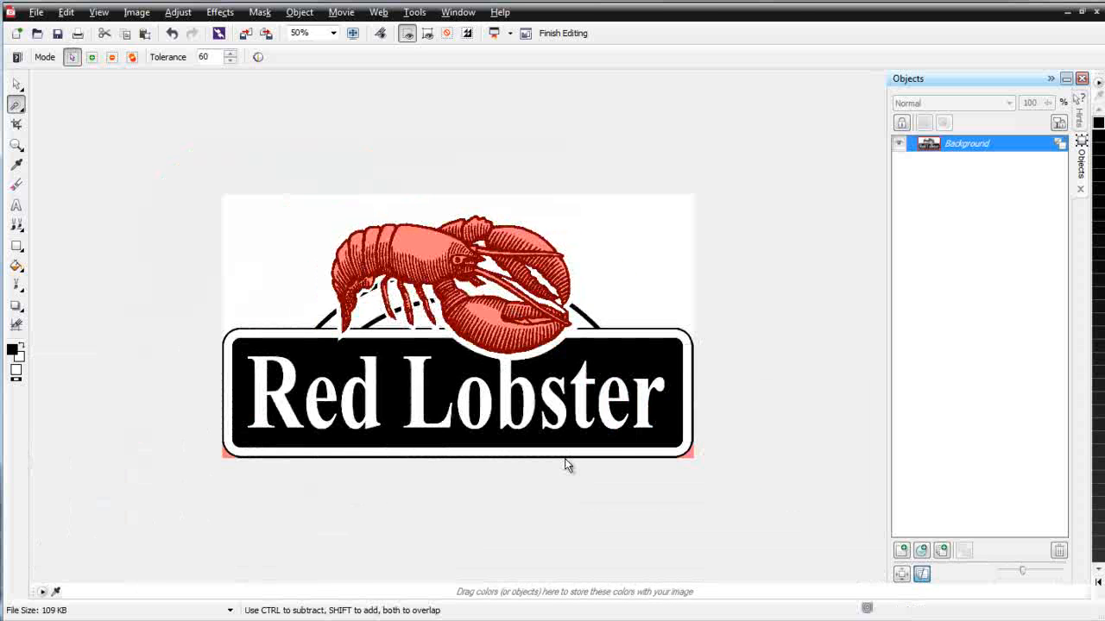
scroll(304, 439, "up", 1)
left_click(112, 522, "shift")
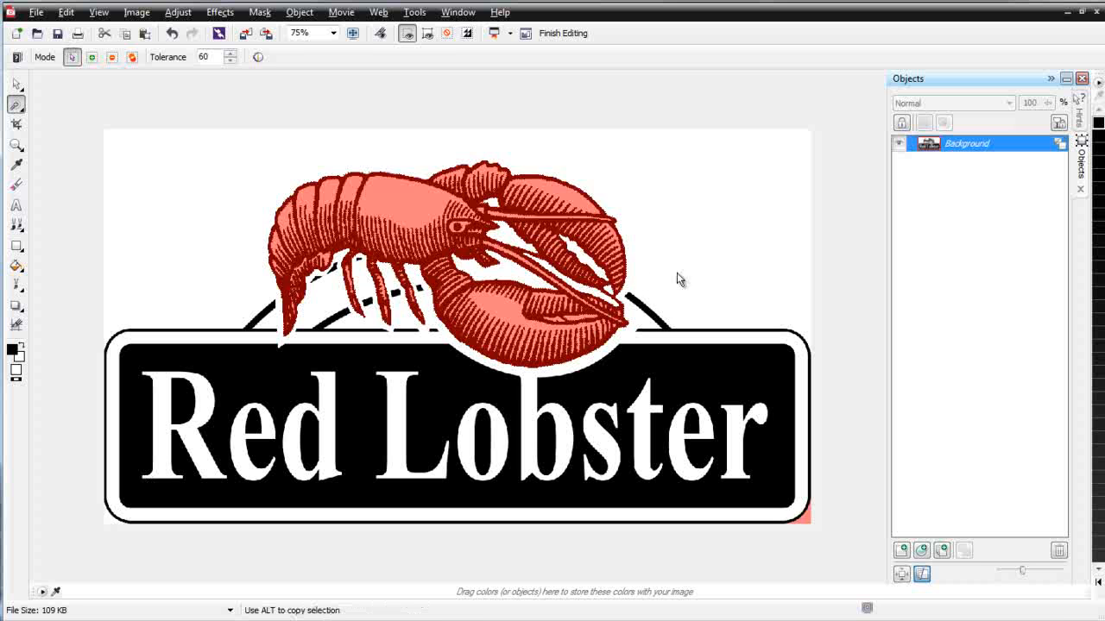
left_click(543, 323)
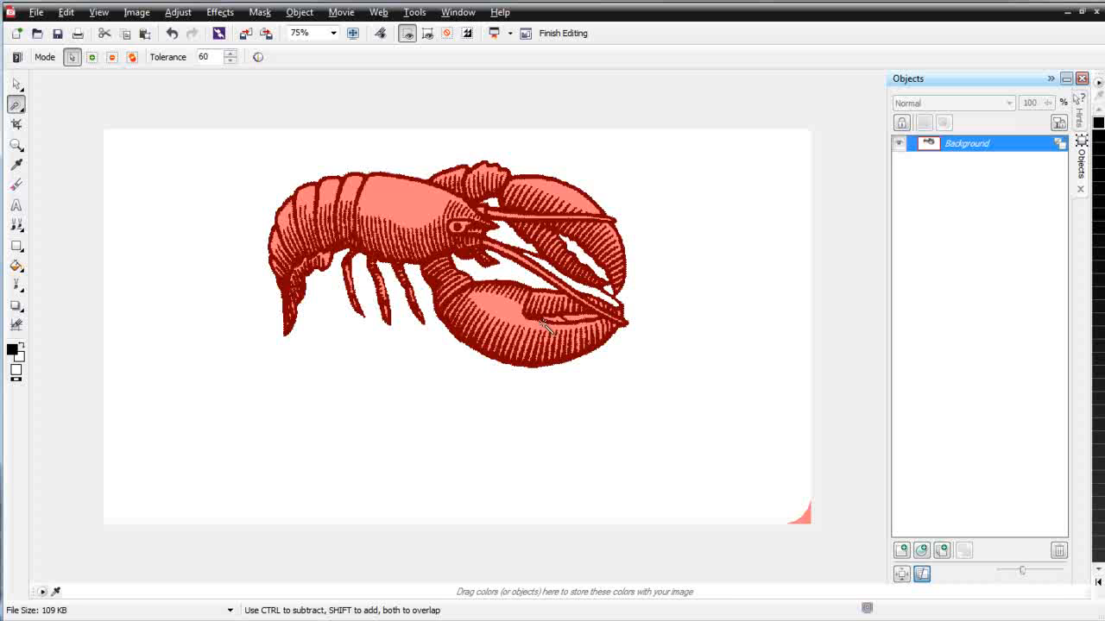
left_click(17, 84)
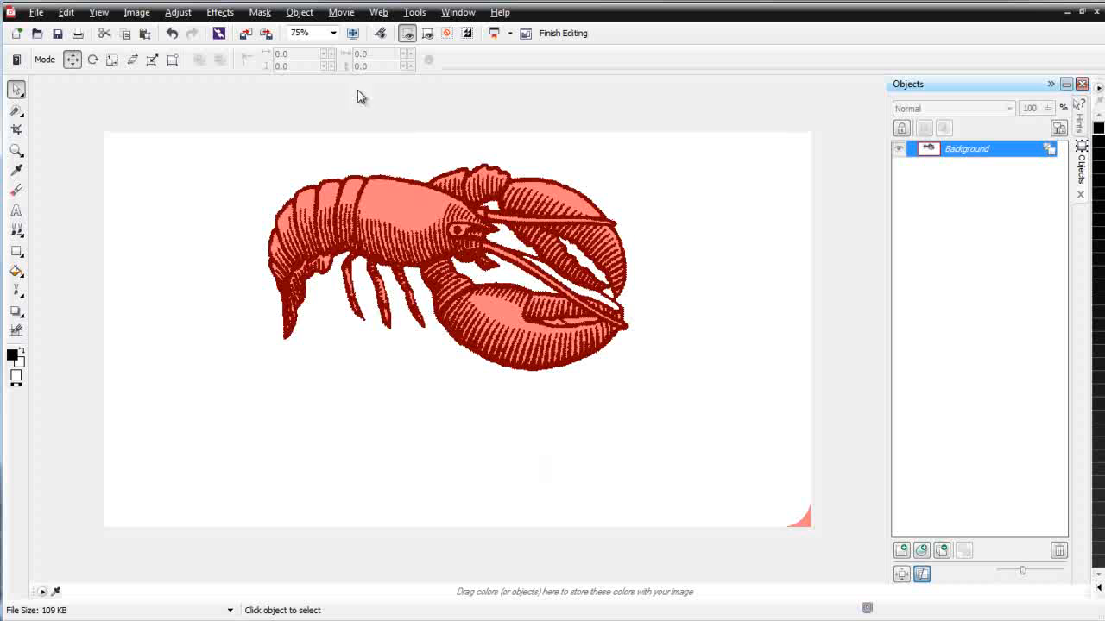
left_click(268, 13)
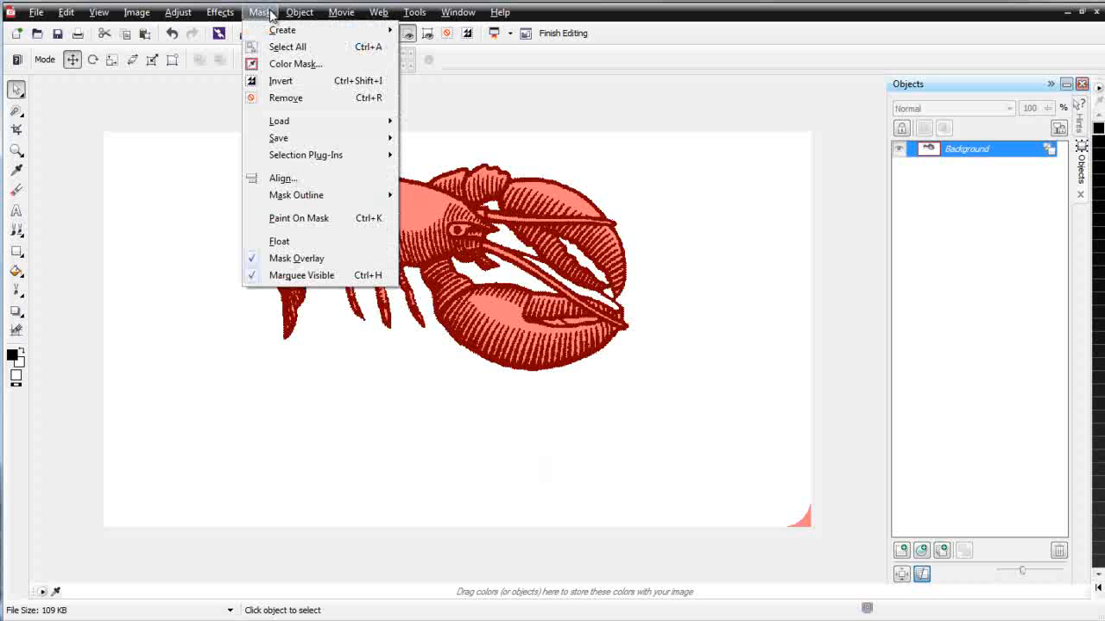
- Remove the mask from the lobster and save the lobster-only image
left_click(286, 97)
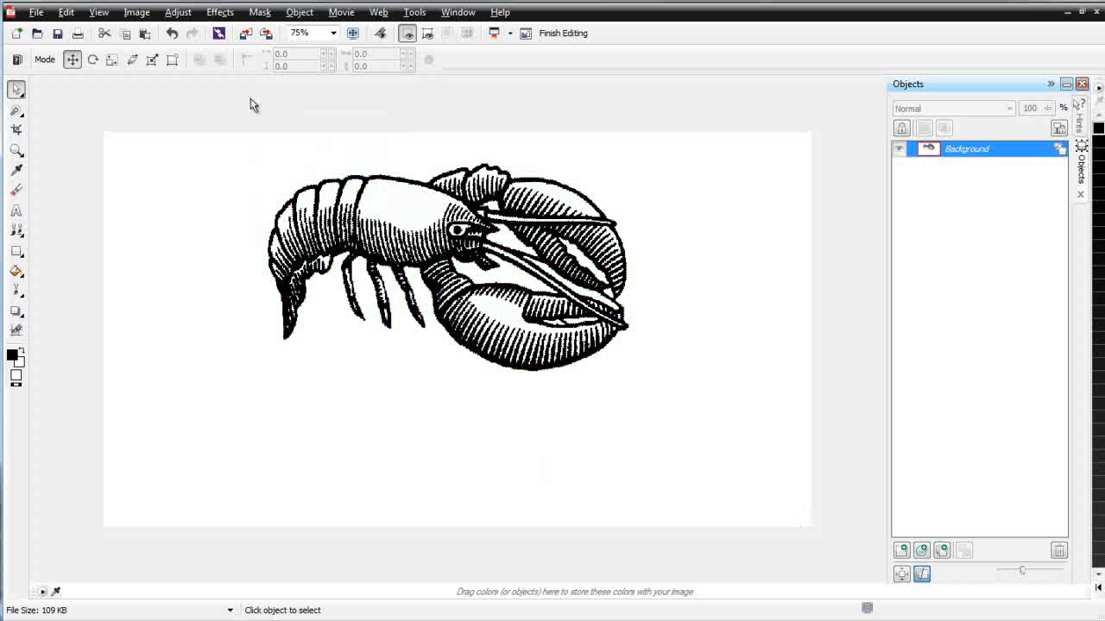
left_click(58, 34)
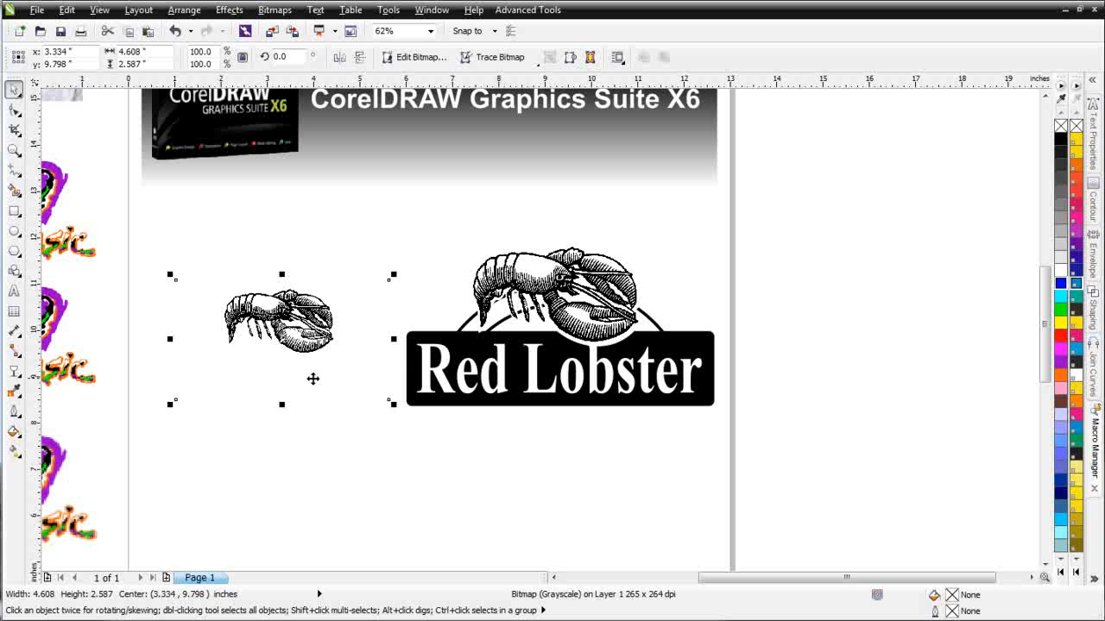
- Copy the lobster-only bitmap, undo to restore the full logo, and paste the copy below the small logo
left_click(129, 36)
key("ctrl+z")
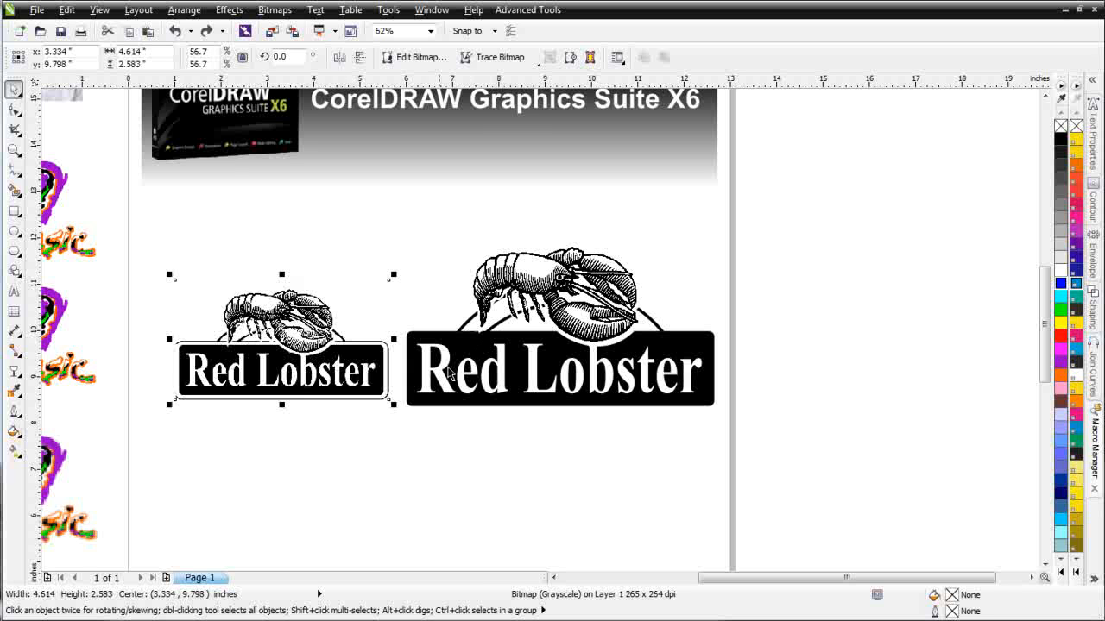
left_click(148, 31)
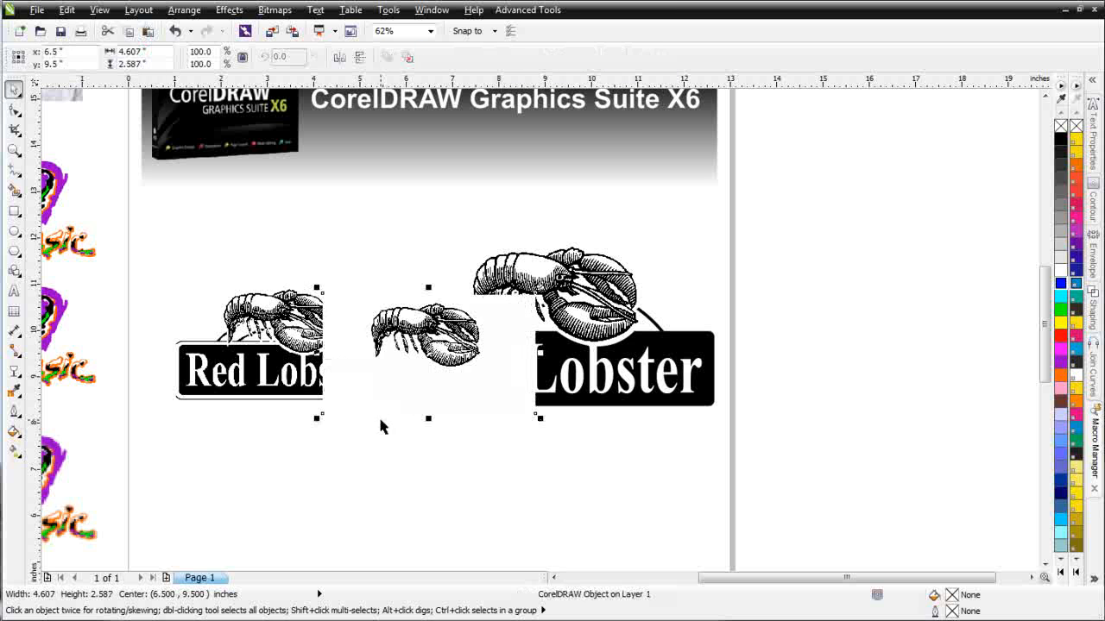
left_click_drag(397, 418, 316, 490)
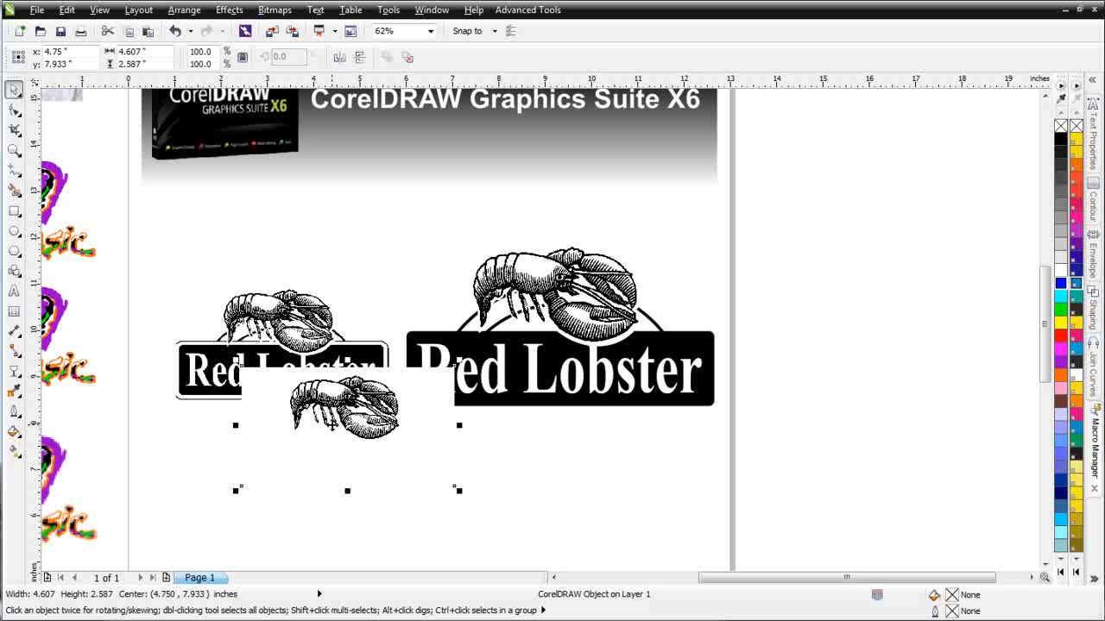
- Convert the pasted lobster to an 800 dpi Grayscale (8-bit) bitmap with anti-aliasing
left_click(283, 10)
left_click(292, 28)
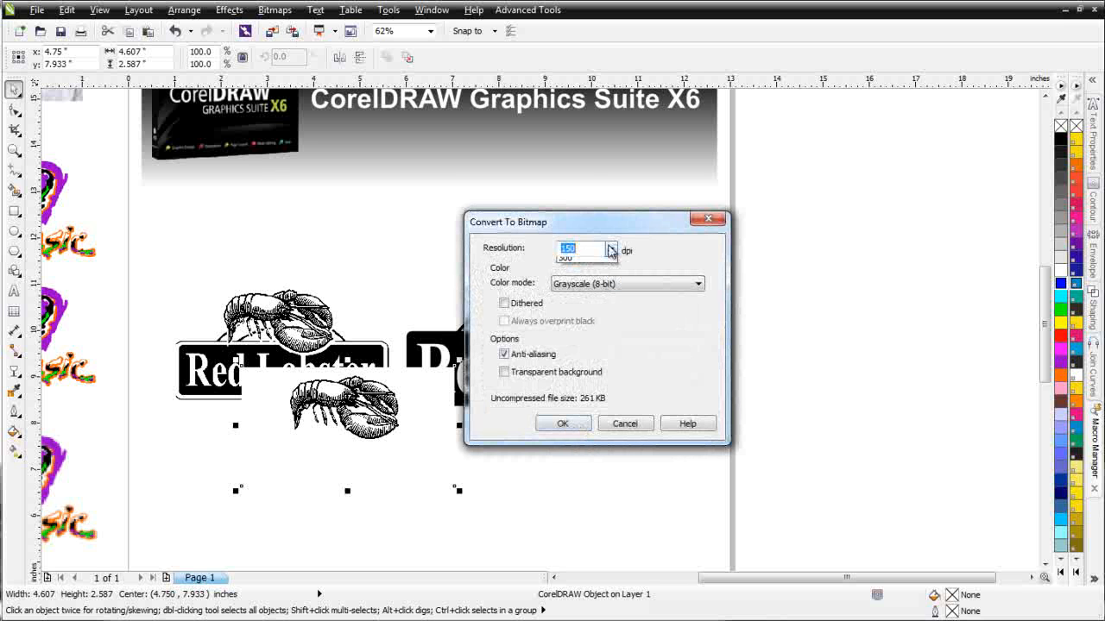
left_click(610, 249)
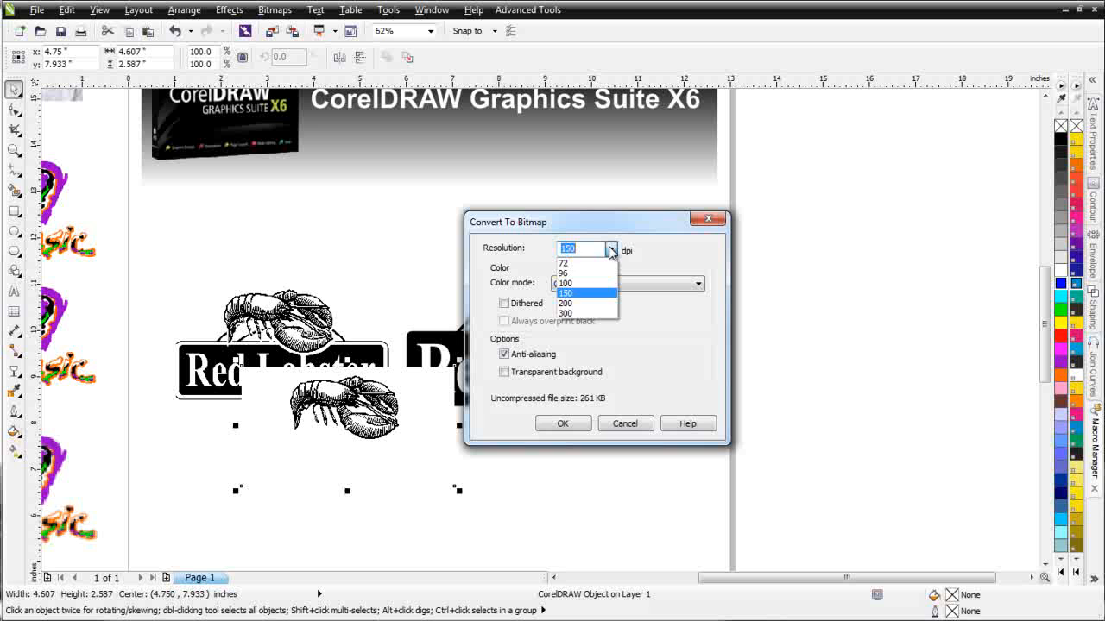
left_click(592, 313)
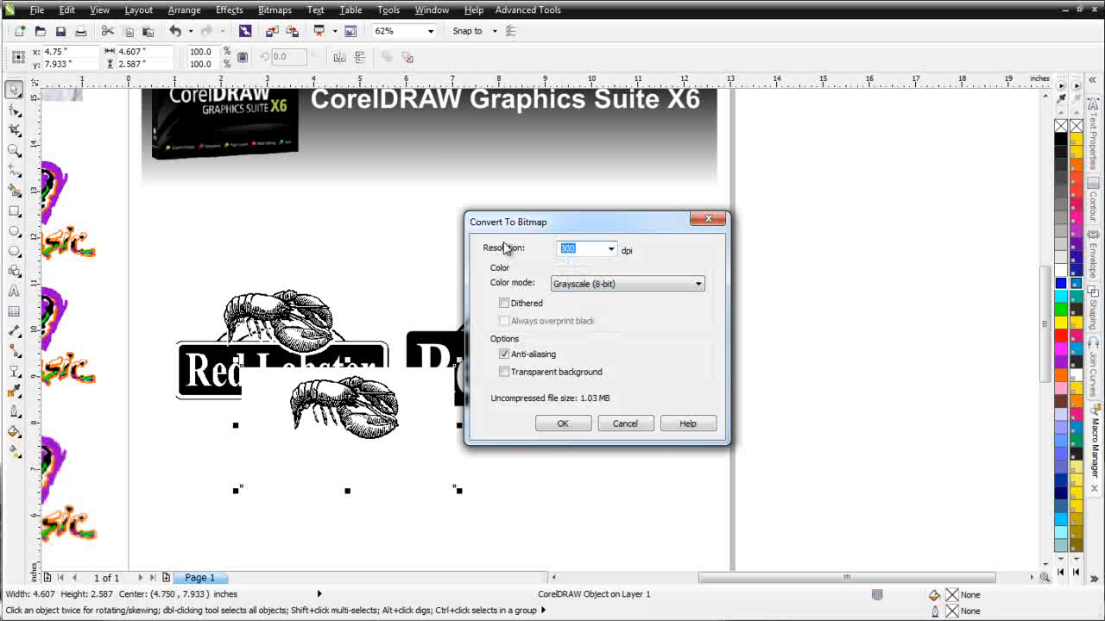
type("800")
left_click(562, 424)
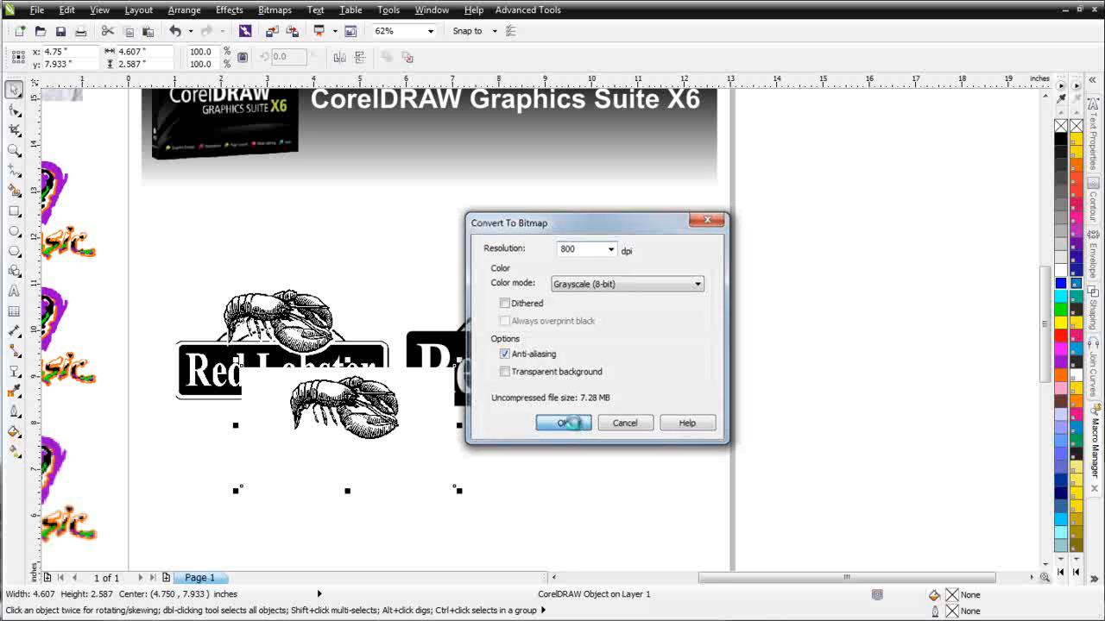
- Redo the lobster's bitmap conversion as an 800 dpi Grayscale (8-bit) bitmap
scroll(353, 422, "up", 6)
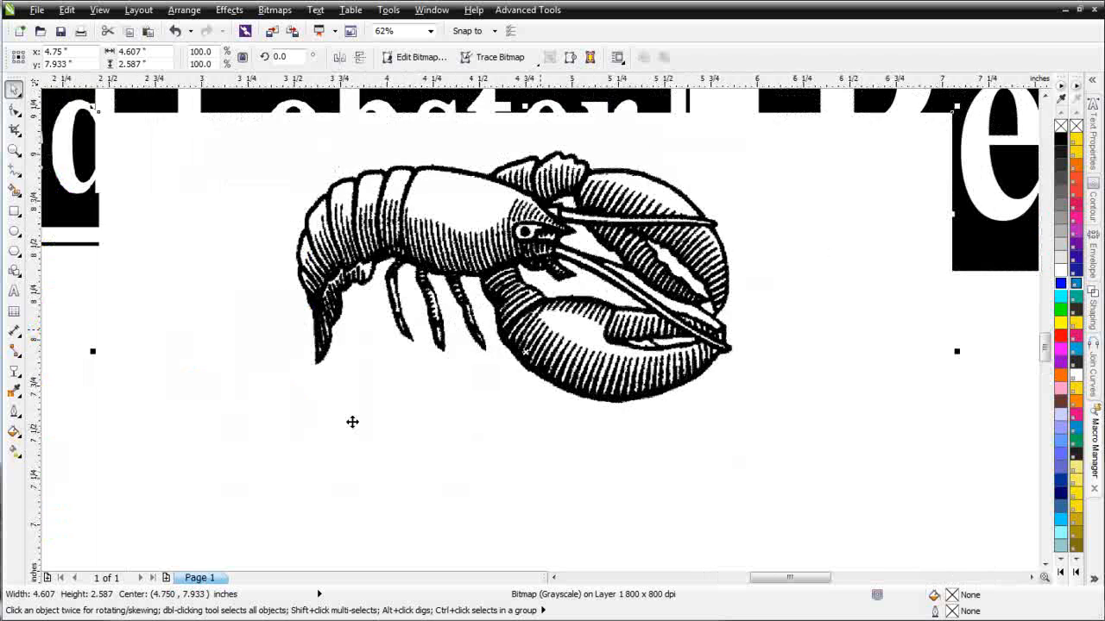
scroll(530, 336, "up", 1)
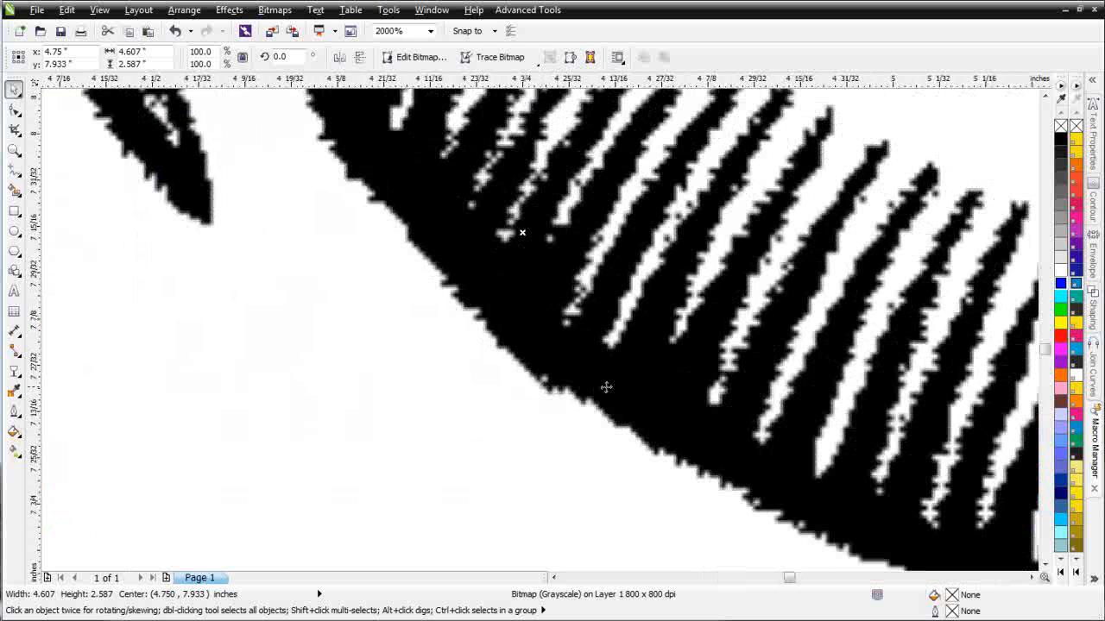
scroll(539, 328, "down", 5)
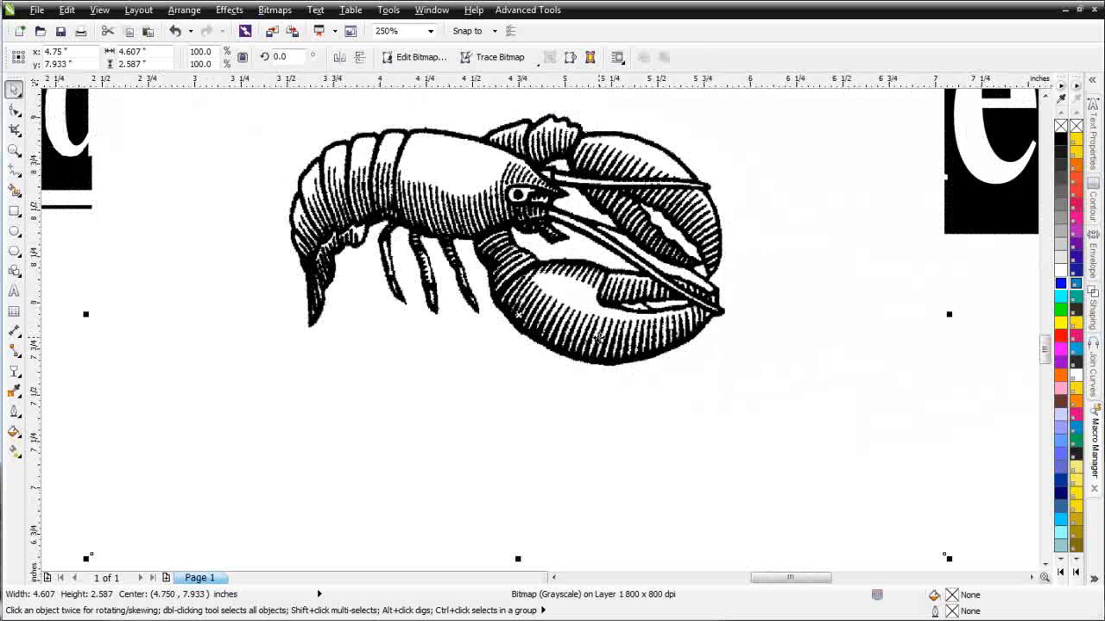
key("KP_Add")
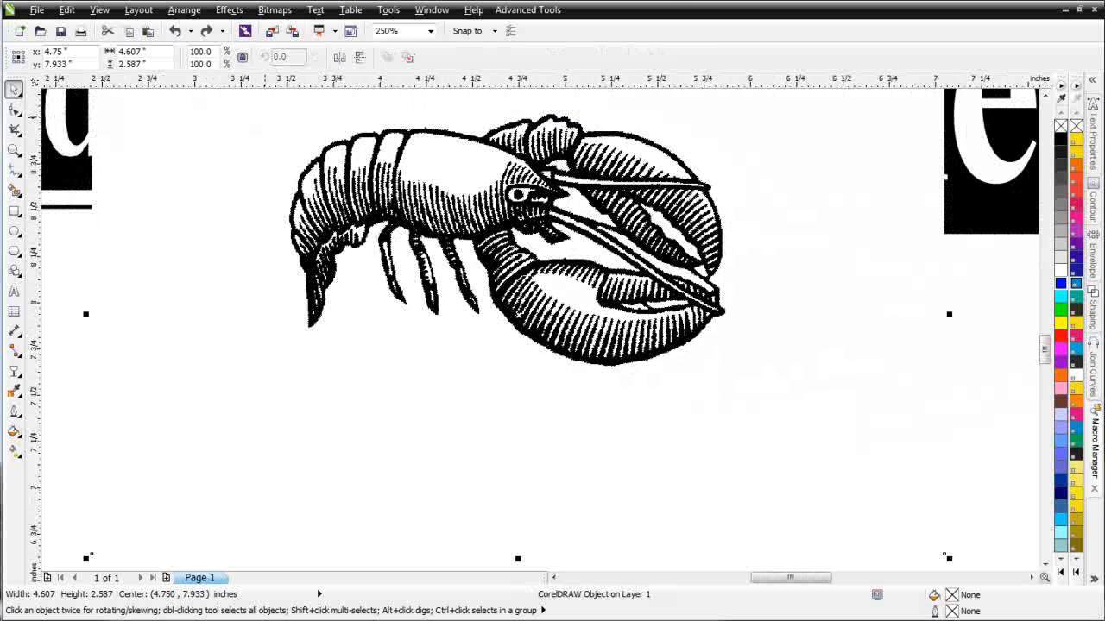
left_click(275, 9)
left_click(308, 27)
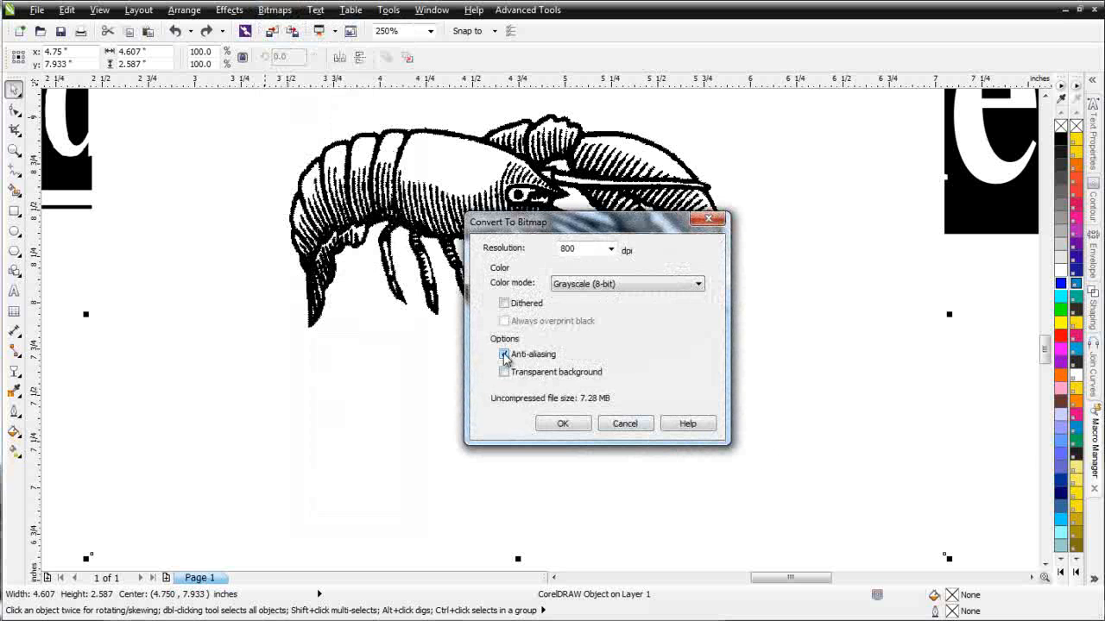
left_click(566, 423)
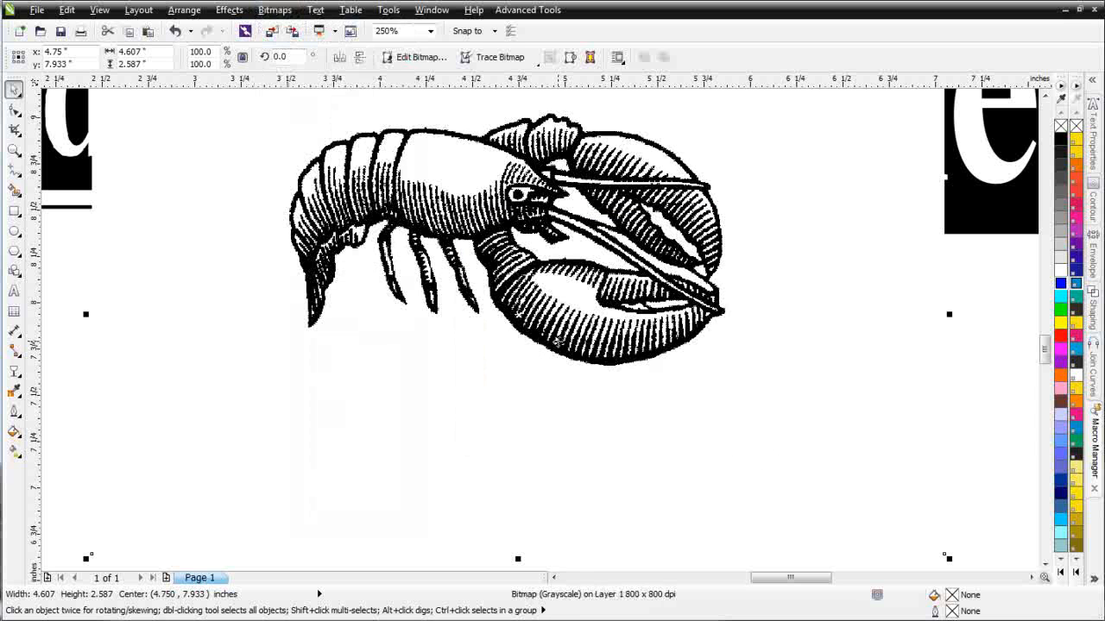
- Move the grayscale lobster bitmap below the smaller Red Lobster sign
scroll(553, 350, "up", 4)
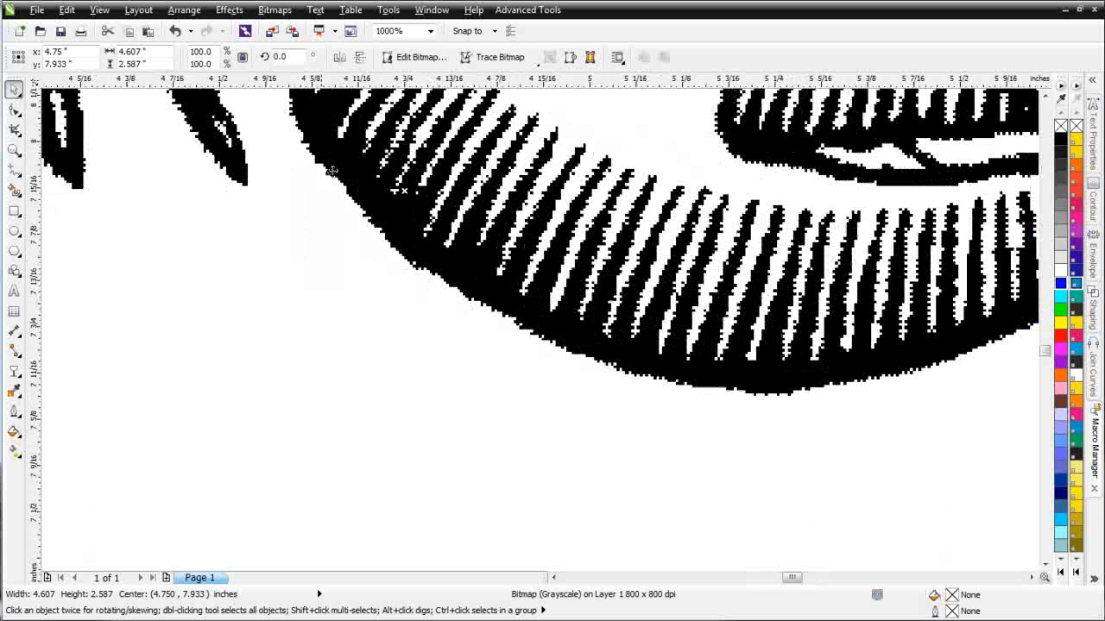
scroll(700, 372, "down", 2)
scroll(542, 329, "down", 3)
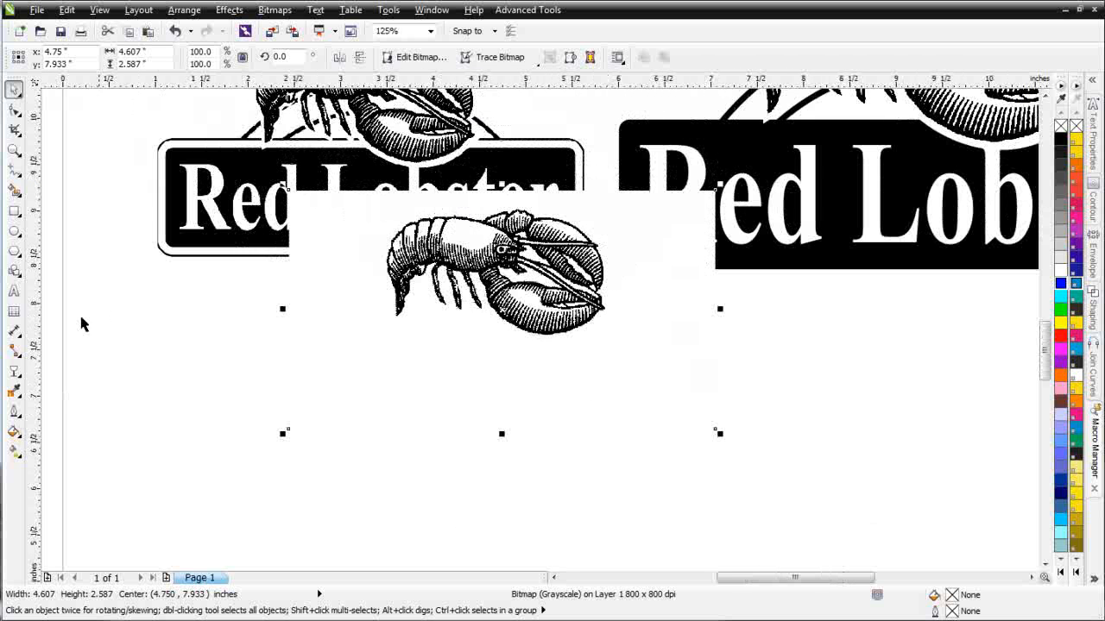
left_click_drag(480, 259, 467, 382)
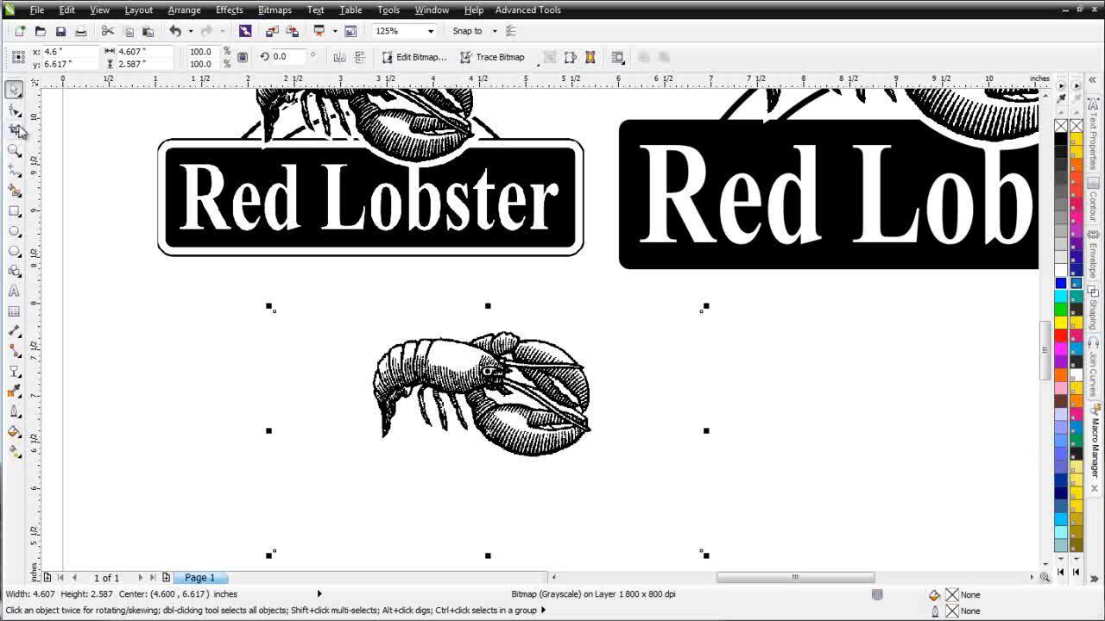
- Crop the lobster bitmap tightly around the lobster, to about 2.833 by 1.708 inches
left_click(16, 127)
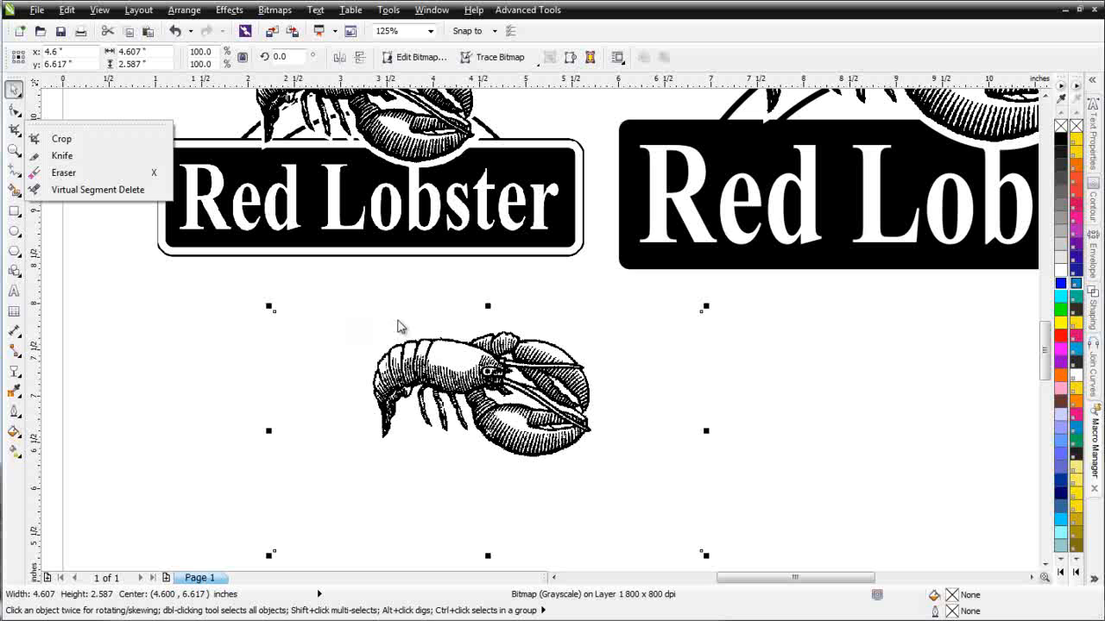
left_click(62, 140)
left_click_drag(350, 314, 611, 471)
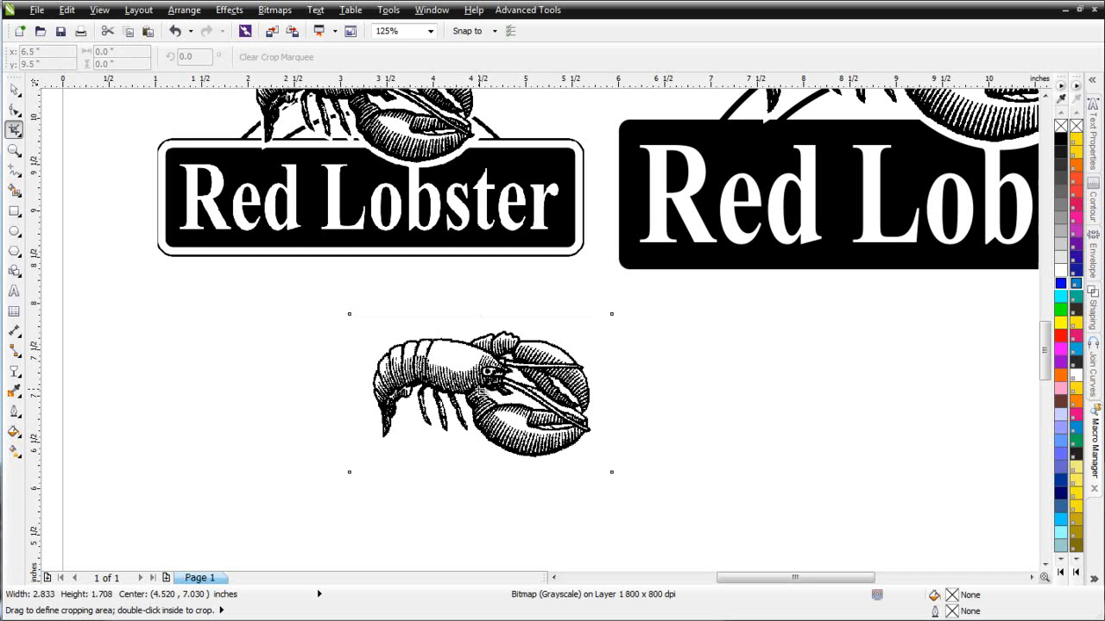
double_click(480, 390)
left_click(15, 89)
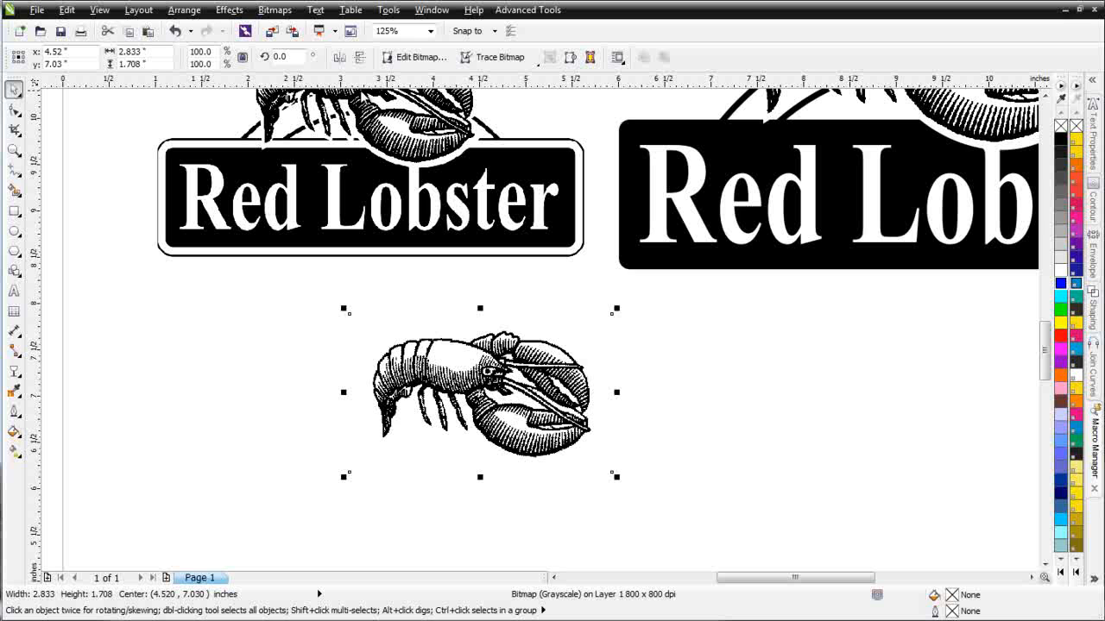
- Convert the cropped lobster to Black and White (1-bit) using Line Art at threshold 107
left_click(275, 10)
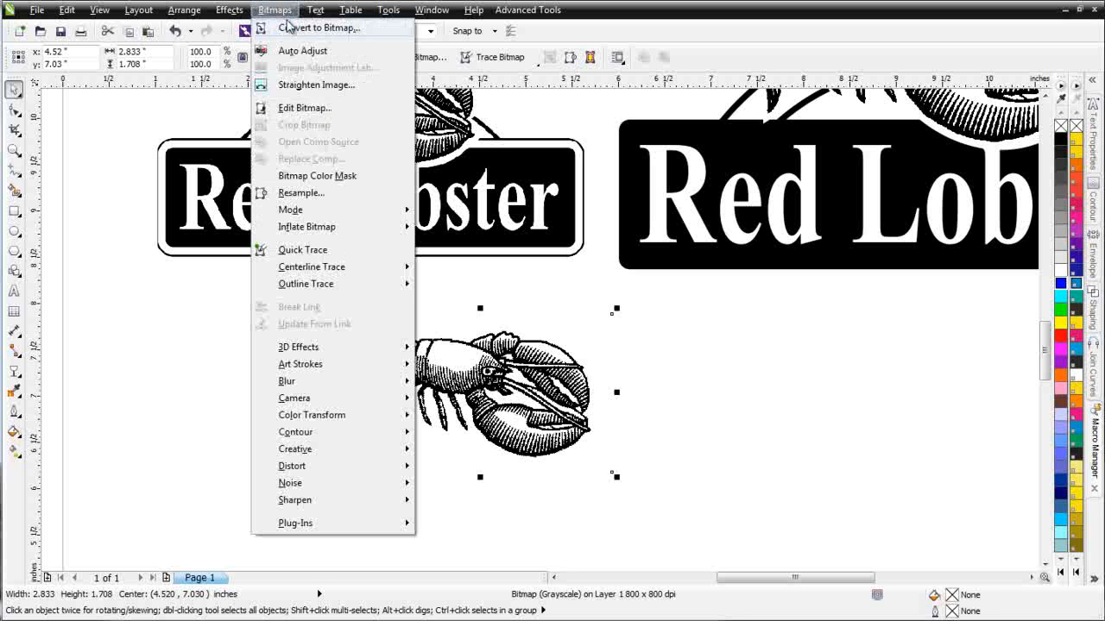
mouse_move(369, 211)
left_click(521, 219)
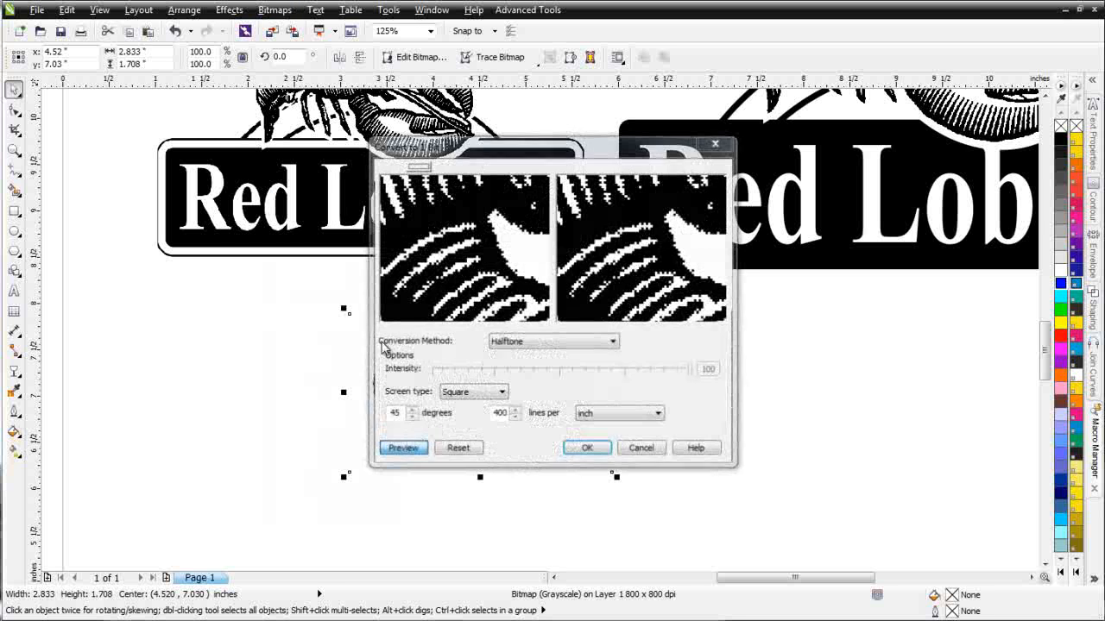
left_click(612, 343)
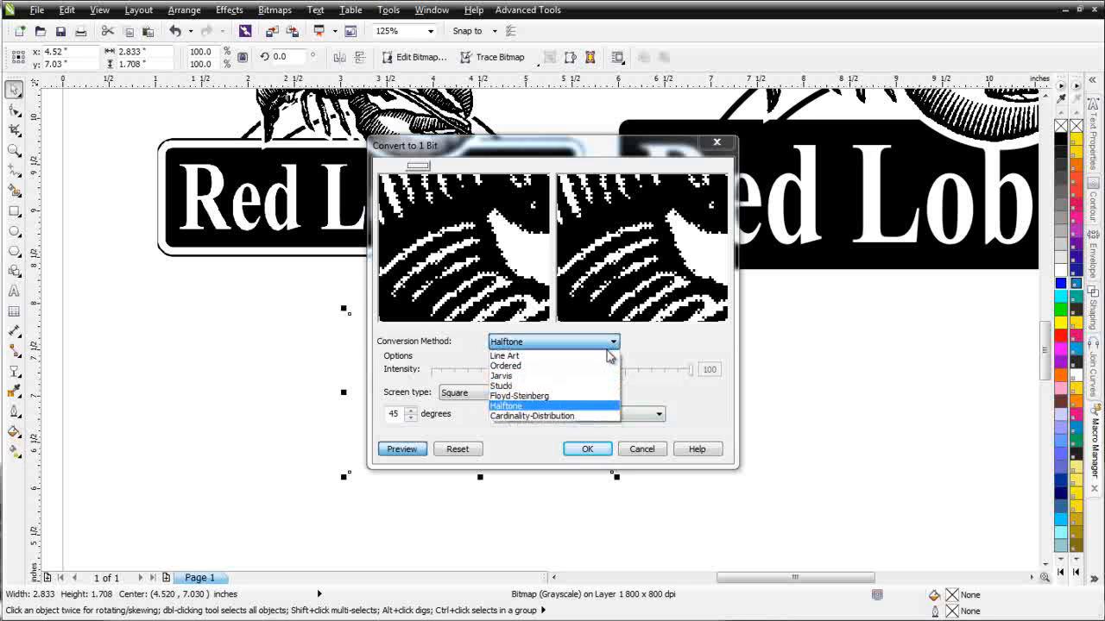
left_click(608, 355)
left_click_drag(562, 378, 541, 385)
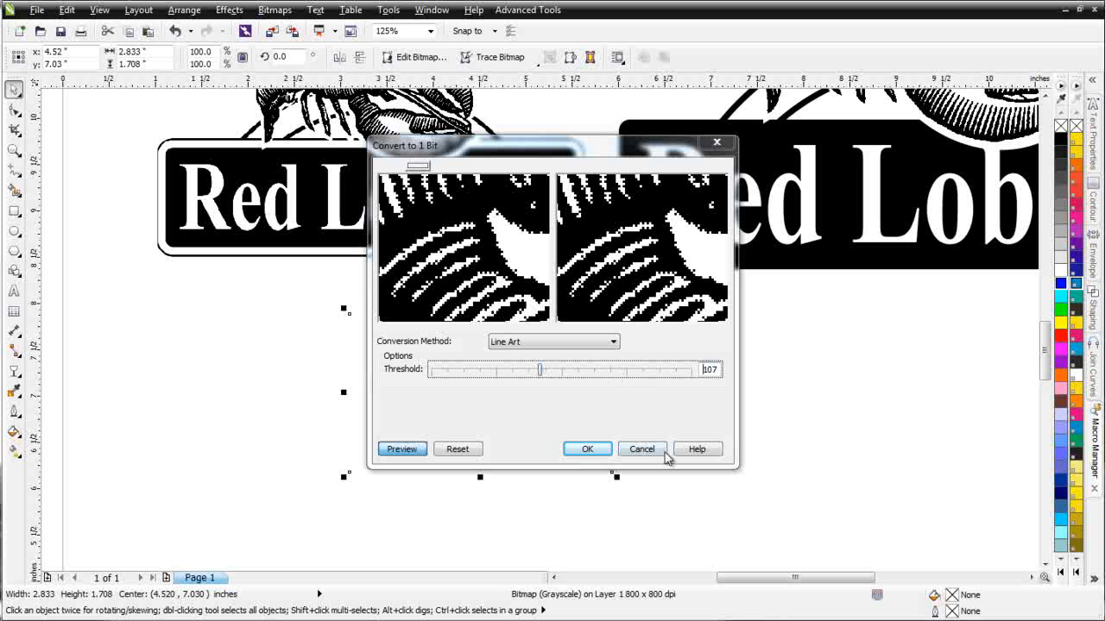
left_click(604, 448)
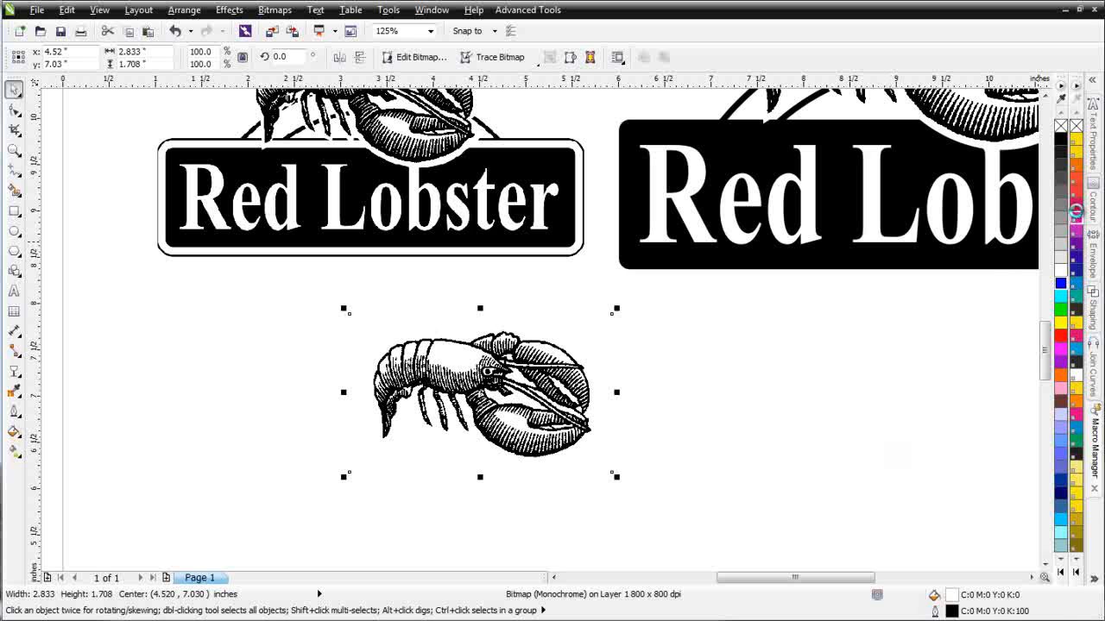
- After testing pink and yellow, give the lobster bitmap no background fill and black colour
left_click(1075, 216)
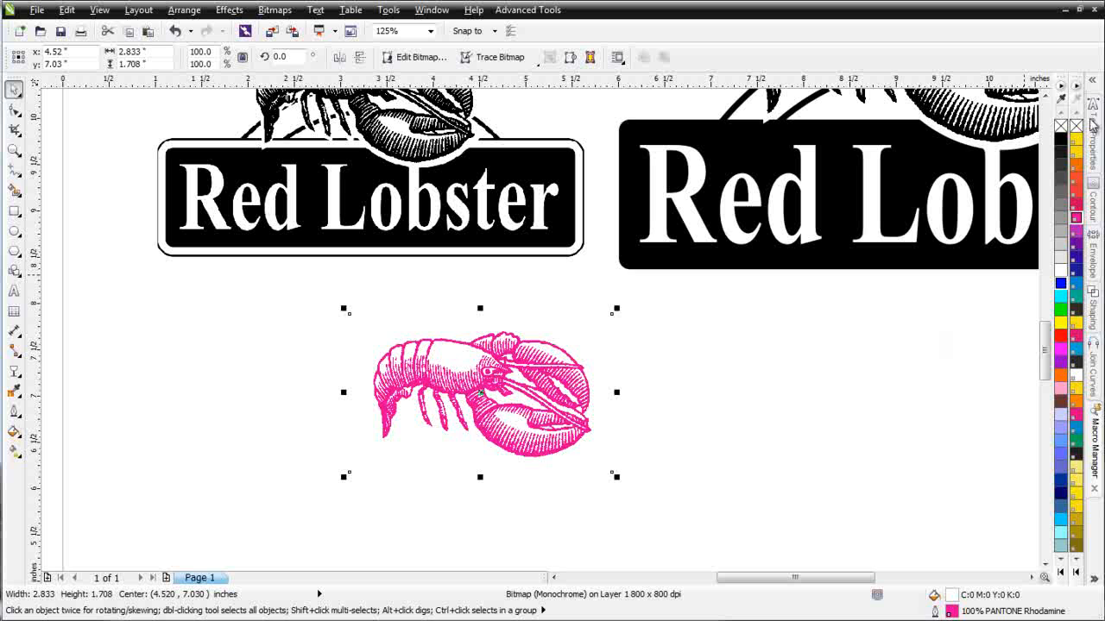
left_click(1077, 144)
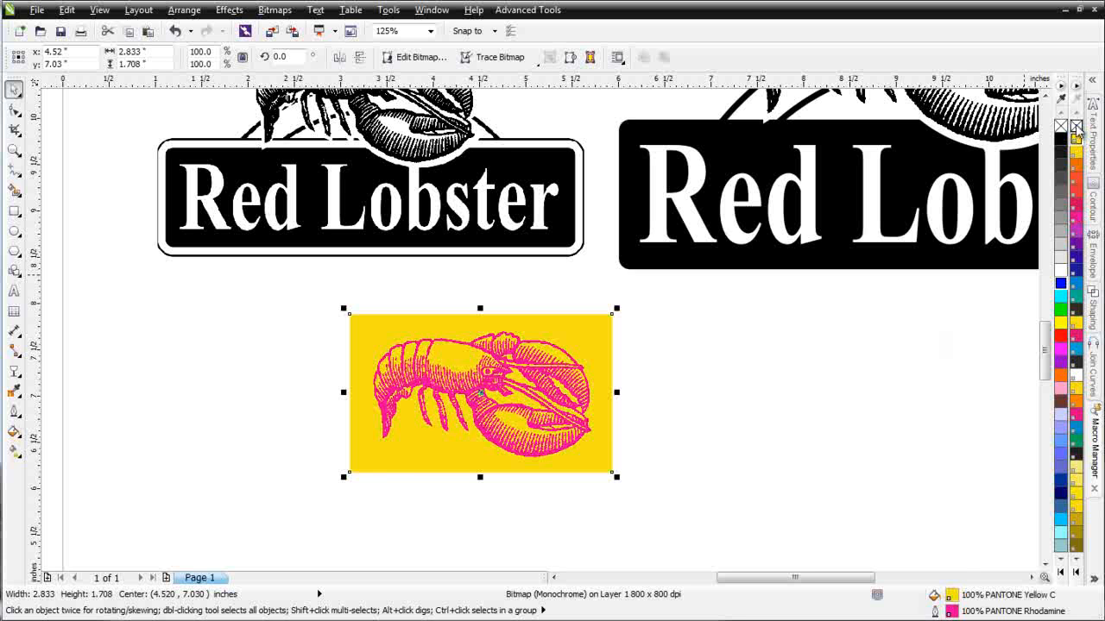
left_click(1076, 126)
right_click(1062, 138)
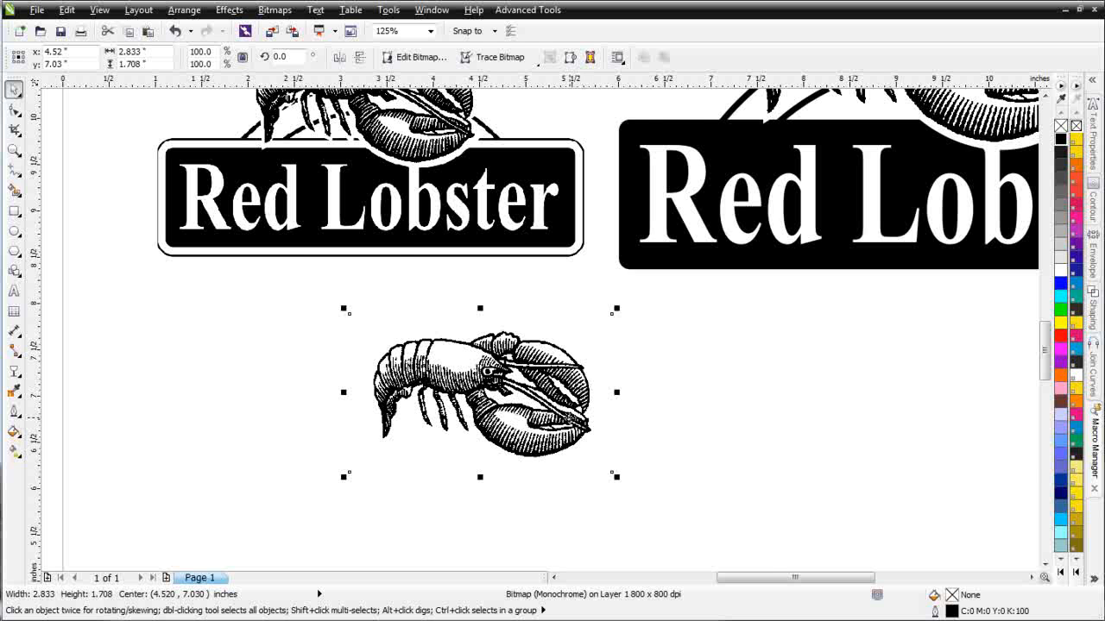
scroll(530, 302, "down", 4)
- Shift the lobster bitmap right and scale it to 172.1%, about 4.875 by 2.94 inches
scroll(500, 251, "up", 2)
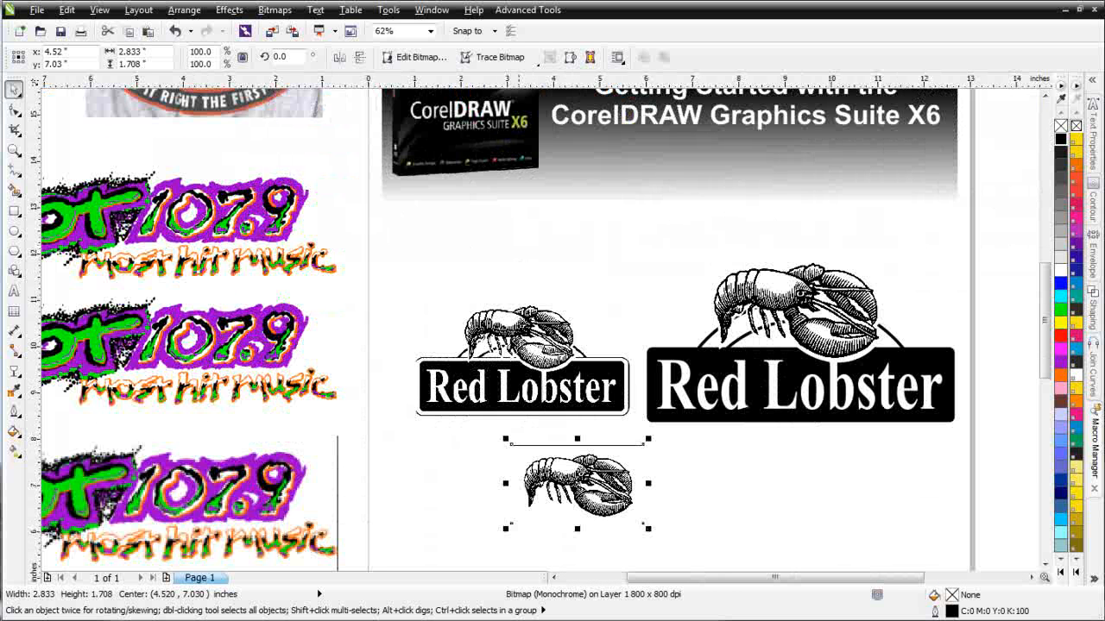
left_click_drag(584, 480, 657, 470)
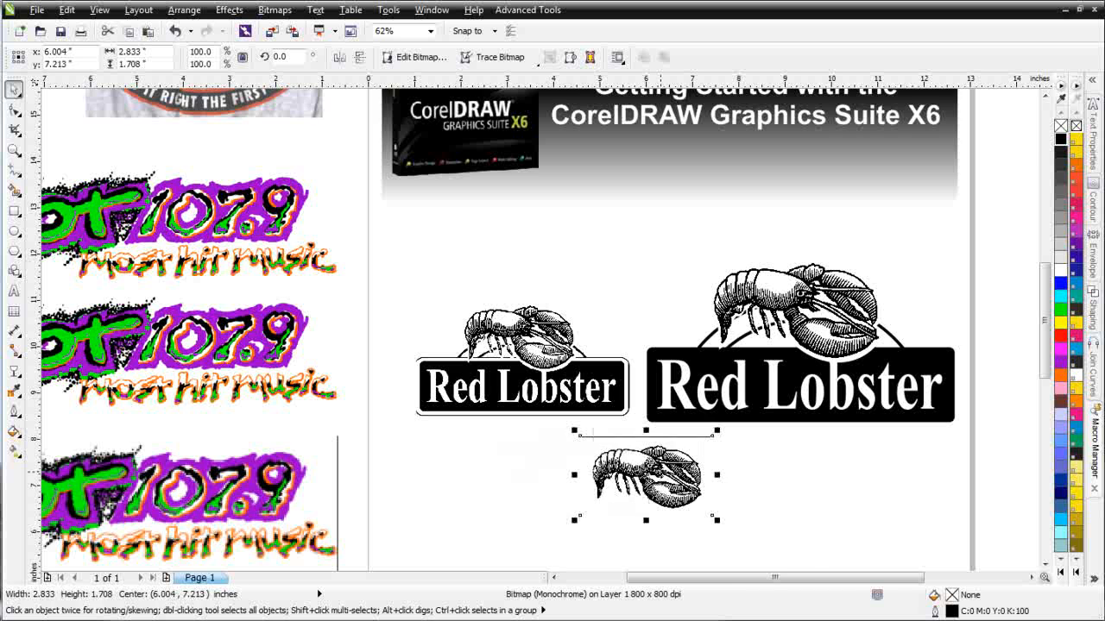
scroll(657, 470, "up", 2)
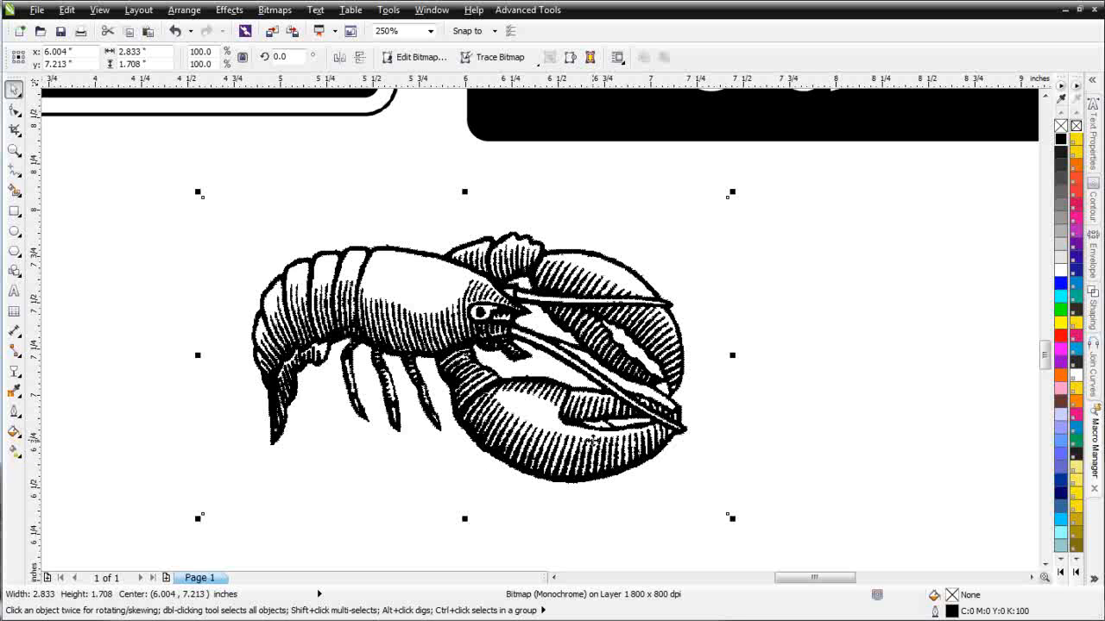
scroll(587, 436, "down", 2)
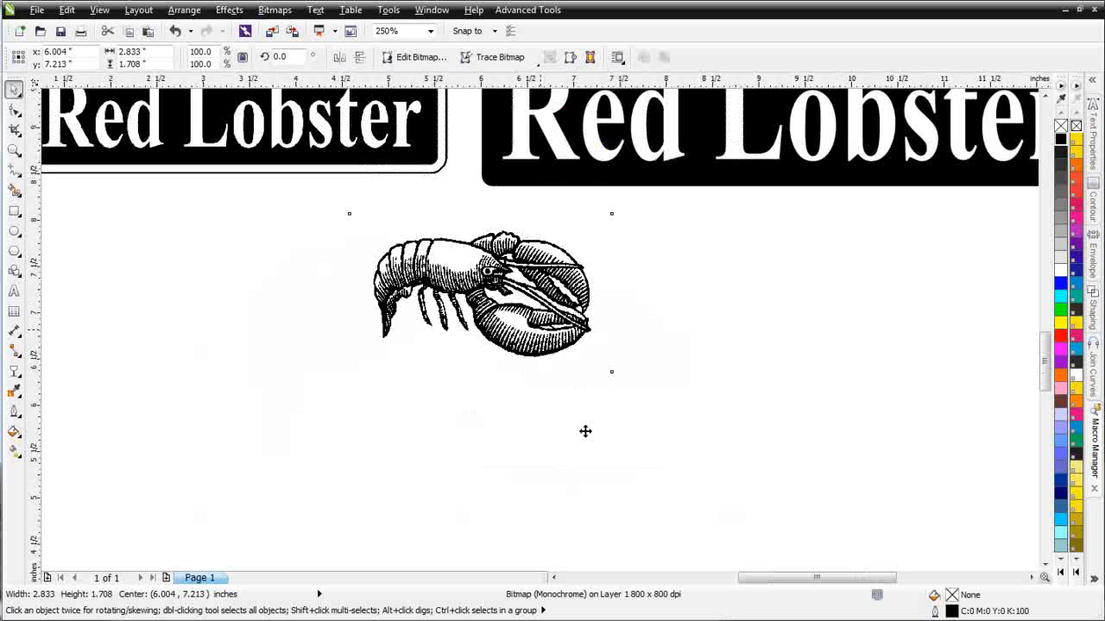
left_click_drag(580, 355, 427, 350)
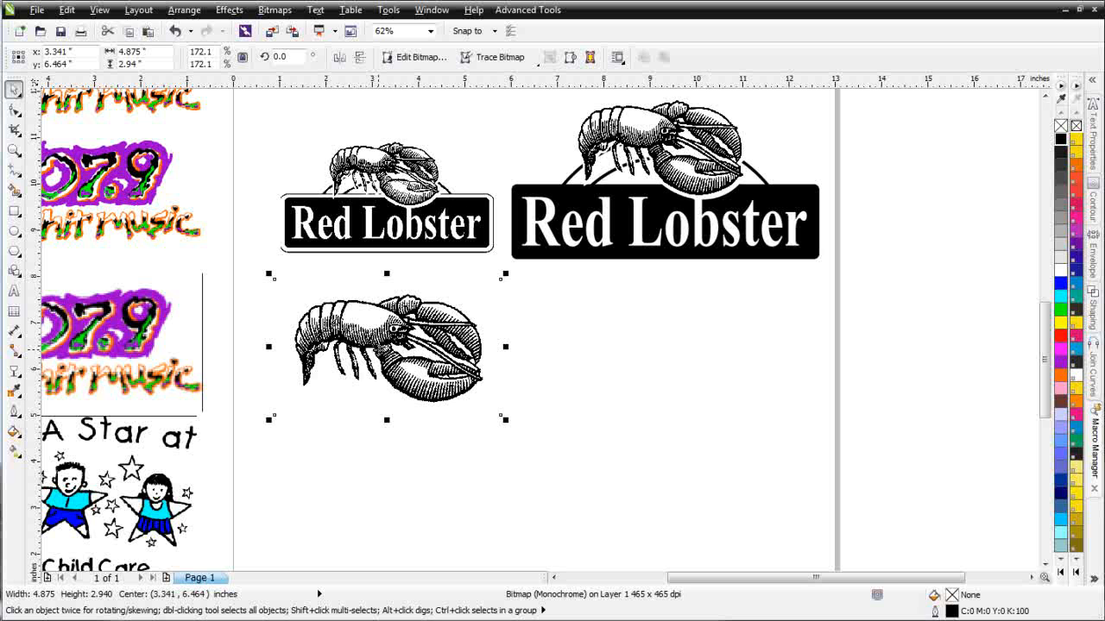
- Drop a copy of the enlarged lobster bitmap to the right of the original
left_click(380, 340)
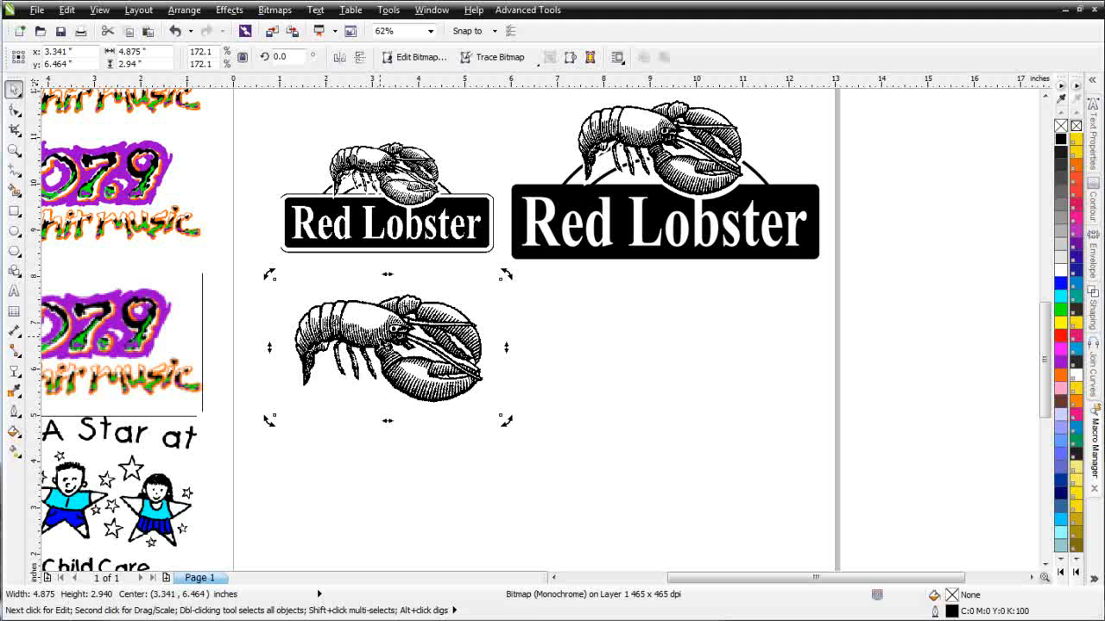
left_click(380, 341)
left_click_drag(380, 346, 612, 349)
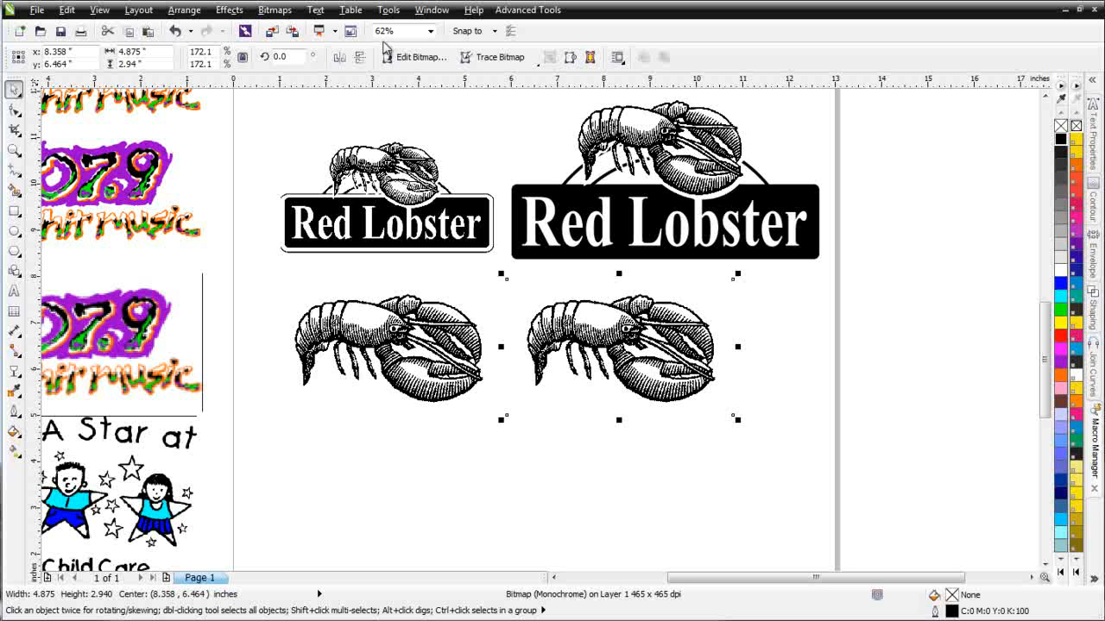
left_click(285, 12)
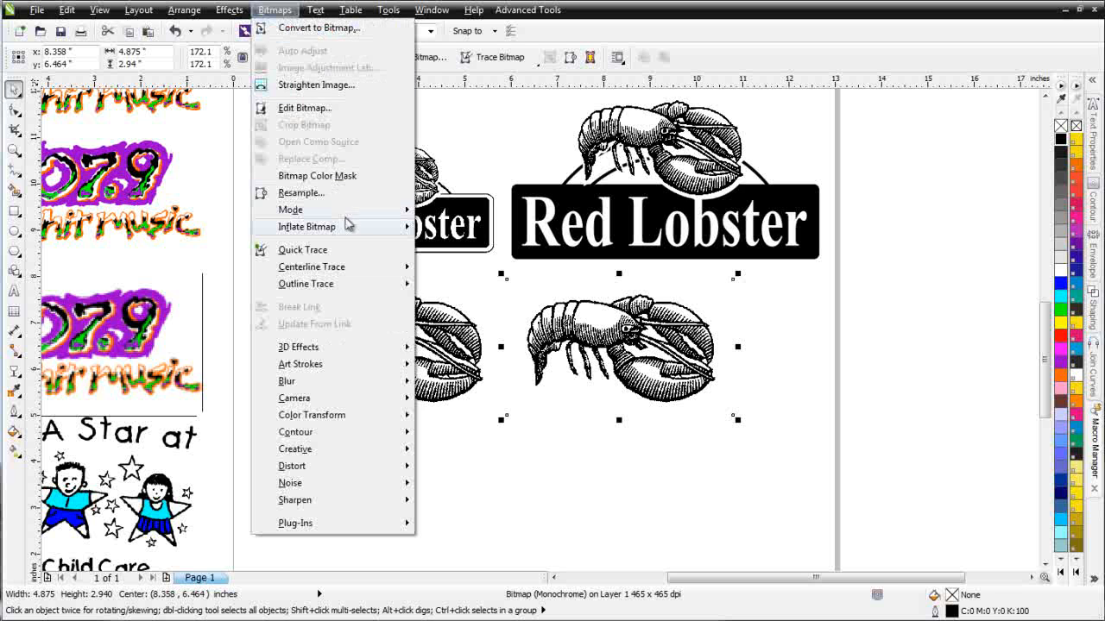
- Trace the copied lobster with Outline Trace Logo, reducing the bitmap, into 36 vector curves
mouse_move(382, 288)
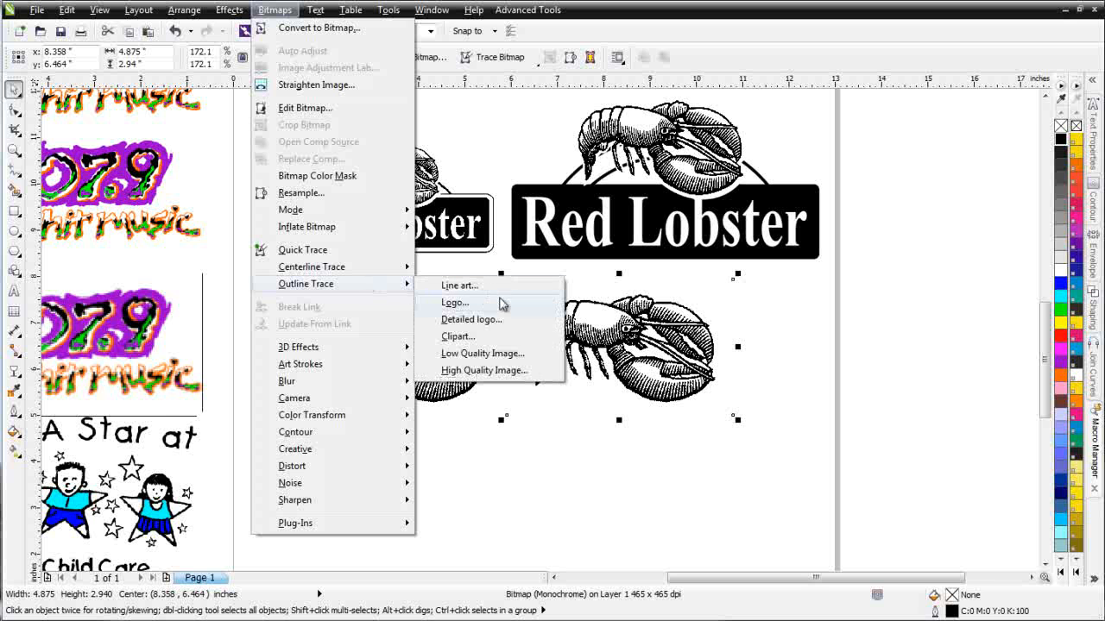
left_click(508, 310)
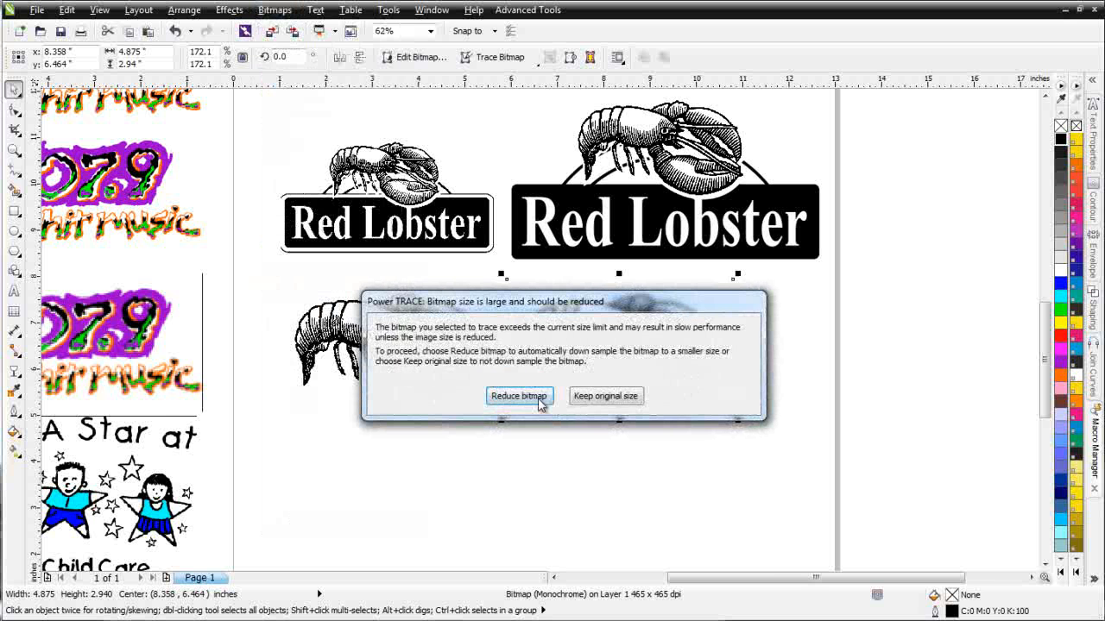
left_click(520, 402)
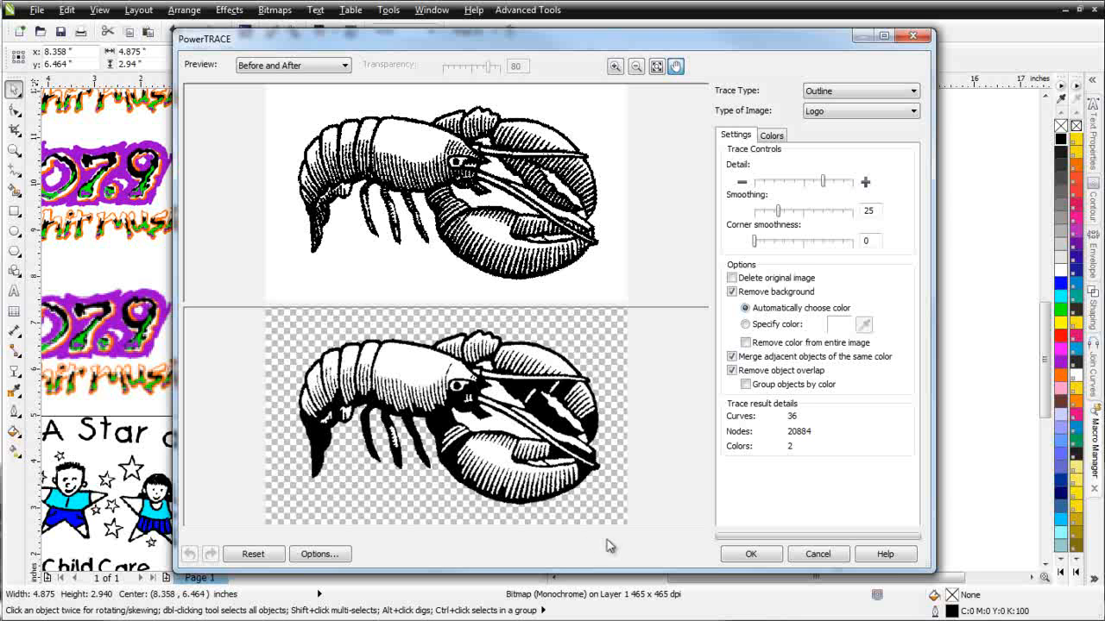
left_click(756, 556)
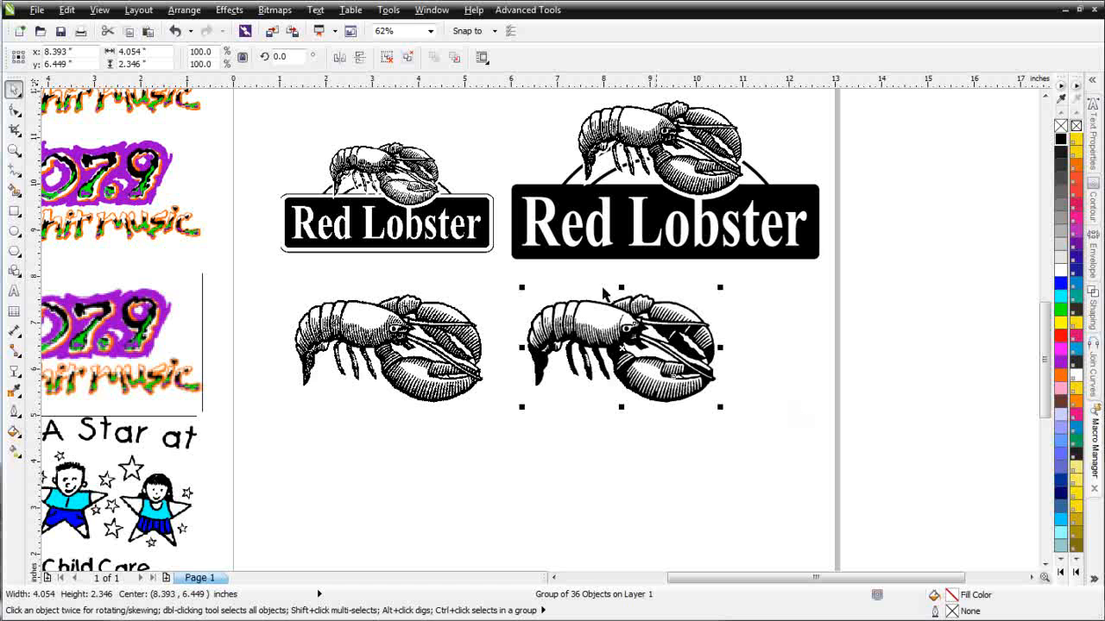
- Ungroup the traced lobster and move it below the other lobsters
left_click(387, 57)
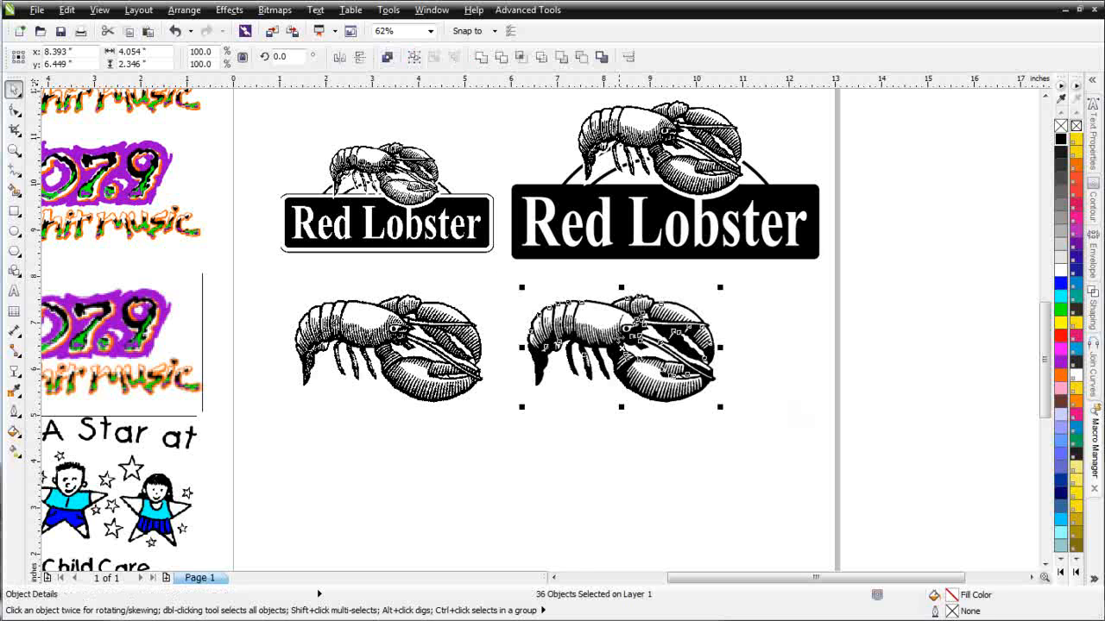
mouse_move(612, 345)
left_mouse_down()
mouse_move(578, 476)
mouse_move(561, 492)
left_mouse_up()
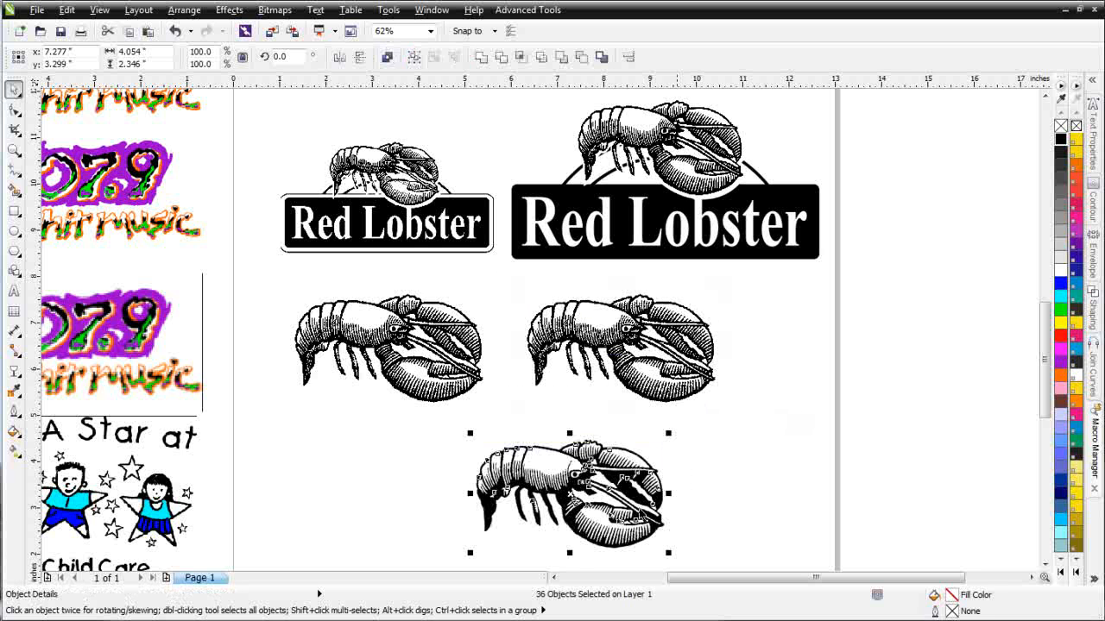
left_click(748, 406)
- Delete the stray curve covering the claw, then select all the bottom lobster's pieces
left_click_drag(793, 426, 643, 542)
left_click(607, 528)
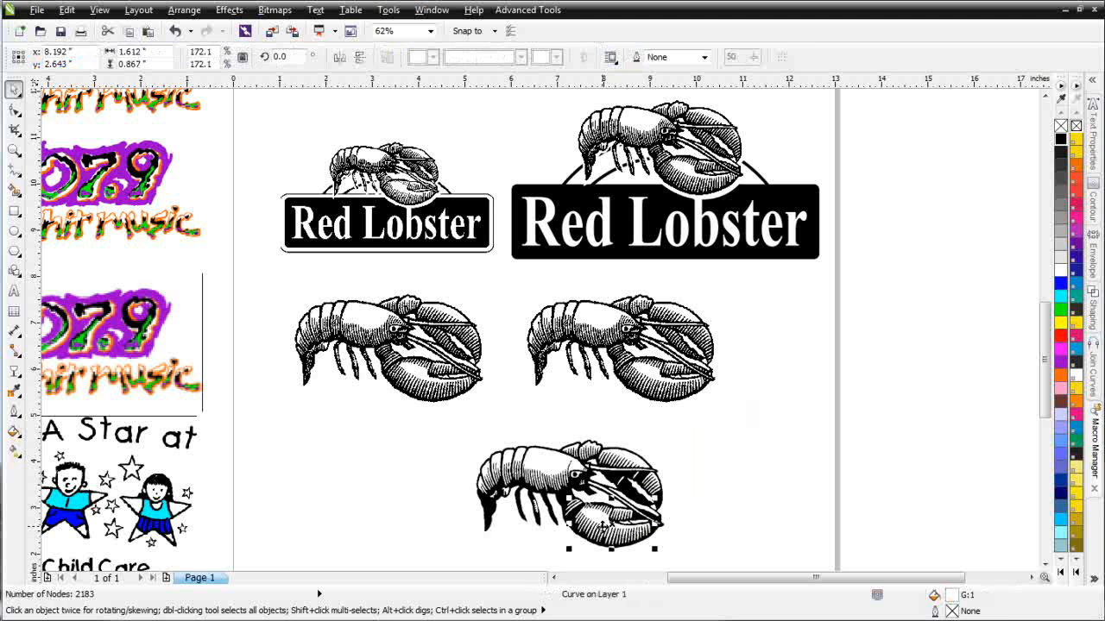
key("Delete")
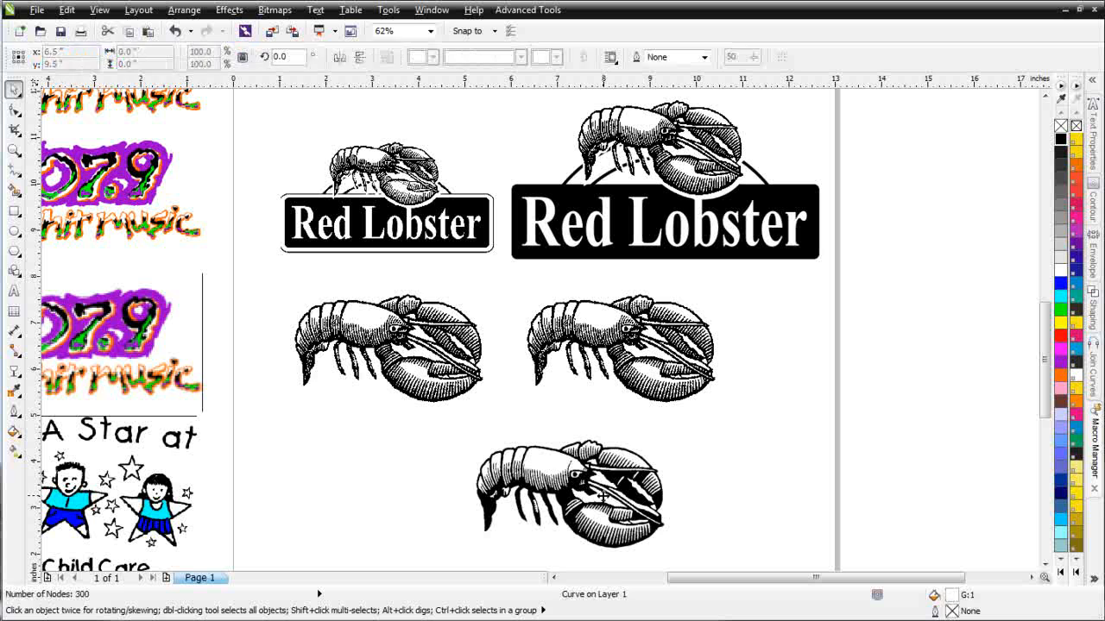
key("Escape")
left_click_drag(773, 426, 432, 565)
- In SimpleSeps, select the lobster's 32 objects with white fills or outlines using both white swatches
left_click(530, 11)
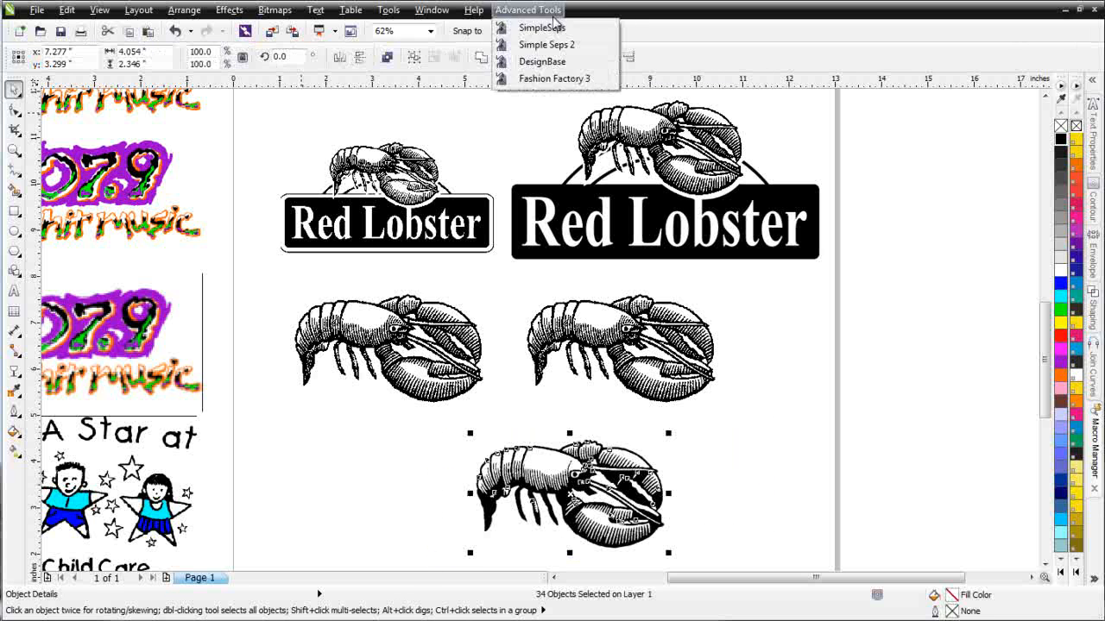
left_click(554, 28)
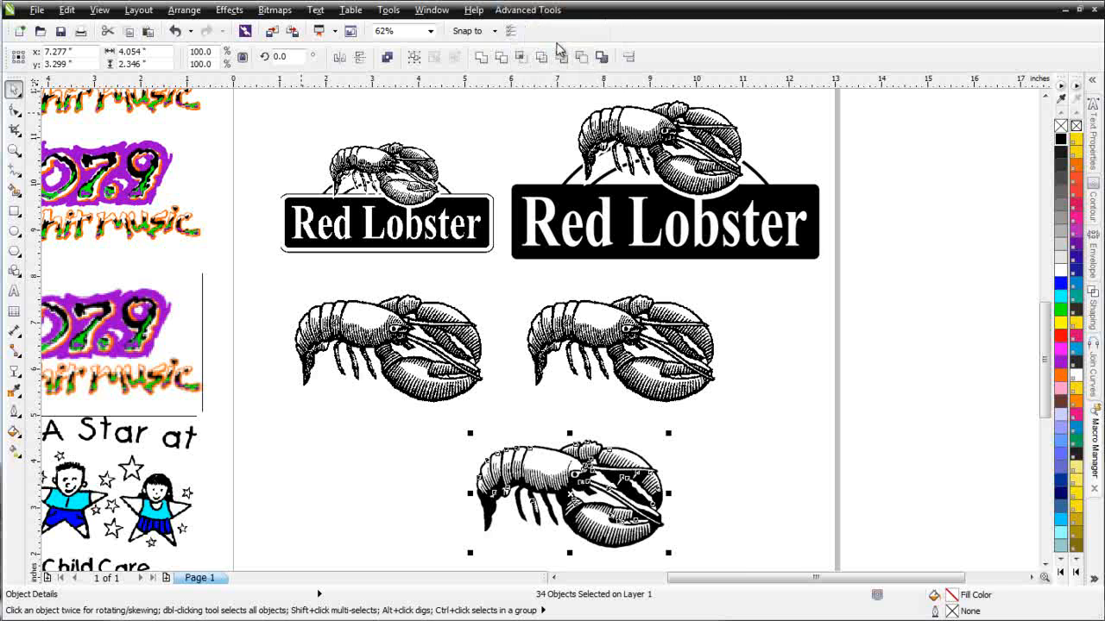
left_click(455, 73)
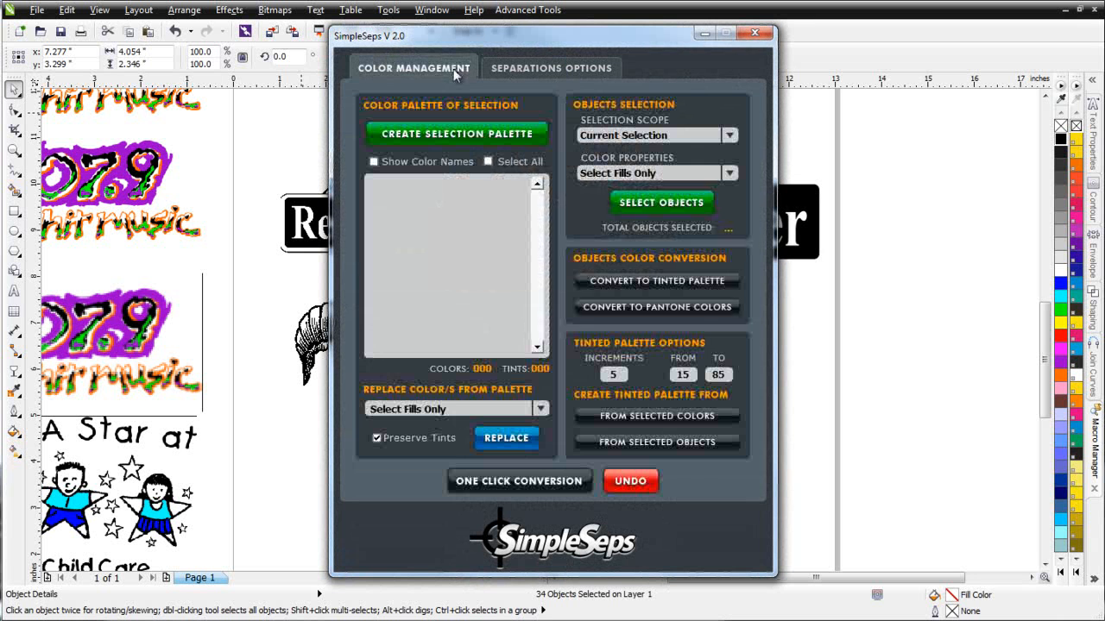
left_click(504, 136)
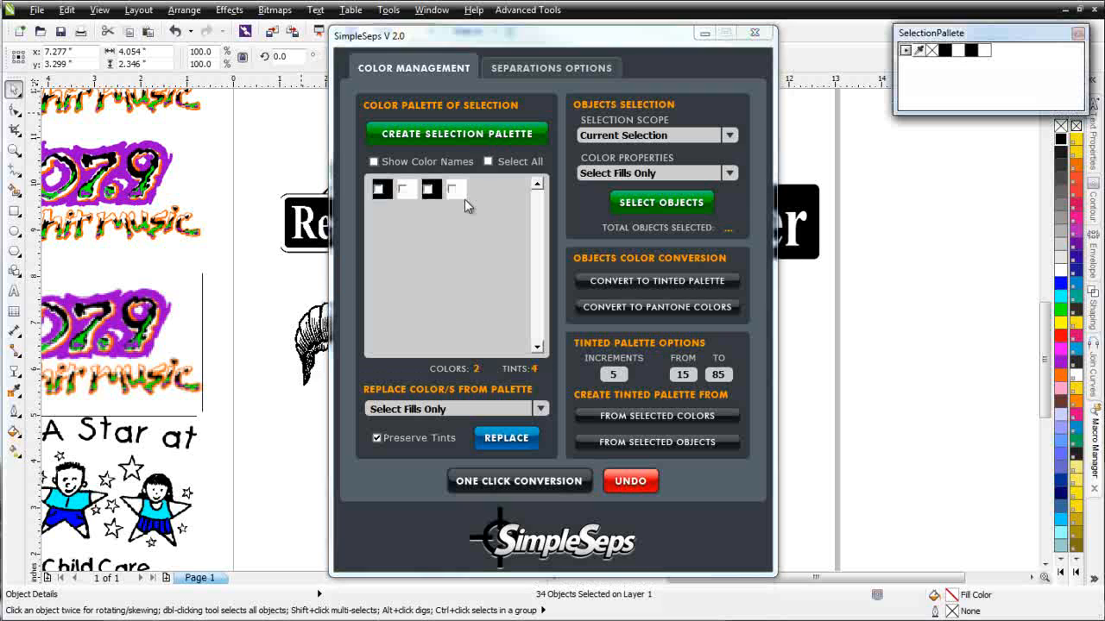
left_click(451, 190)
left_click(404, 190)
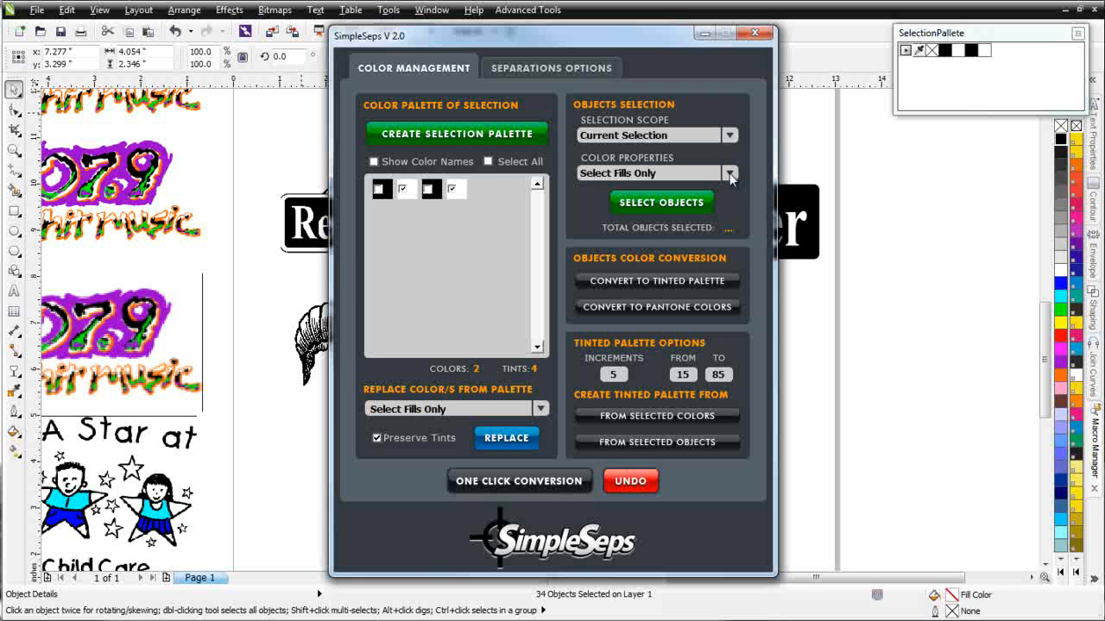
left_click(730, 173)
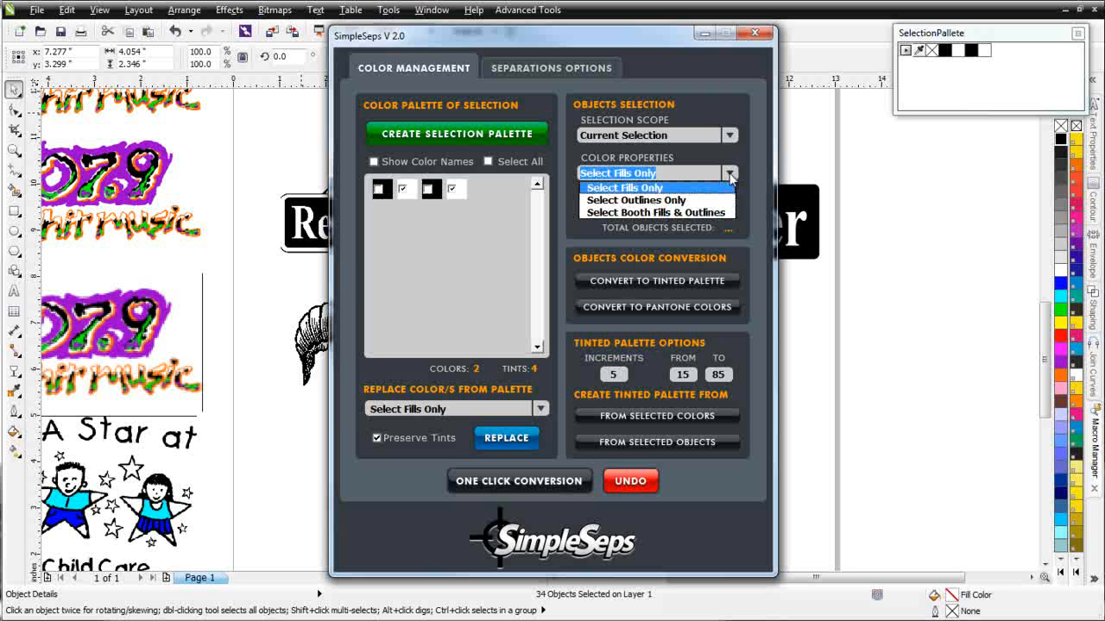
left_click(708, 213)
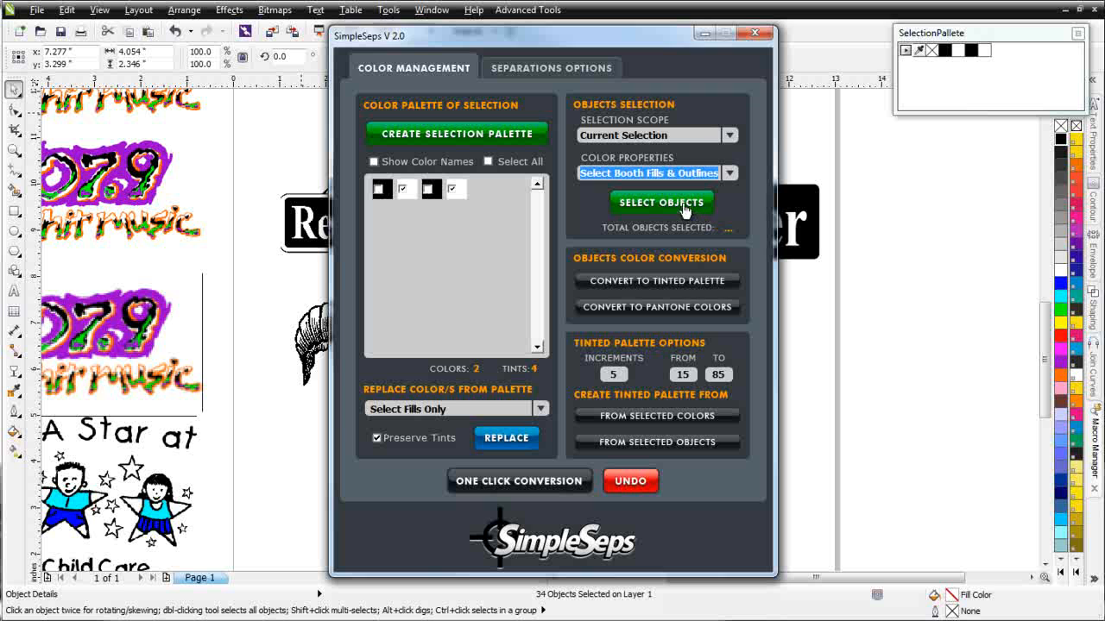
left_click(668, 205)
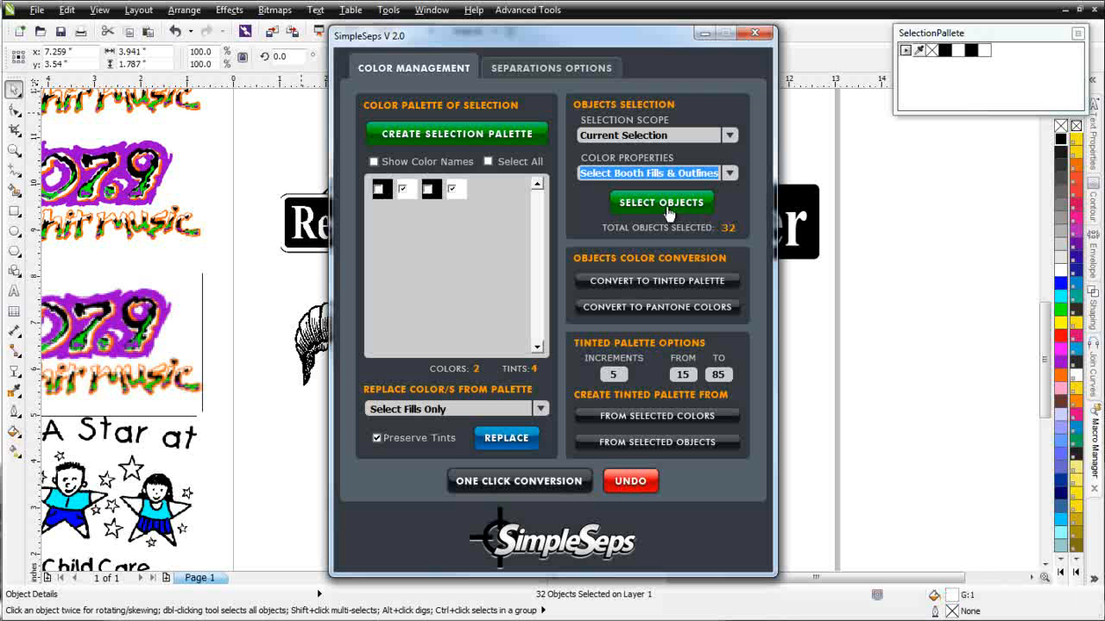
left_click(715, 33)
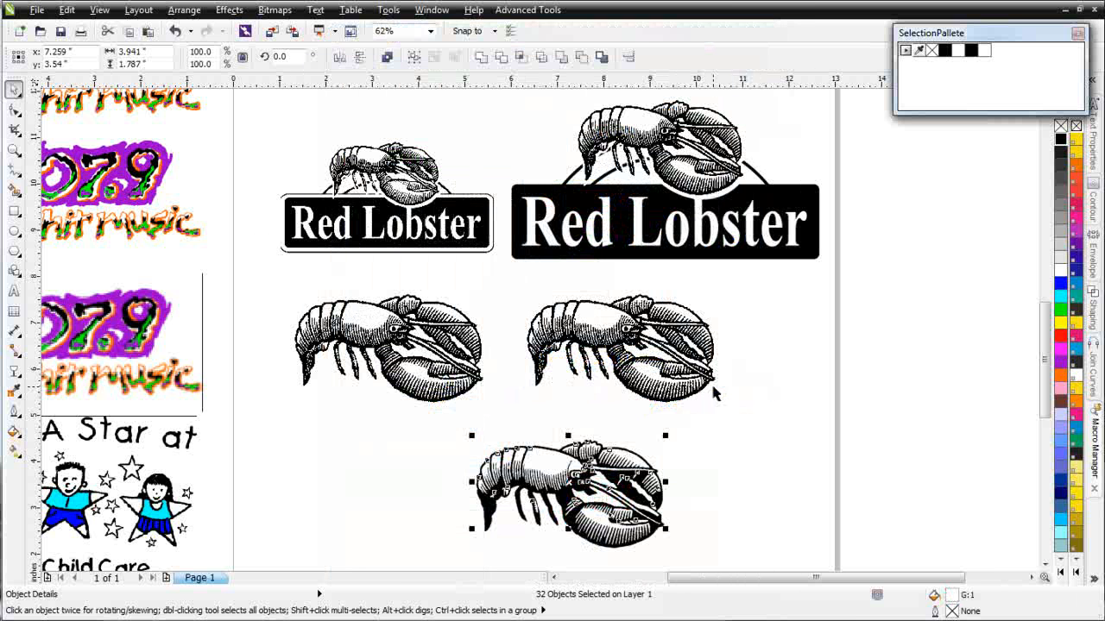
- Break the bottom lobster's main black curve apart into separate pieces
left_click(753, 445)
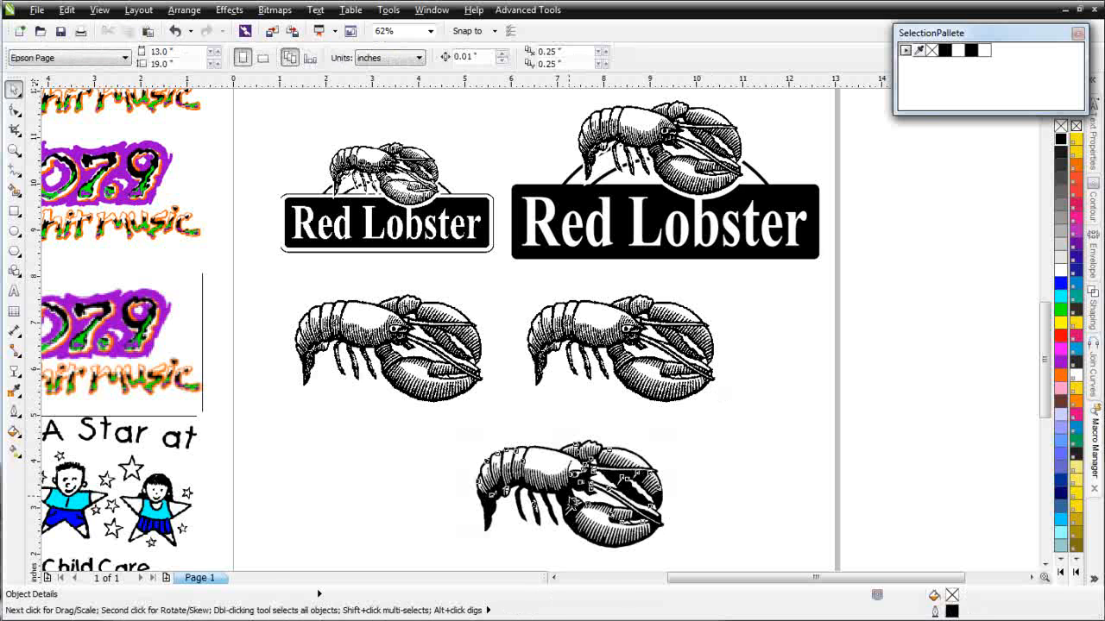
left_click(587, 466)
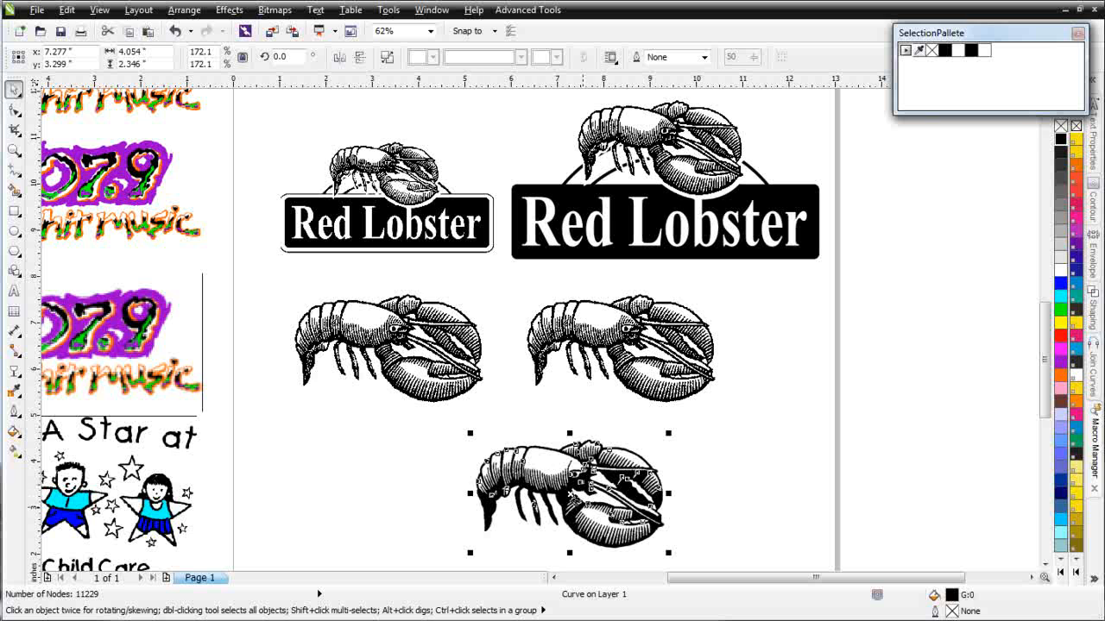
right_click(569, 497)
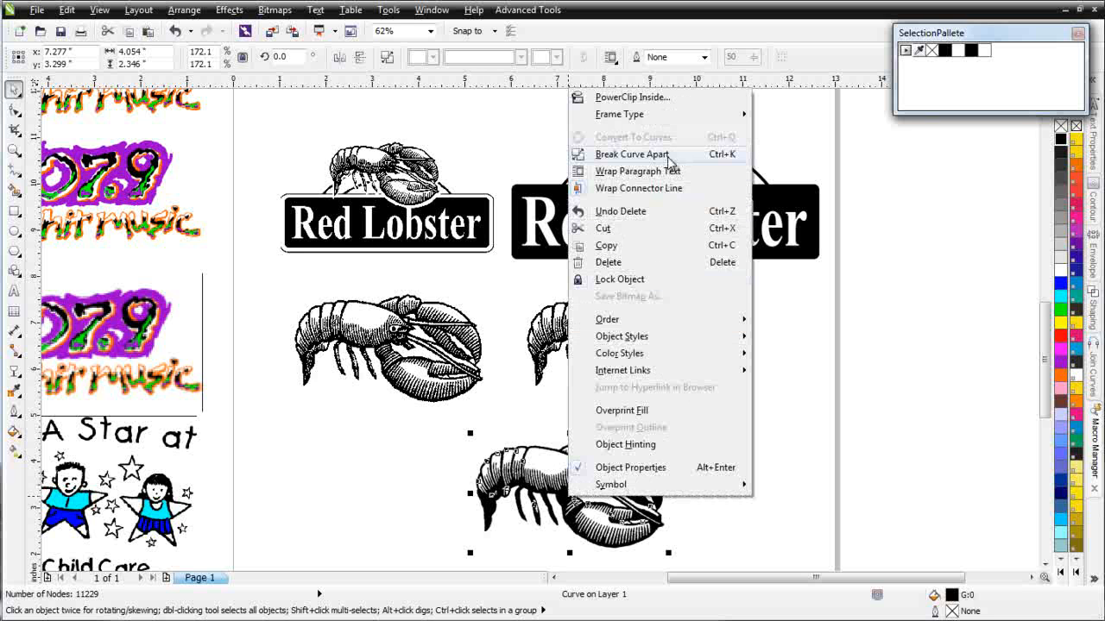
left_click(670, 163)
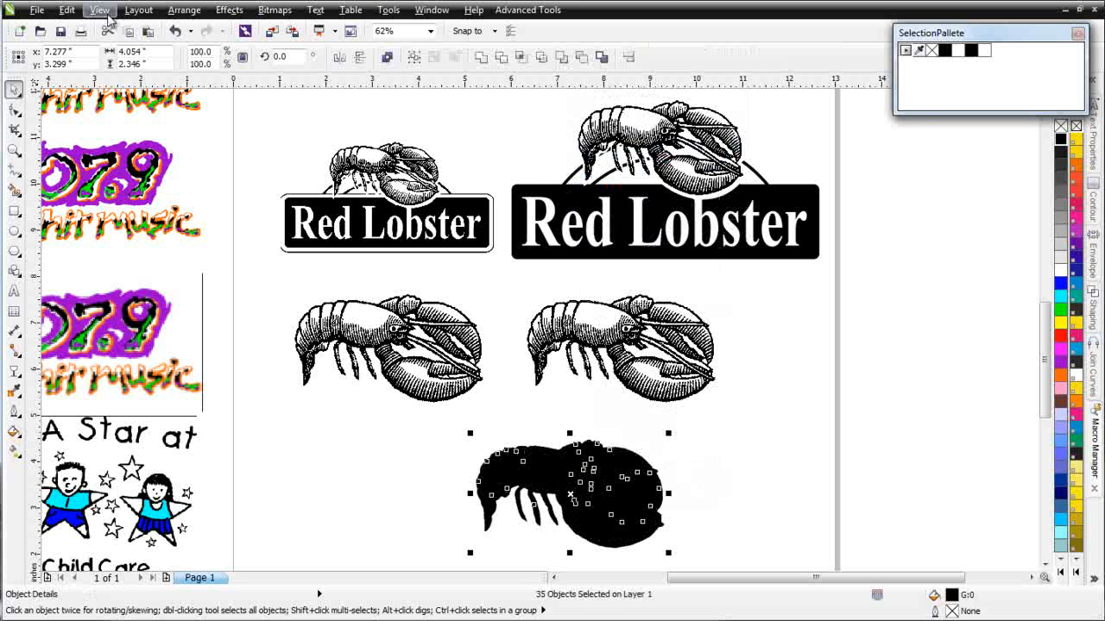
- In Wireframe view, combine the outer outline and inner shapes into one 2274-node curve, then return to Enhanced
left_click(99, 10)
left_click(119, 45)
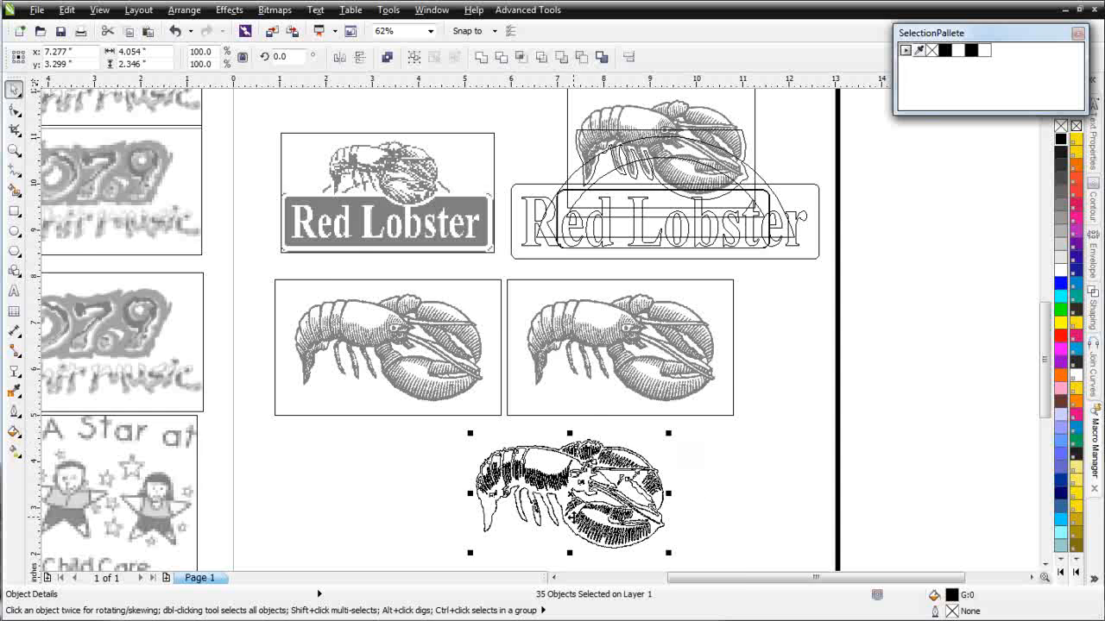
scroll(571, 517, "up", 1)
scroll(573, 241, "up", 1)
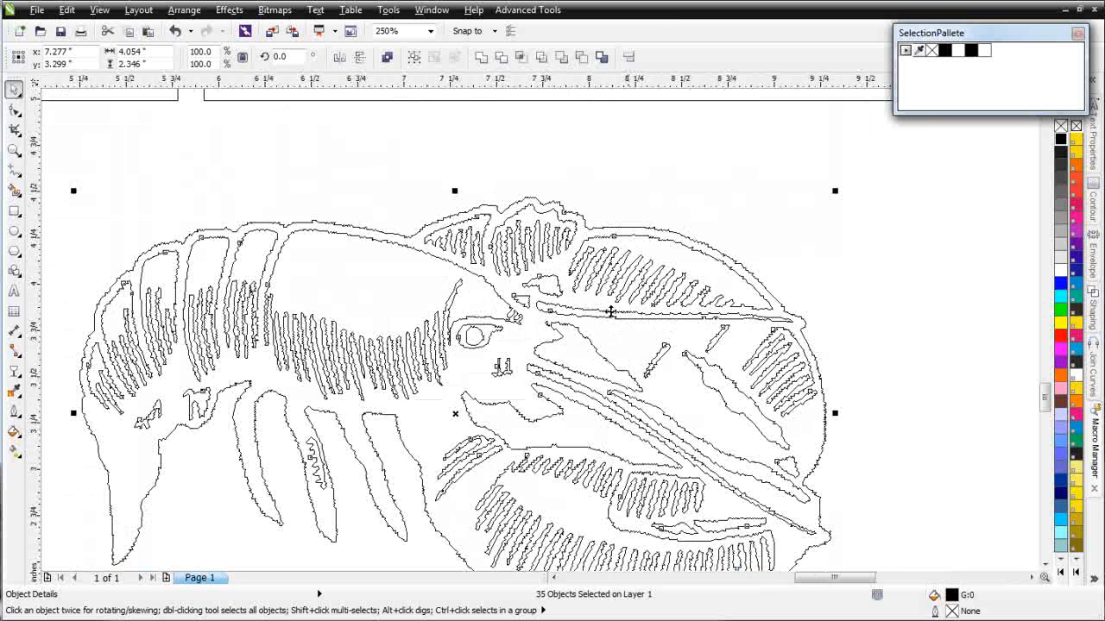
left_click(716, 177)
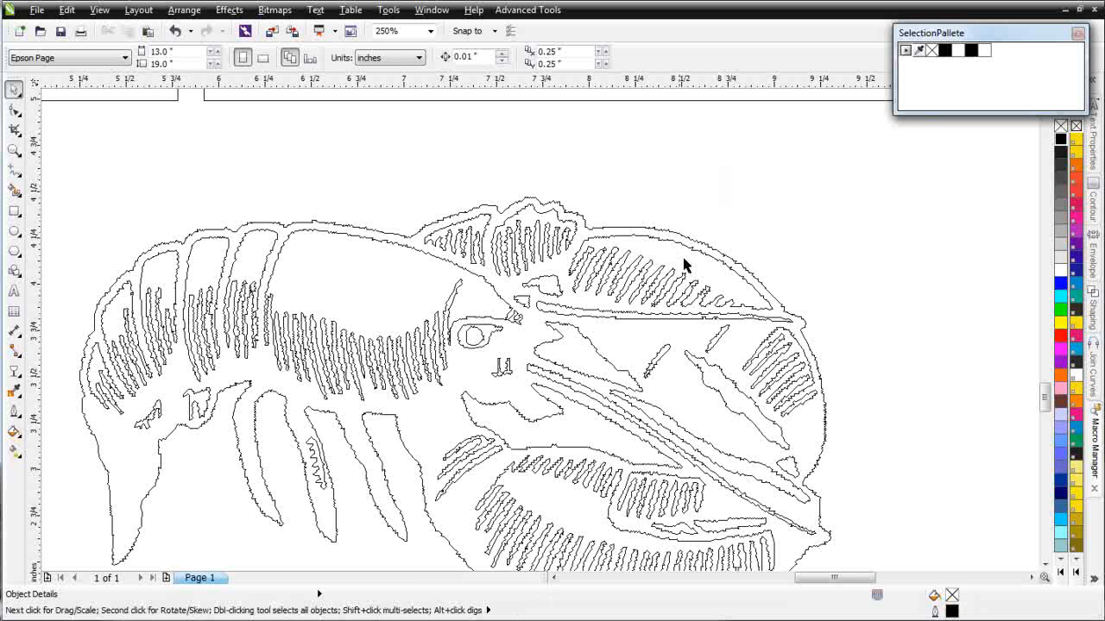
left_click(750, 278)
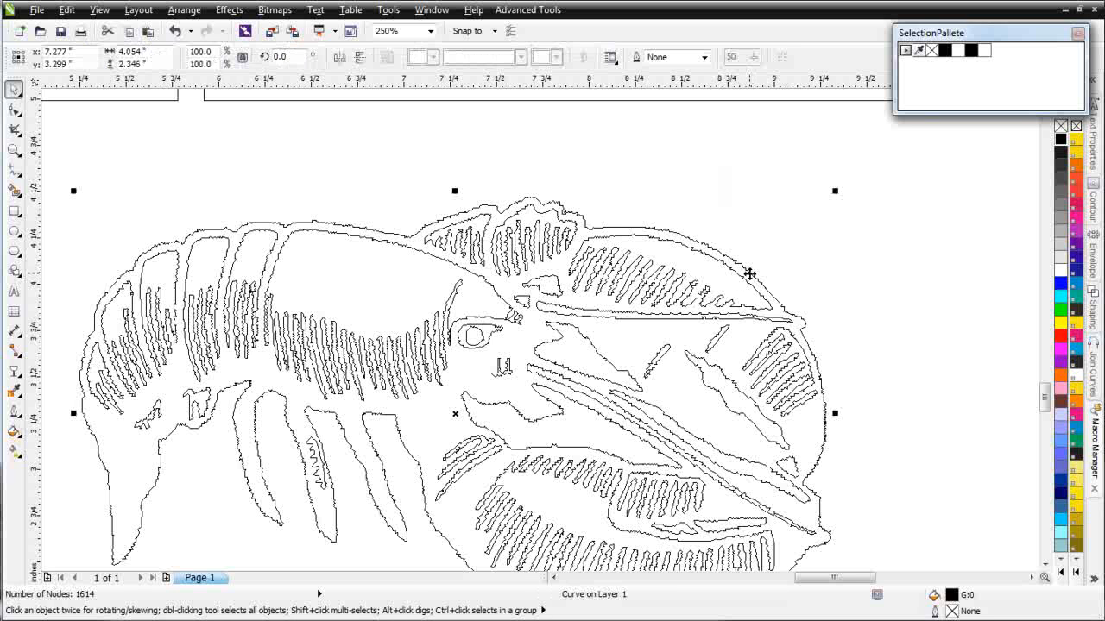
left_click(577, 369, "shift")
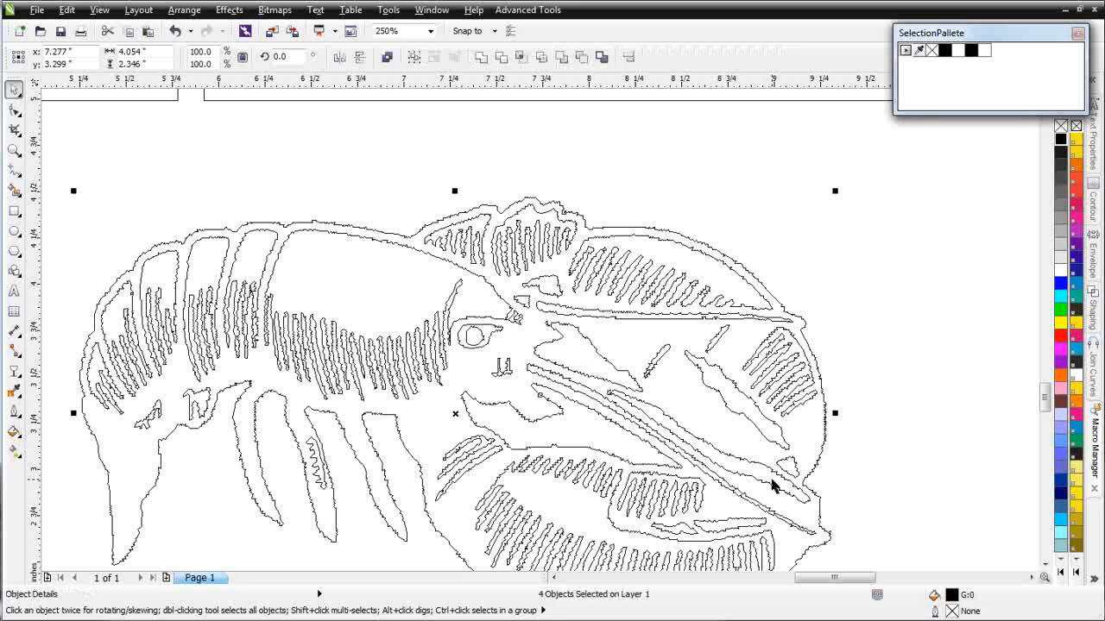
left_click(386, 57)
left_click(99, 9)
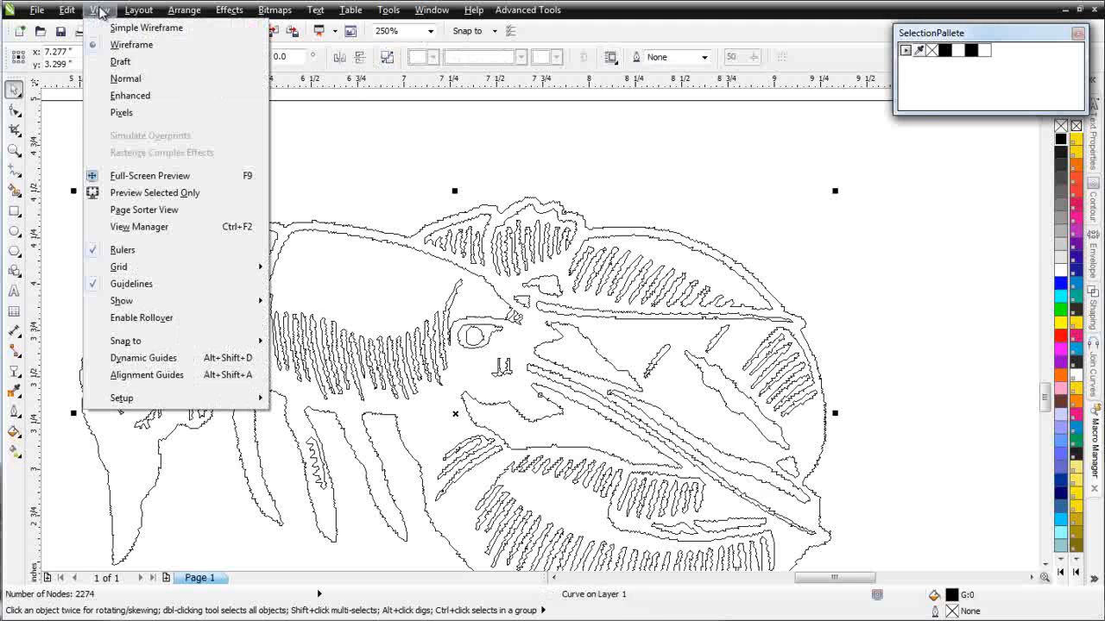
left_click(130, 96)
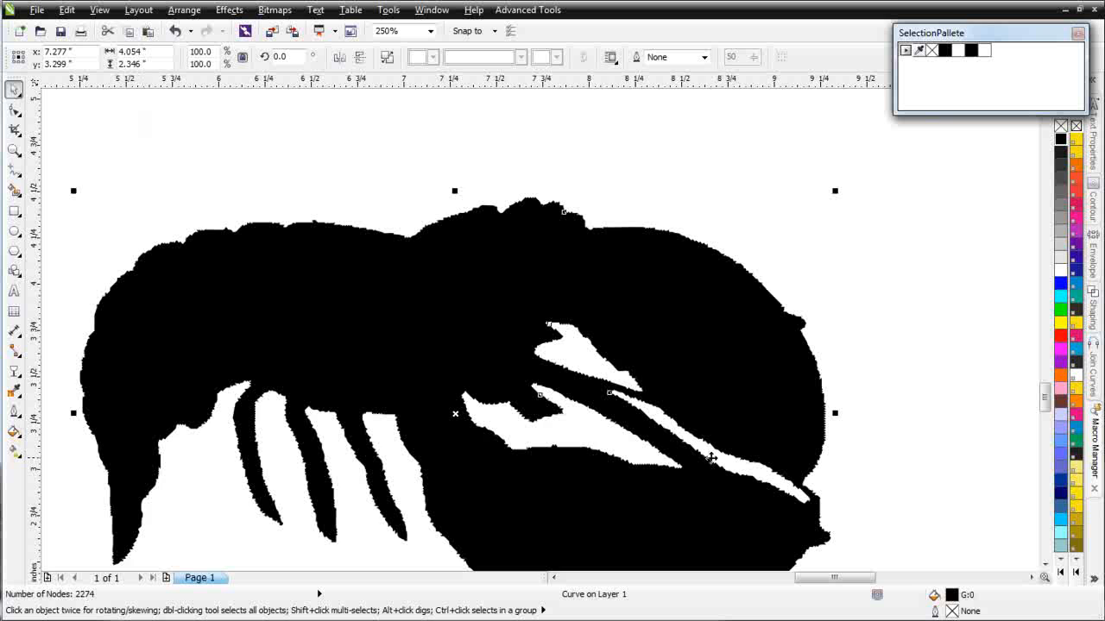
- Move the black silhouette aside and delete the leftover hatch fragments
key("F3")
mouse_move(467, 320)
left_mouse_down()
mouse_move(561, 435)
mouse_move(884, 407)
left_mouse_up()
mouse_move(135, 178)
left_mouse_down()
mouse_move(234, 301)
mouse_move(669, 474)
left_mouse_up()
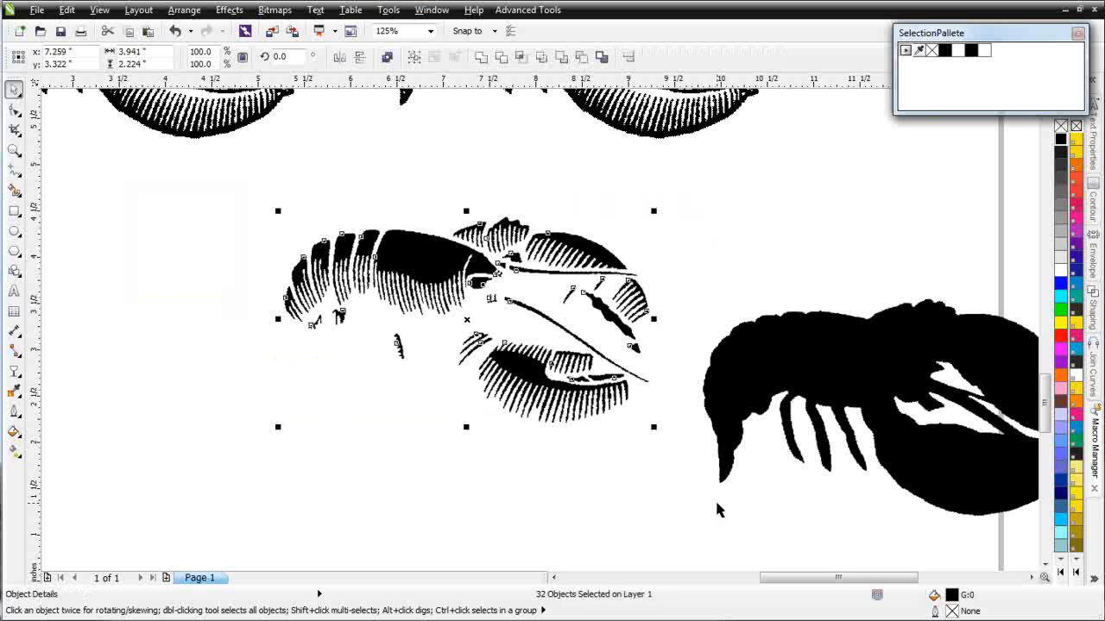
key("Delete")
- Place the black silhouette directly over the left hatched lobster
left_click(770, 337)
left_click_drag(834, 348, 308, 222)
key("F3")
left_click_drag(582, 349, 499, 236)
left_click(529, 333)
mouse_move(529, 333)
left_mouse_down()
mouse_move(451, 381)
mouse_move(420, 225)
mouse_move(431, 205)
left_mouse_up()
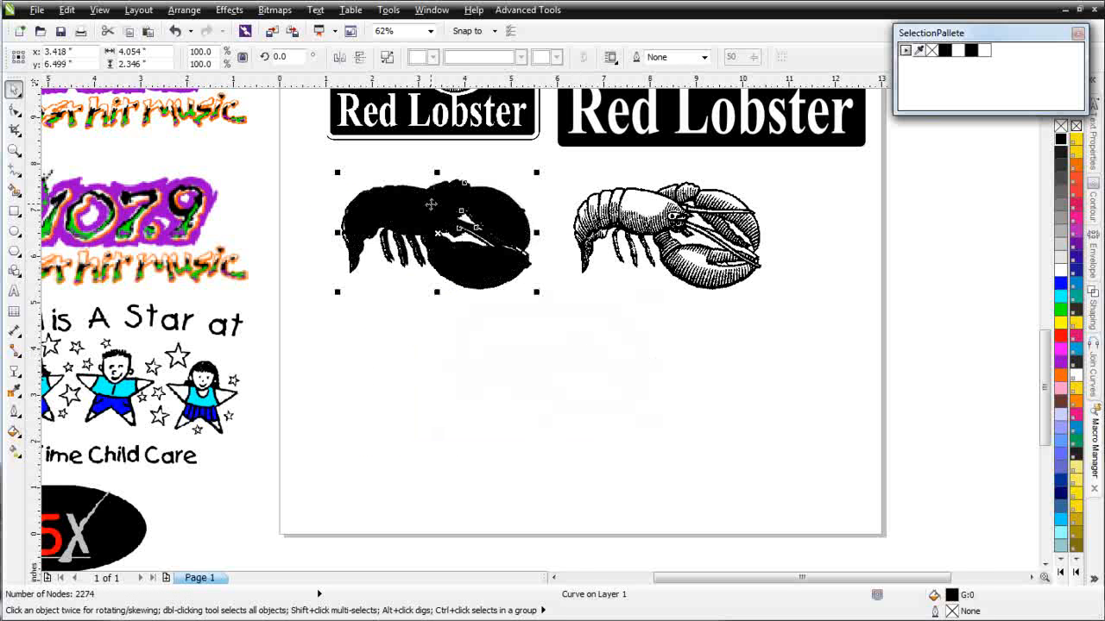
- Fill the silhouette PANTONE Yellow C and send it to the back of the page
scroll(427, 207, "up", 1)
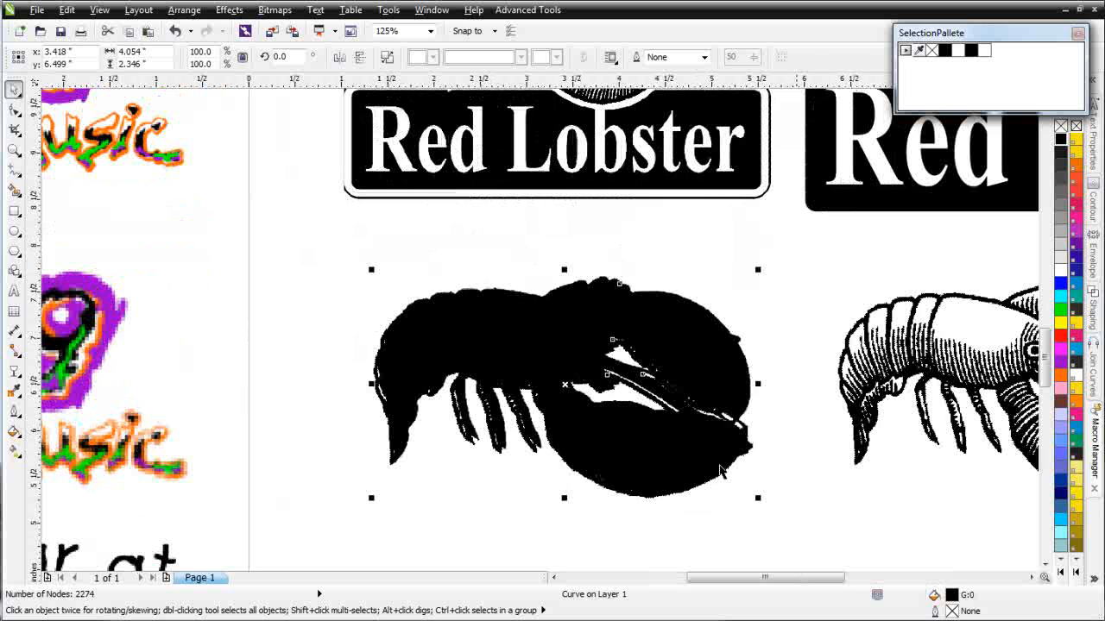
left_click(1078, 145)
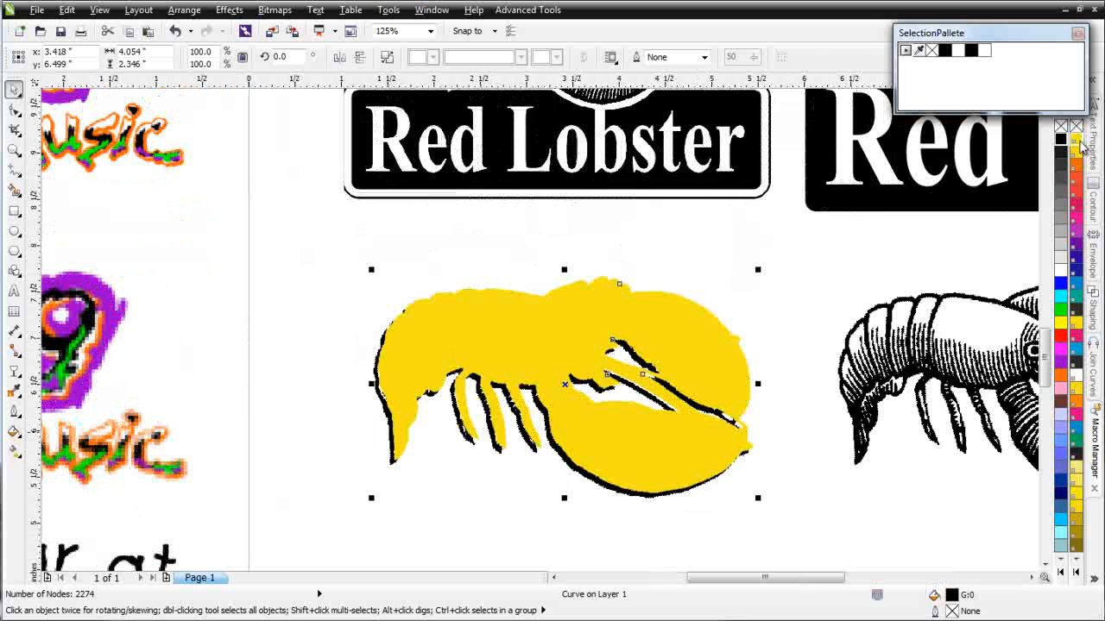
right_click(545, 333)
mouse_move(674, 565)
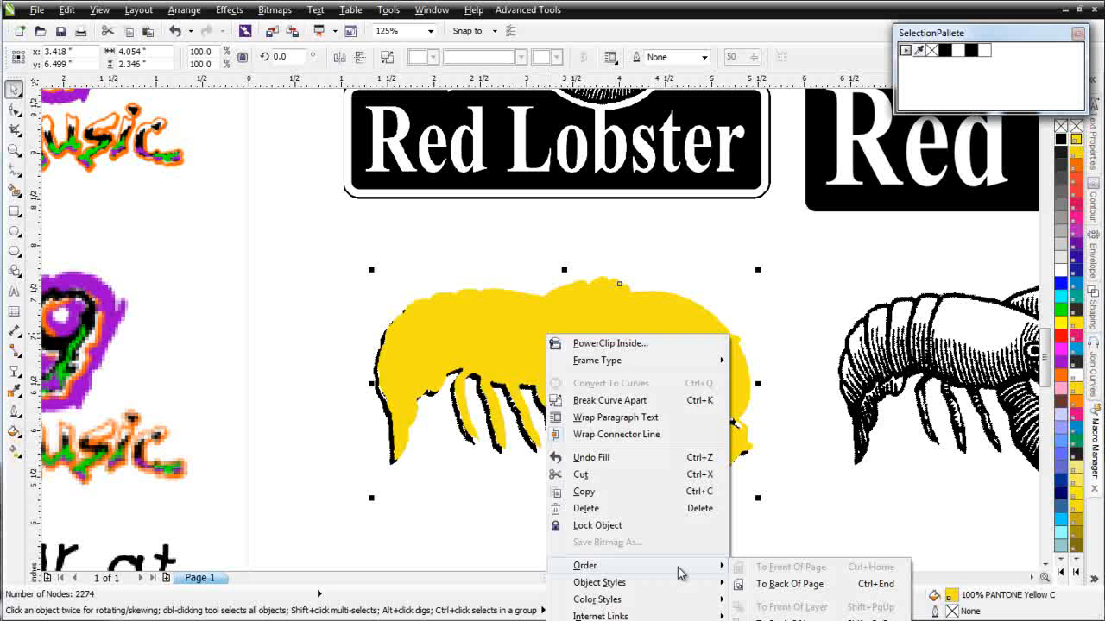
left_click(796, 586)
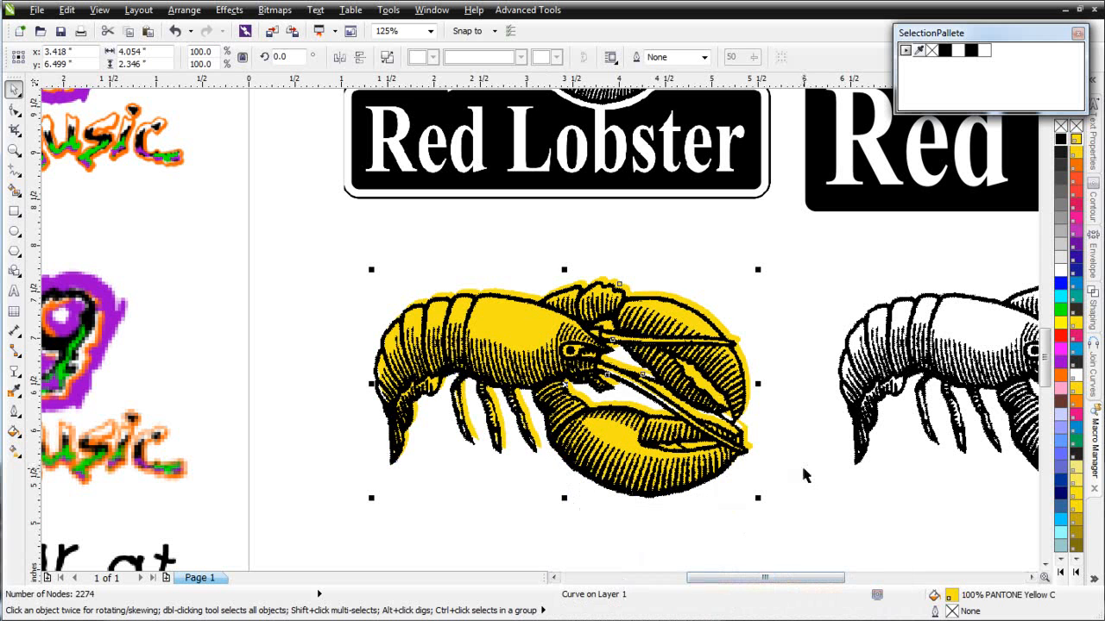
- Select the yellow shape and hatched lobster together and nudge them right and up
left_click_drag(280, 228, 815, 553)
key("Right")
key("Right")
key("Up")
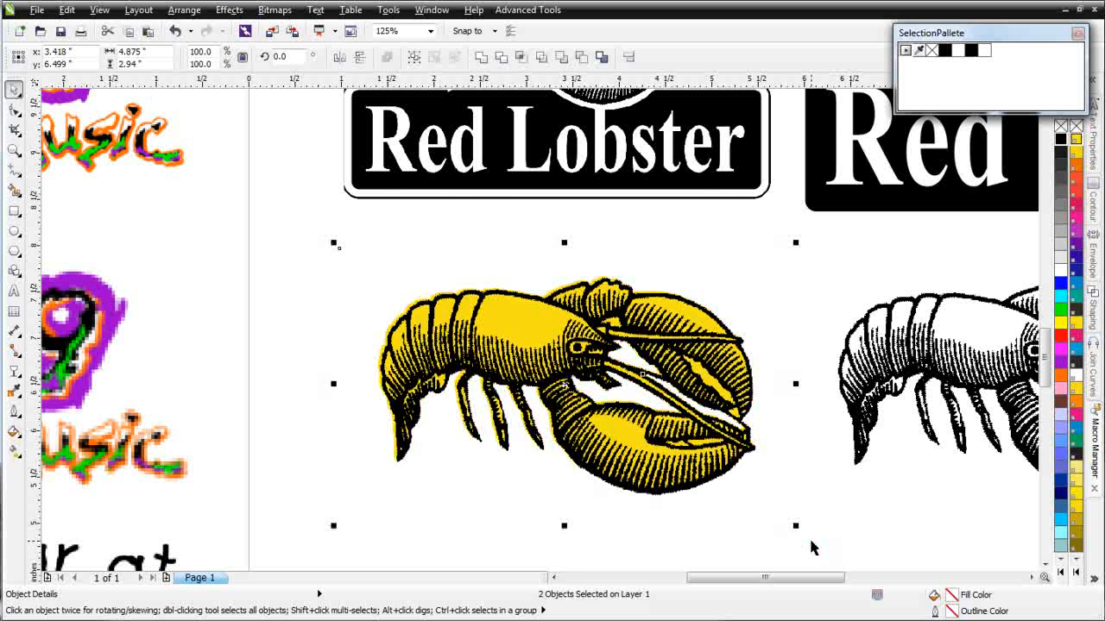
- Nudge the yellow fill right, down, then right again to align it under the black linework
scroll(503, 318, "up", 2)
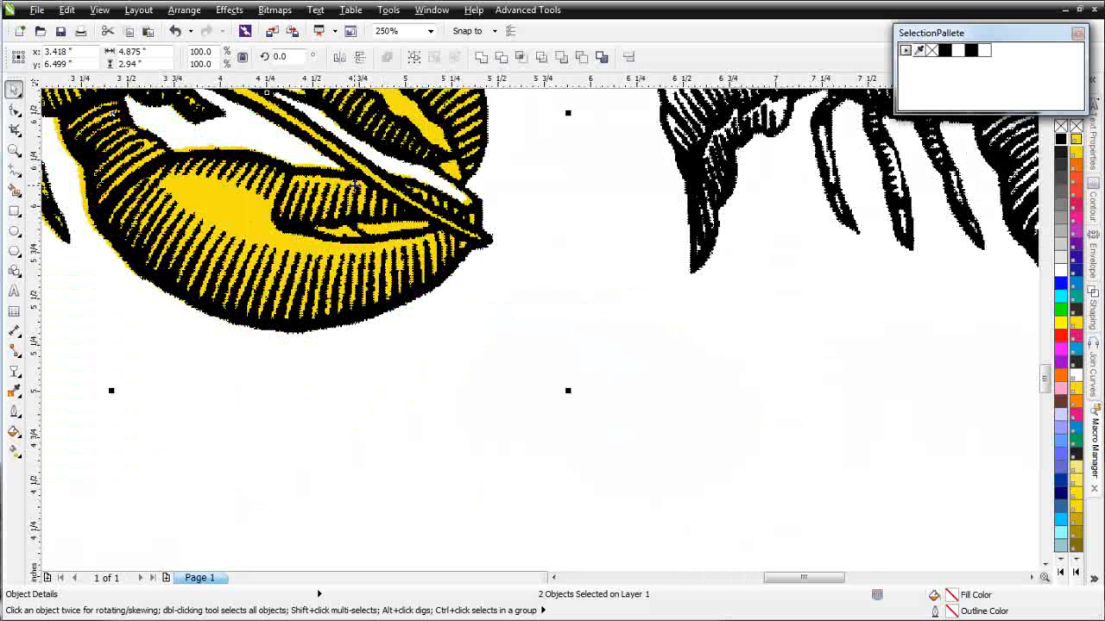
scroll(354, 185, "down", 2)
scroll(466, 290, "up", 2)
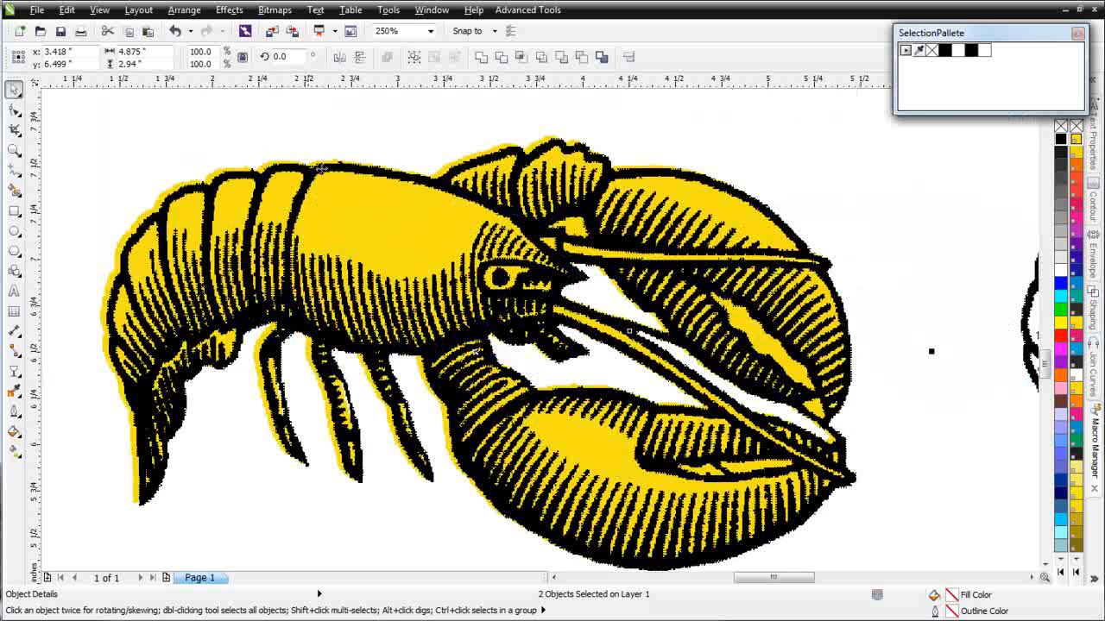
left_click(993, 240)
left_click(450, 236)
left_click(455, 235, "alt")
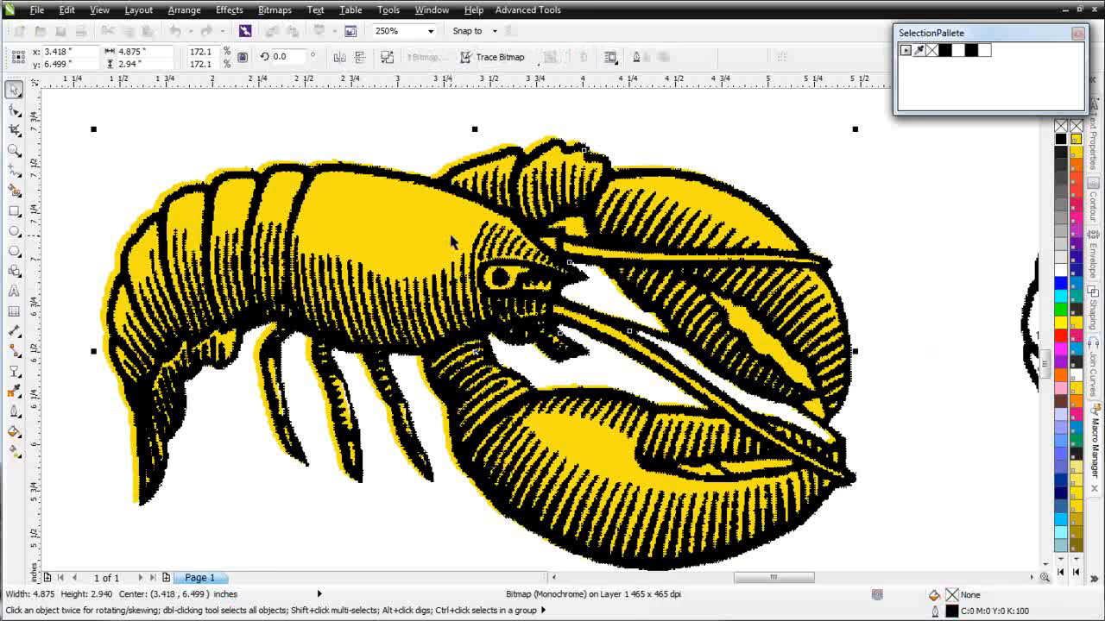
key("Right")
key("Right")
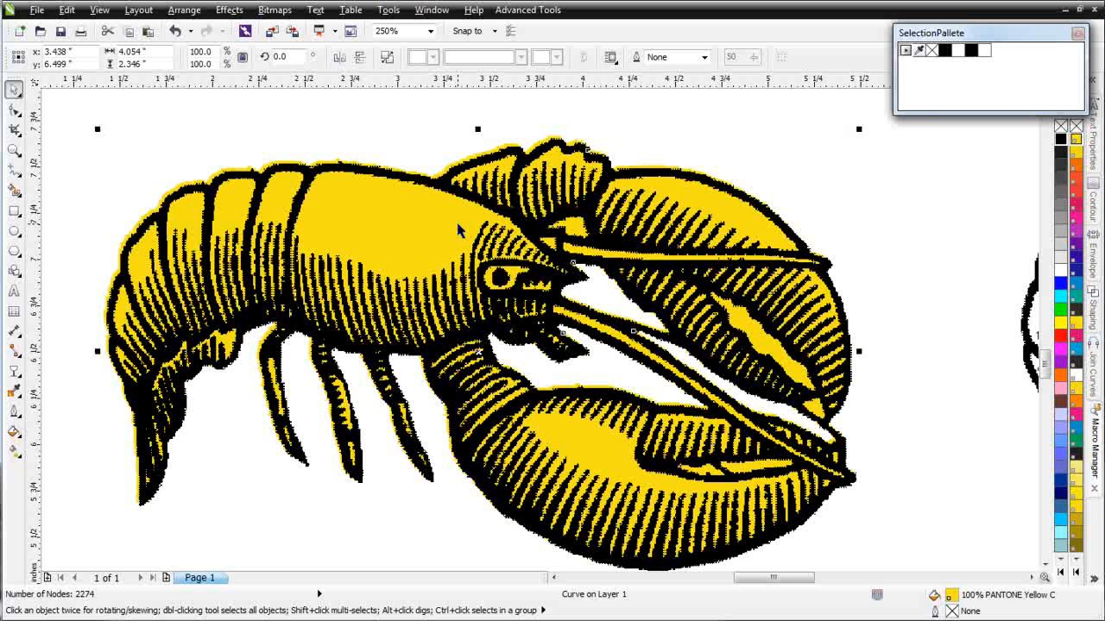
key("Down")
key("Down")
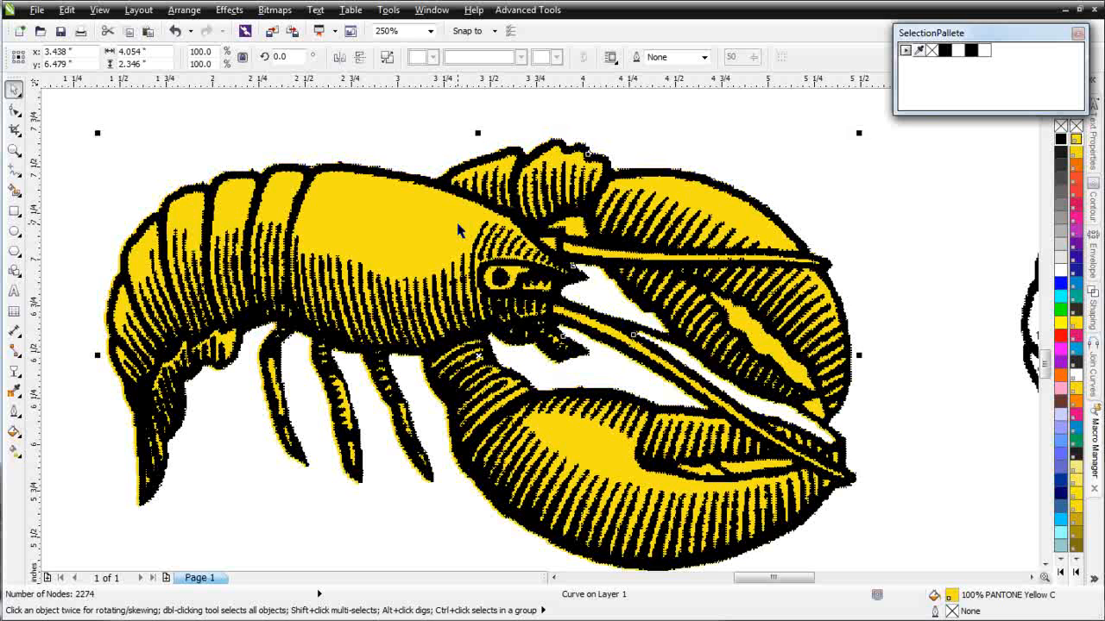
key("Right")
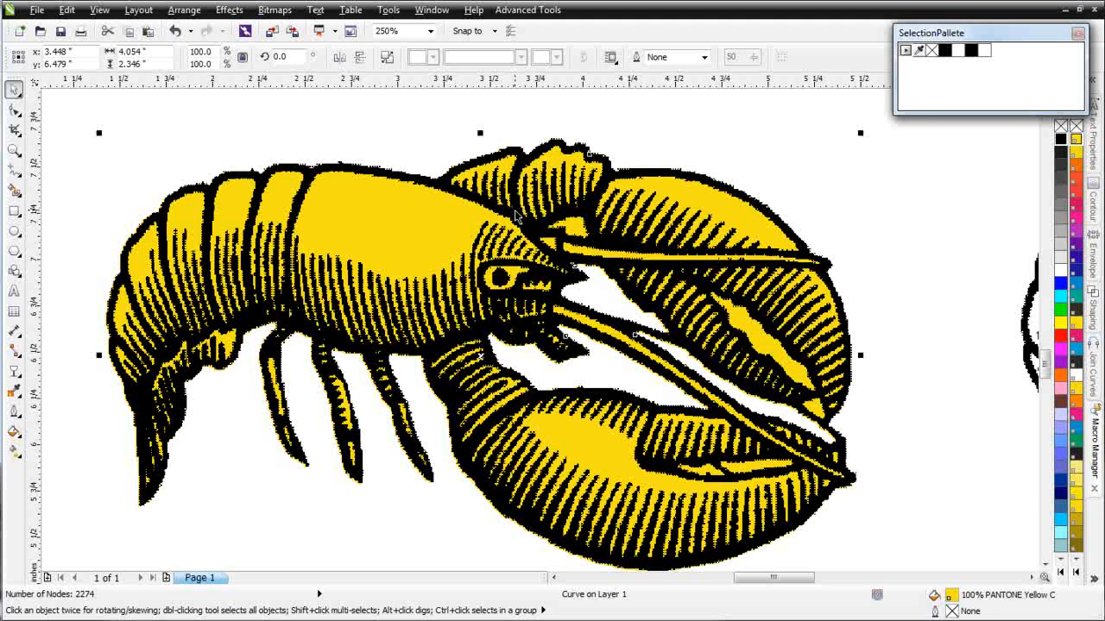
scroll(721, 378, "down", 1)
scroll(540, 337, "down", 1)
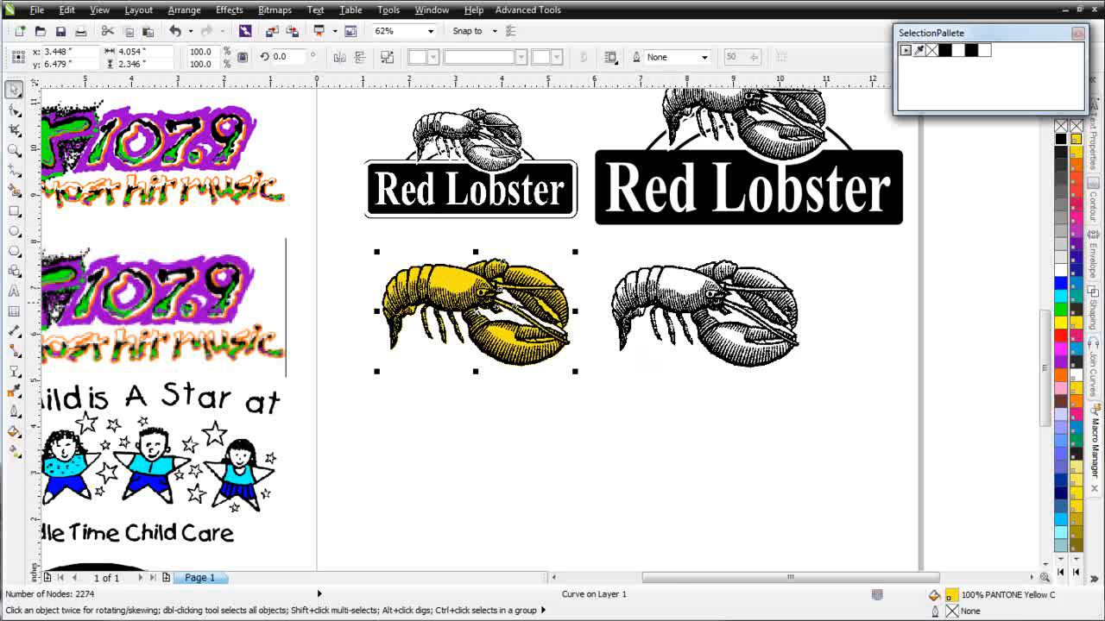
left_click(741, 303)
- Delete the grey lobster bitmap and drop a copy of the small Red Lobster logo down-right
key("Delete")
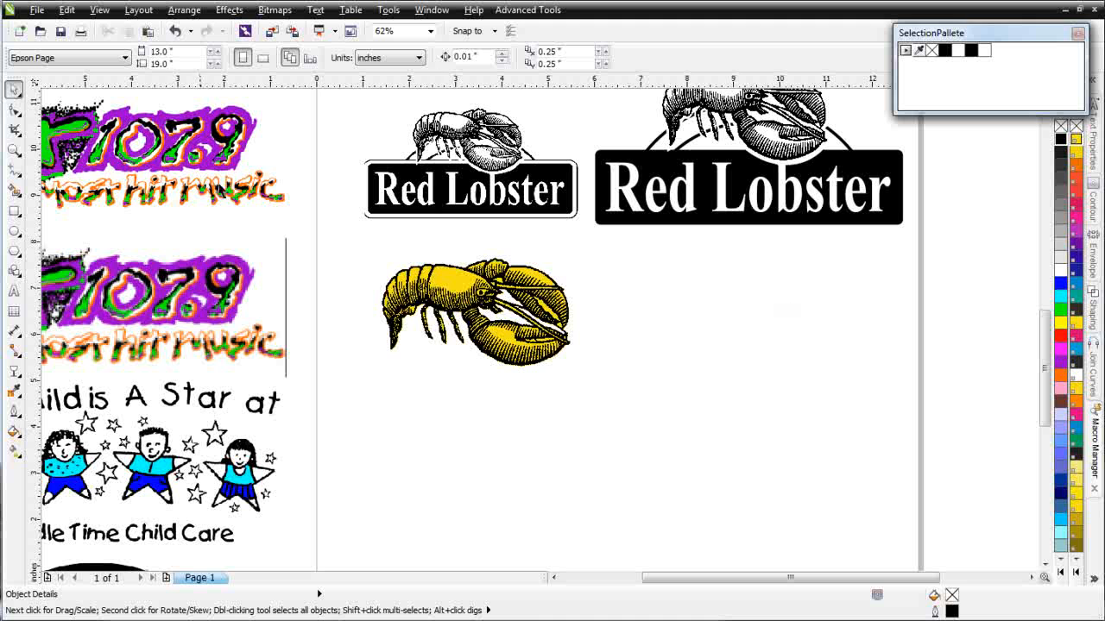
left_click(422, 204)
left_click_drag(480, 183, 749, 406)
right_click(749, 406)
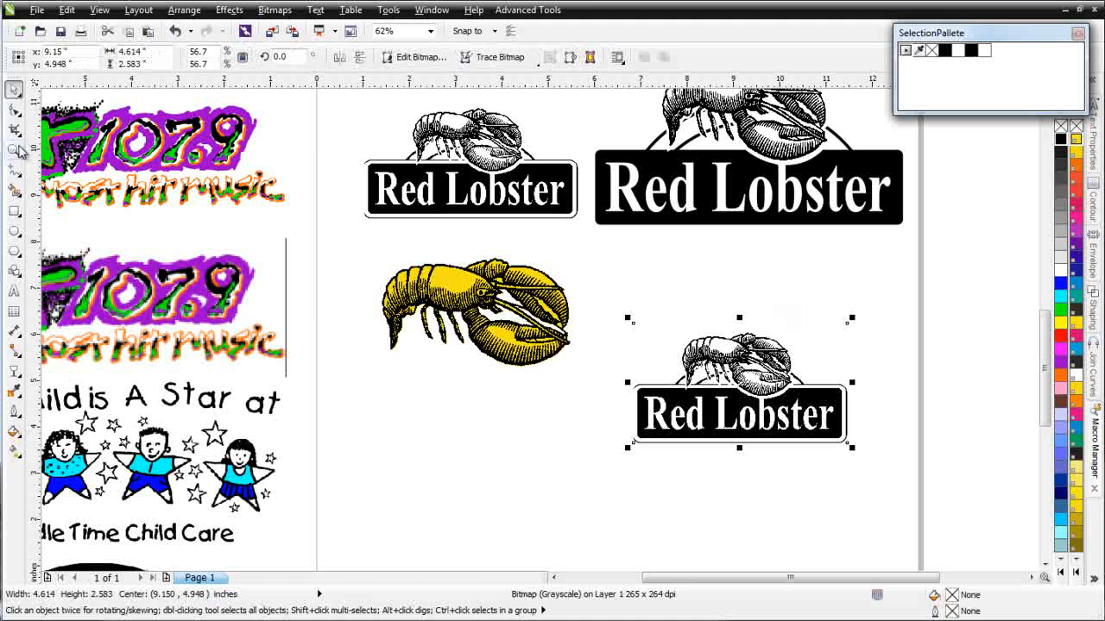
- Zoom in closely on the copied logo's banner
left_click(15, 149)
left_click_drag(603, 299, 914, 489)
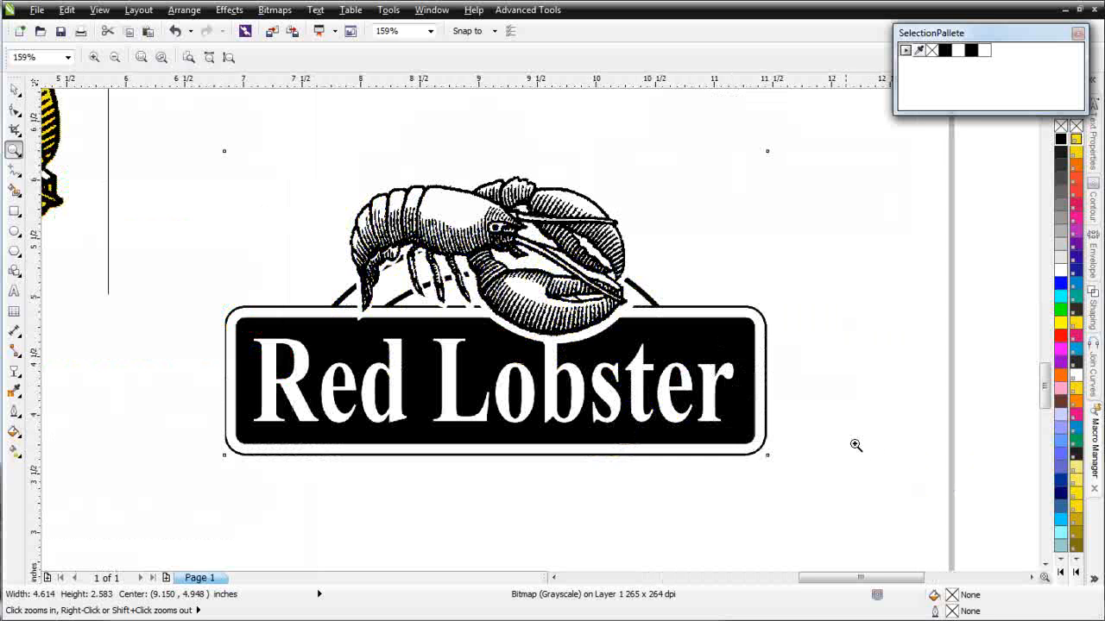
left_click_drag(190, 244, 807, 518)
- Draw a rectangle over the copied sign's banner and round its corners to match
left_click(14, 212)
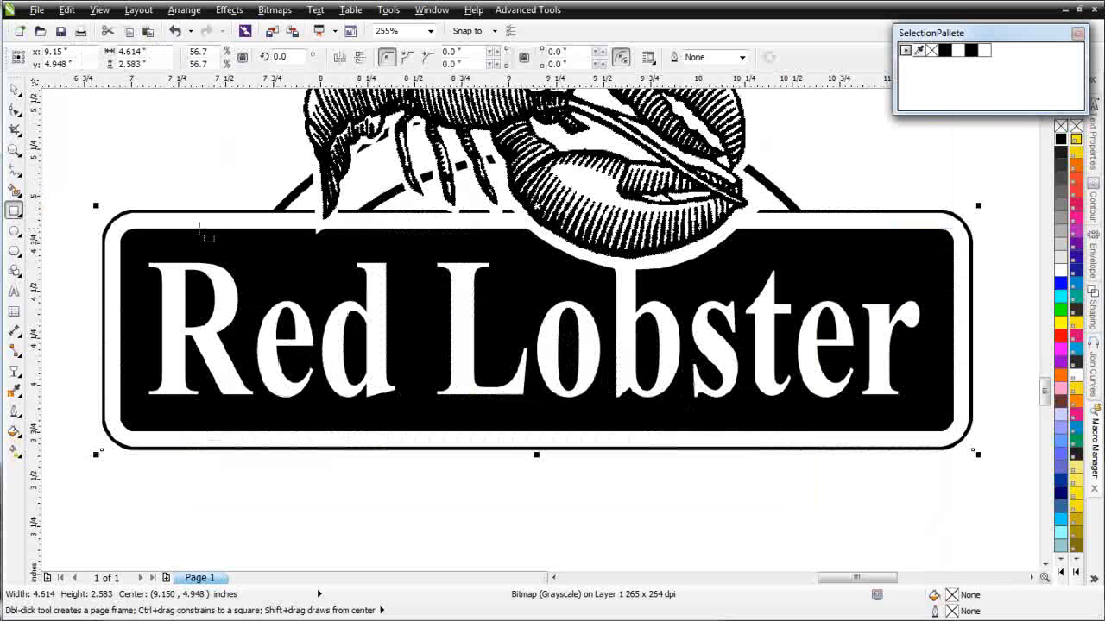
left_click_drag(122, 229, 959, 439)
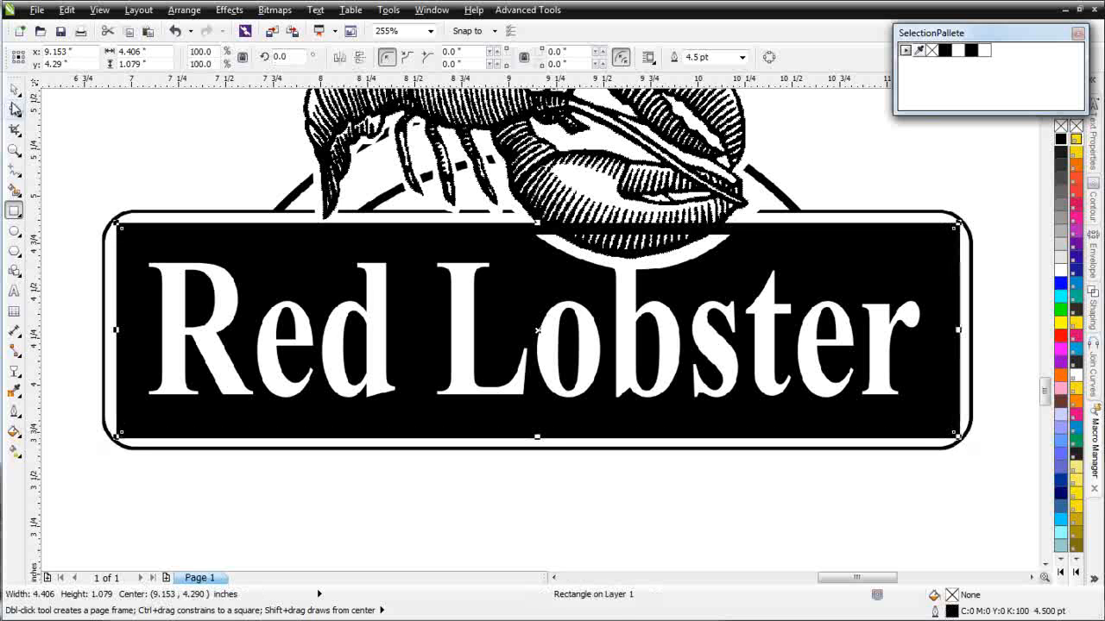
left_click(14, 108)
left_click_drag(121, 227, 136, 229)
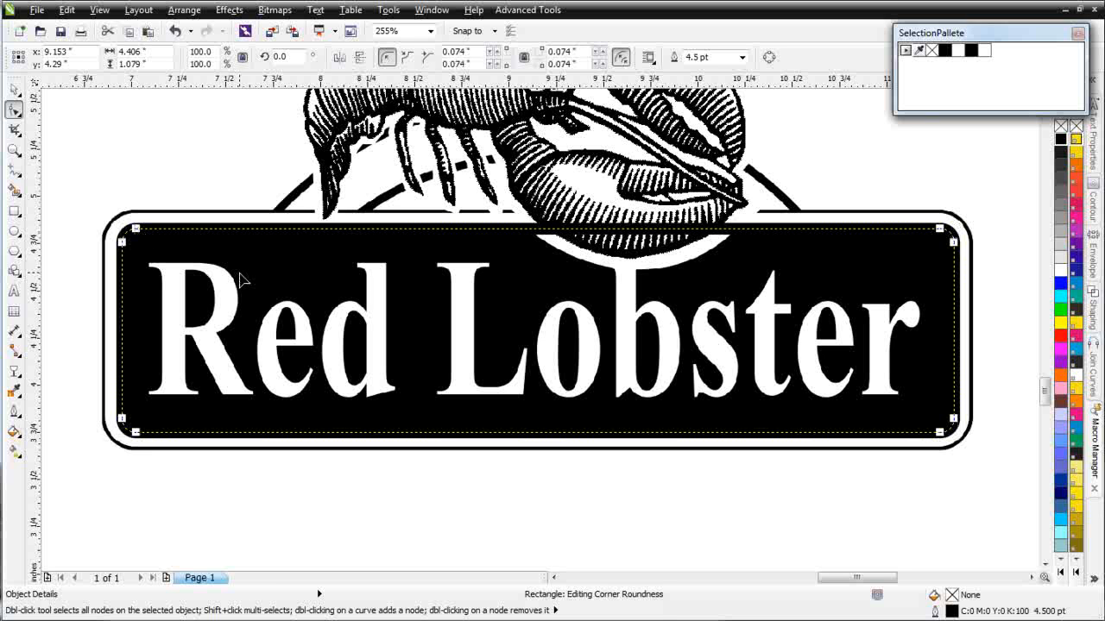
- Give the rectangle a black fill with no outline and send it to the back of the page
right_click(933, 51)
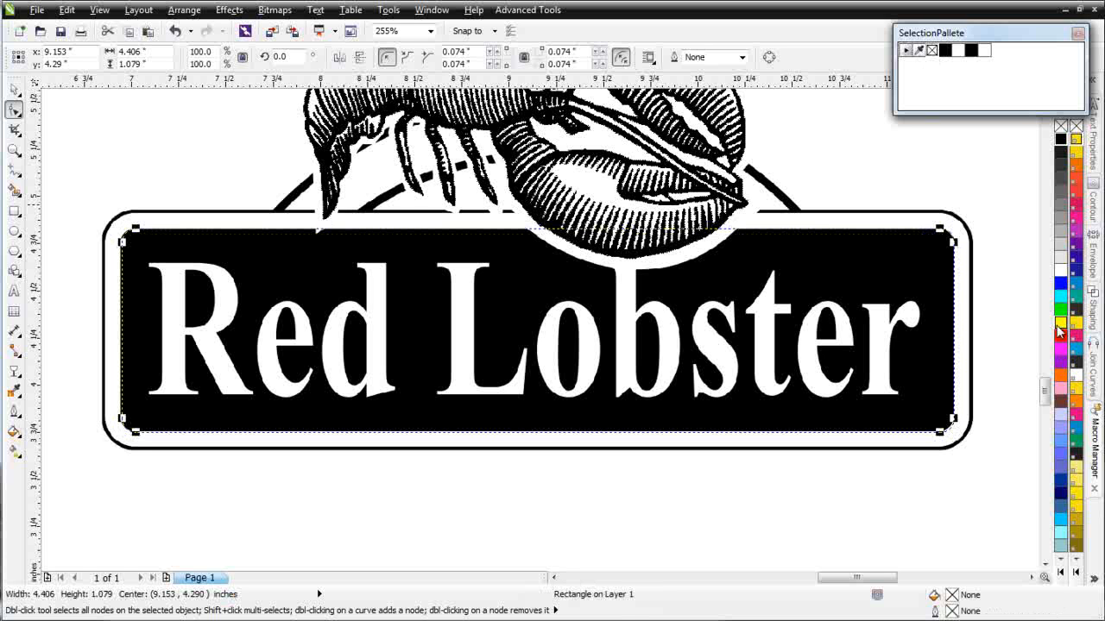
left_click(1061, 338)
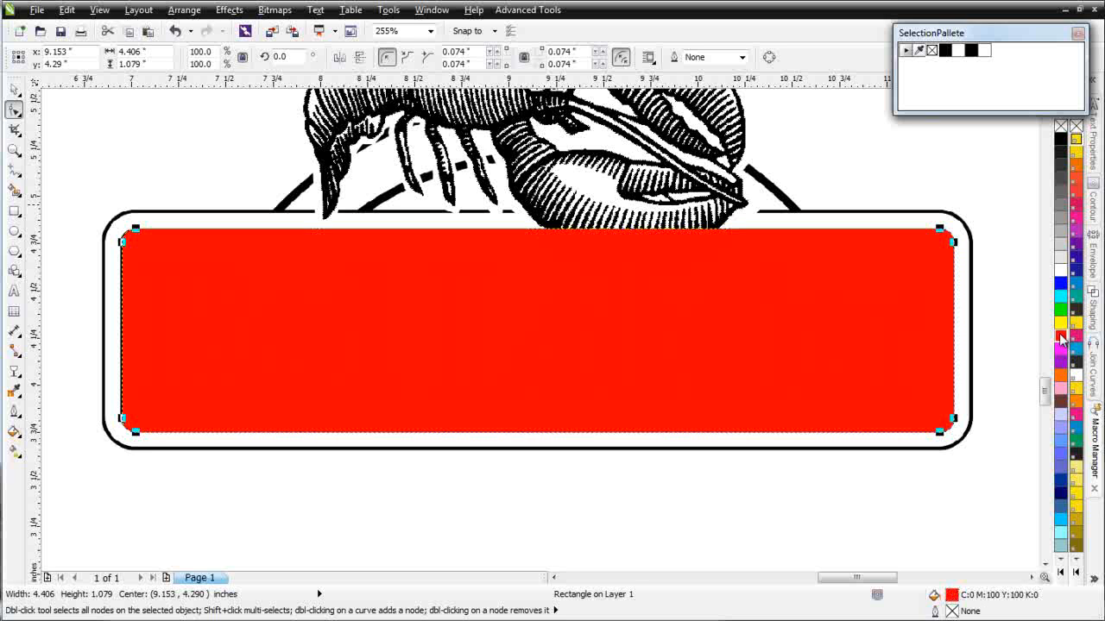
left_click(946, 51)
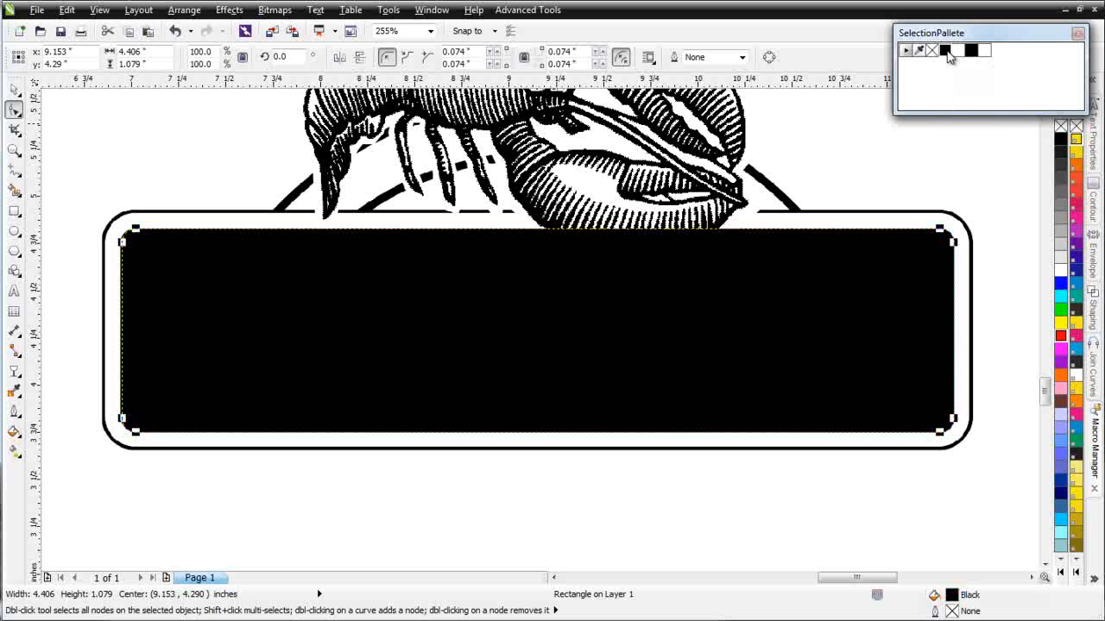
left_click(14, 88)
right_click(548, 340)
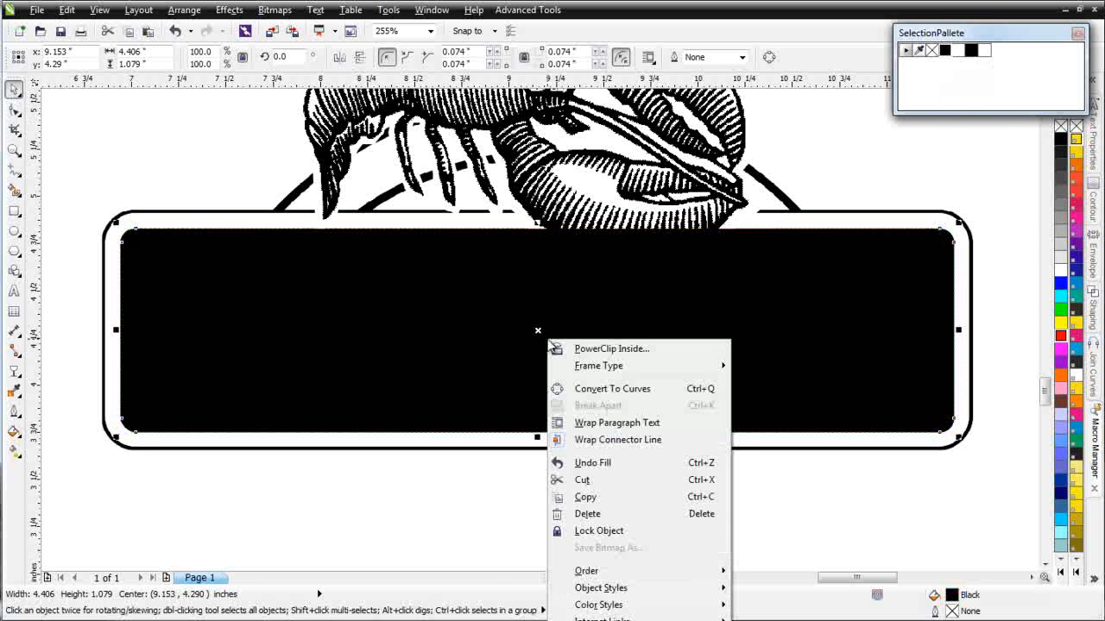
mouse_move(681, 576)
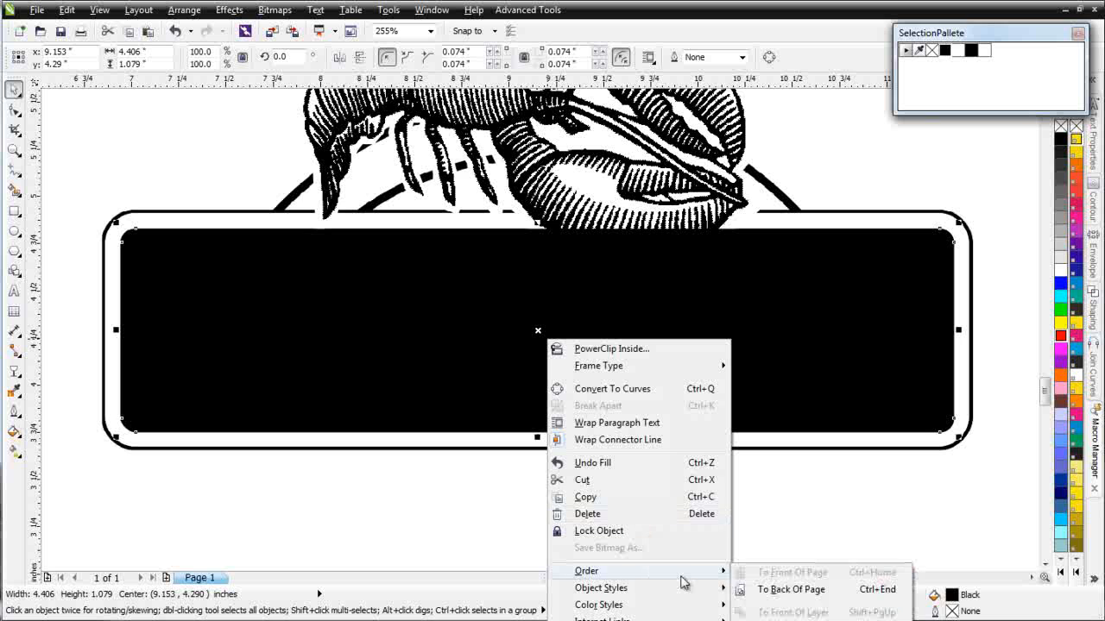
left_click(795, 590)
left_click(687, 500)
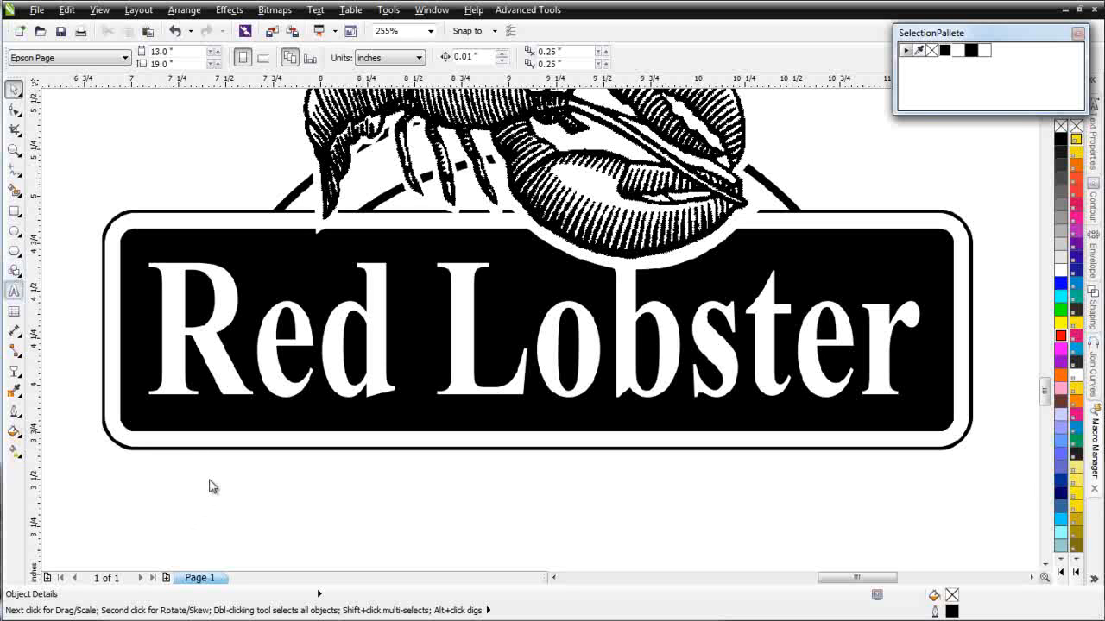
left_click(188, 498)
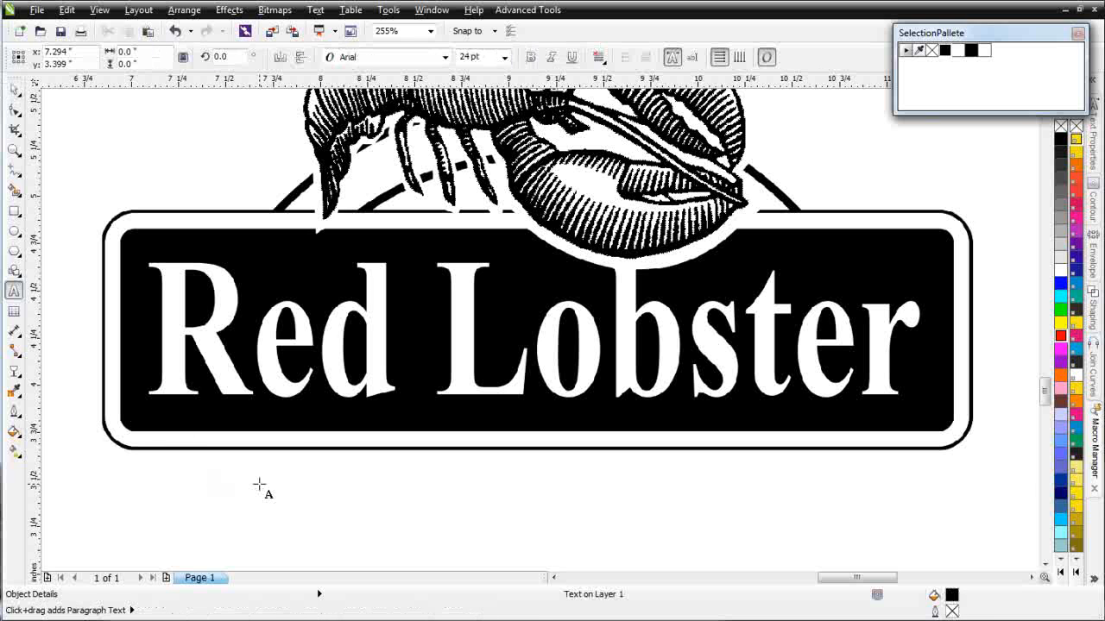
- Type 'Red Lobster' below the sign, then select it and open its font name list
type("Red ")
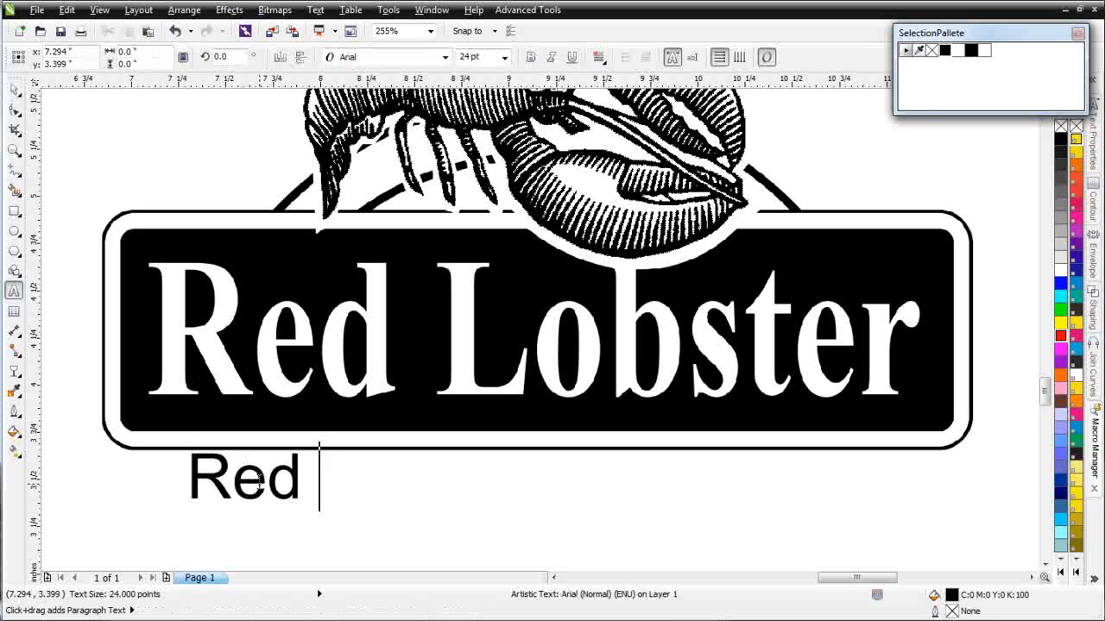
type("Lobster")
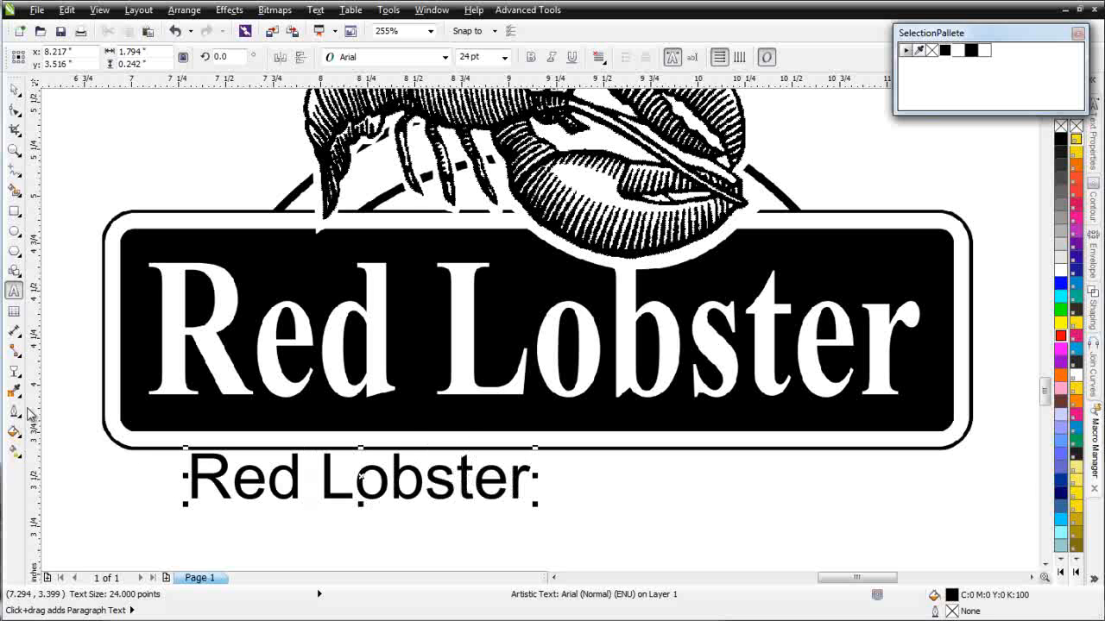
left_click(16, 92)
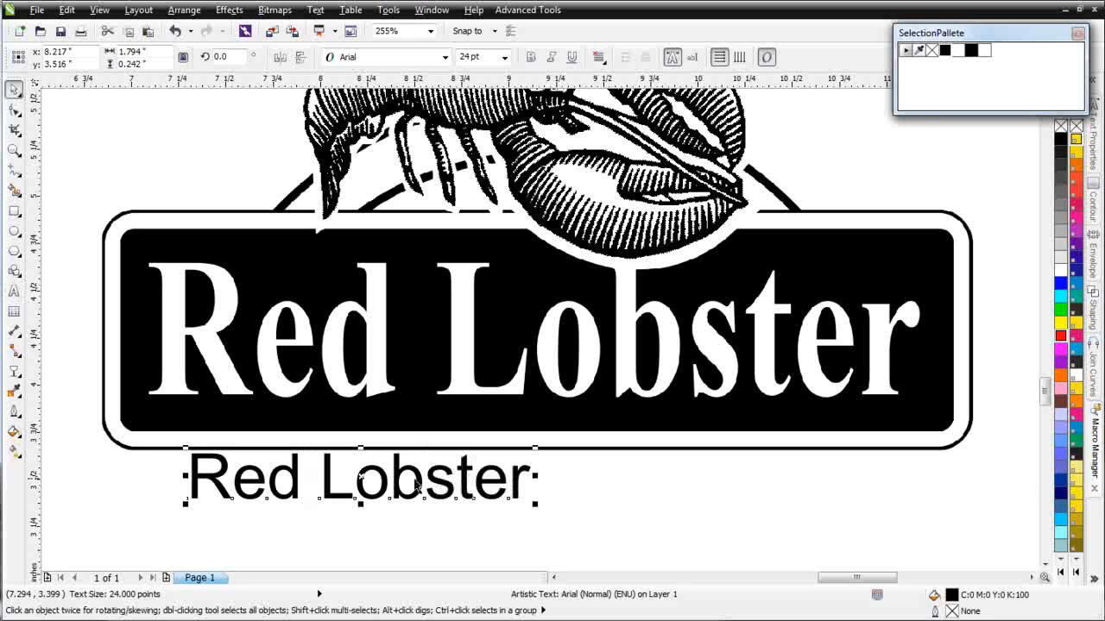
left_click(445, 58)
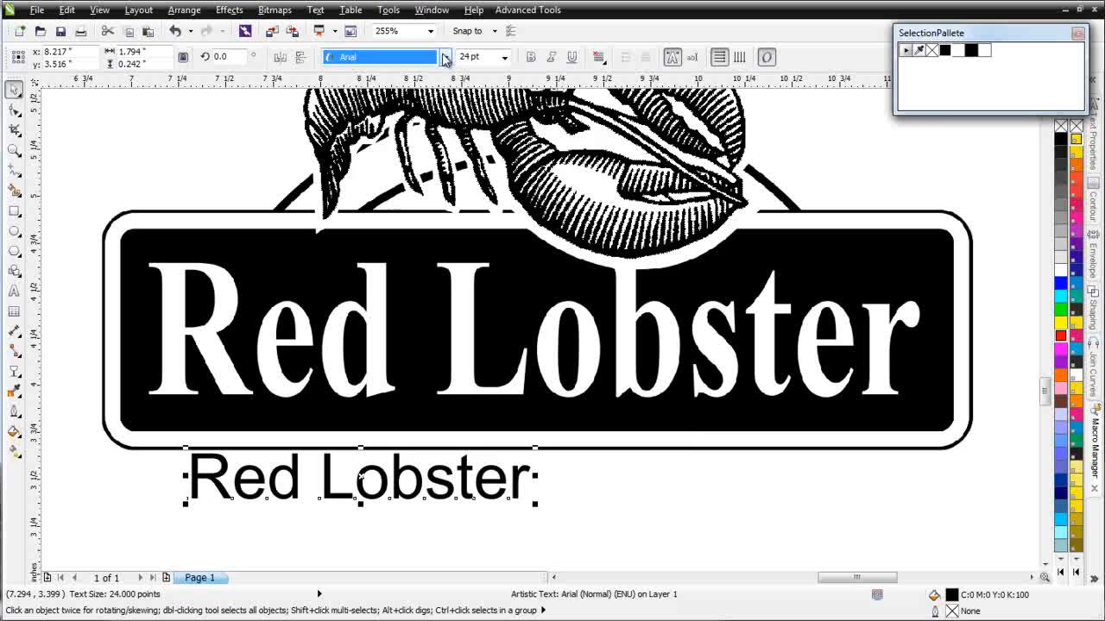
left_click(445, 57)
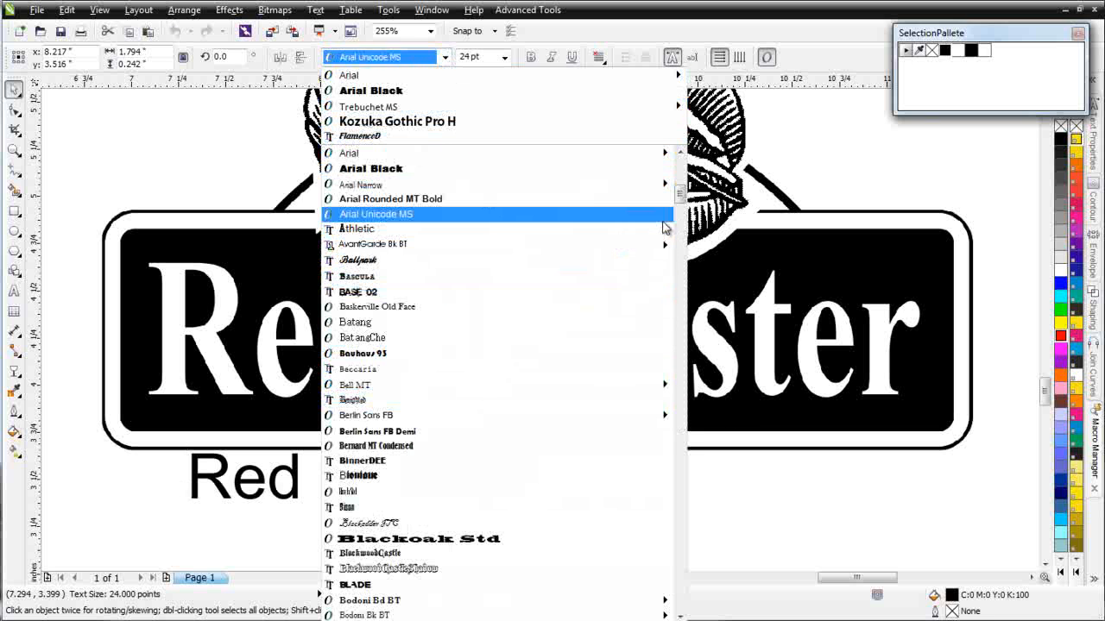
- Scroll the font list and set the 'Red Lobster' text to Times New Roman
left_click_drag(681, 191, 691, 256)
left_click_drag(689, 268, 677, 508)
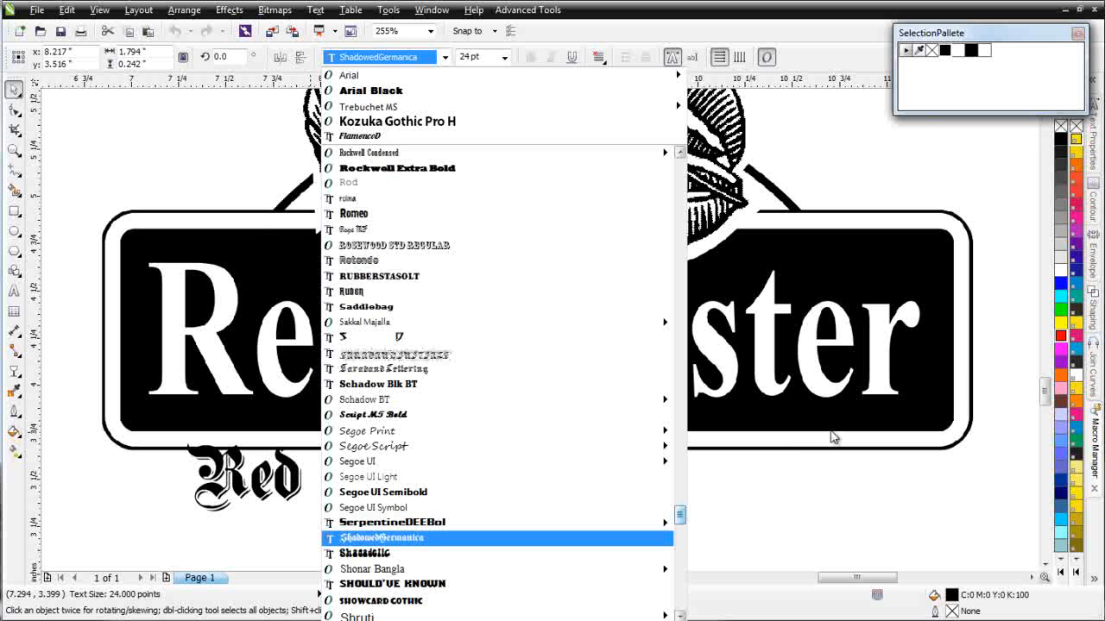
scroll(862, 480, "down", 5)
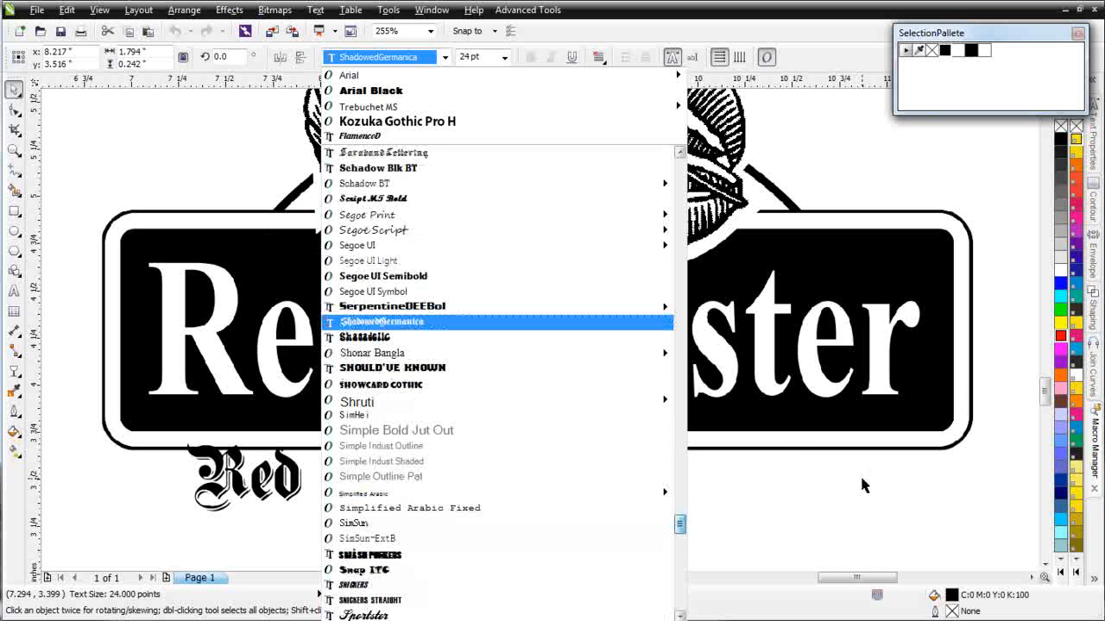
left_click_drag(680, 532, 680, 576)
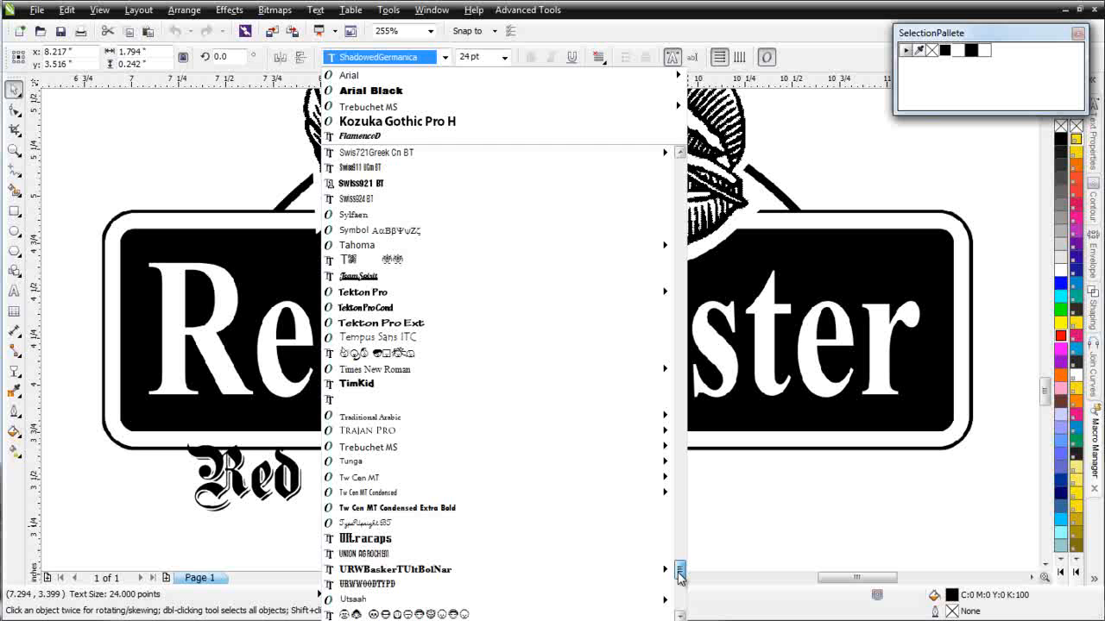
left_click(594, 371)
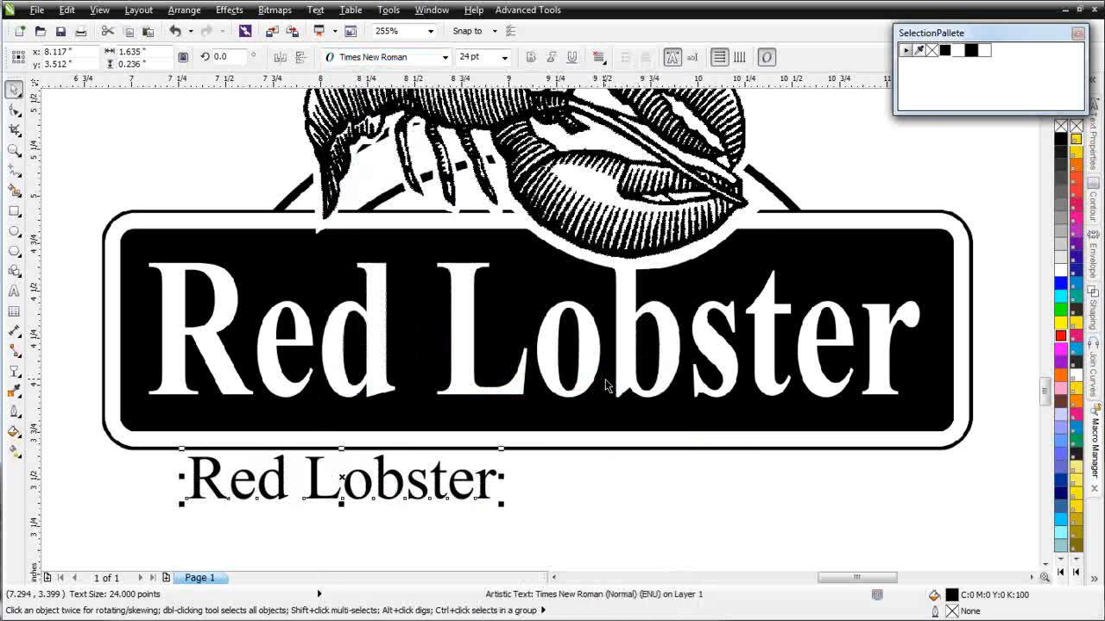
- Make the new text bold, then move and enlarge it over the banner lettering
left_click(532, 57)
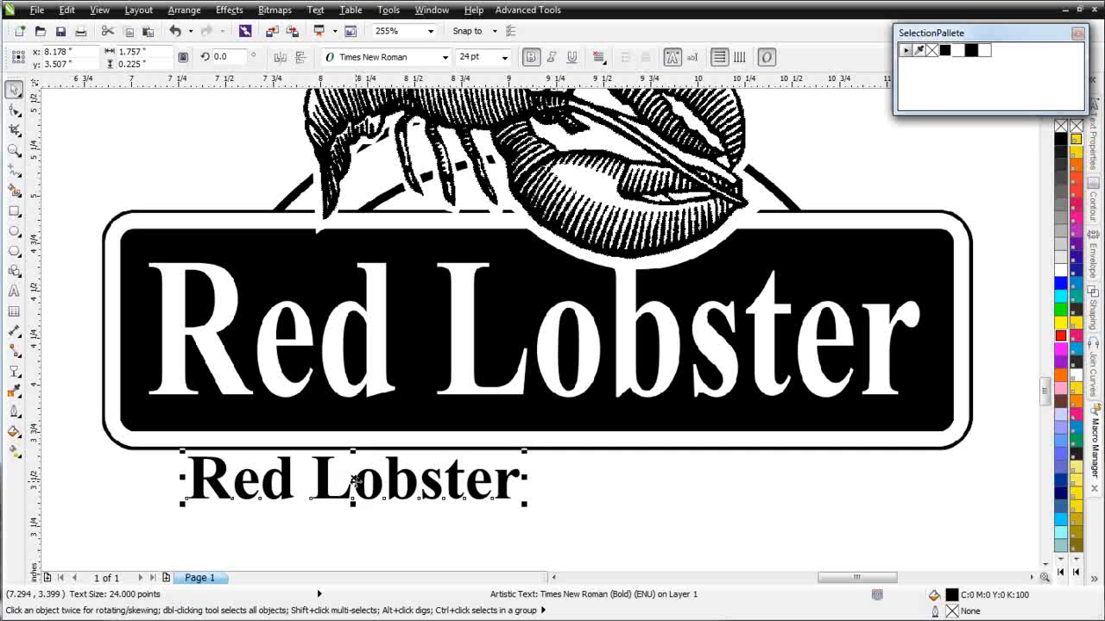
left_click_drag(353, 480, 315, 291)
left_click_drag(481, 315, 922, 471)
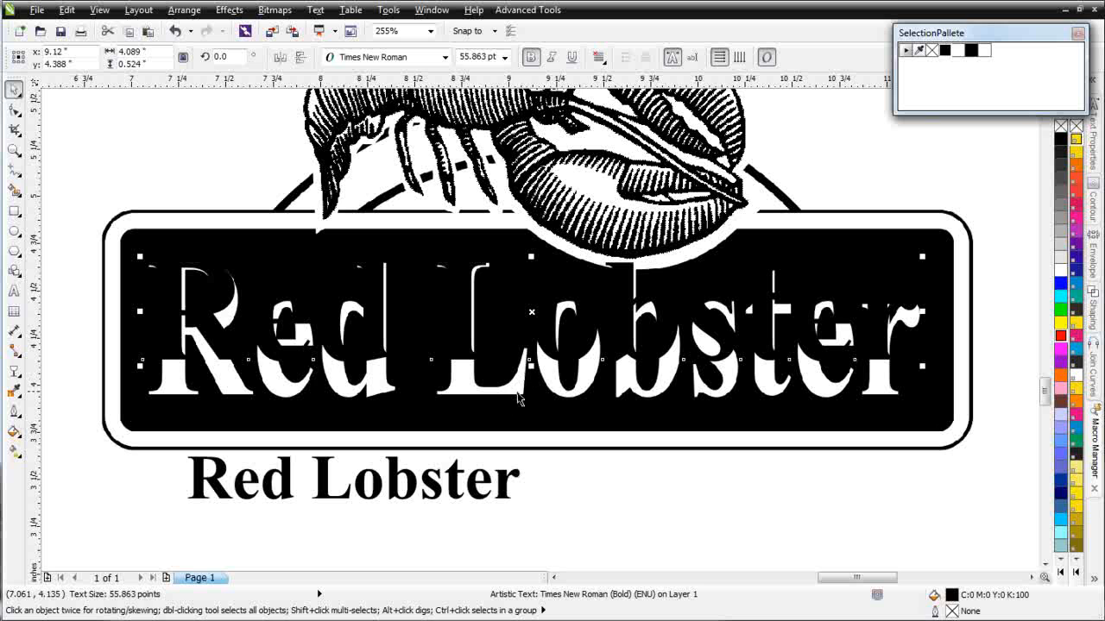
- Stretch the banner text taller, fill it red, and delete the leftover black text below
left_click_drag(531, 367, 539, 405)
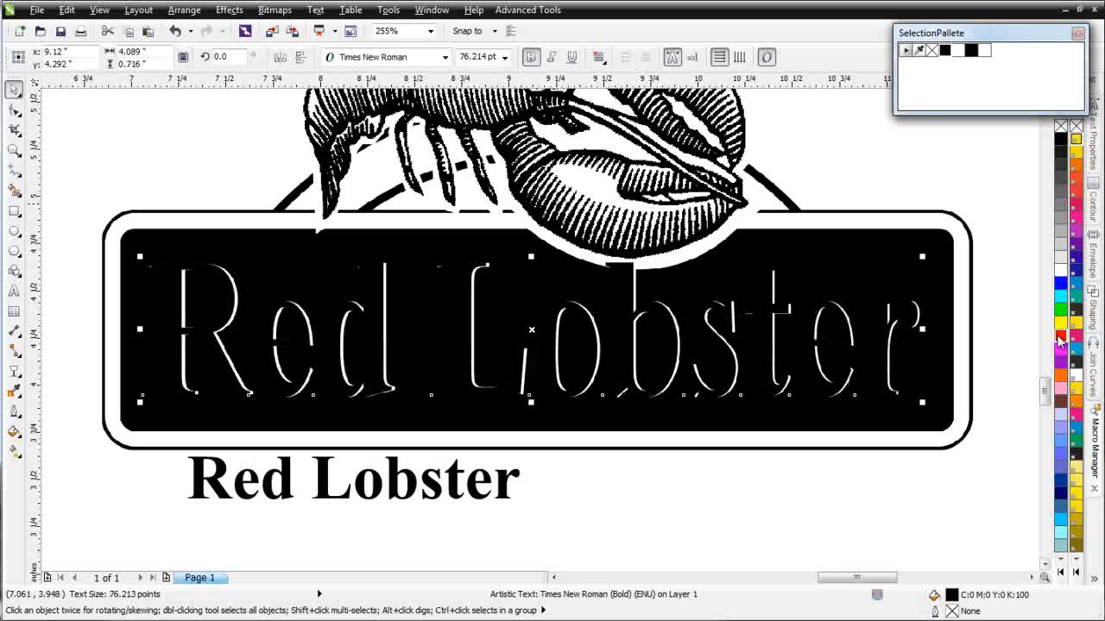
left_click(1060, 337)
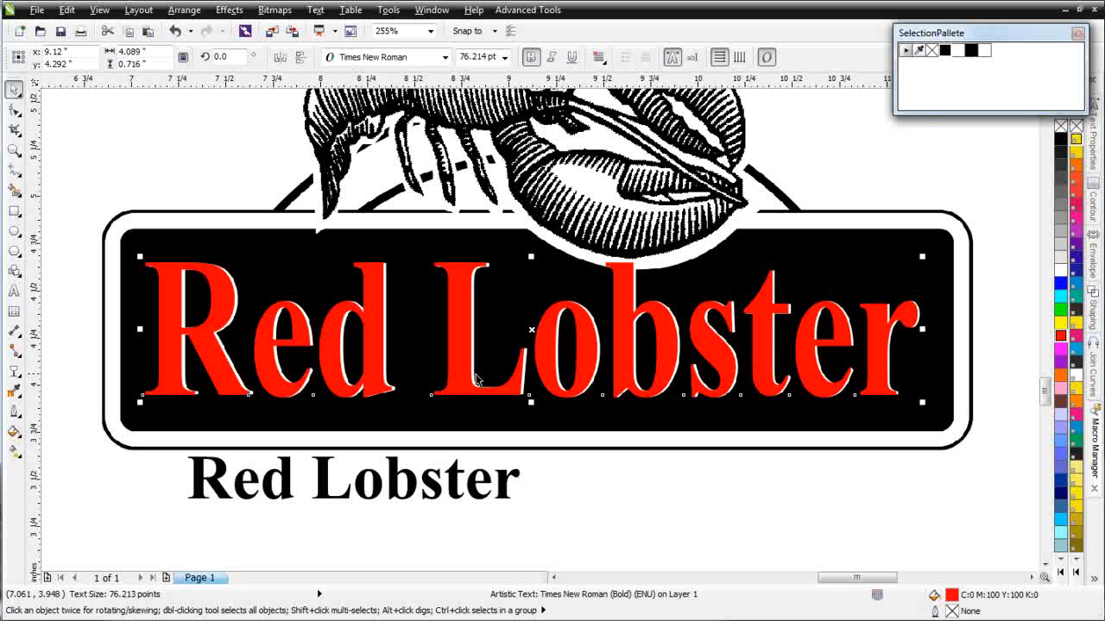
left_click_drag(457, 354, 464, 354)
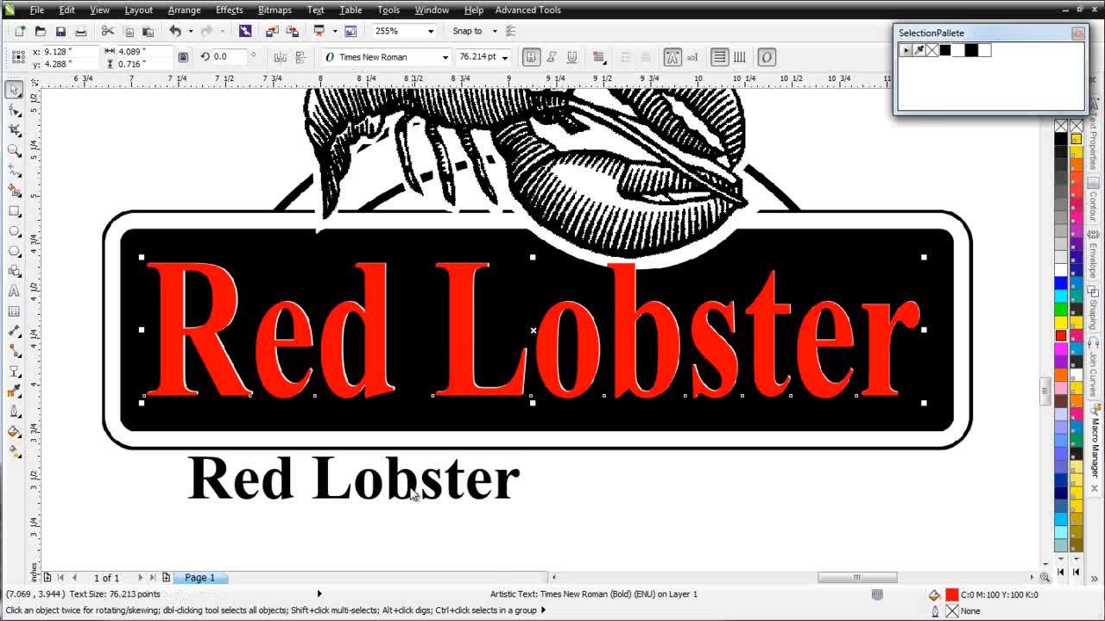
left_click(440, 477)
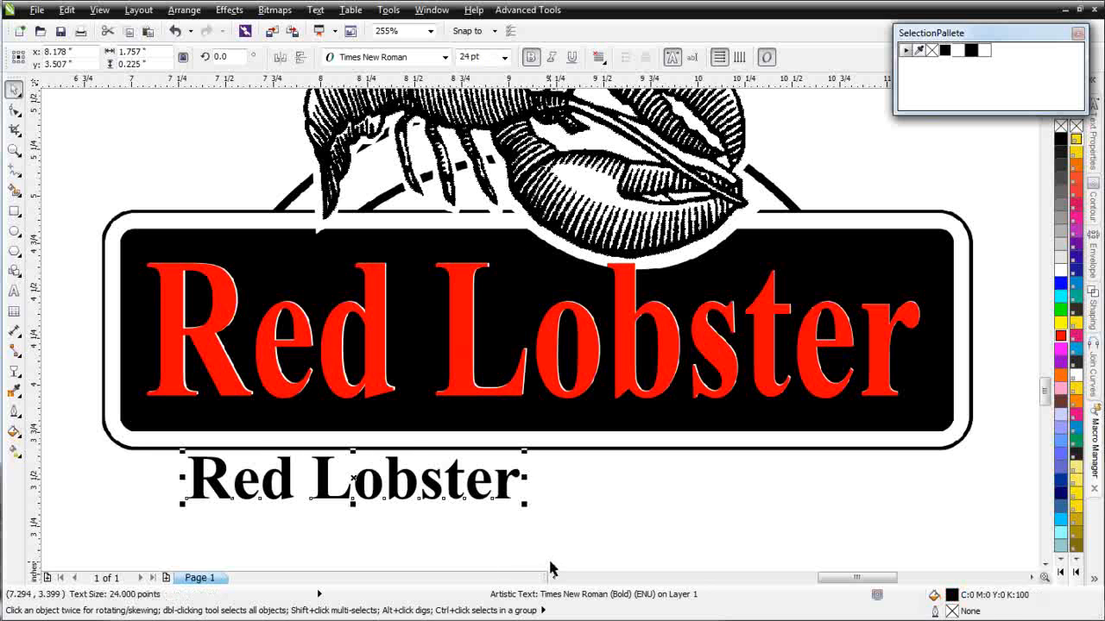
key("Delete")
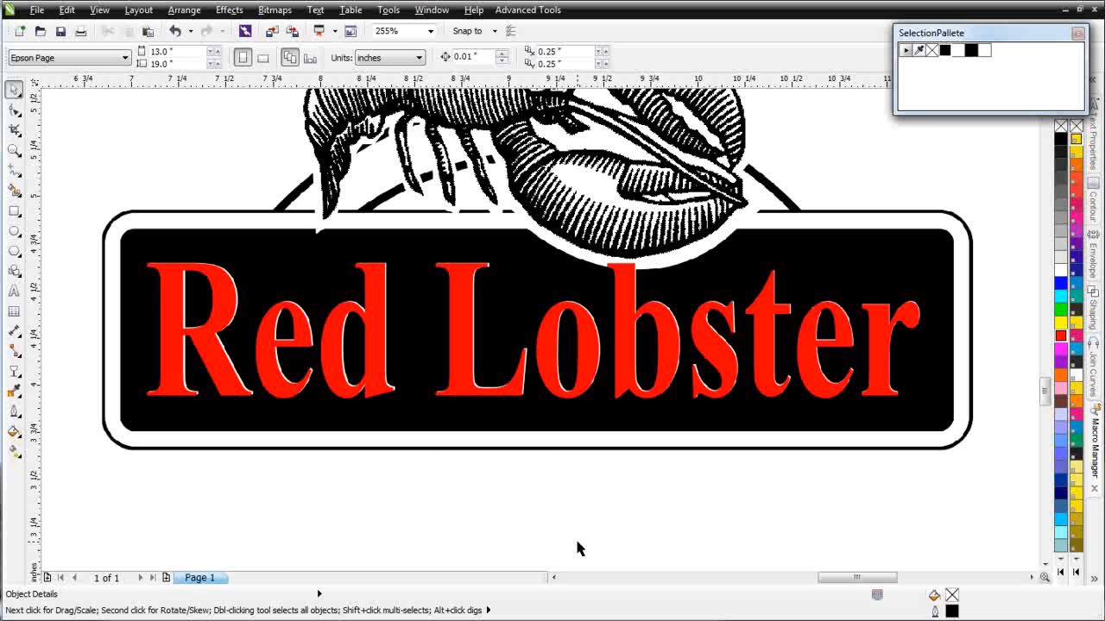
- Draw a rectangle over the sign's outer border and round its corners to match
left_click(416, 447)
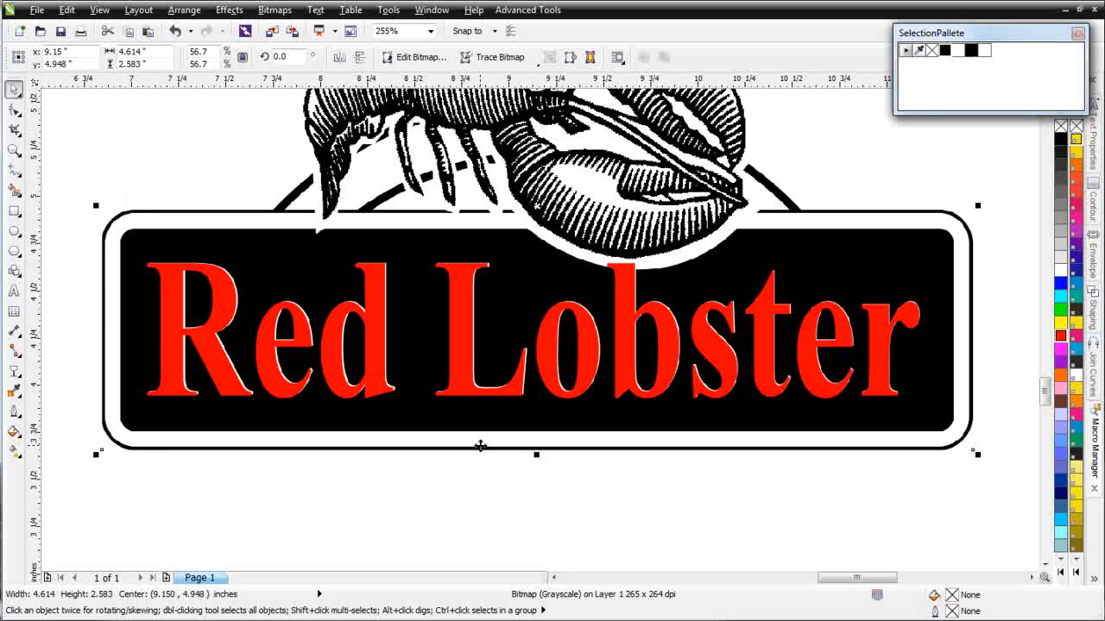
left_click(14, 209)
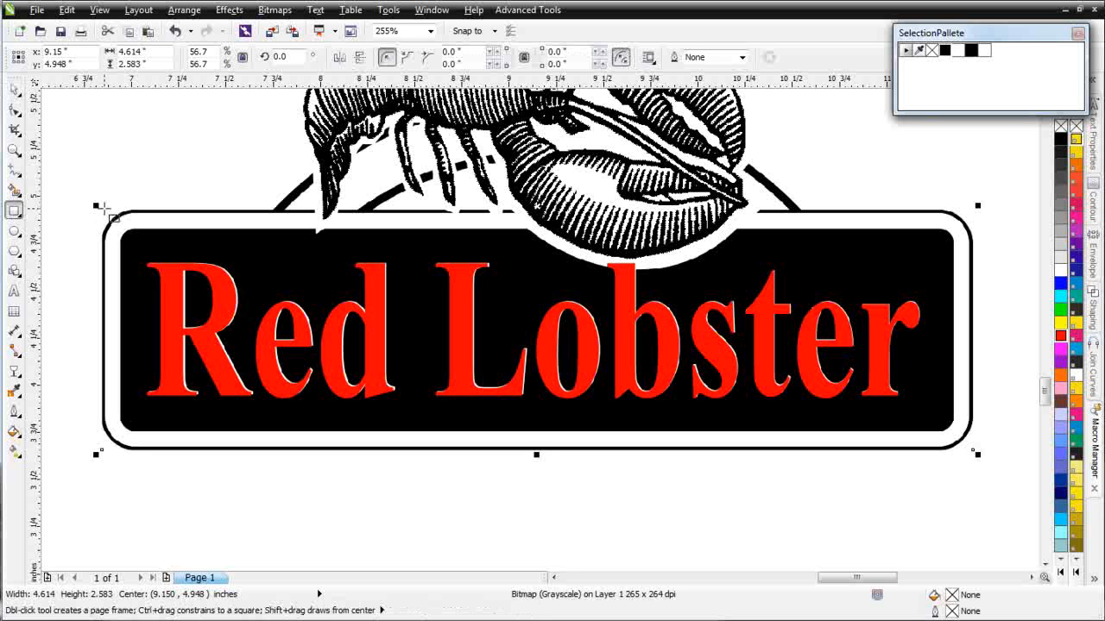
left_click_drag(103, 209, 970, 451)
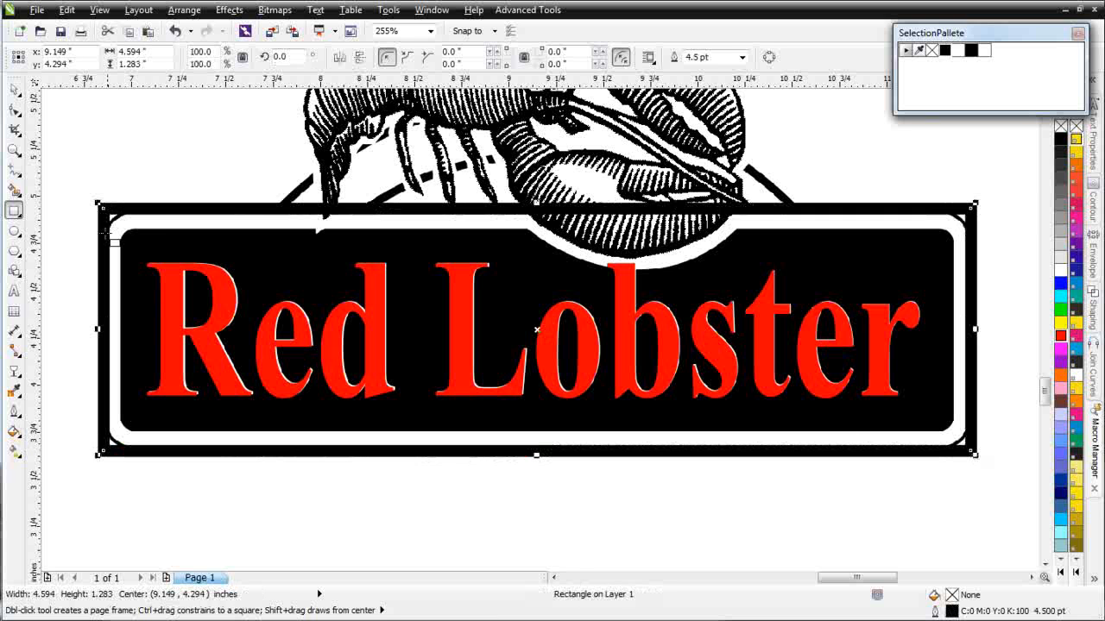
left_click(13, 112)
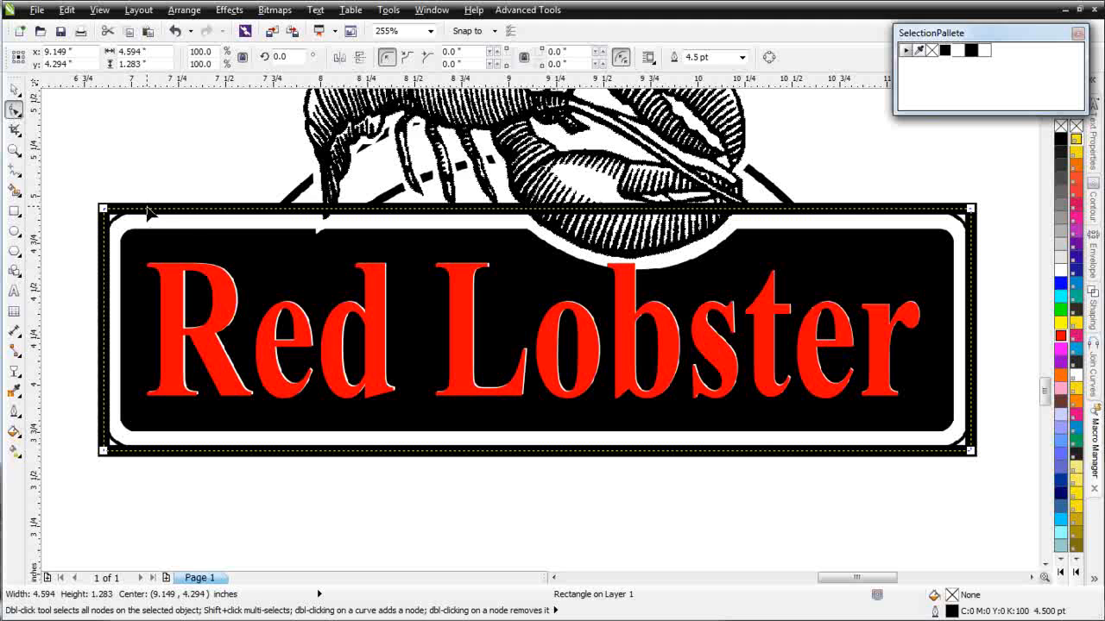
left_click_drag(104, 209, 133, 205)
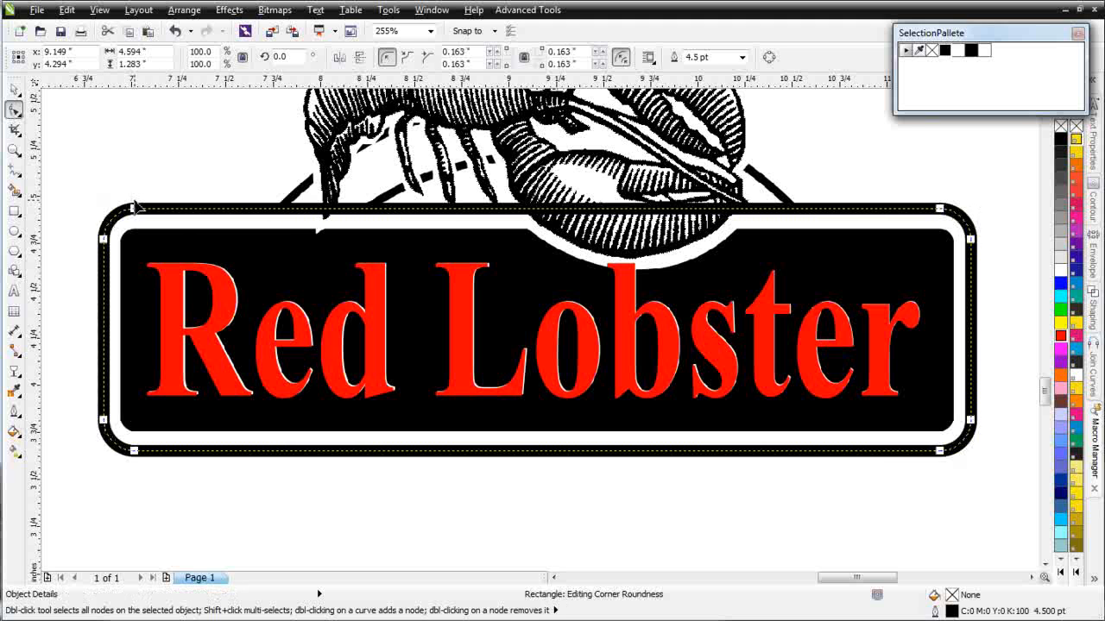
- Give the rounded rectangle a thin black hairline outline
right_click(1061, 127)
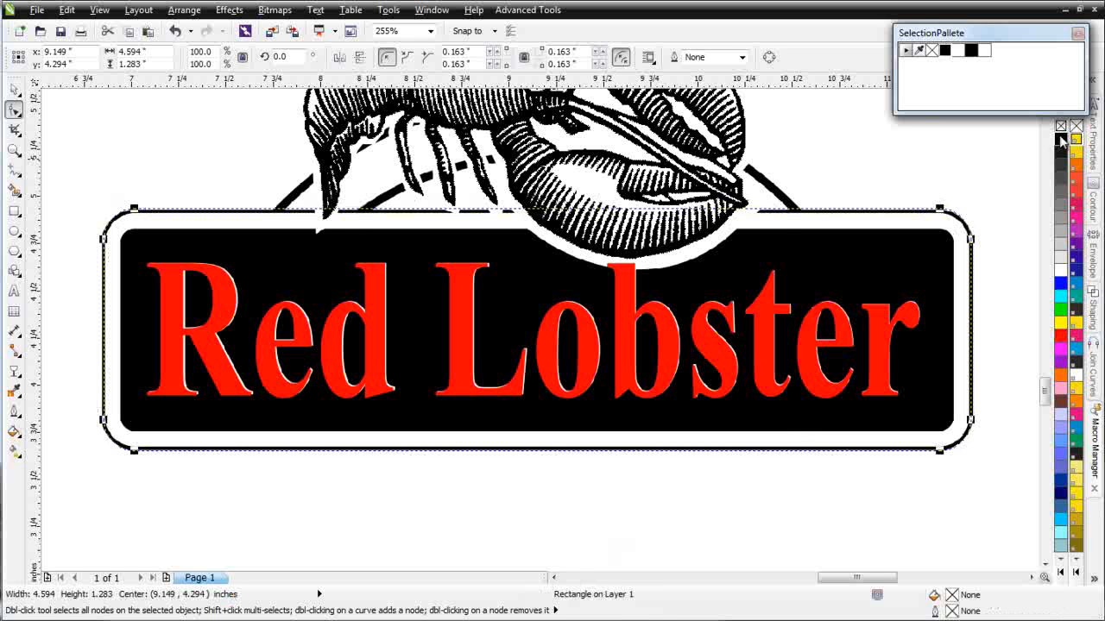
right_click(1061, 141)
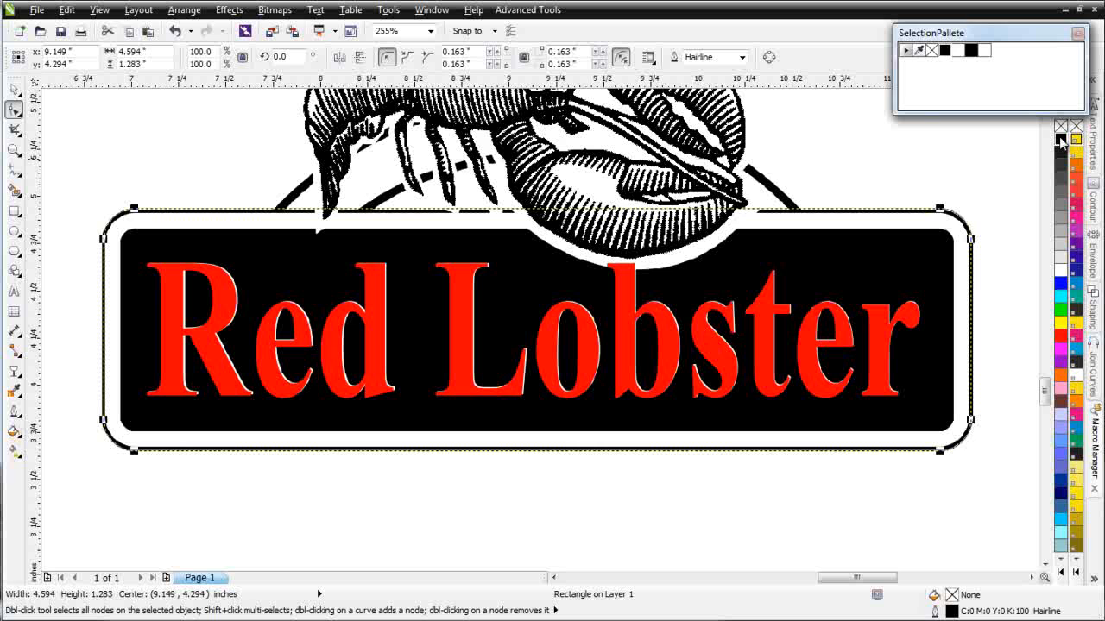
left_click(1079, 33)
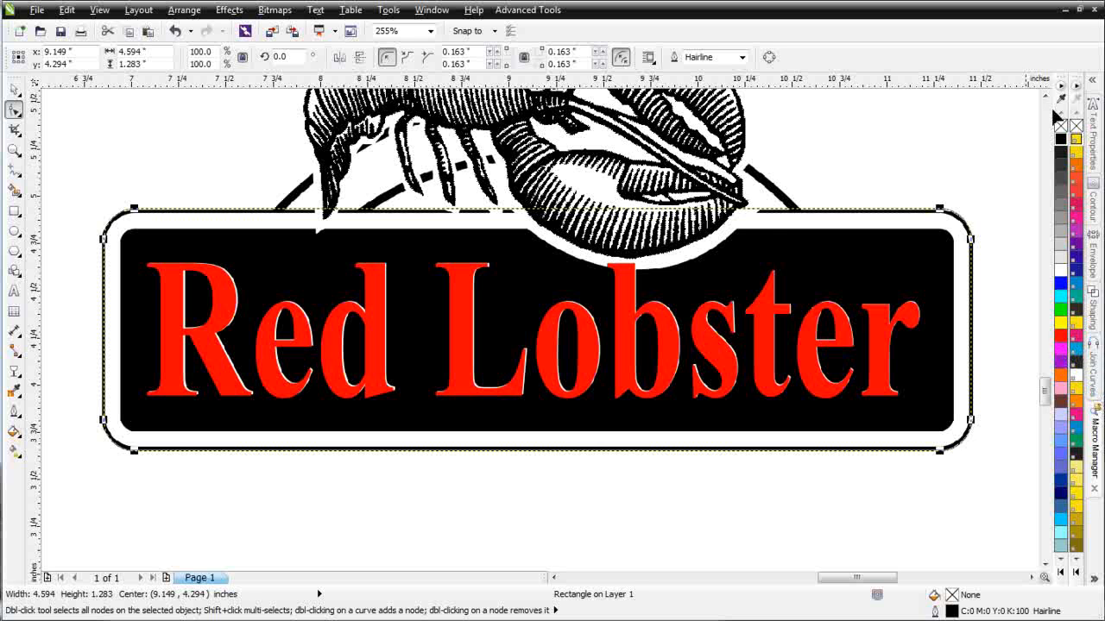
left_click(15, 92)
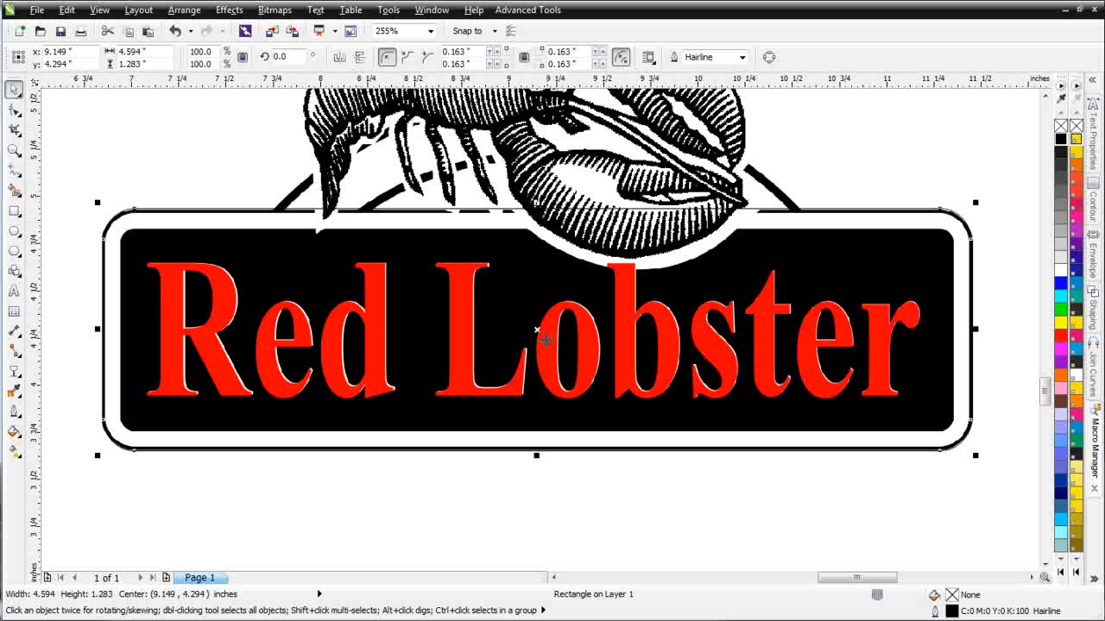
- Set the border rectangle's outline to 2.0 pt width and colour it red
right_click(534, 329)
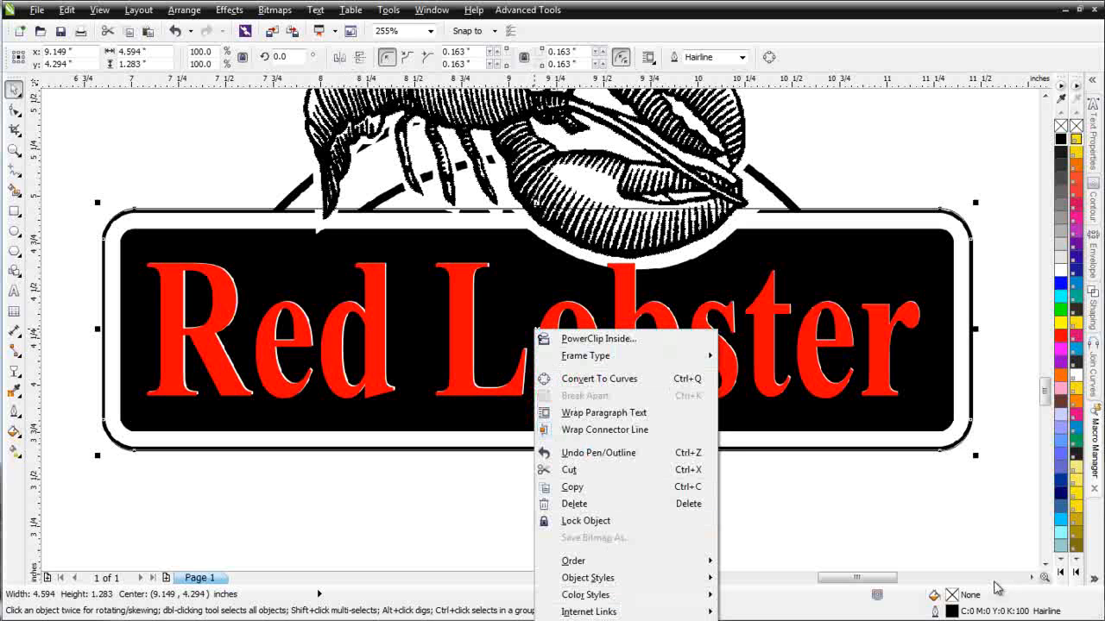
left_click(1095, 582)
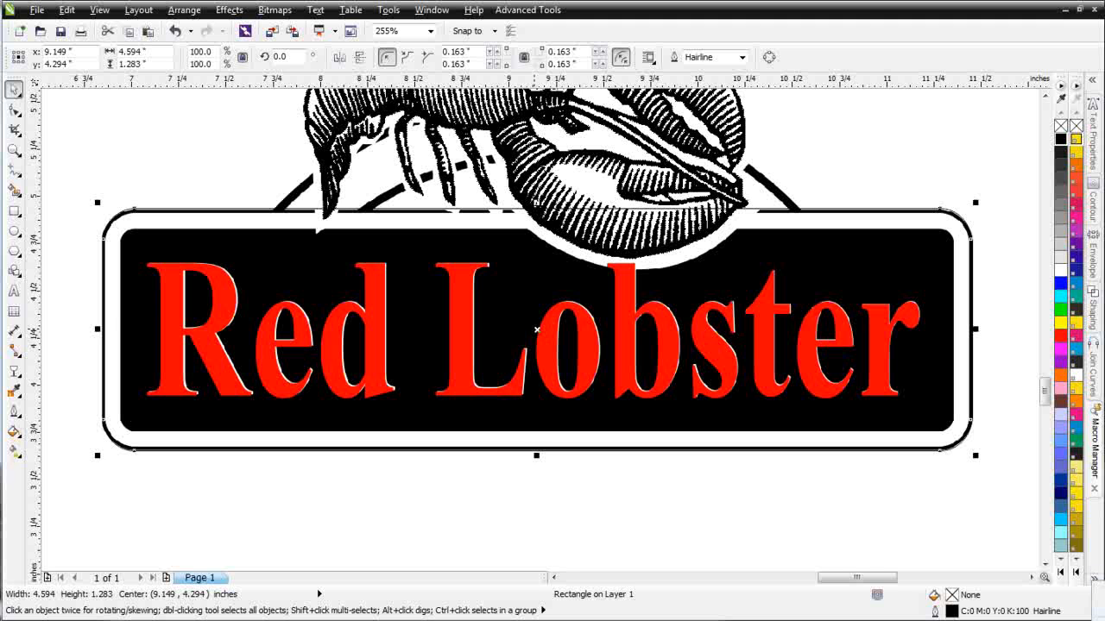
key("alt+Return")
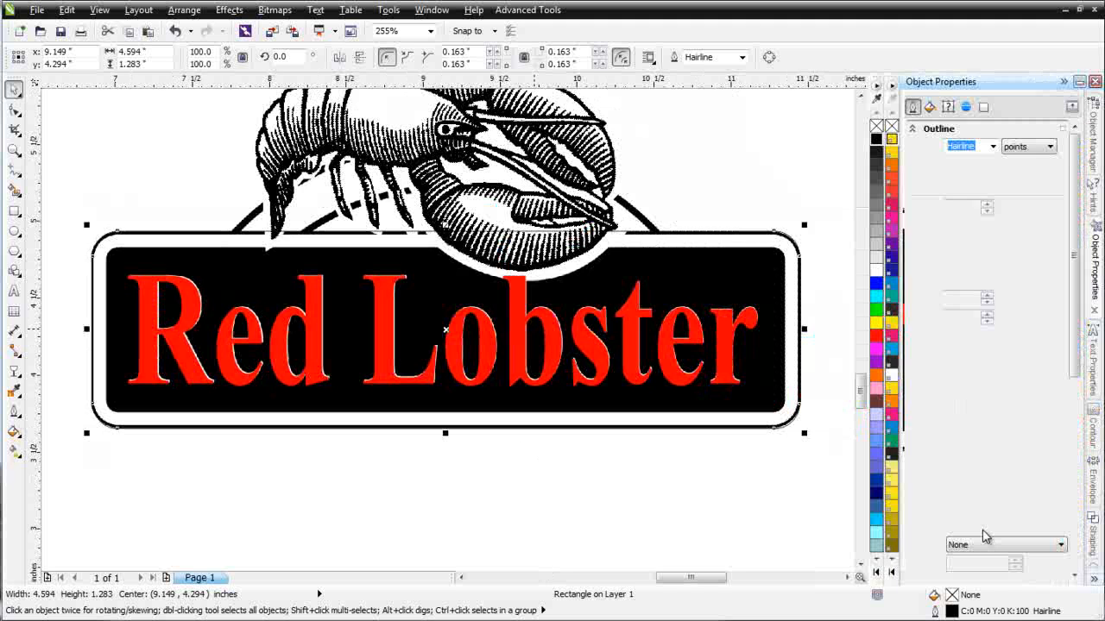
left_click(993, 147)
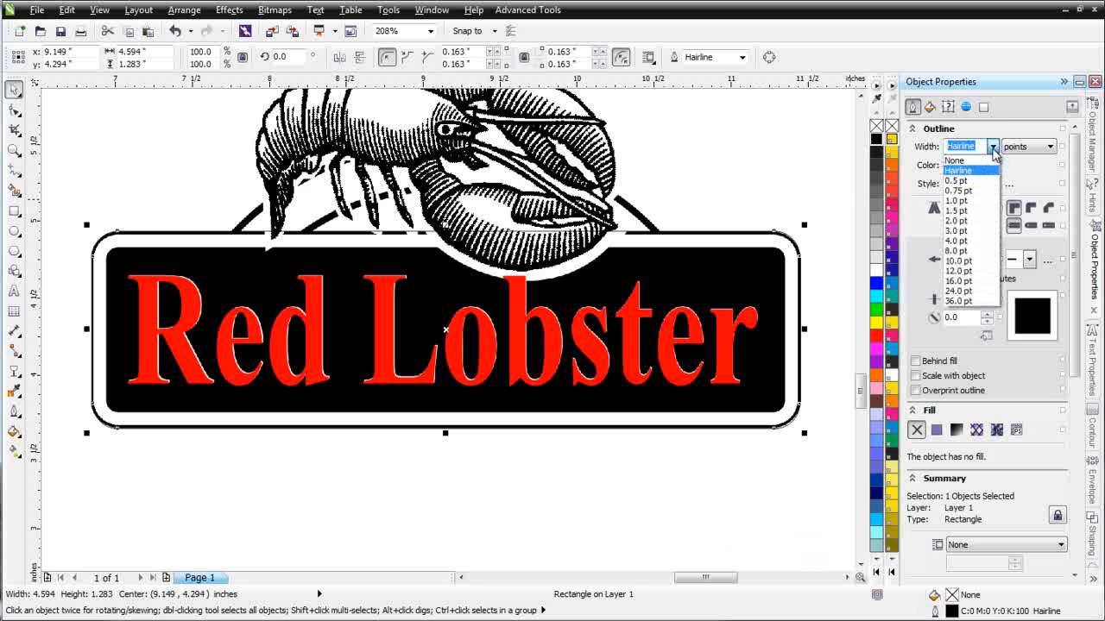
left_click(975, 220)
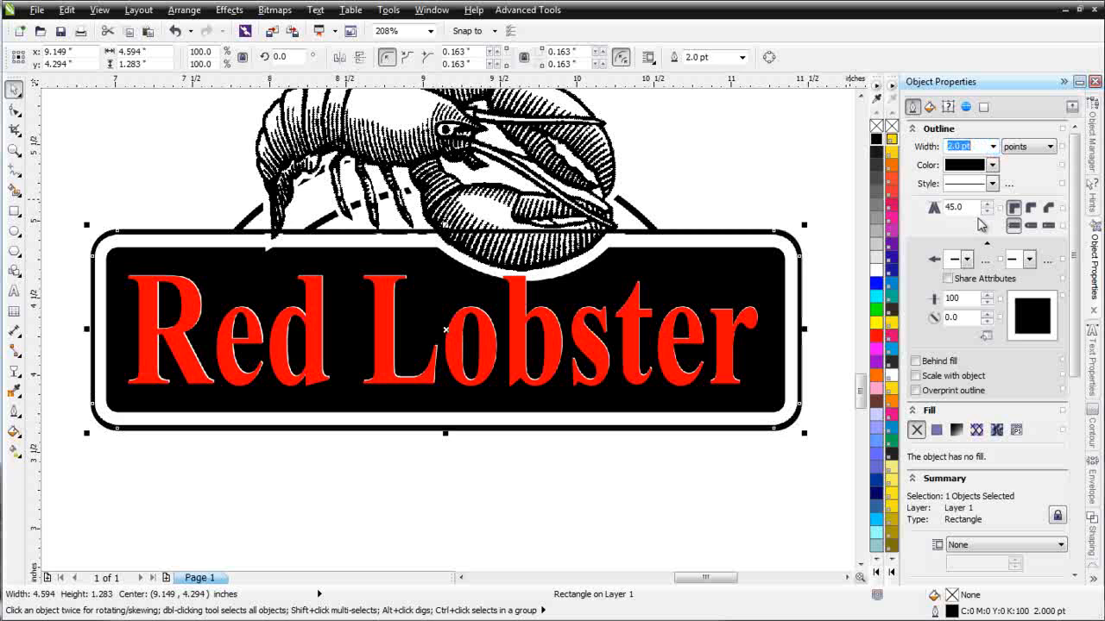
right_click(876, 335)
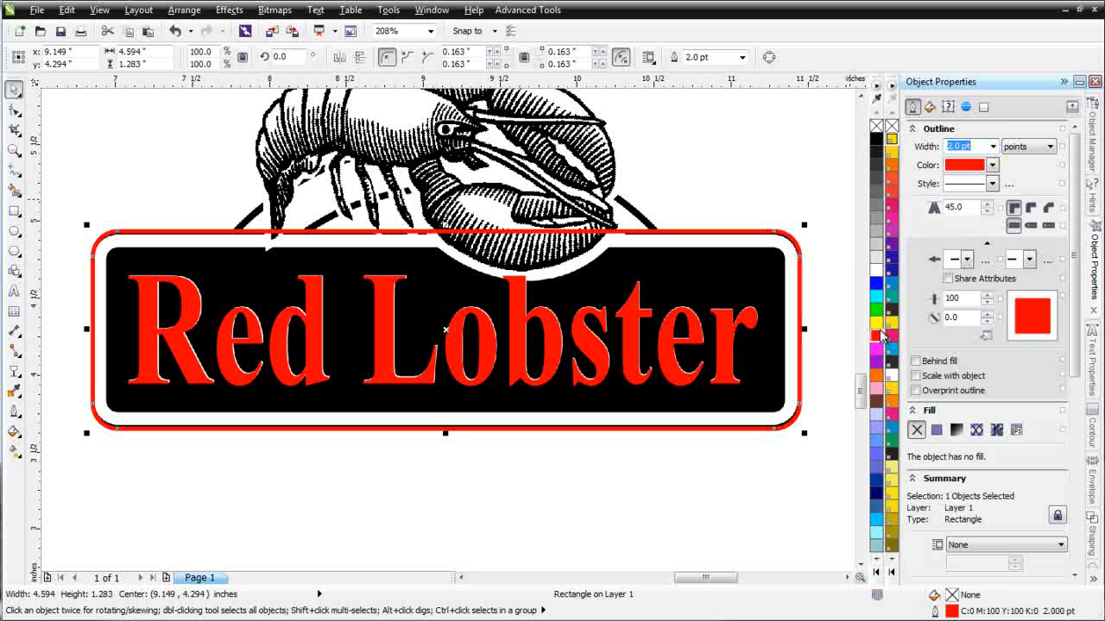
left_click(723, 484)
- Draw a 3.125 by 1.781 inch ellipse over the sign, aligned to the arc behind the lobster
left_click(631, 187)
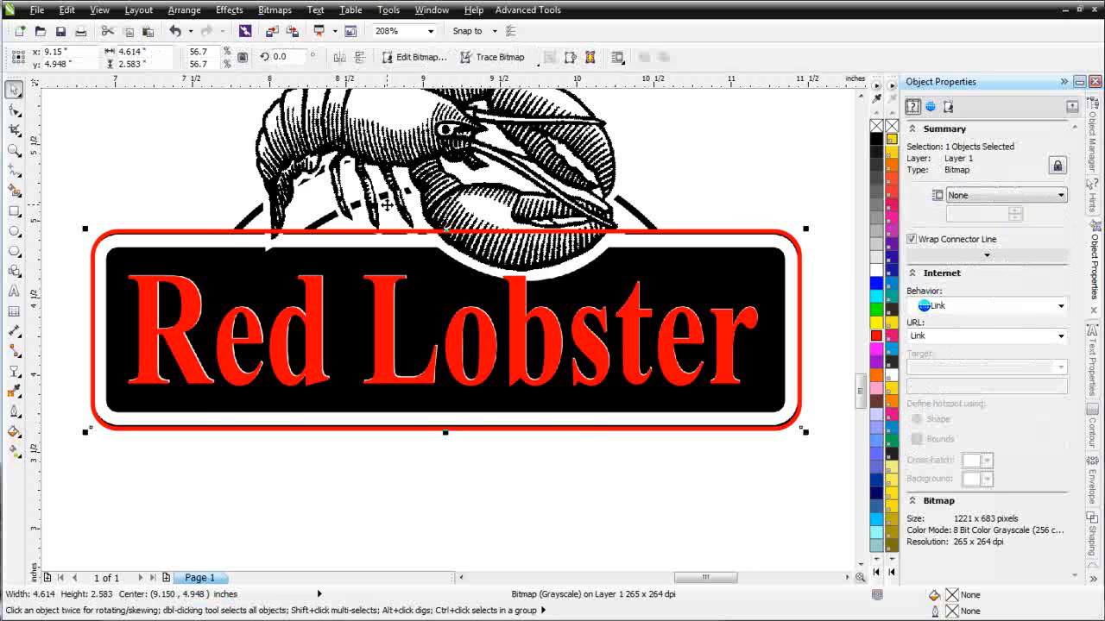
scroll(388, 204, "up", 2)
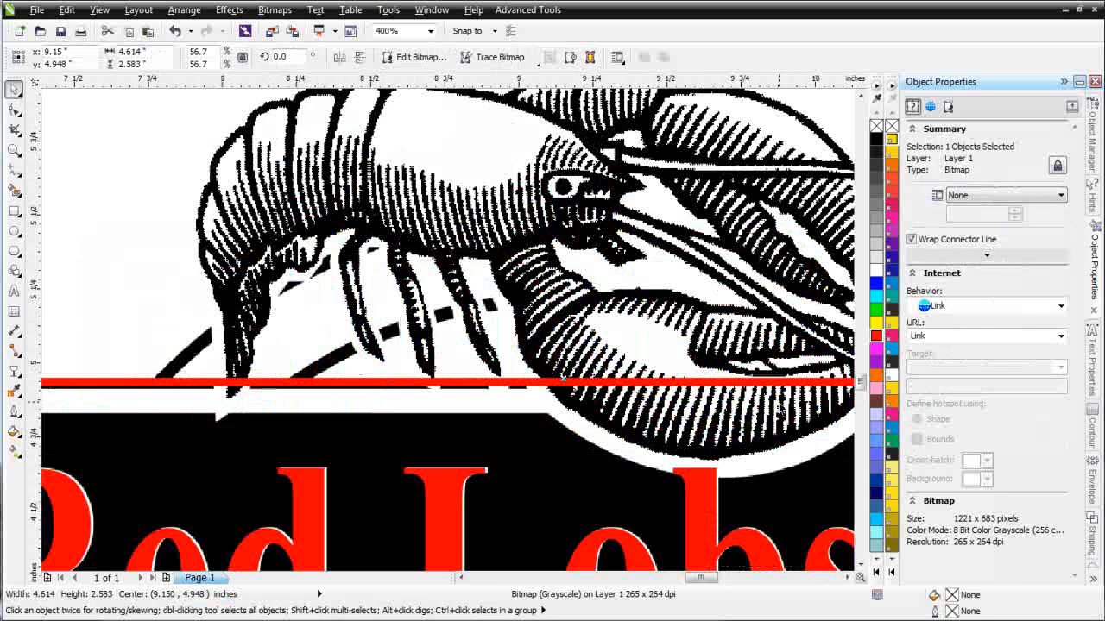
scroll(797, 369, "down", 2)
scroll(249, 321, "down", 1)
scroll(458, 354, "up", 1)
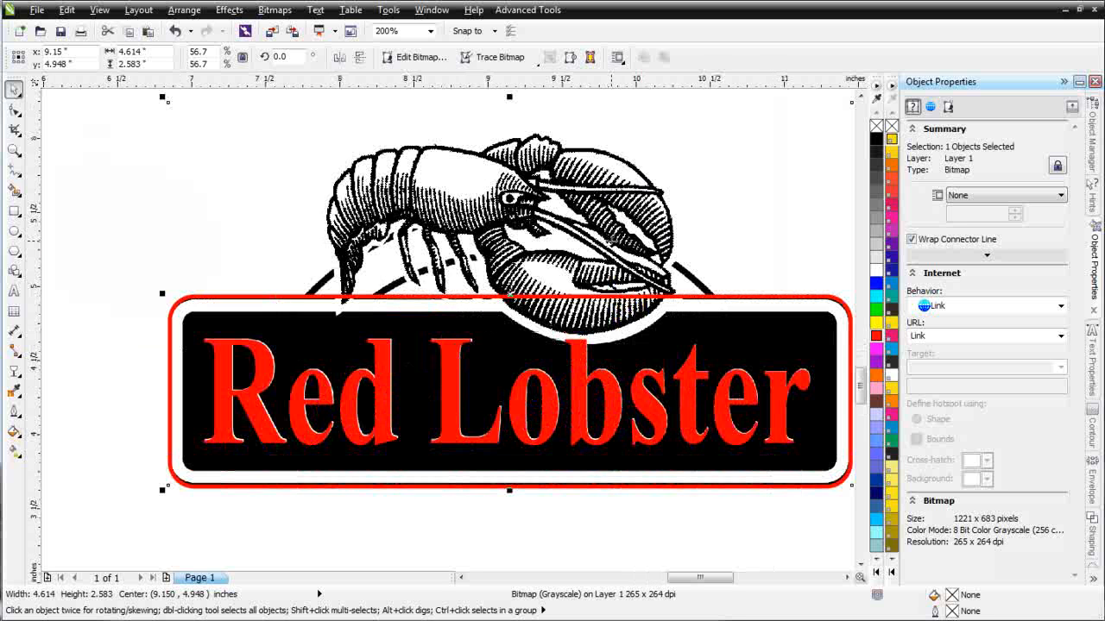
left_click(14, 230)
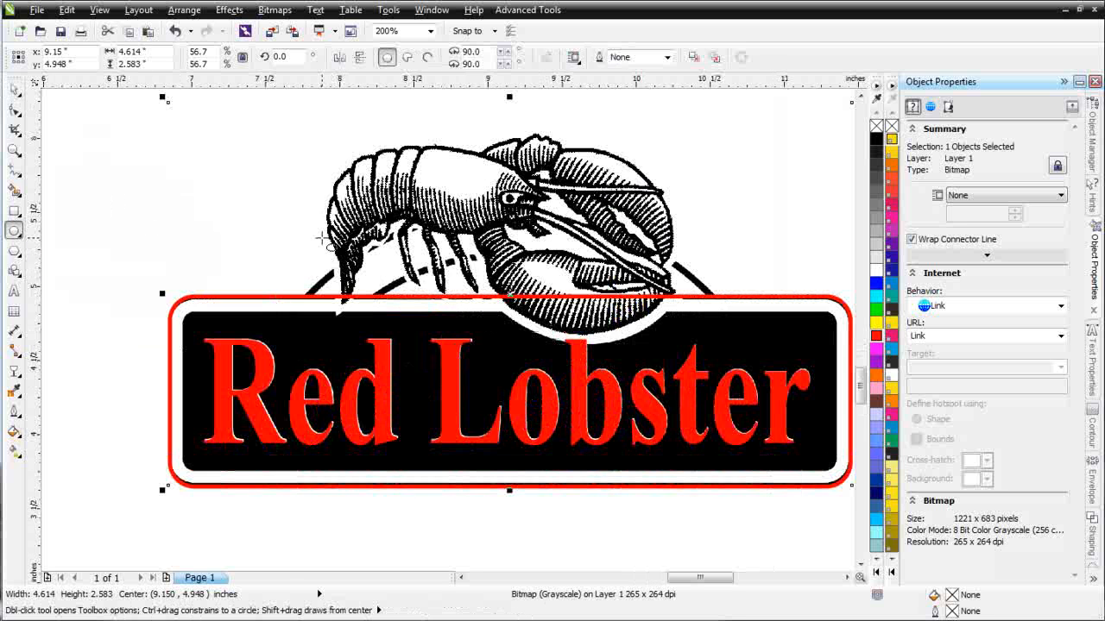
mouse_move(273, 210)
left_mouse_down()
mouse_move(527, 399)
mouse_move(738, 479)
left_mouse_up()
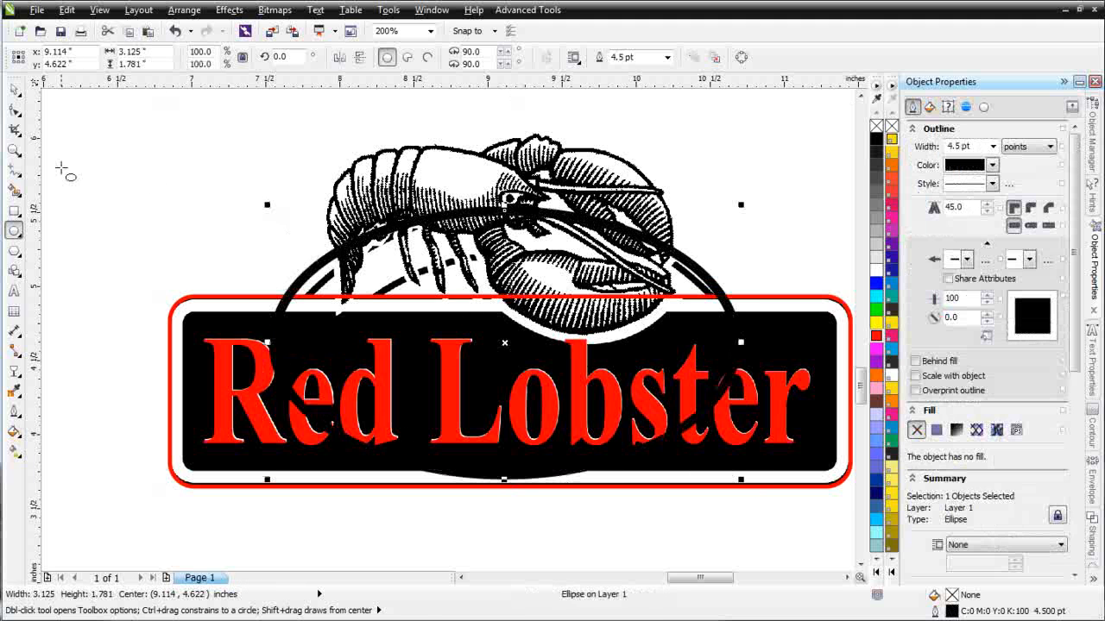
left_click(14, 89)
left_click_drag(503, 340, 506, 351)
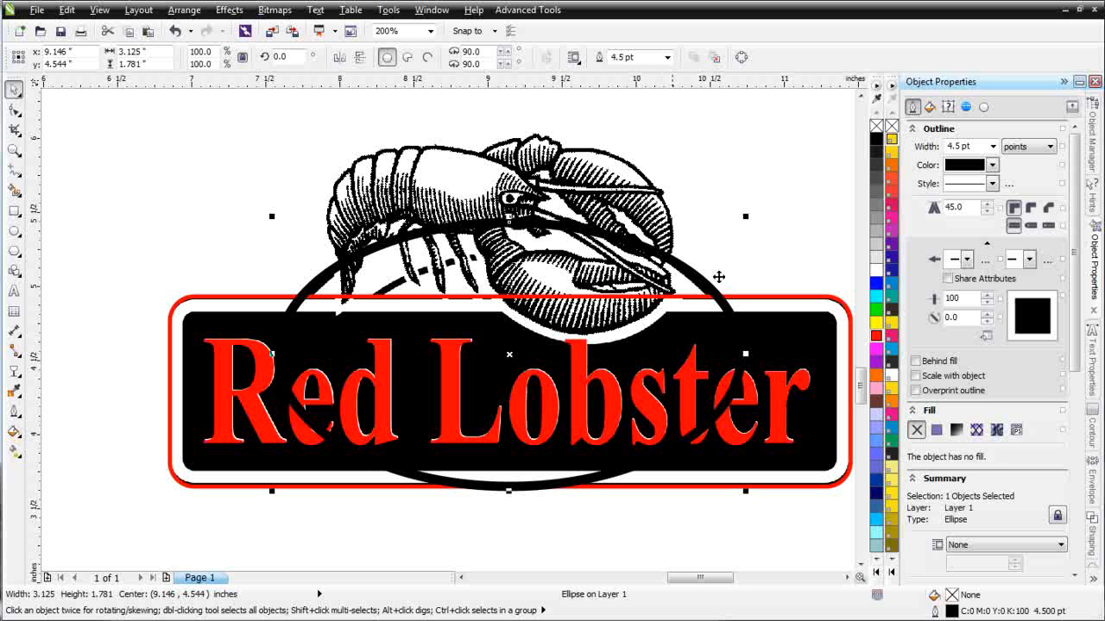
left_click(97, 9)
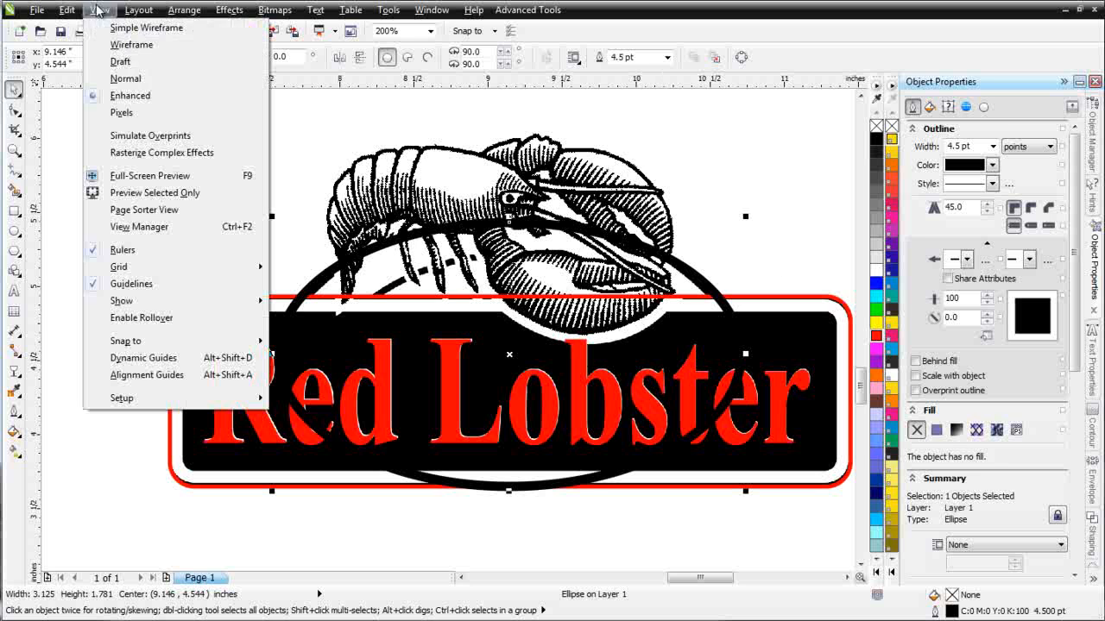
- Switch to wireframe view and resize the ellipse to 3.052 by 1.813 inches around the lobster
left_click(125, 44)
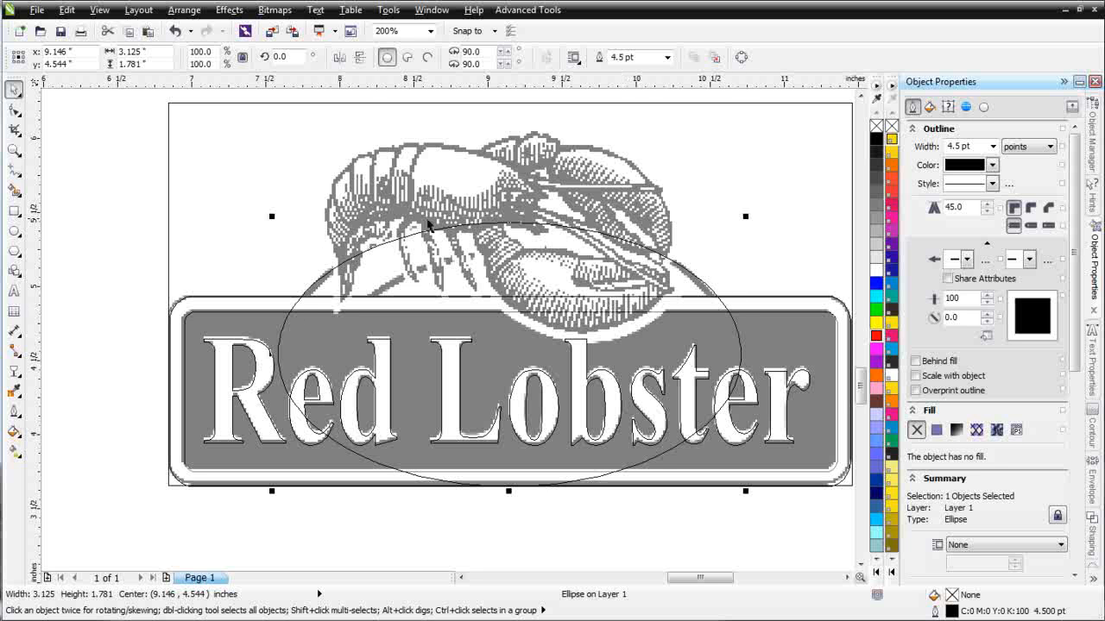
left_click(738, 350)
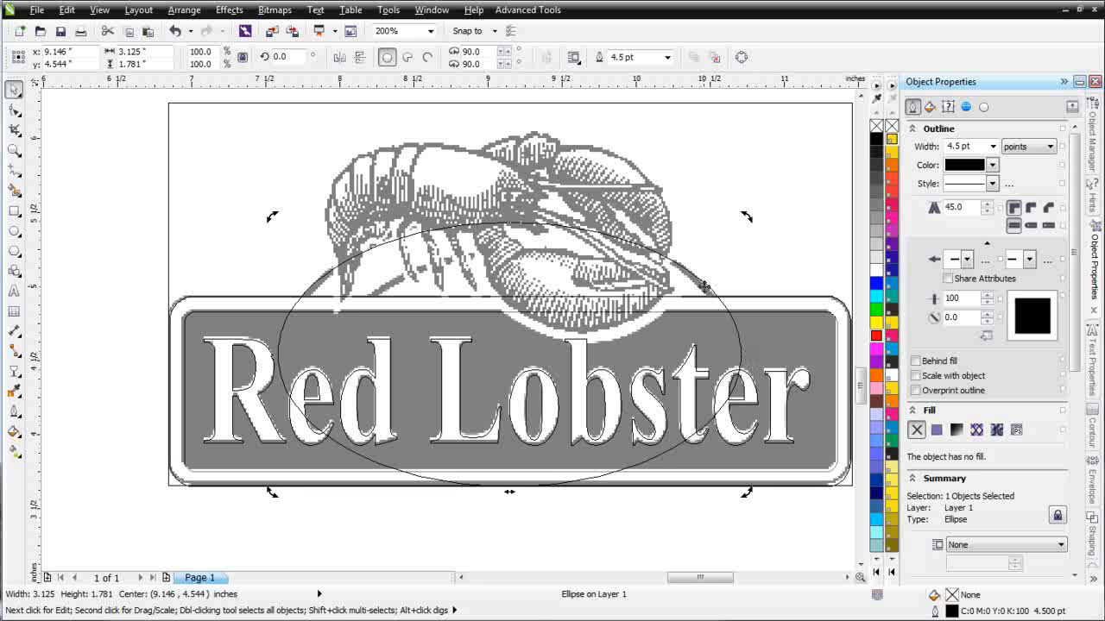
left_click(705, 290)
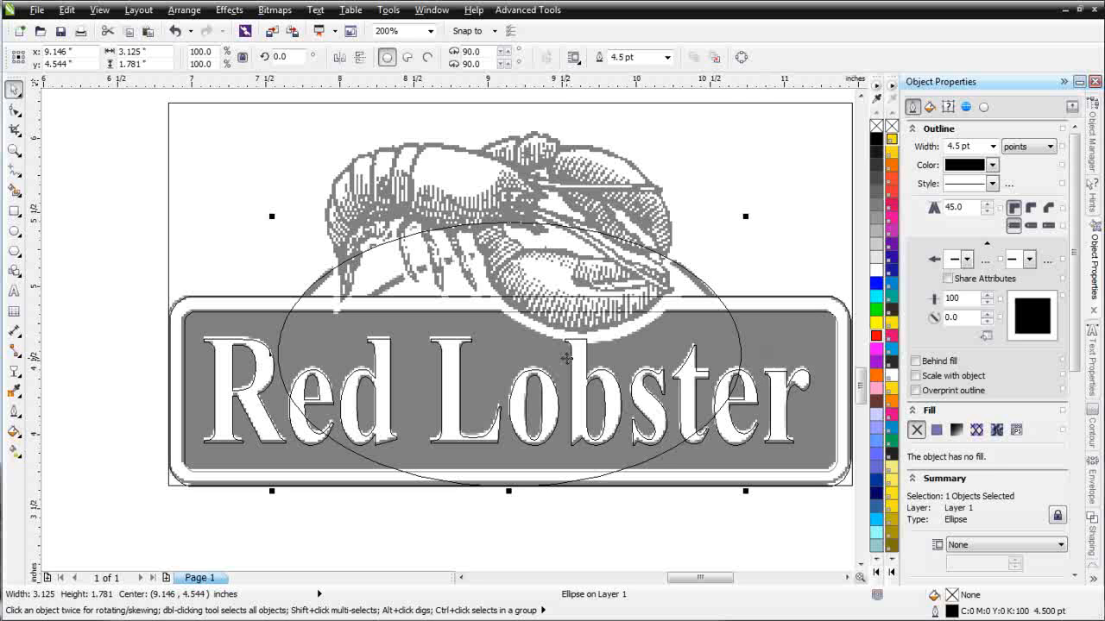
left_click_drag(748, 354, 742, 355)
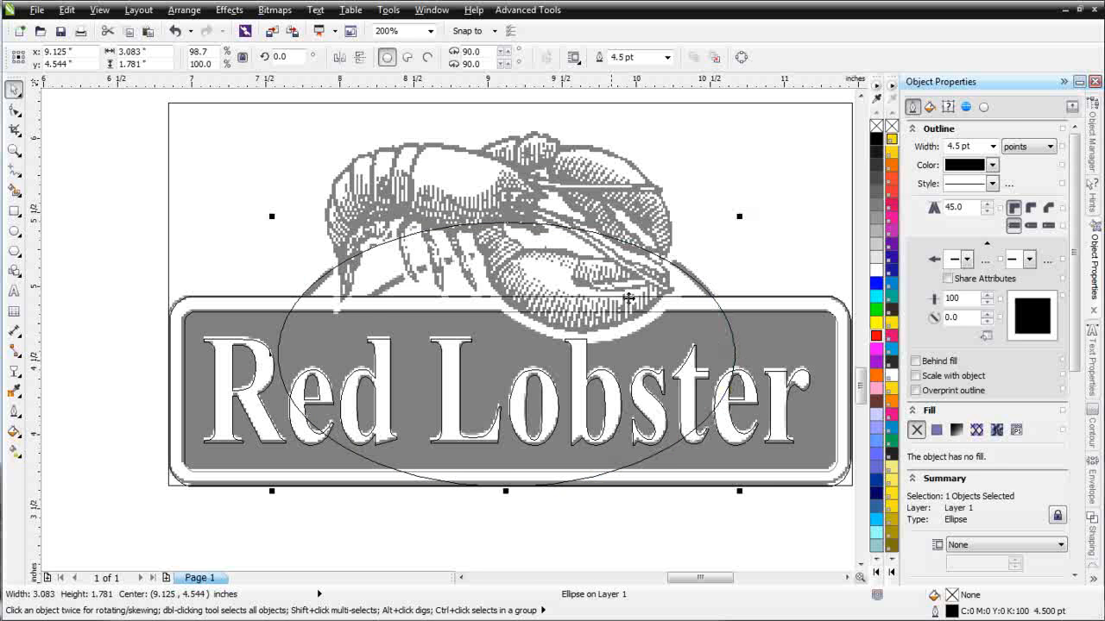
left_click_drag(270, 353, 271, 358)
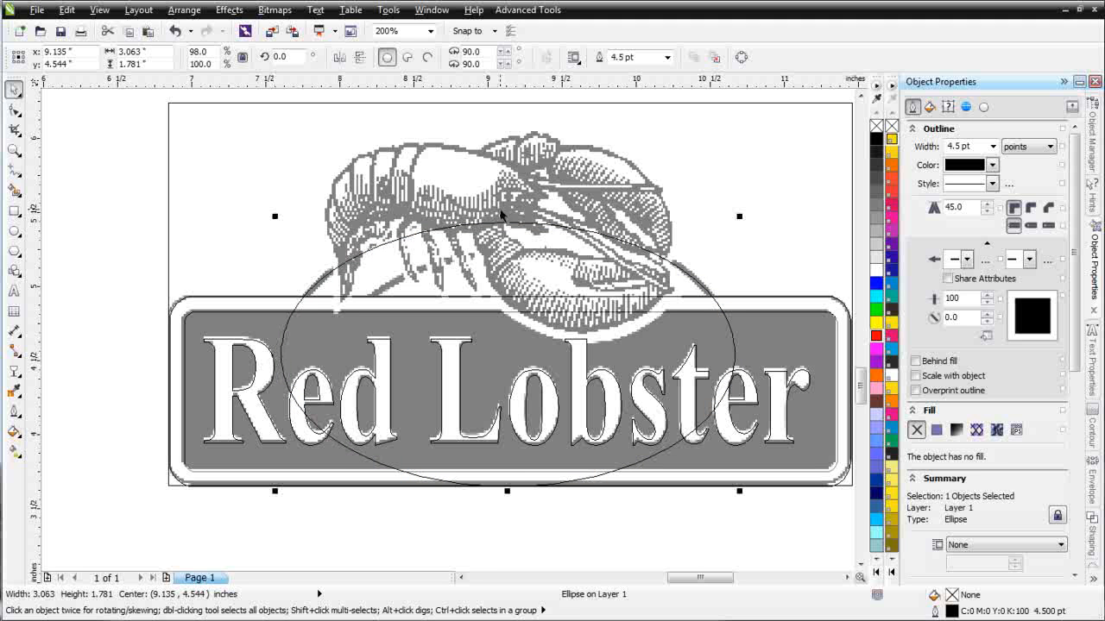
left_click_drag(510, 215, 510, 214)
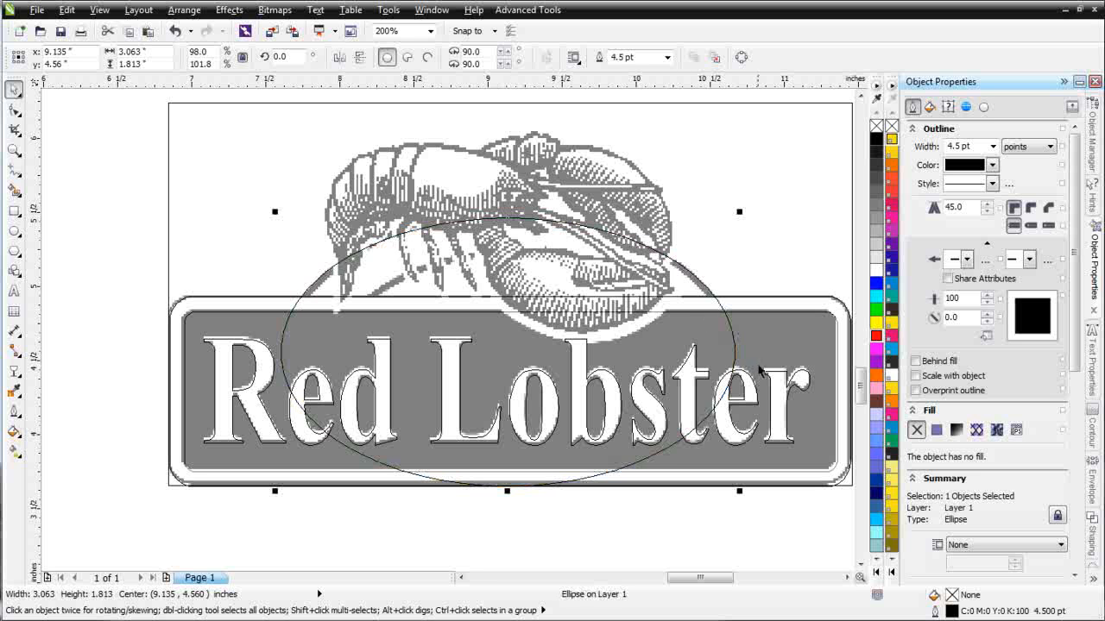
left_click_drag(734, 355, 733, 355)
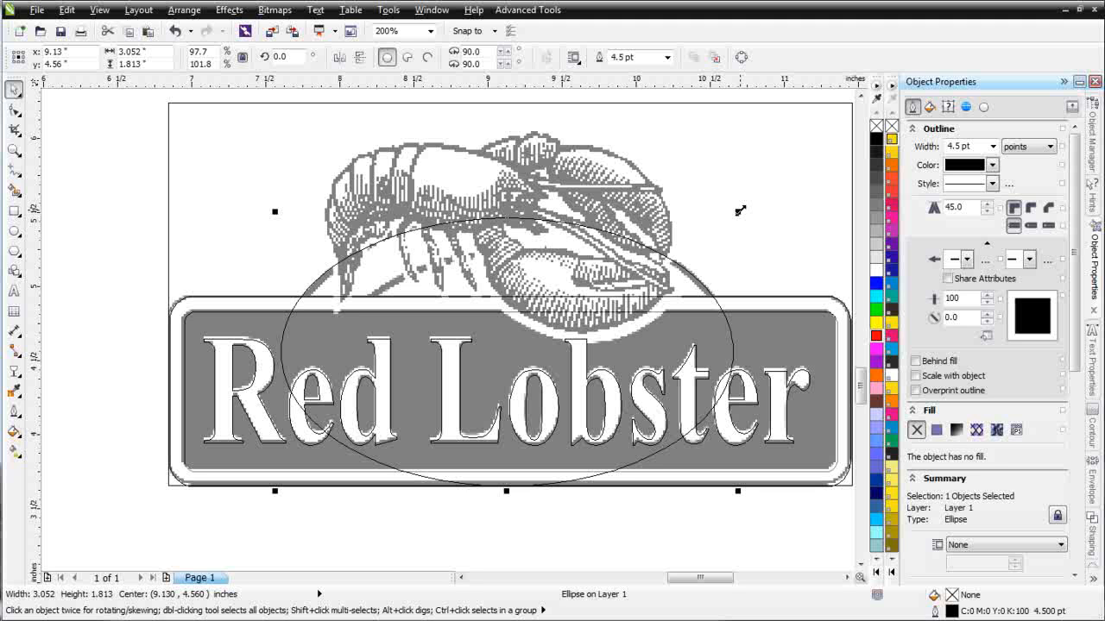
- Add a concentric inner copy of the ellipse, 2.219 by 1.318 inches
left_click_drag(737, 211, 677, 240)
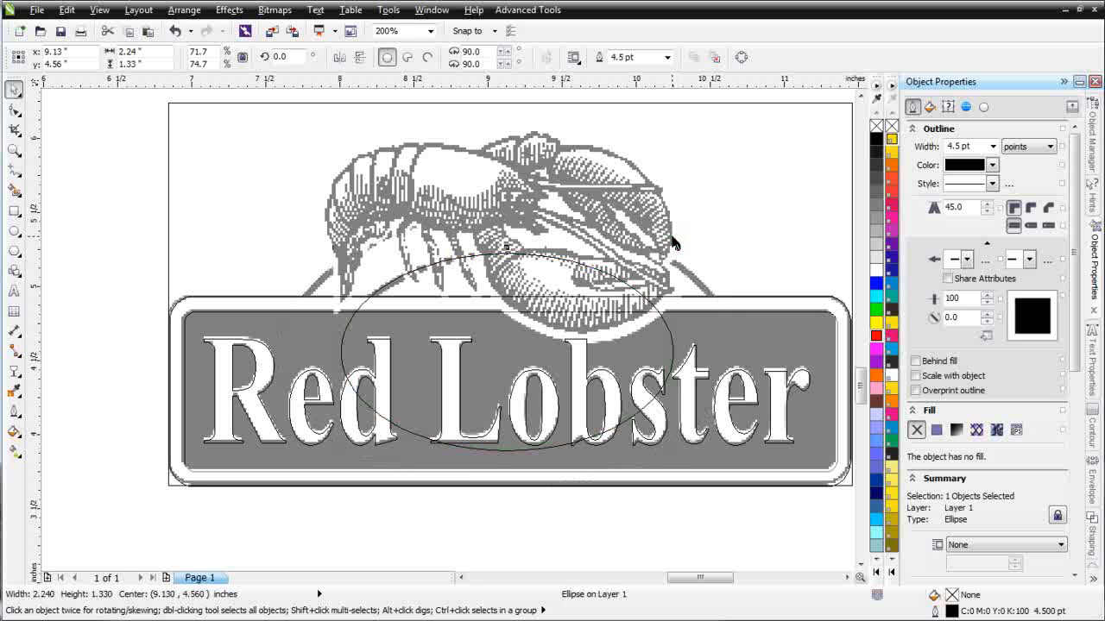
key("ctrl+z")
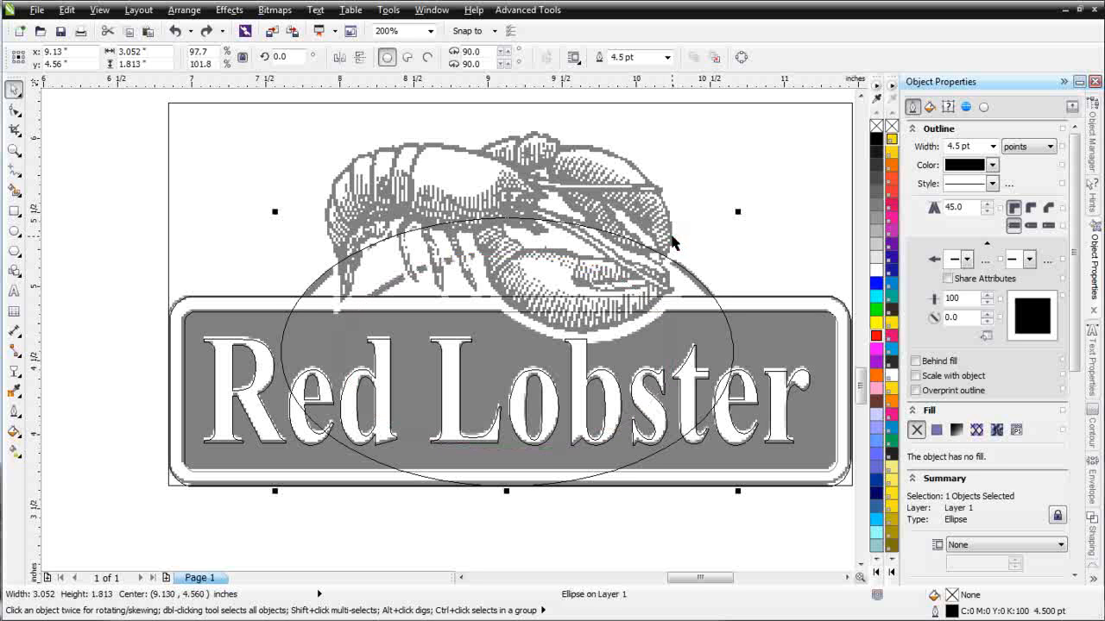
left_click_drag(740, 213, 678, 246)
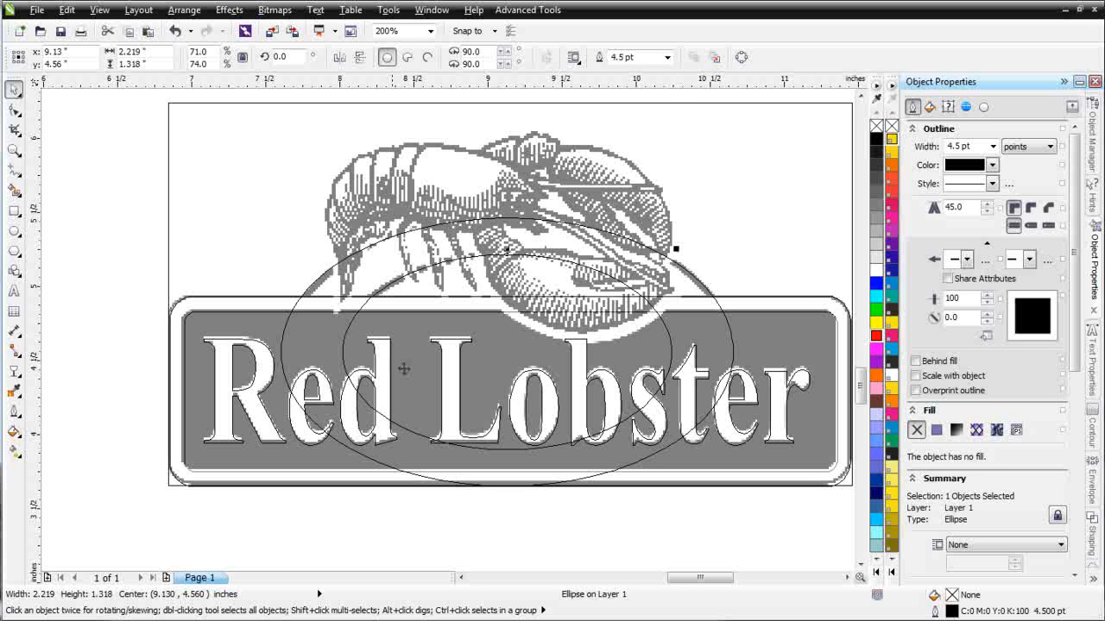
left_click(14, 211)
- Trim the ellipses' lower halves with a rectangle using Back Minus Front, leaving a 3.045 by 0.844 inch arch
left_click_drag(810, 541, 229, 342)
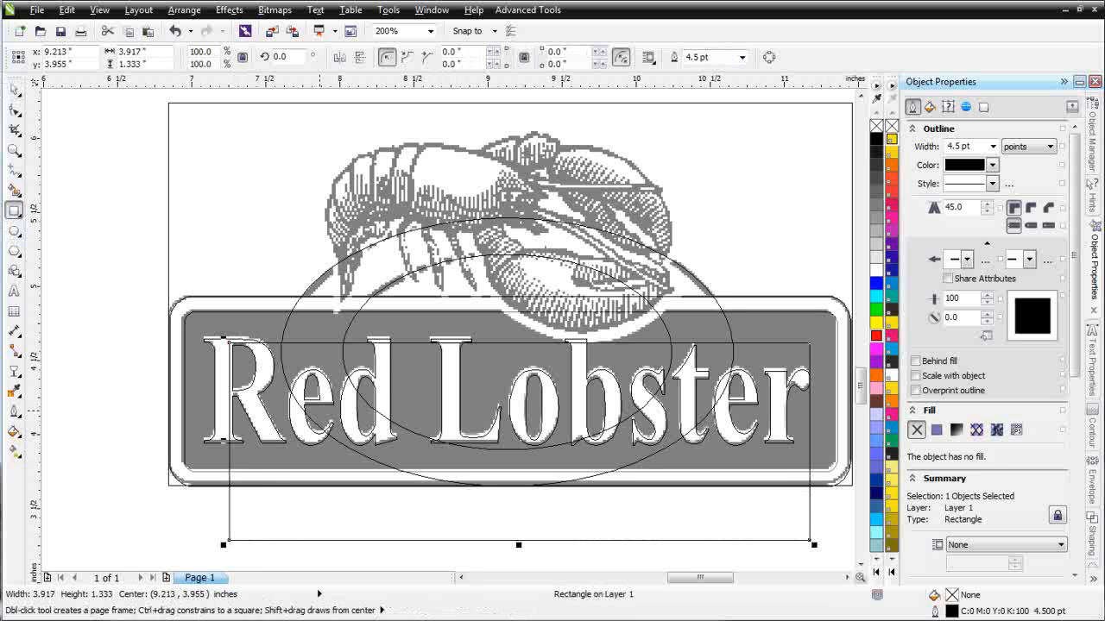
left_click(15, 89)
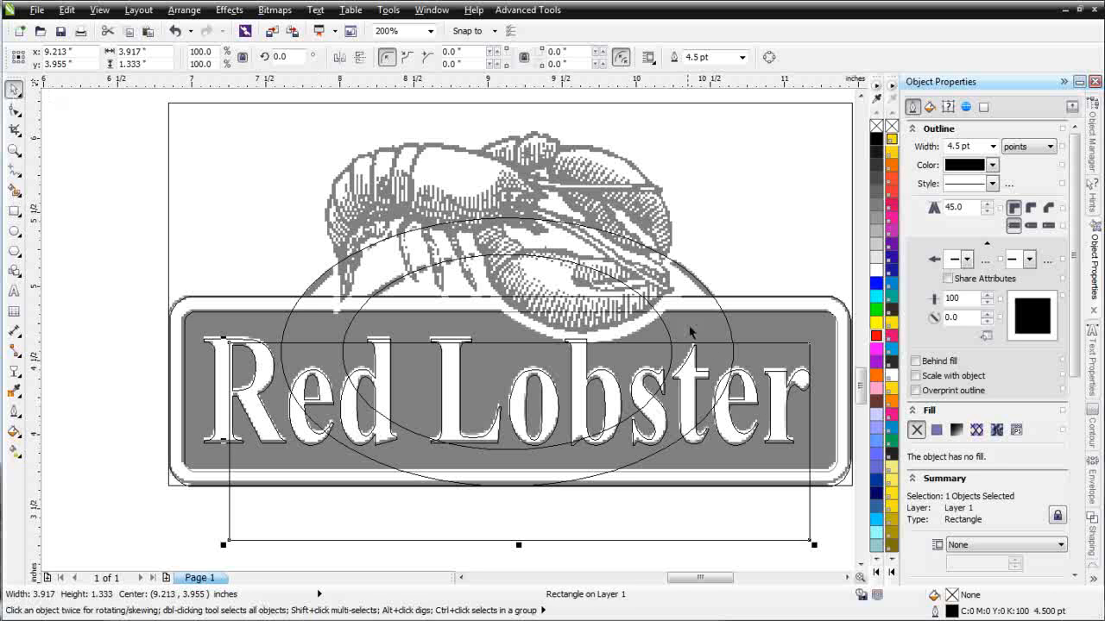
left_click(661, 322, "shift")
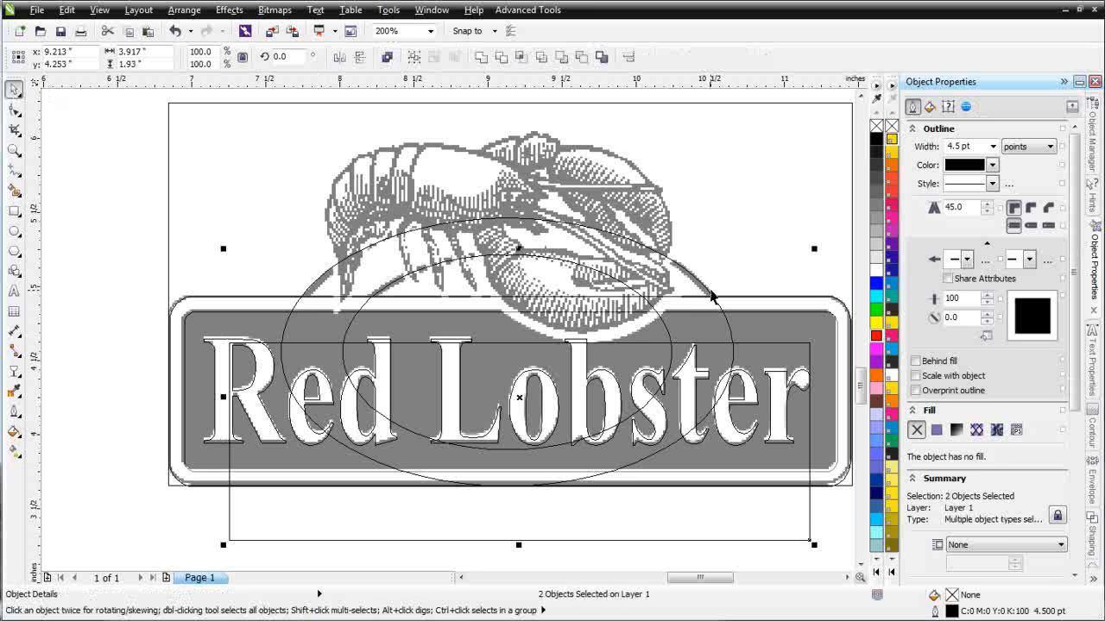
left_click(708, 297, "shift")
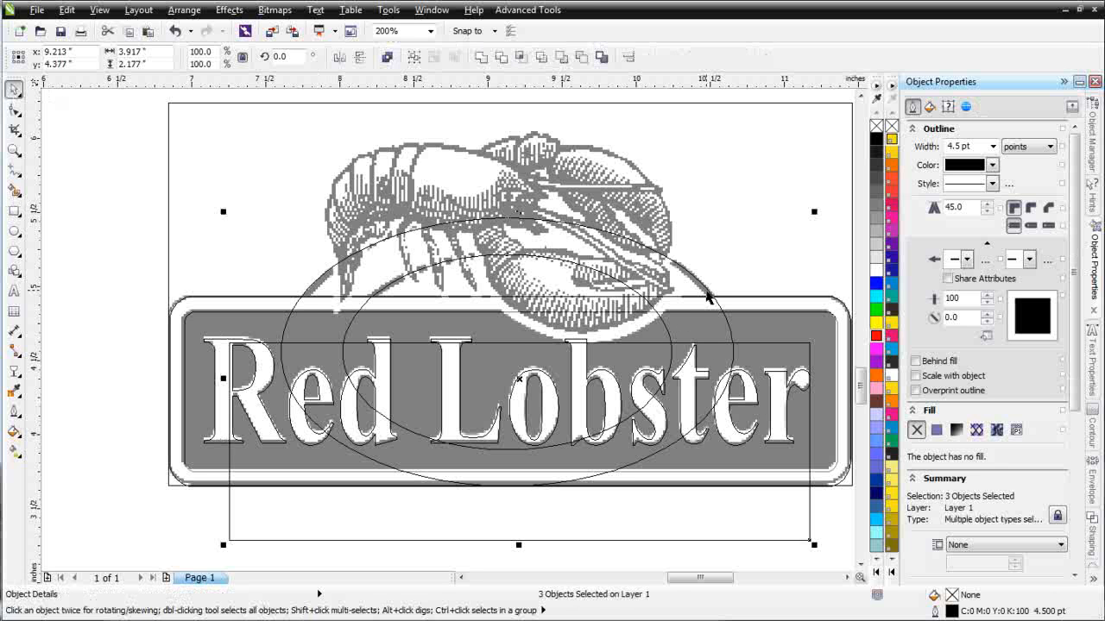
left_click(581, 63)
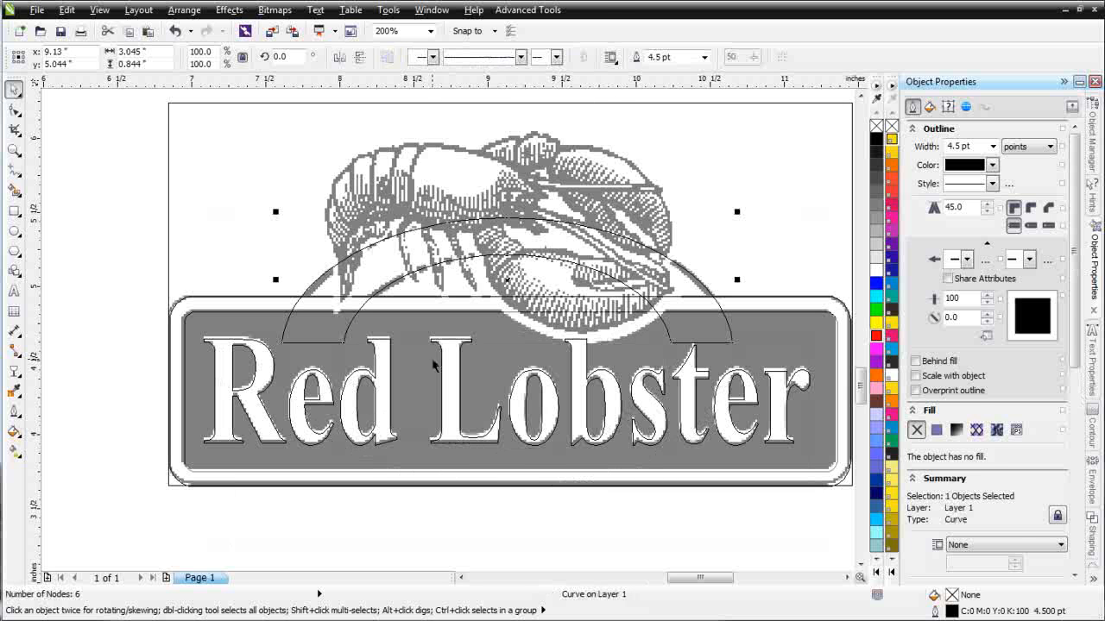
left_click(251, 203)
left_click(343, 342)
- Switch to Enhanced display and send the original logo bitmap to the back of the page
left_click(99, 10)
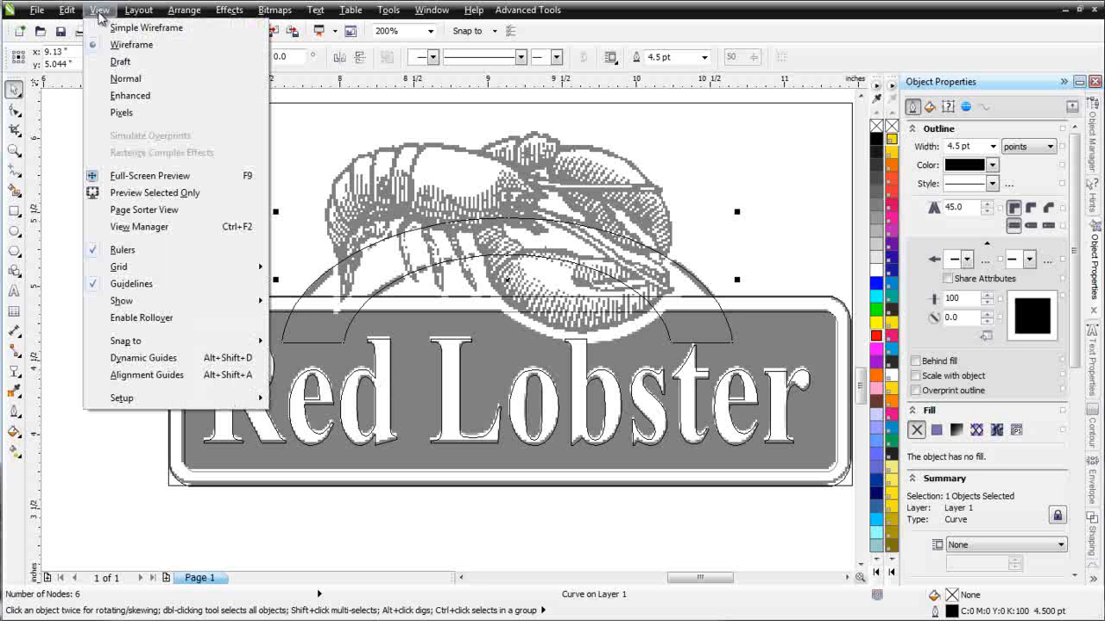
left_click(129, 95)
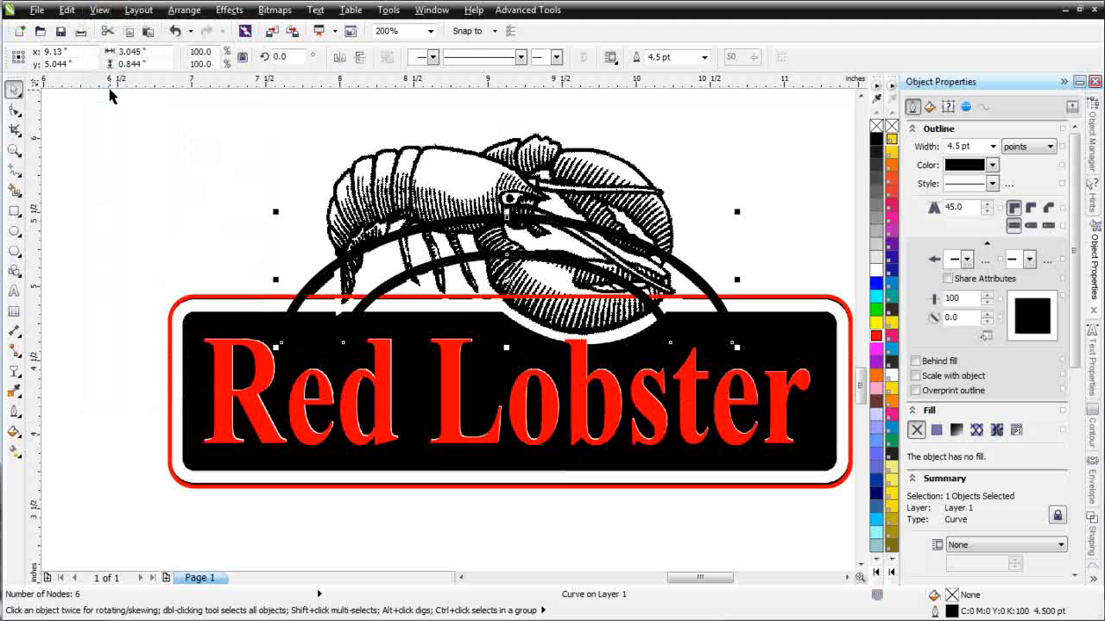
left_click(69, 253)
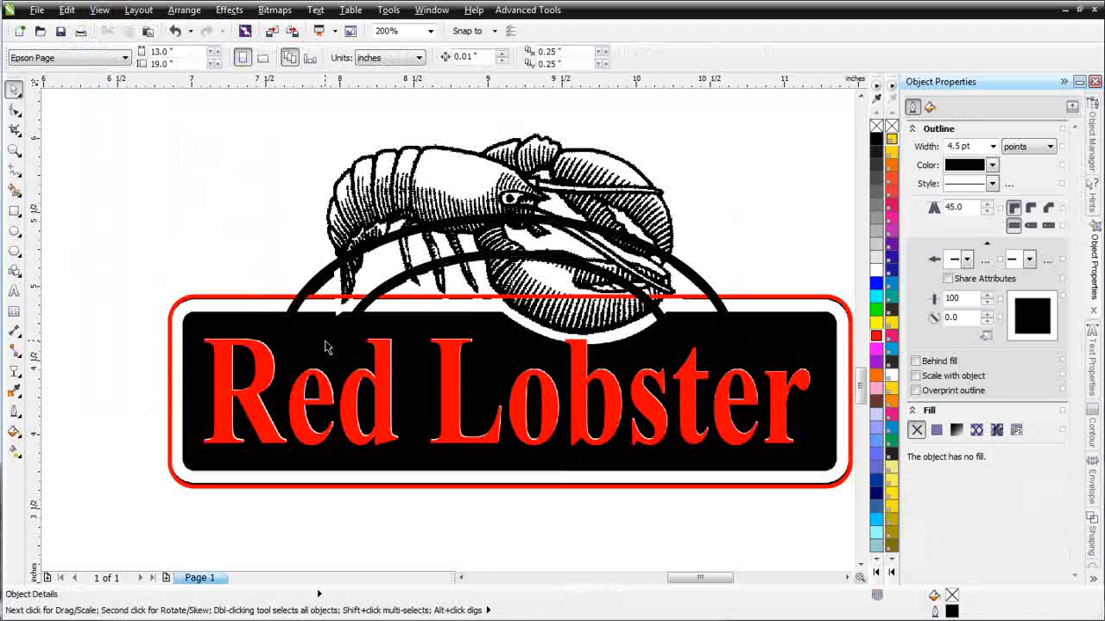
left_click(235, 276)
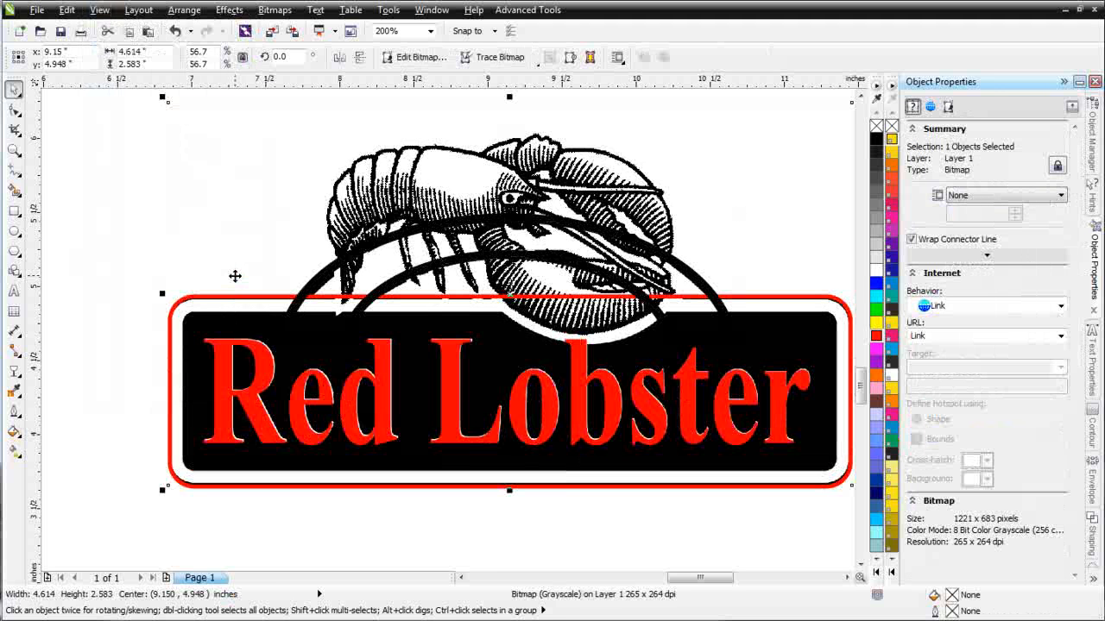
left_click(235, 276)
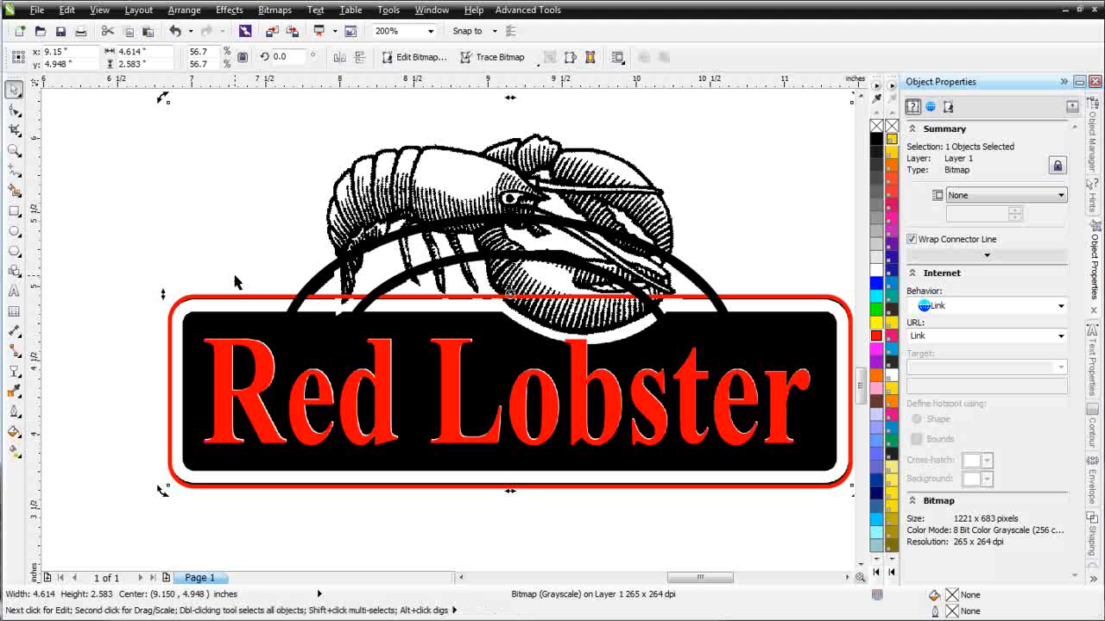
right_click(235, 276)
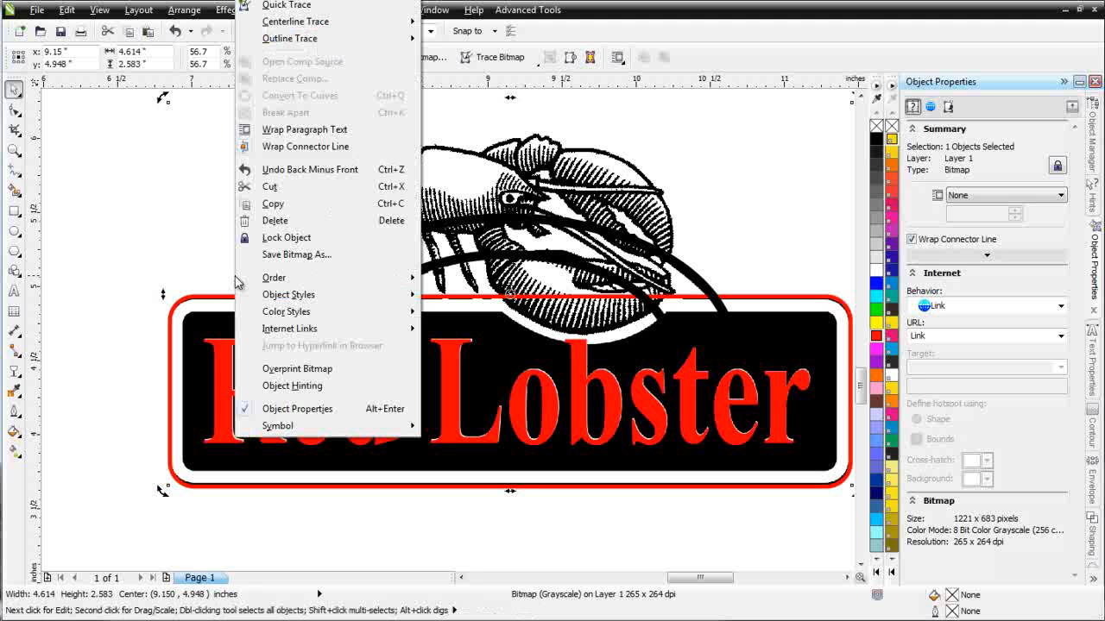
mouse_move(316, 279)
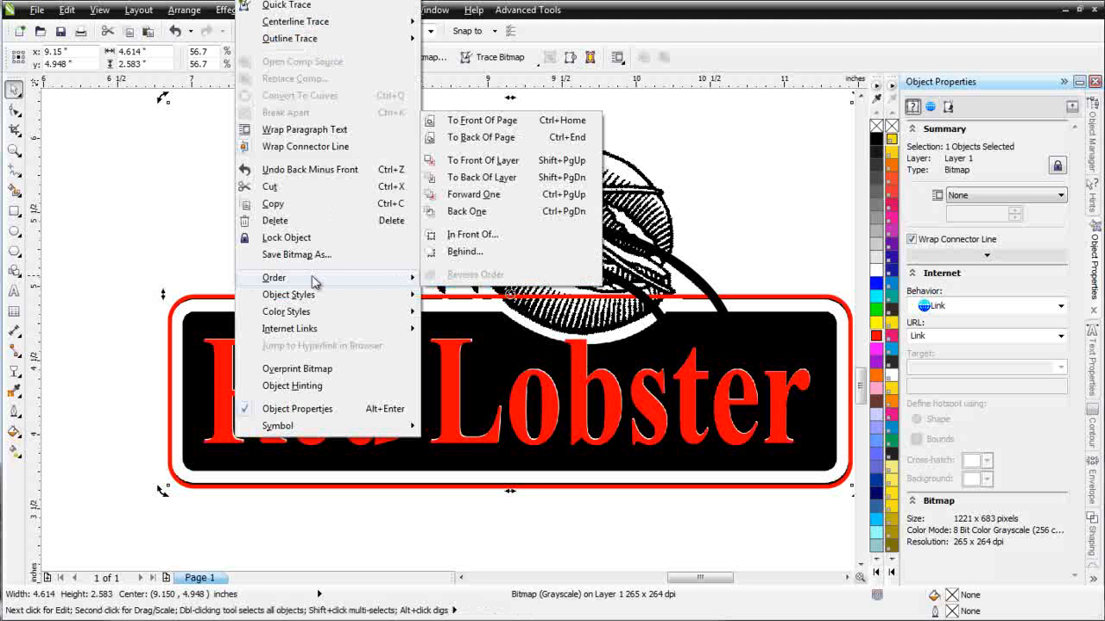
left_click(530, 138)
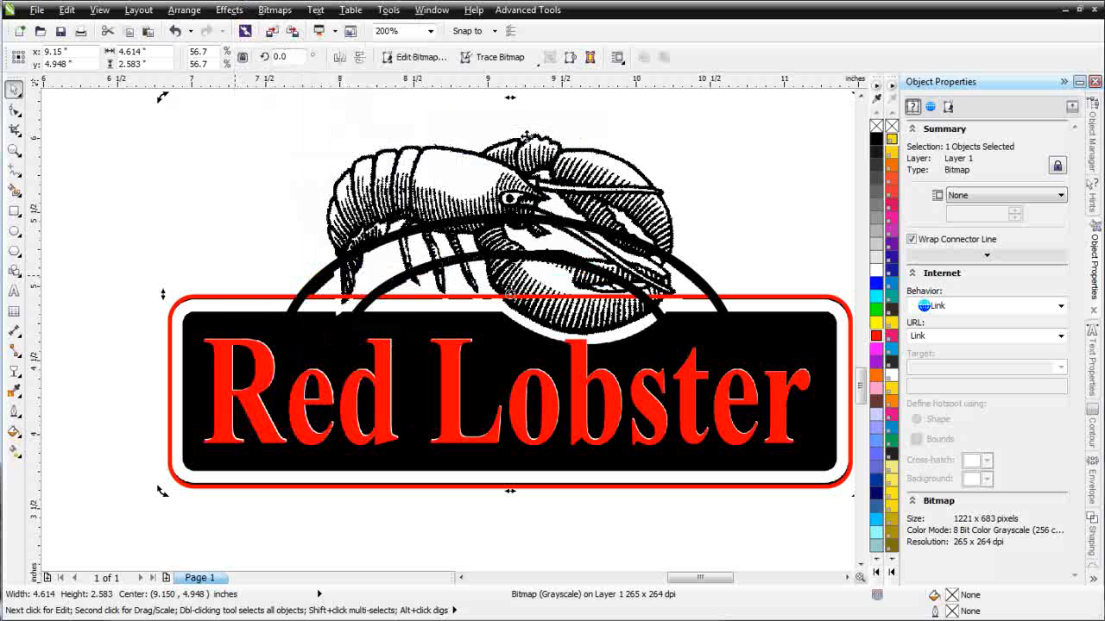
left_click(604, 508)
- Make the 'Red Lobster' lettering white
left_click(530, 437)
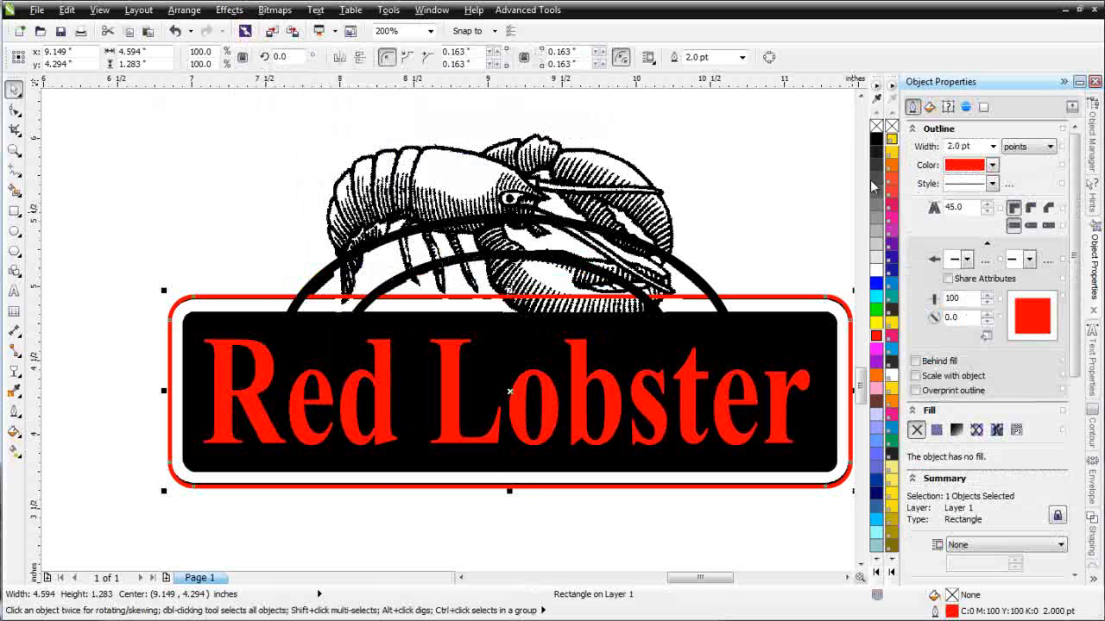
left_click(875, 271)
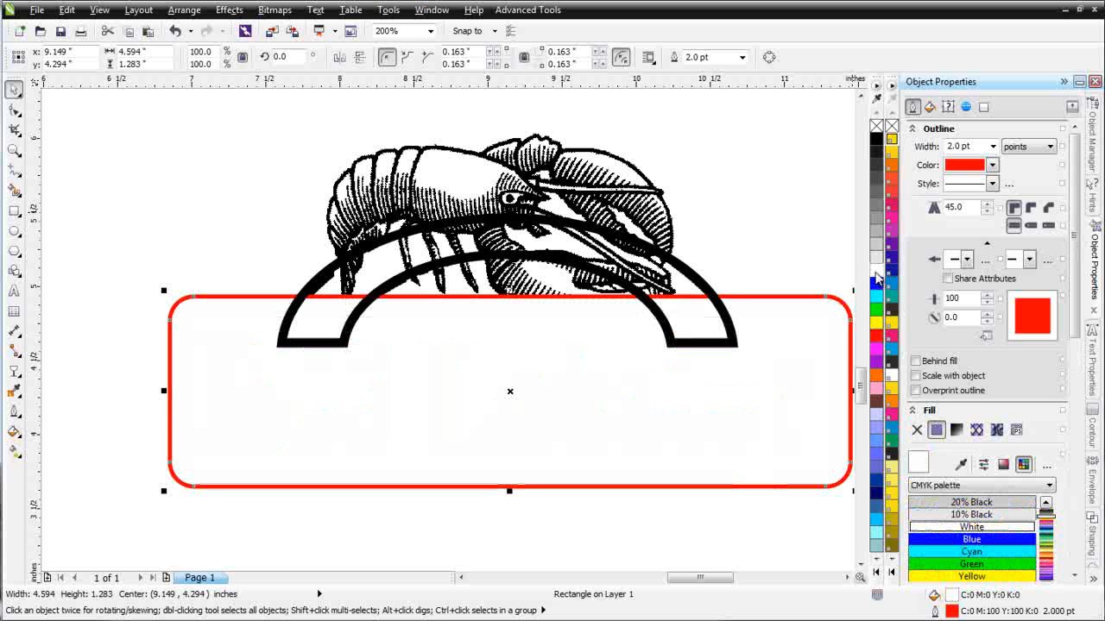
key("ctrl+z")
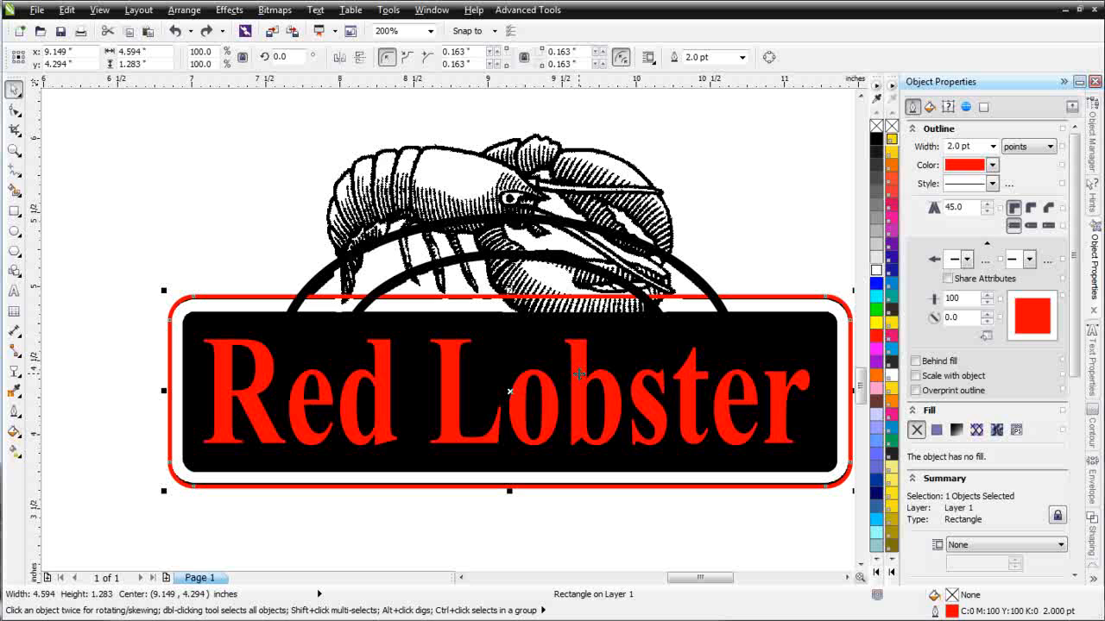
left_click(580, 376)
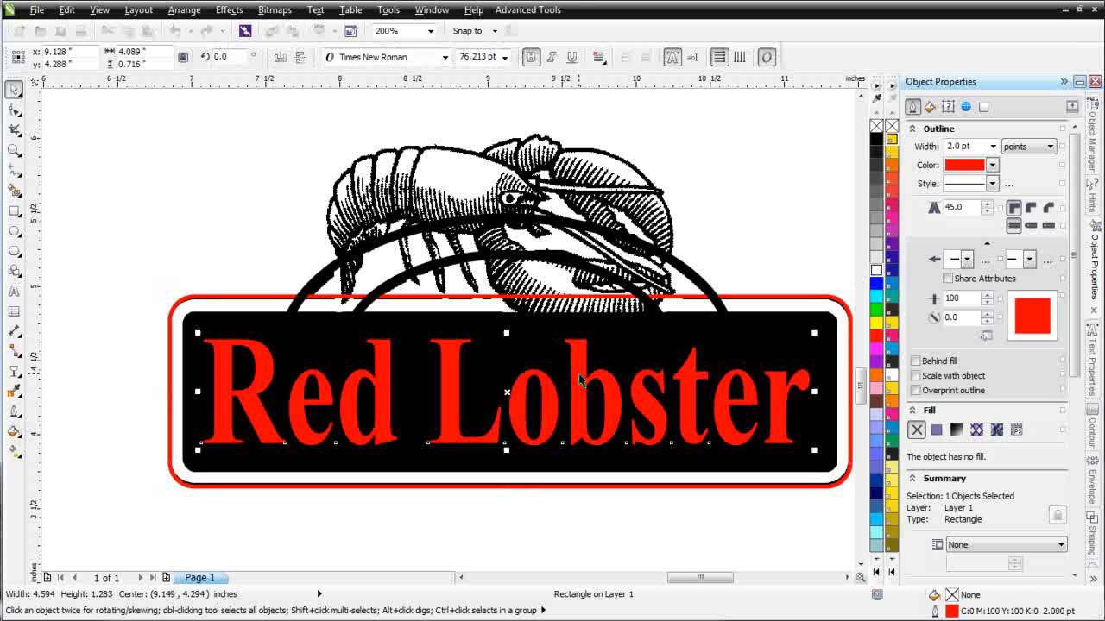
left_click(876, 270)
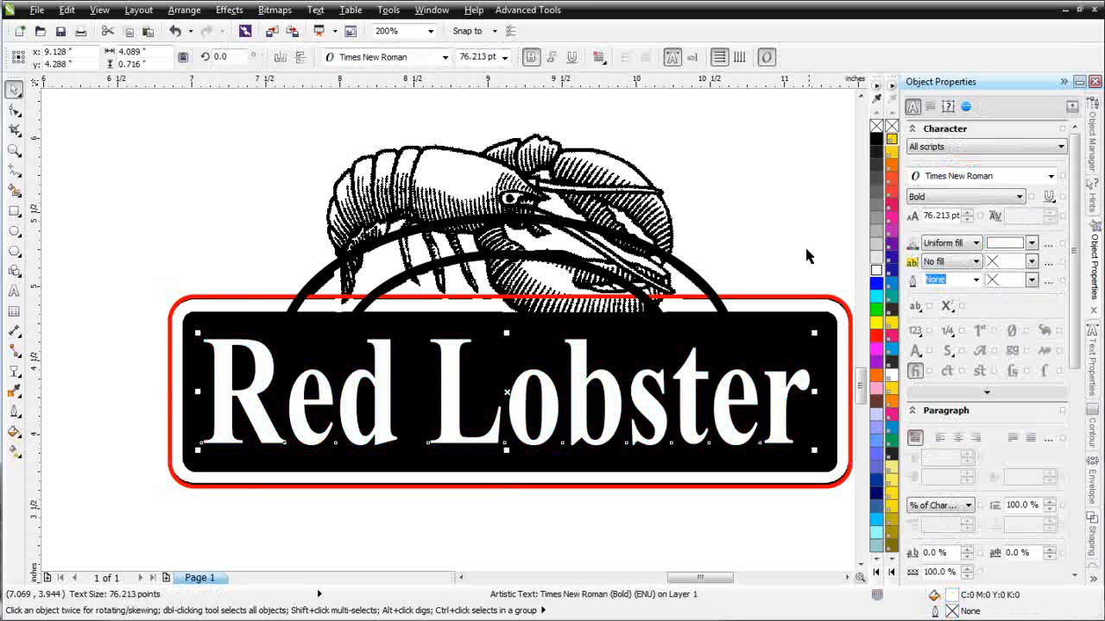
- Change the outer rounded border's outline to black
left_click(706, 186)
left_click(786, 300)
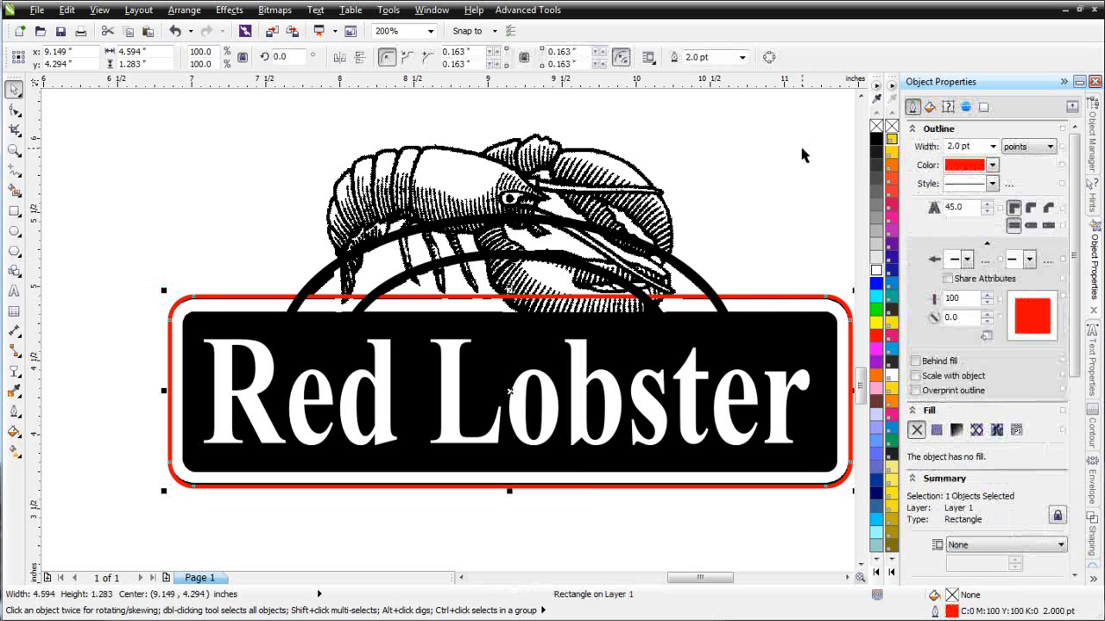
right_click(876, 139)
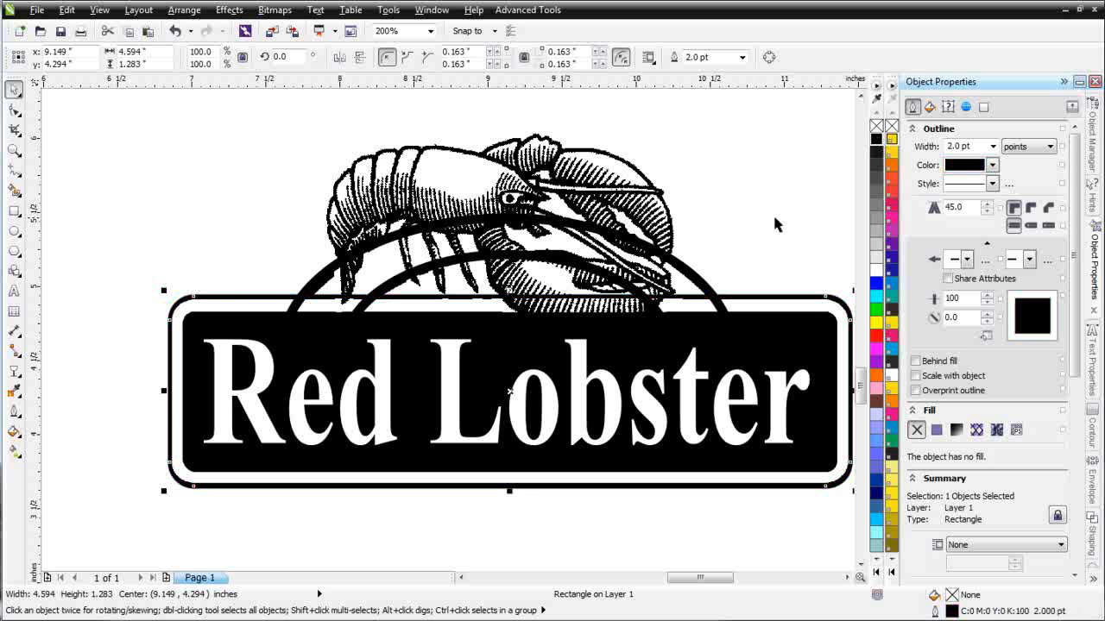
- Shrink the yellow traced lobster to about half size and move it onto the lower logo
left_click(775, 218)
scroll(774, 217, "down", 1)
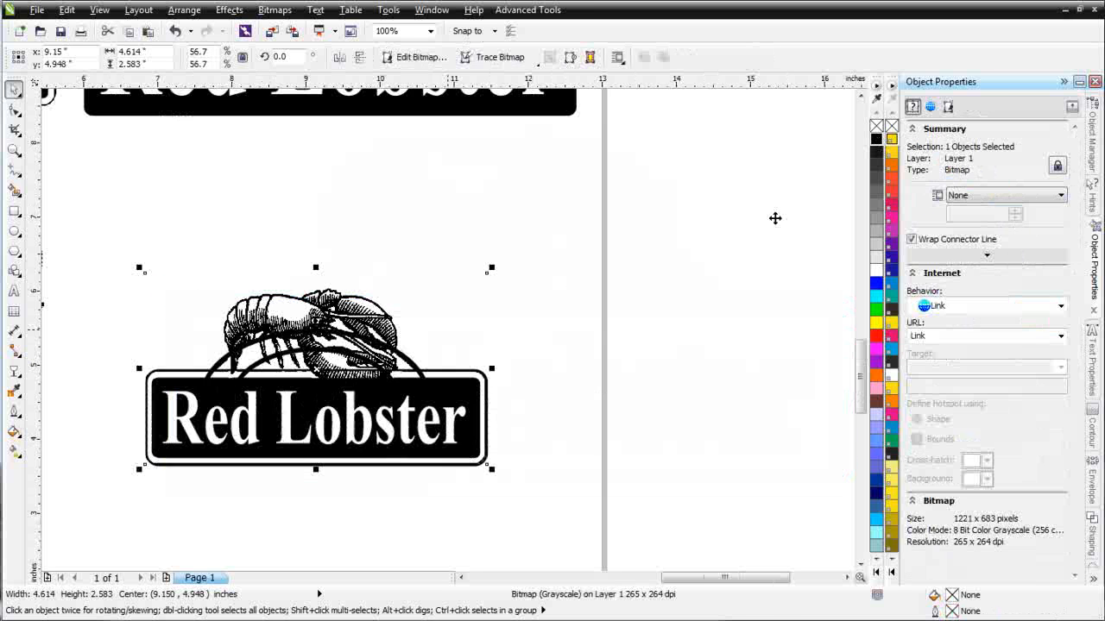
scroll(428, 323, "down", 1)
left_click_drag(78, 225, 276, 363)
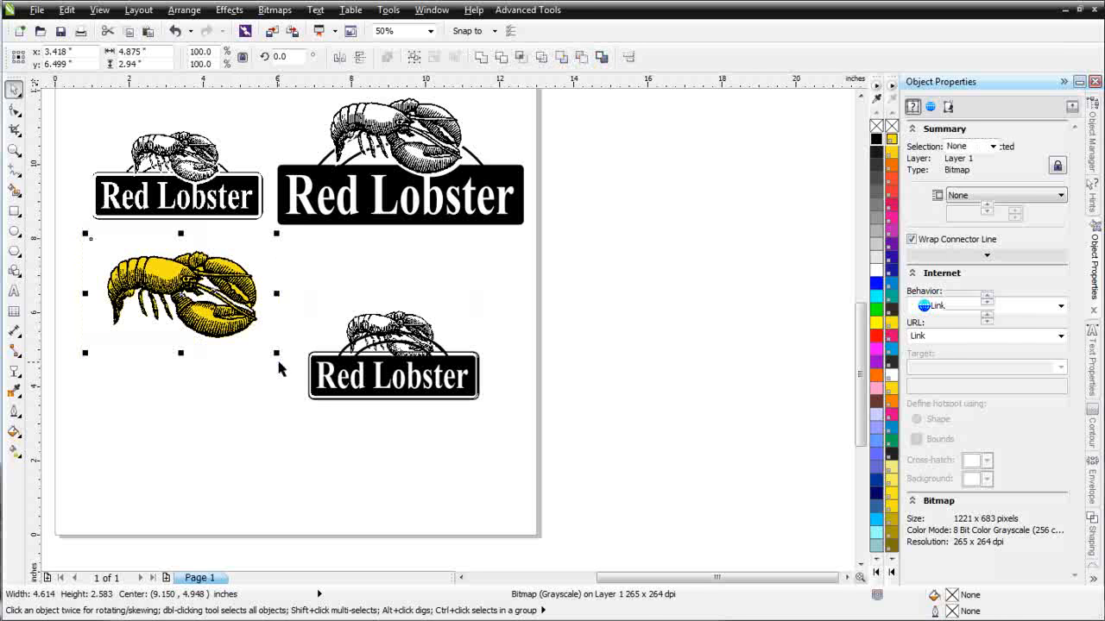
left_click_drag(191, 294, 644, 316)
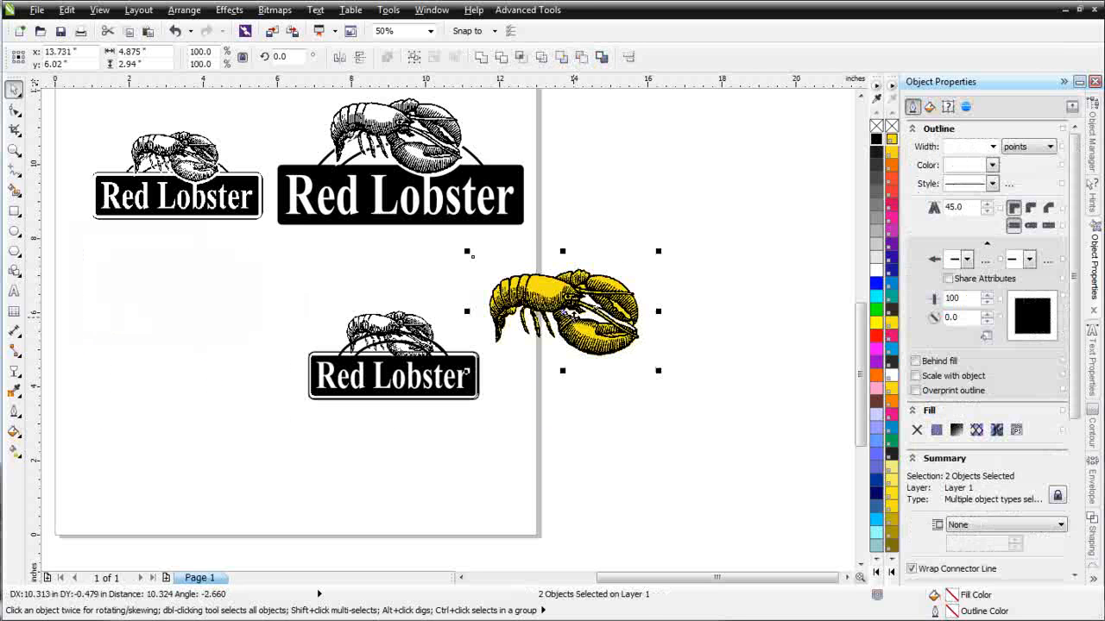
left_click_drag(658, 373, 570, 367)
left_click_drag(518, 284, 391, 330)
- Enlarge the yellow lobster to about 2.63 by 1.59 inches to cover the original lobster
scroll(397, 347, "up", 1)
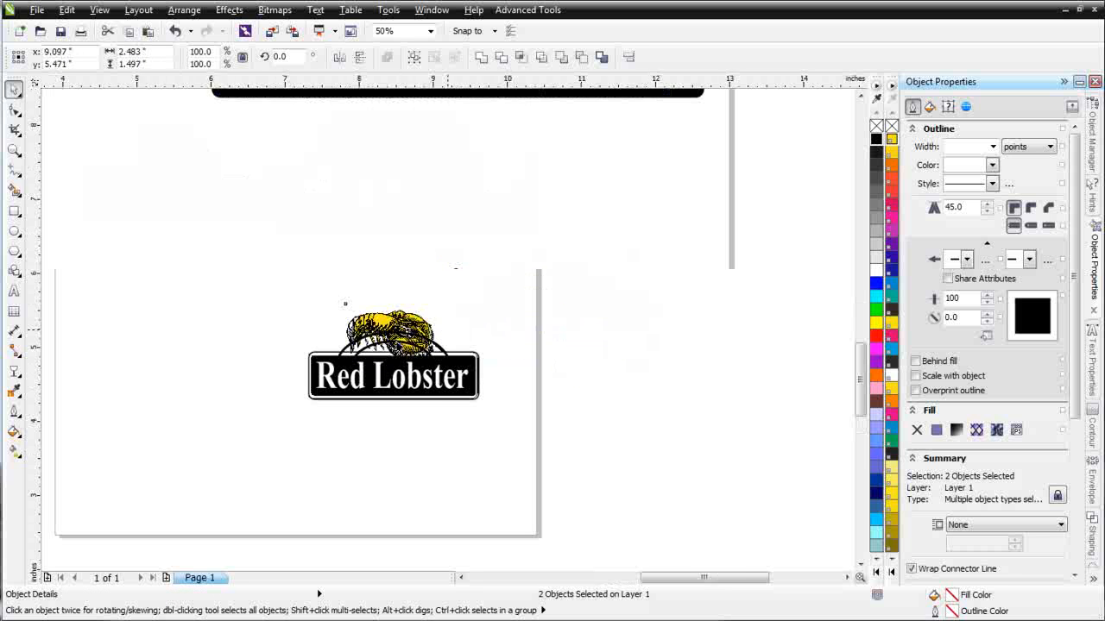
left_click_drag(341, 251, 331, 251)
left_click(539, 380)
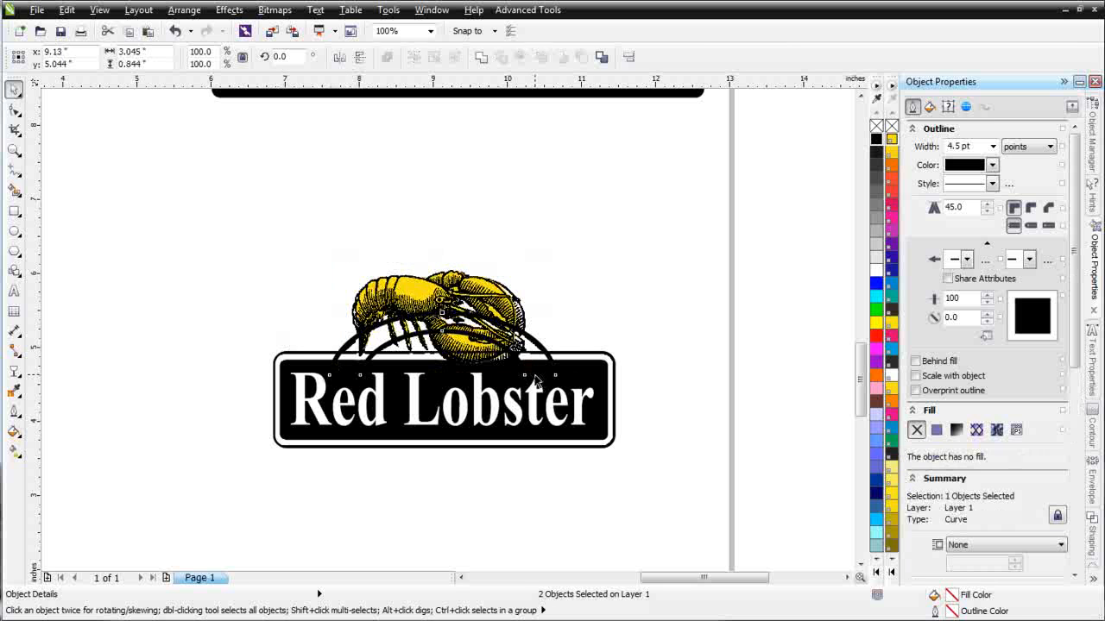
left_click_drag(547, 228, 342, 370)
left_click_drag(524, 370, 539, 393)
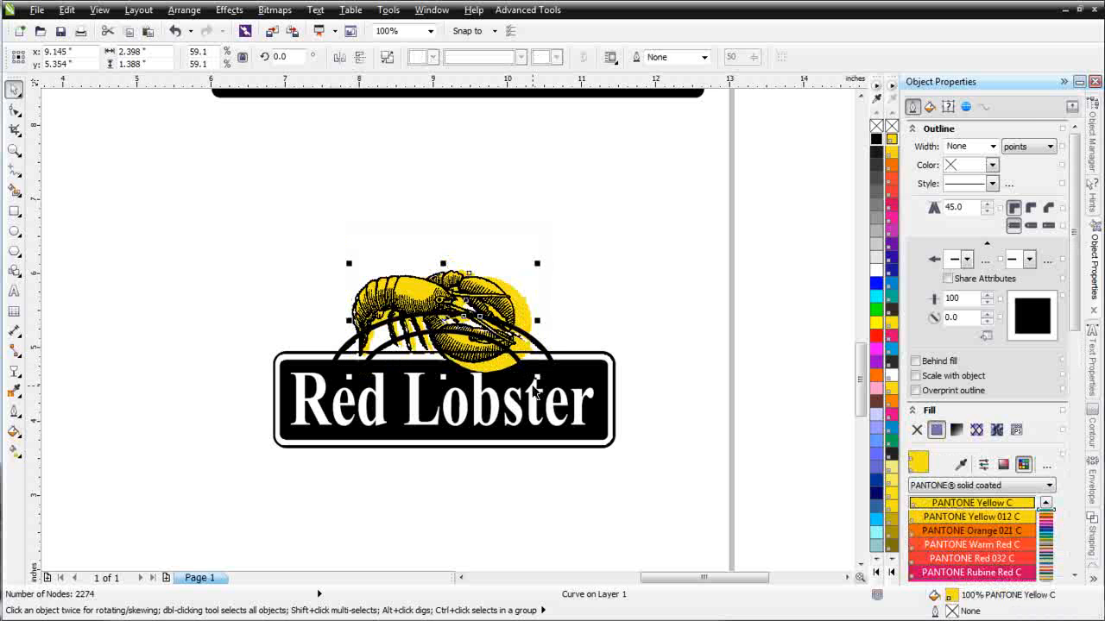
key("ctrl+z")
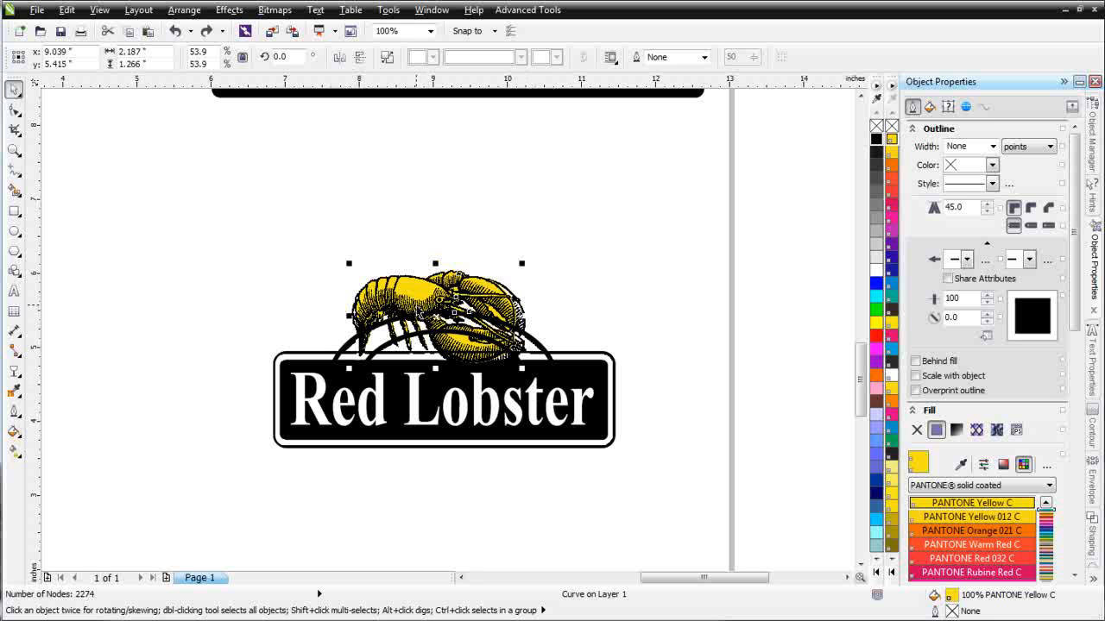
left_click(416, 305, "shift")
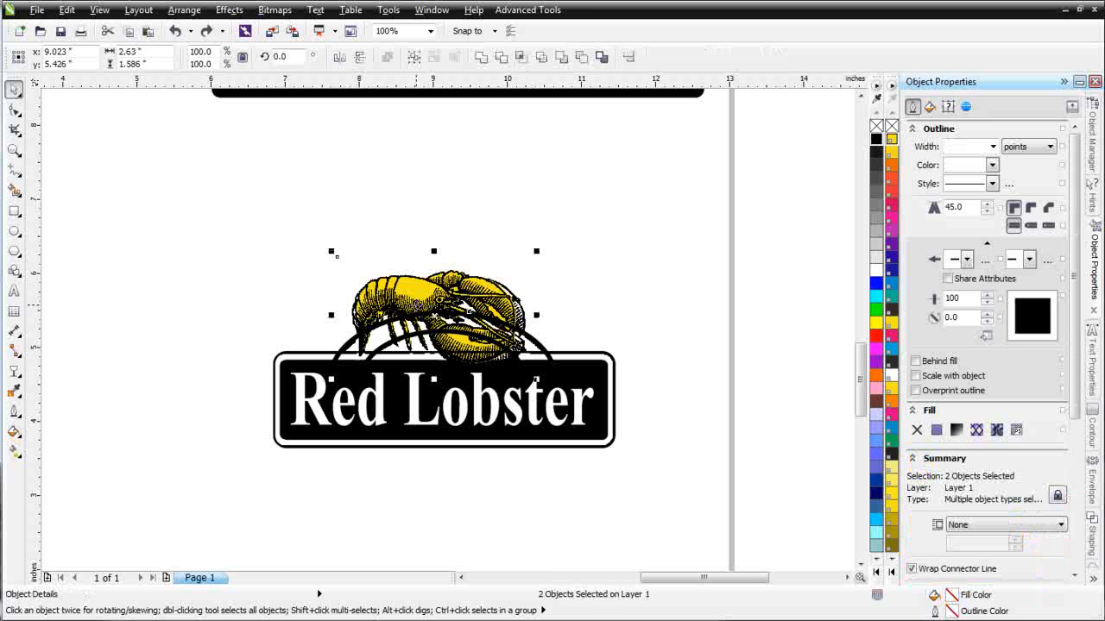
- Enlarge the lobster objects to about 2.82 by 1.7 inches and nudge them down
left_click_drag(537, 380, 546, 385)
scroll(516, 346, "up", 1)
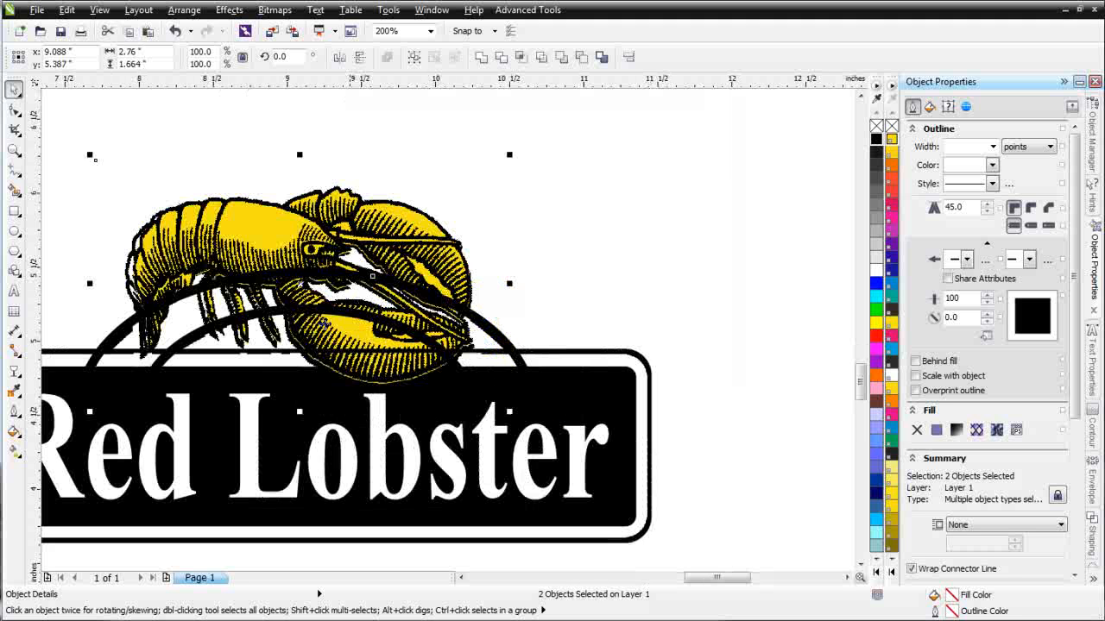
left_click_drag(94, 156, 71, 154)
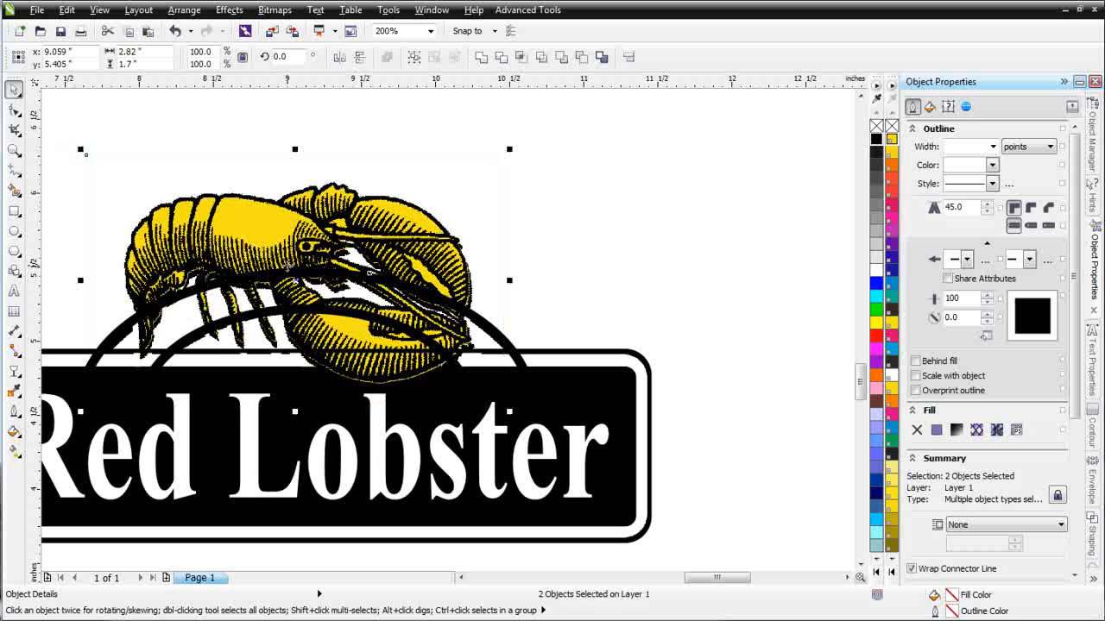
key("Down")
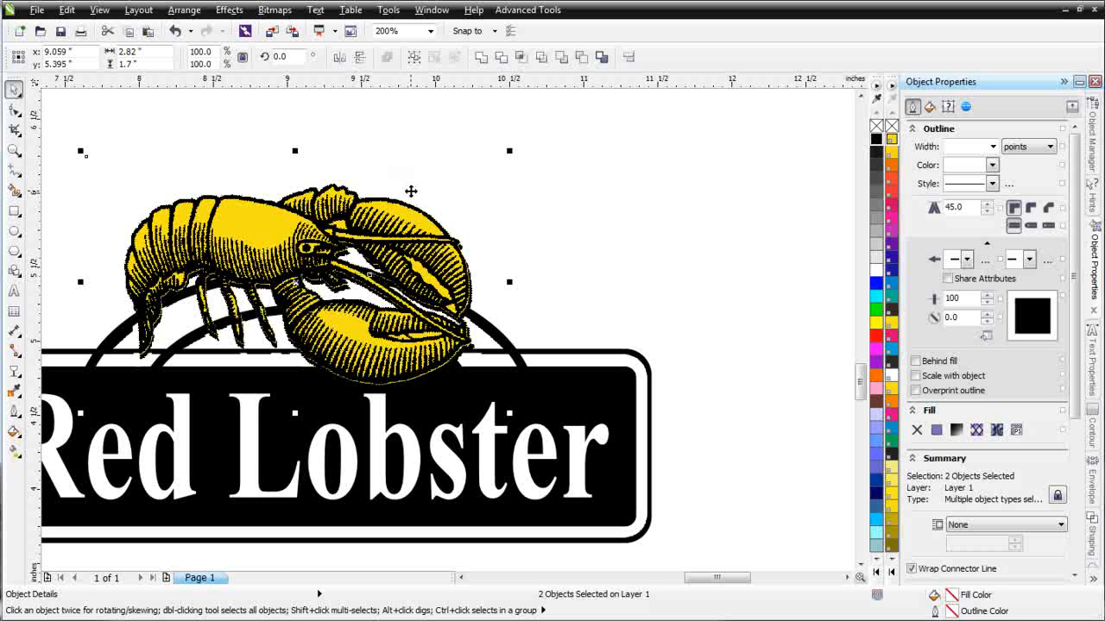
- Check the lobster's Order options, then reselect the yellow lobster curve beneath the bitmap
scroll(413, 281, "down", 1)
scroll(402, 392, "up", 1)
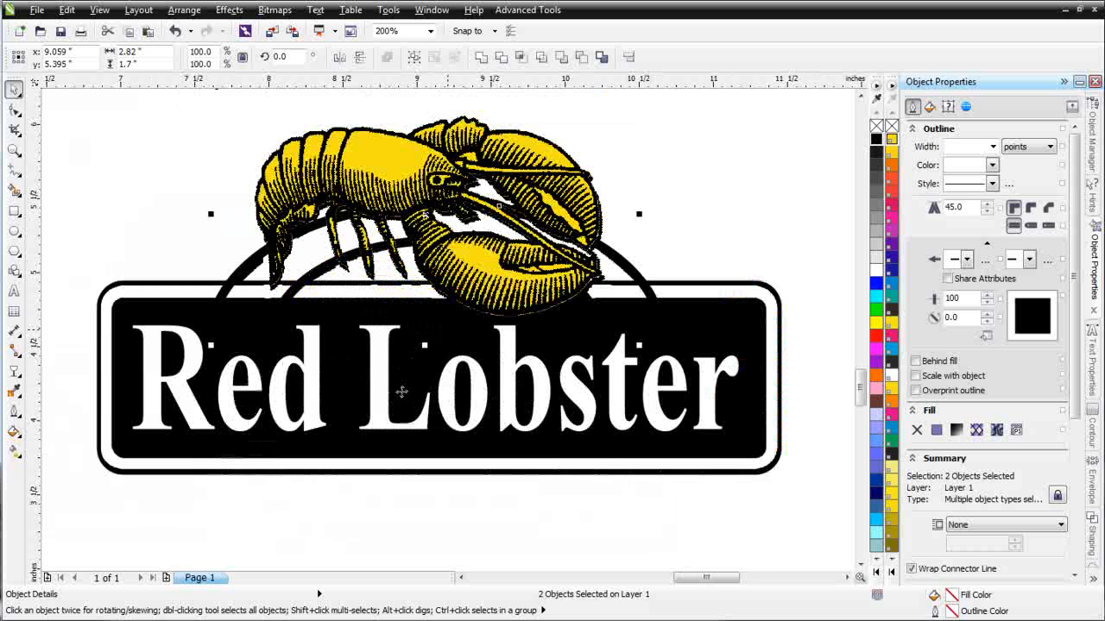
right_click(425, 199)
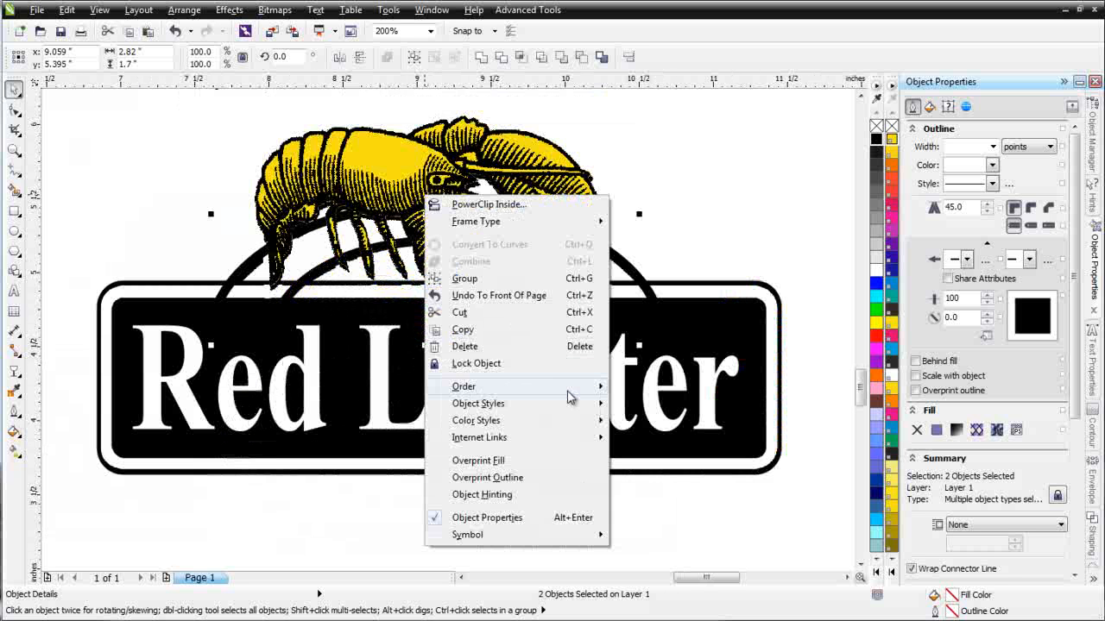
mouse_move(571, 390)
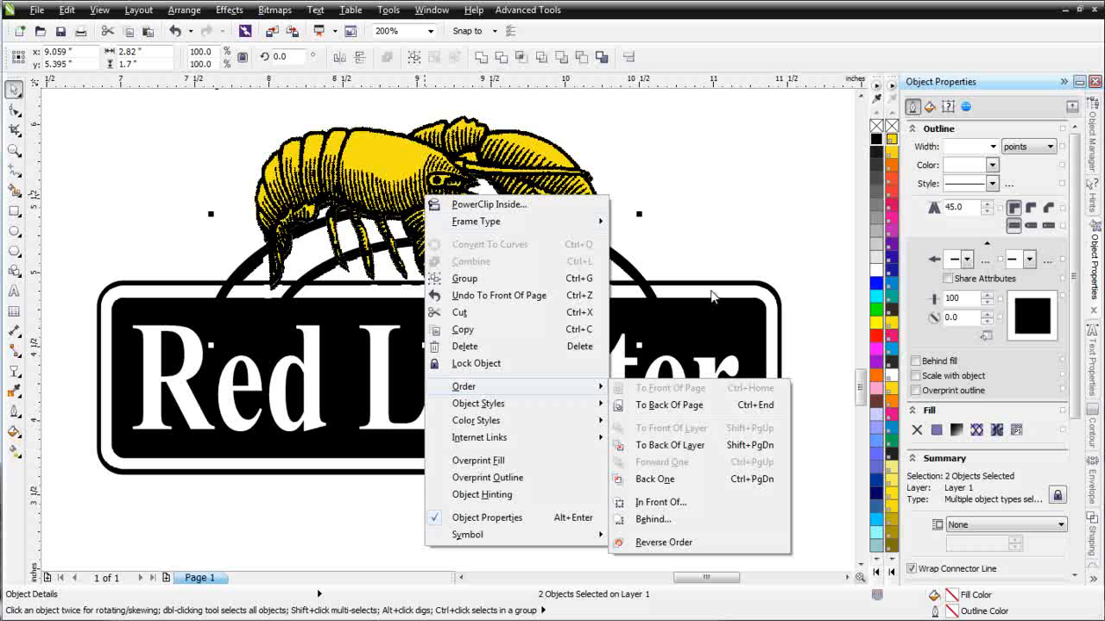
left_click(751, 232)
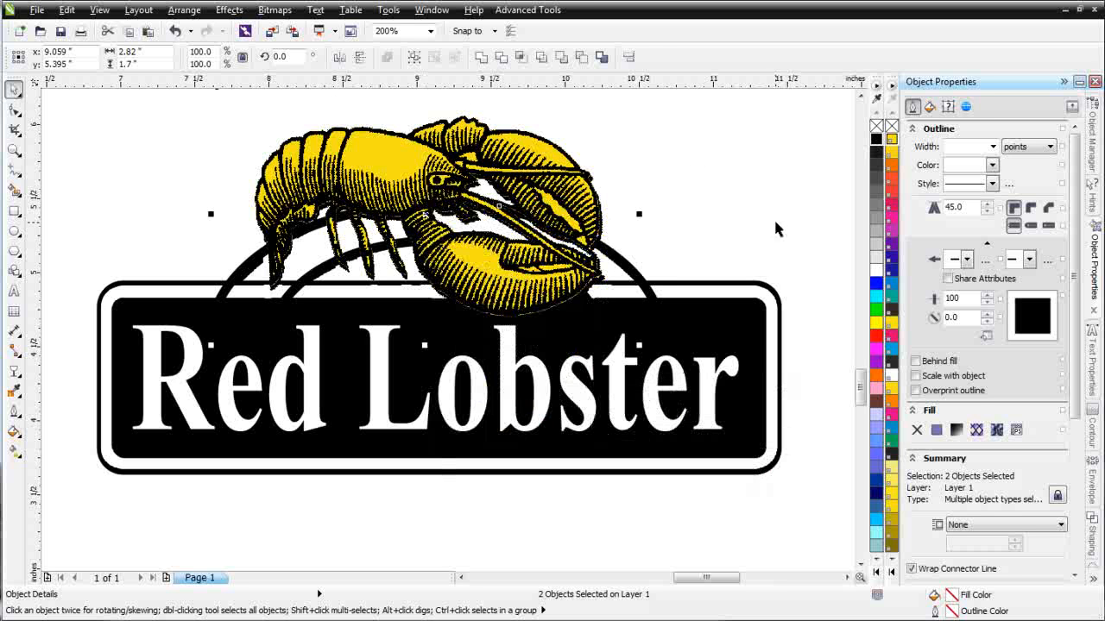
left_click(774, 219)
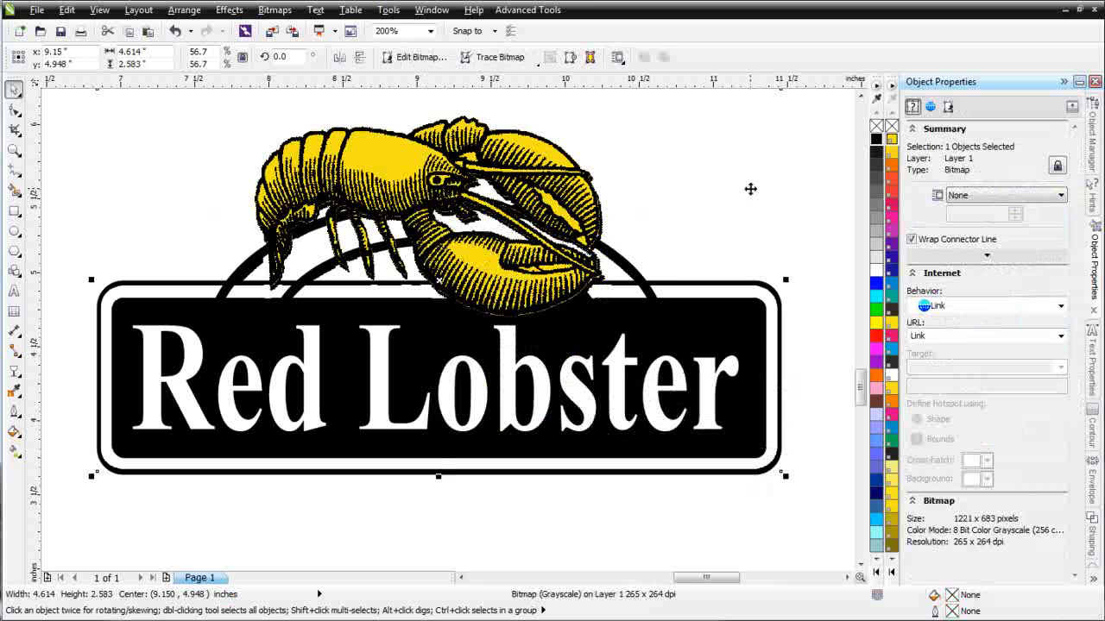
left_click(518, 266)
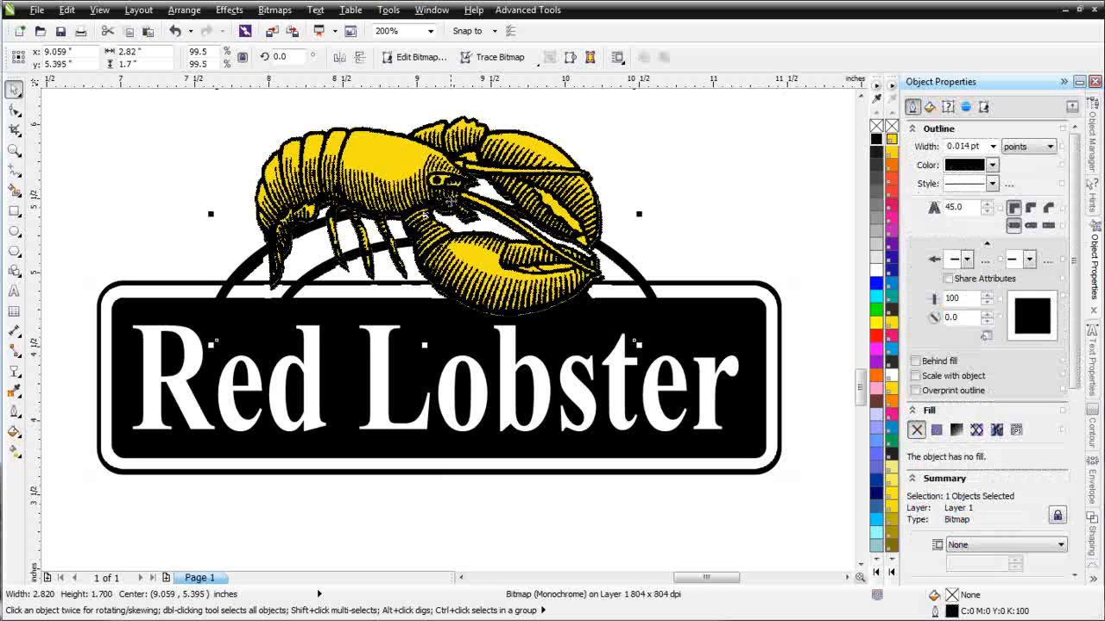
left_click(395, 173)
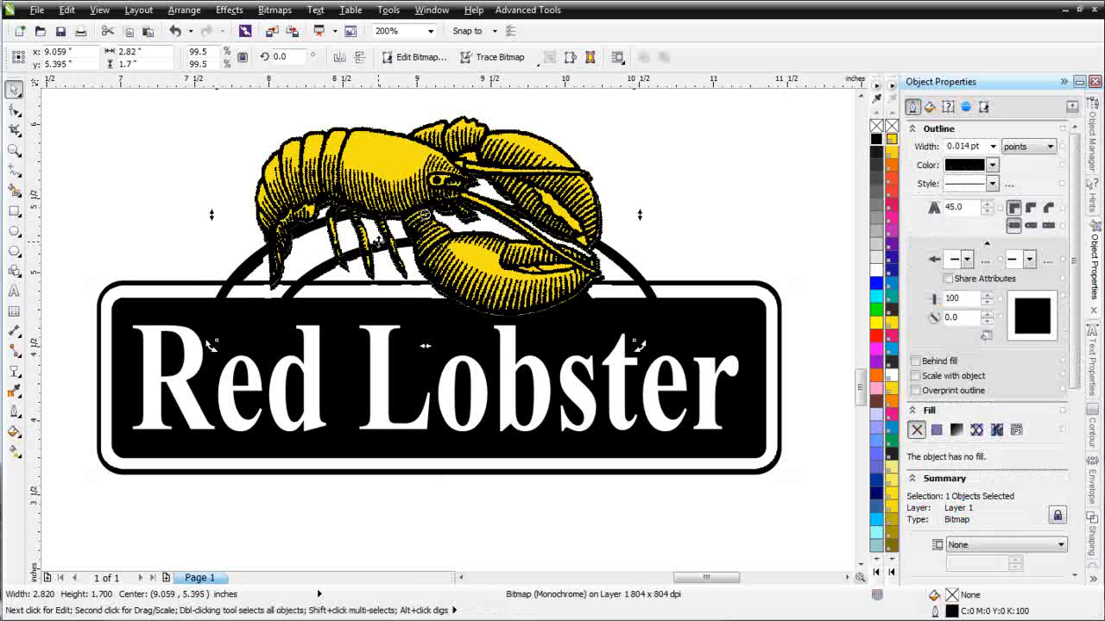
left_click(395, 183)
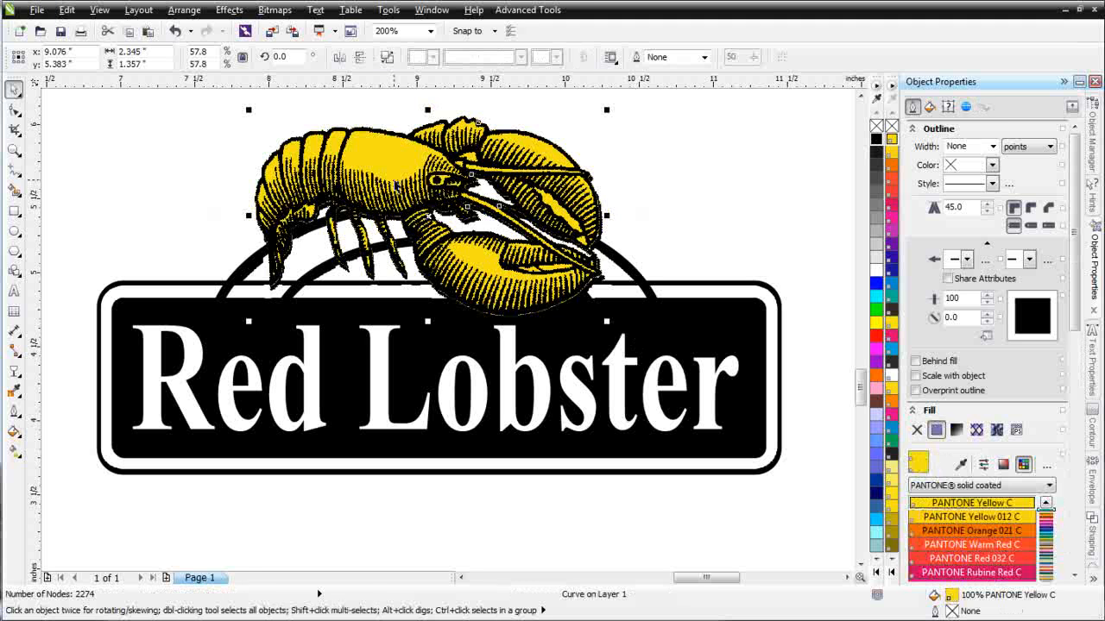
- Give the traced lobster a 10.0 pt outline with rounded corners and line caps
left_click(991, 147)
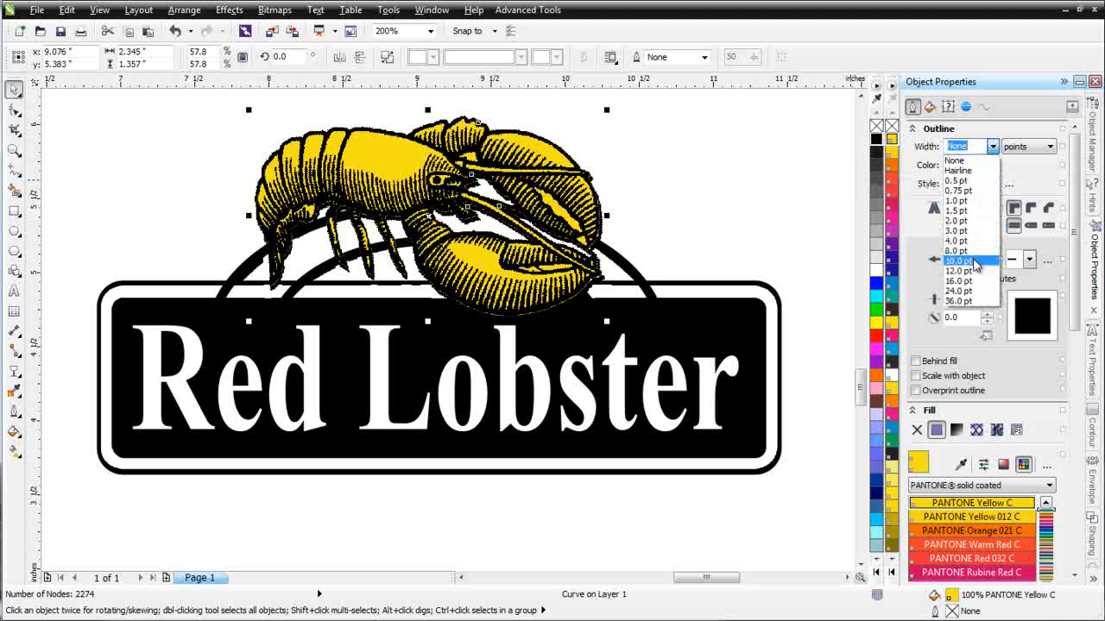
left_click(975, 261)
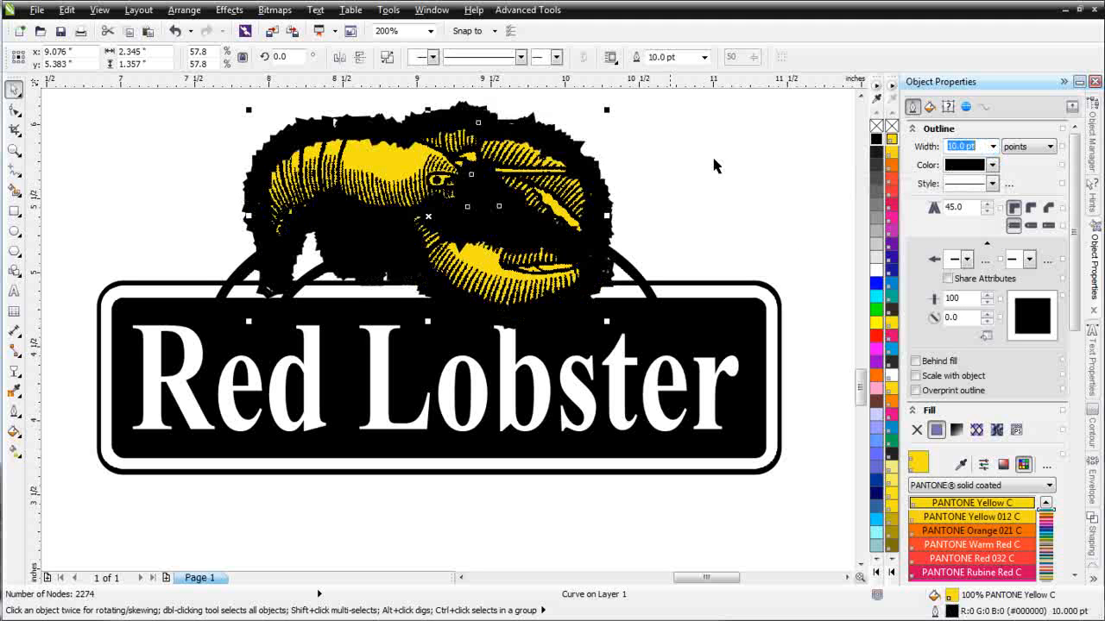
left_click(1032, 210)
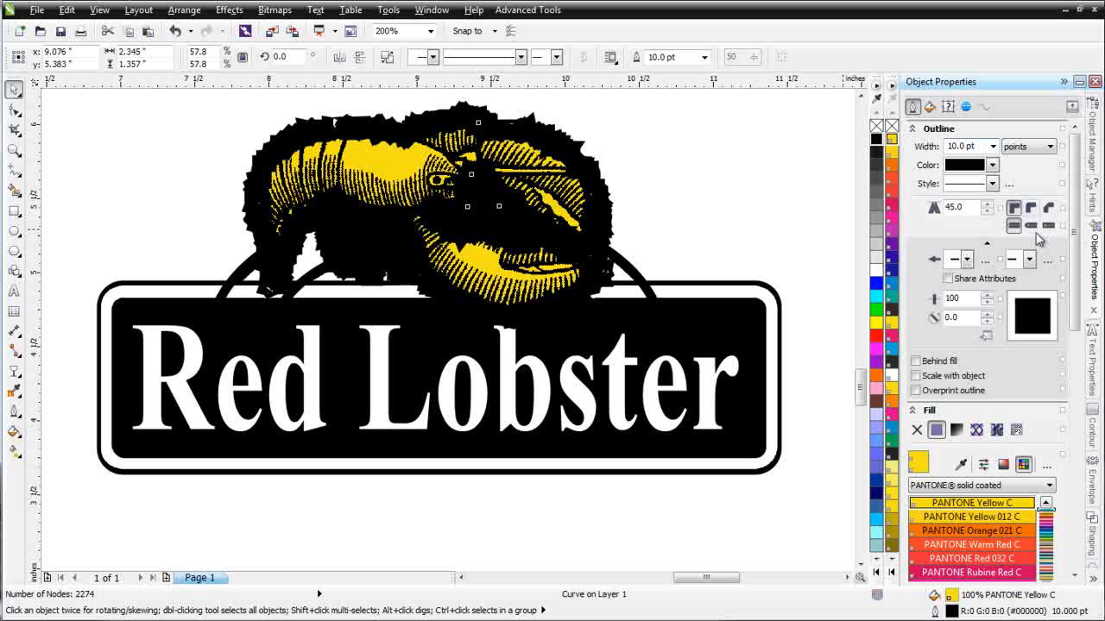
left_click(1032, 227)
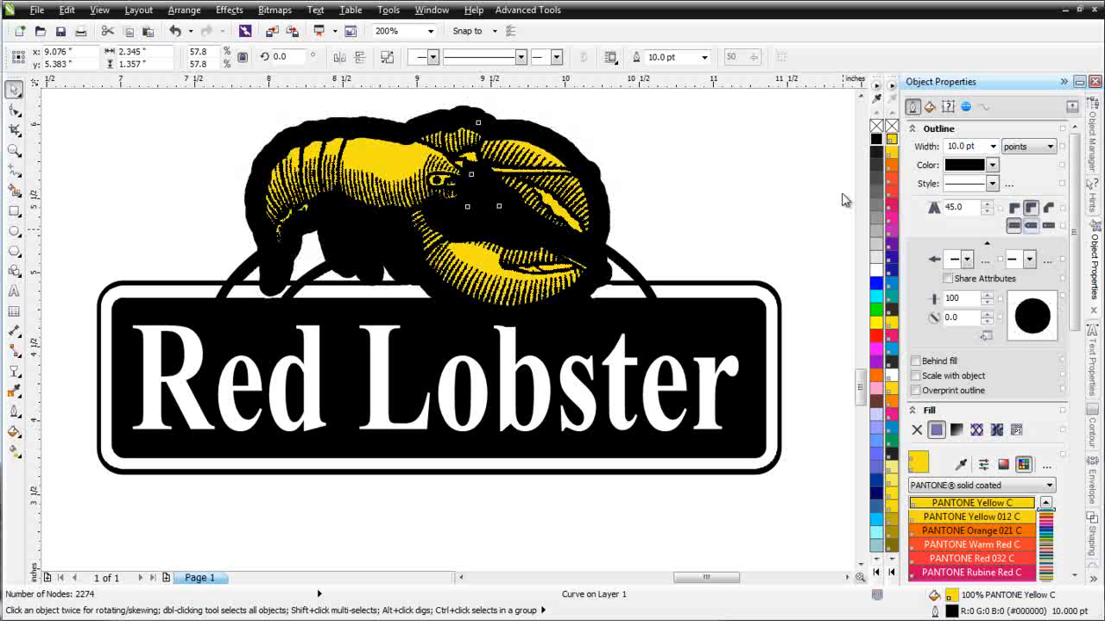
- Make the lobster's outline and fill white and reduce the outline to 4.0 pt
right_click(876, 269)
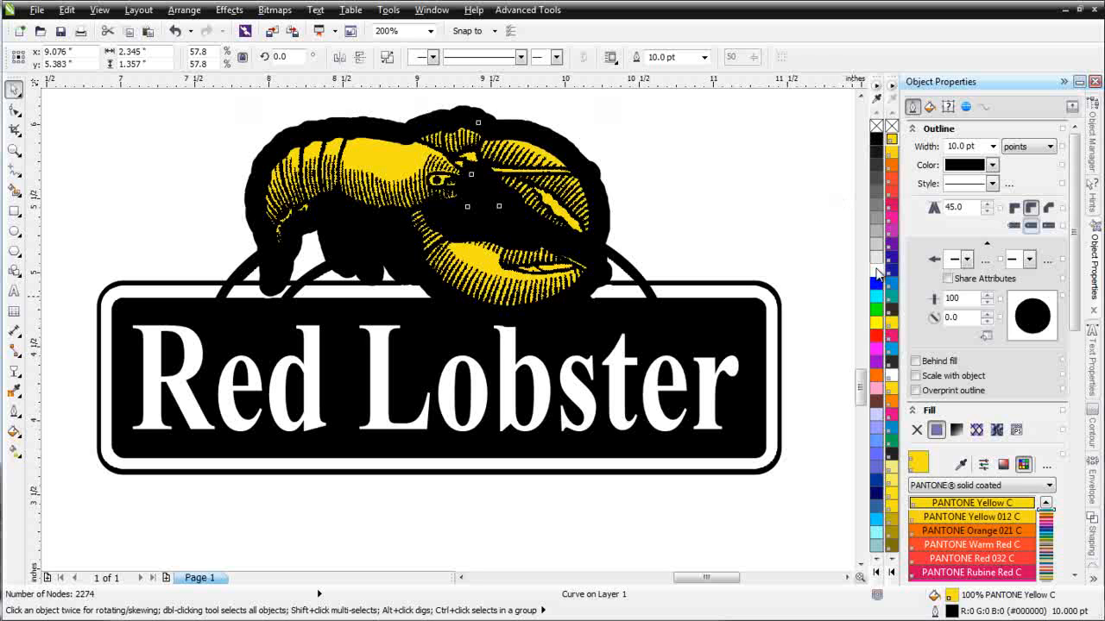
left_click(876, 271)
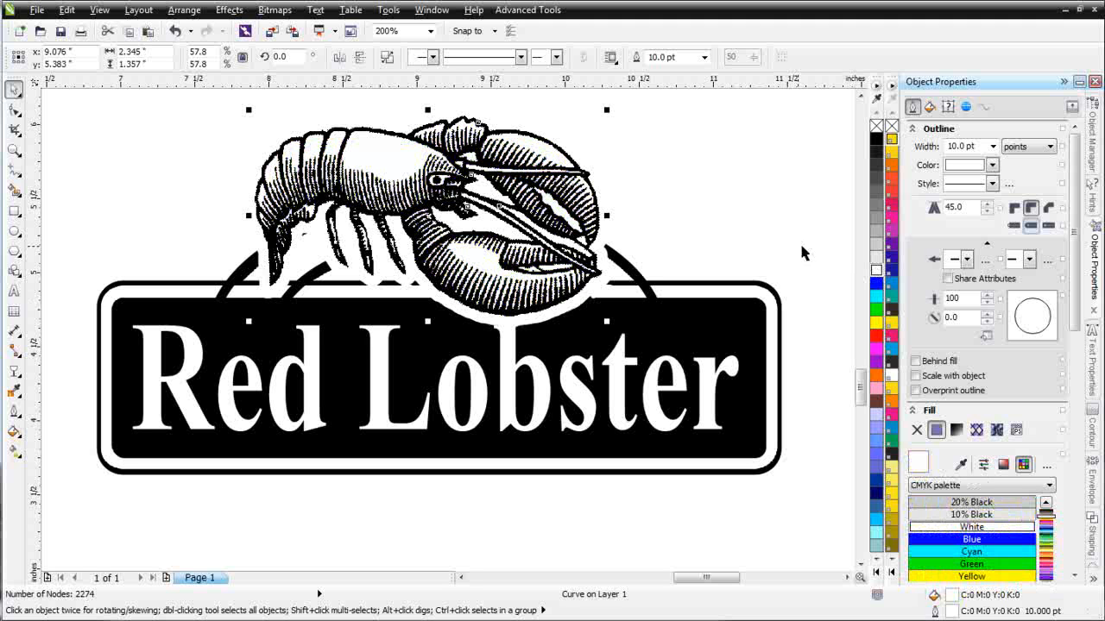
left_click(994, 146)
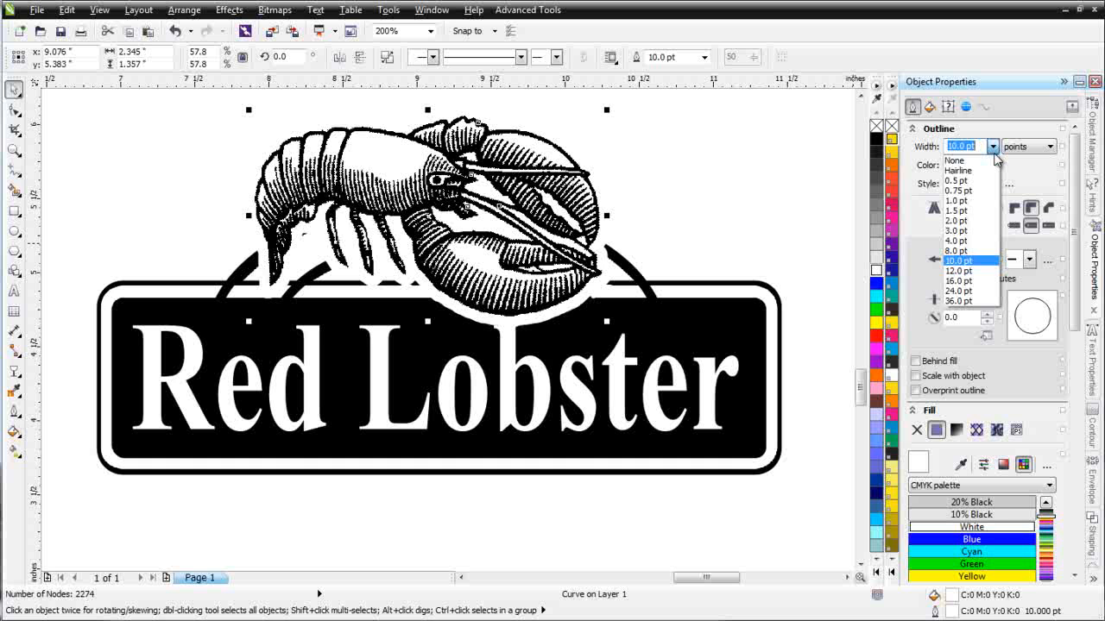
left_click(982, 241)
key("Tab")
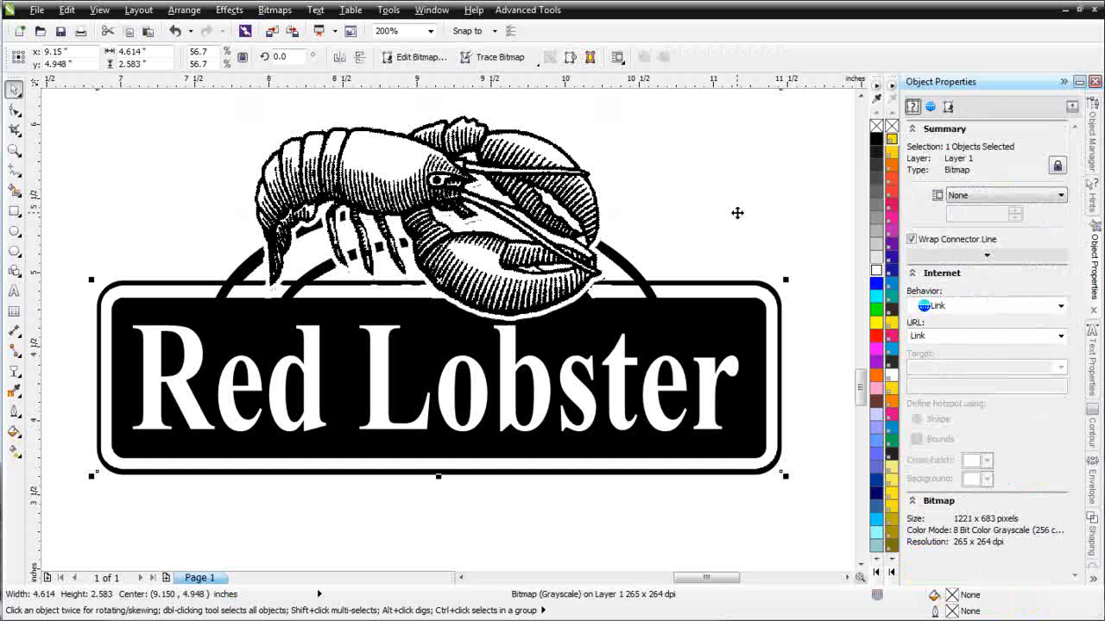
- Place a copy of the logo bitmap to the right
left_click(721, 233)
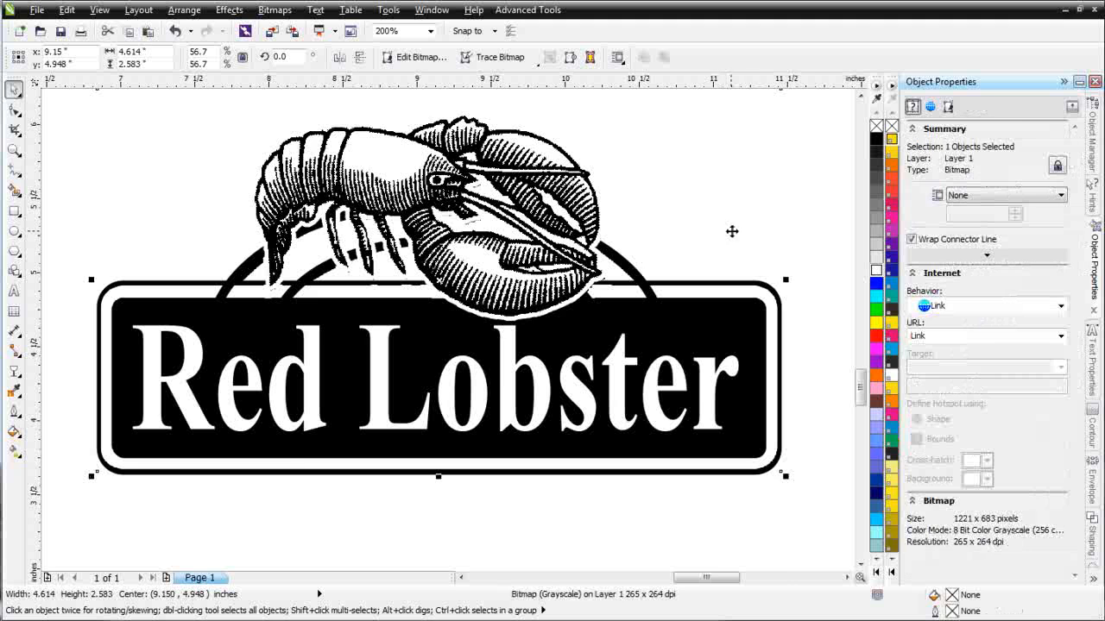
scroll(732, 231, "down", 1)
left_click_drag(436, 330, 811, 325)
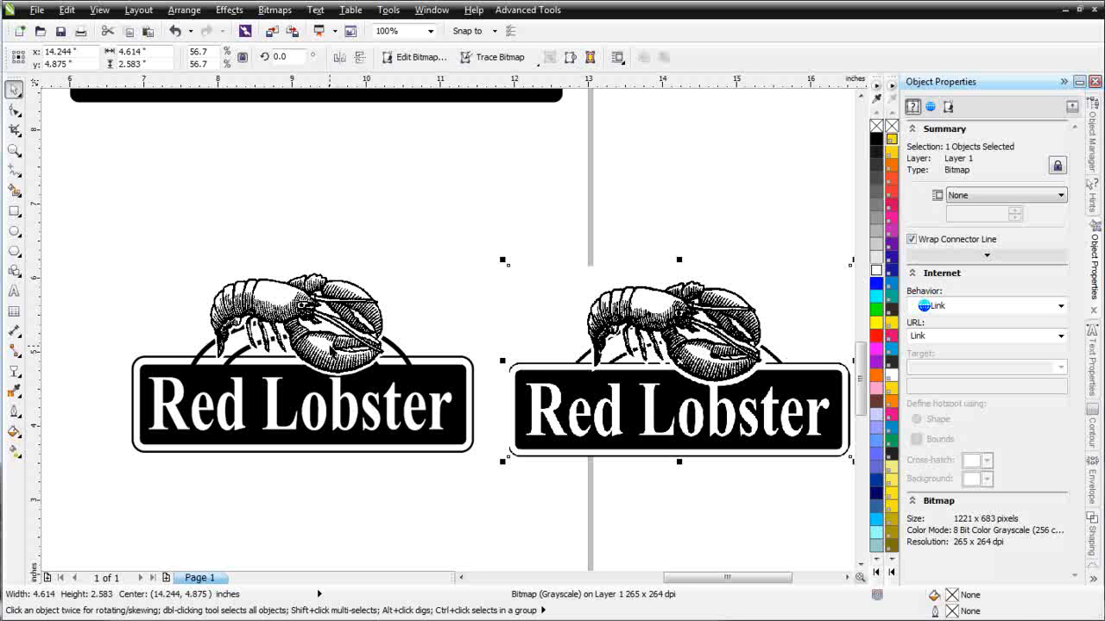
- Widen the white lobster backing shape's outline to 8.0 pt
left_click(322, 345)
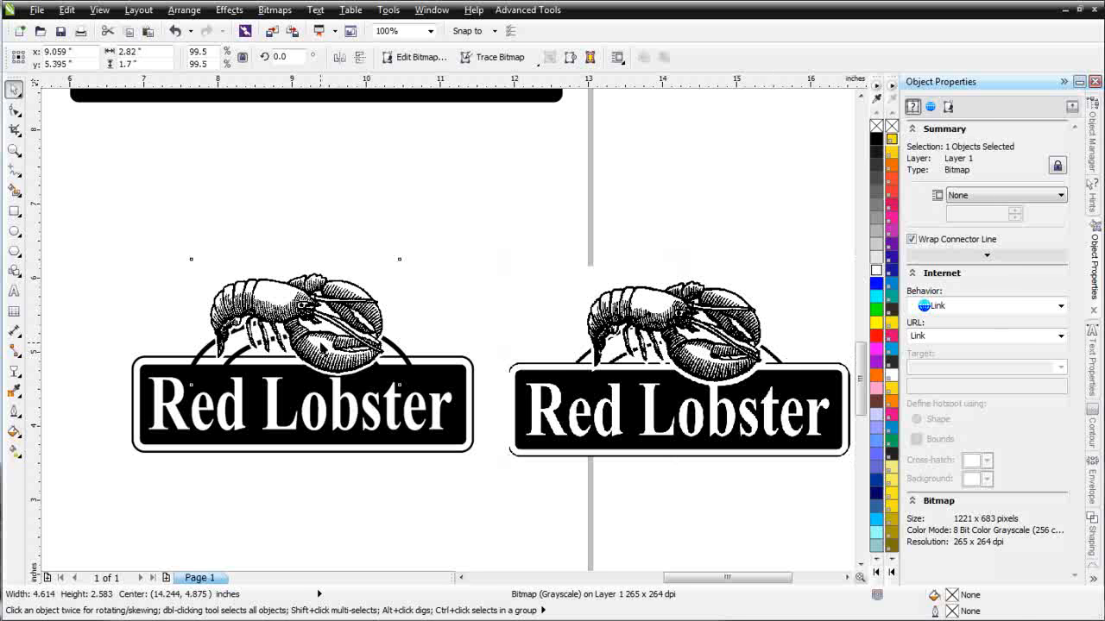
left_click(321, 343, "alt")
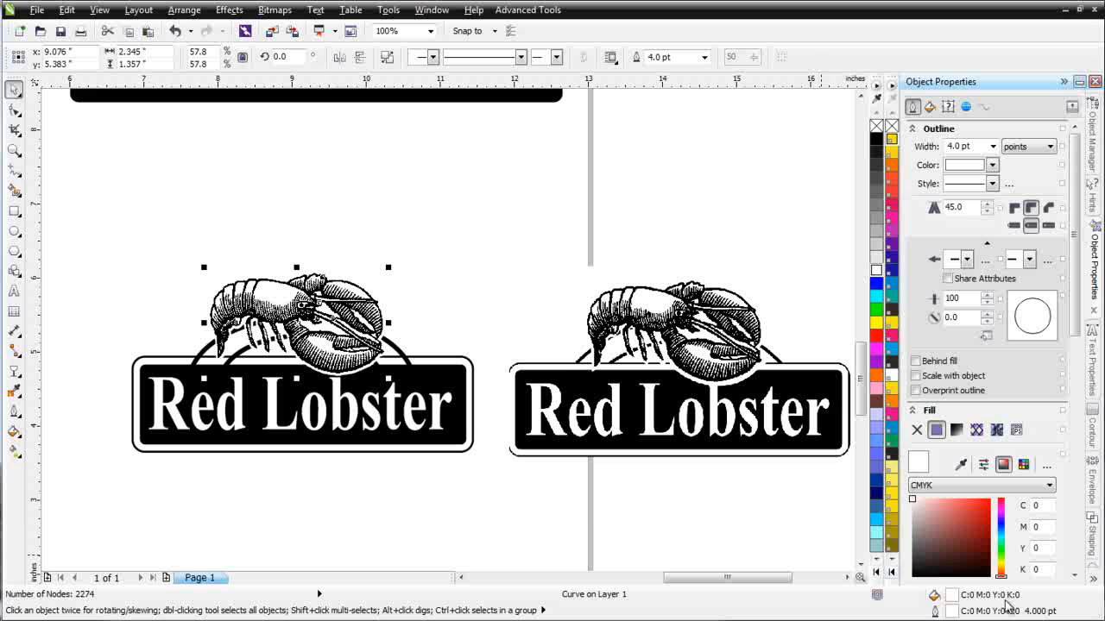
left_click(993, 146)
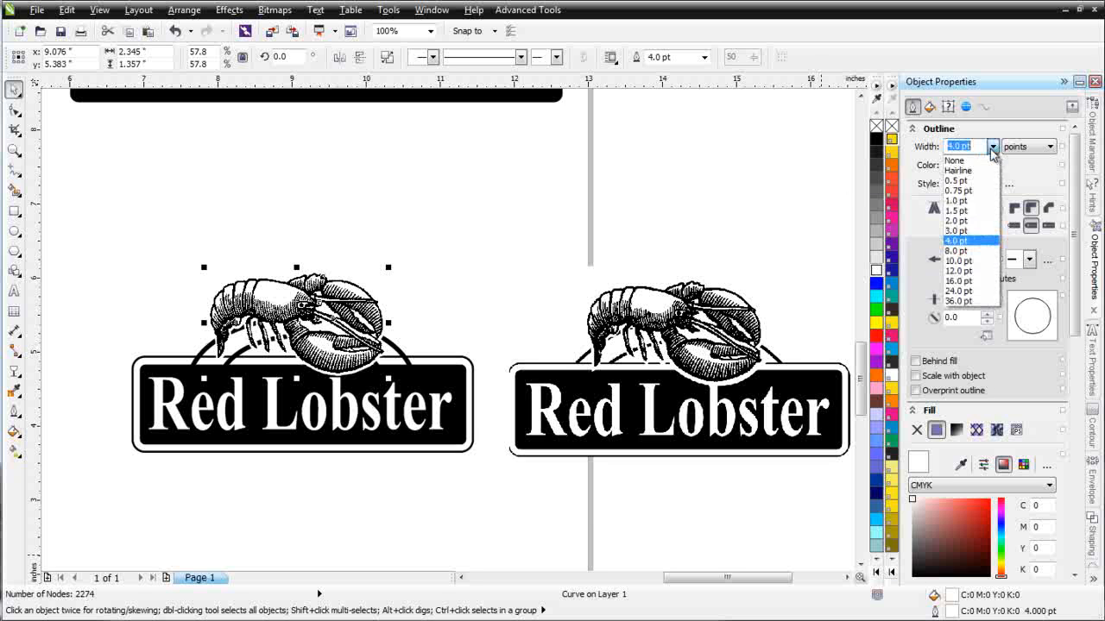
left_click(957, 251)
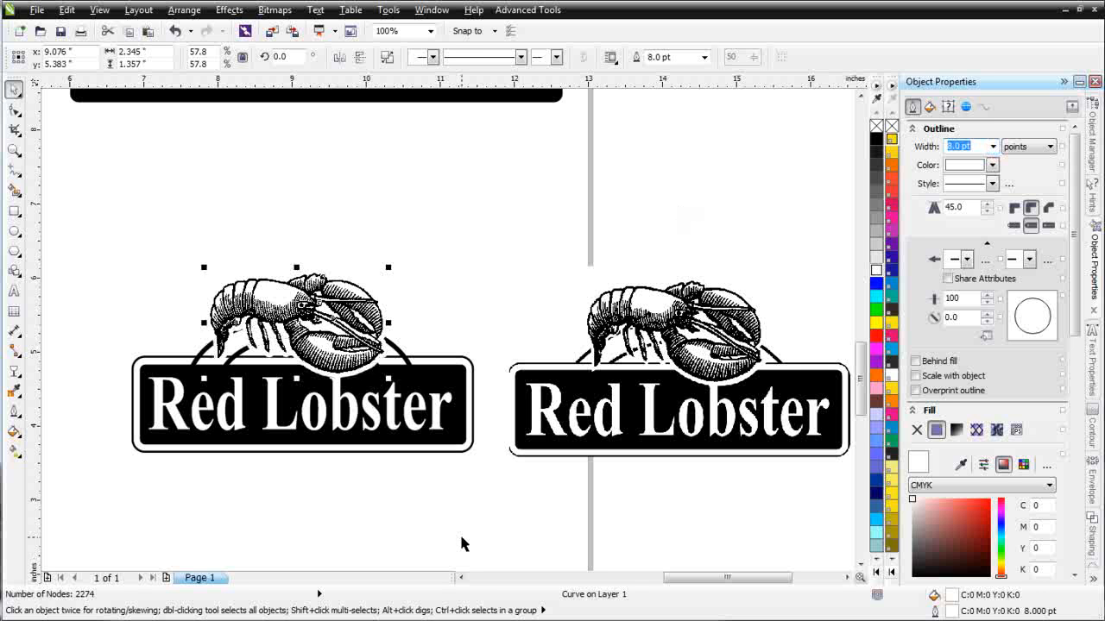
- Nudge the original logo on the right slightly upward
left_click(630, 456)
left_click_drag(706, 406, 701, 391)
left_click(248, 295)
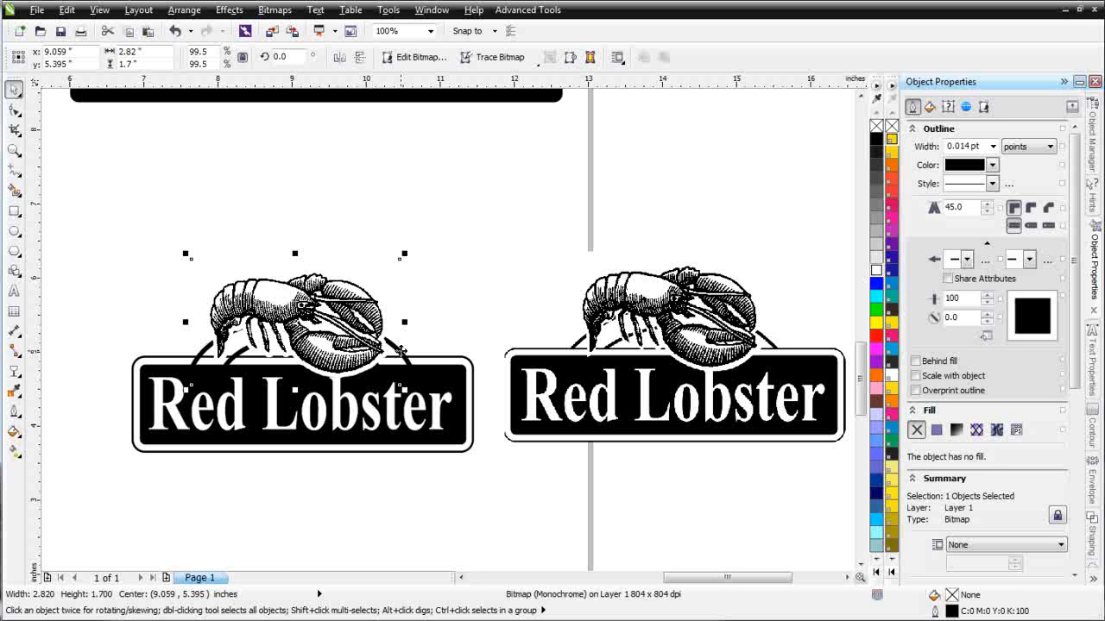
- Send the arc behind the lobster to the back of the page
left_click(403, 354)
left_click(406, 360)
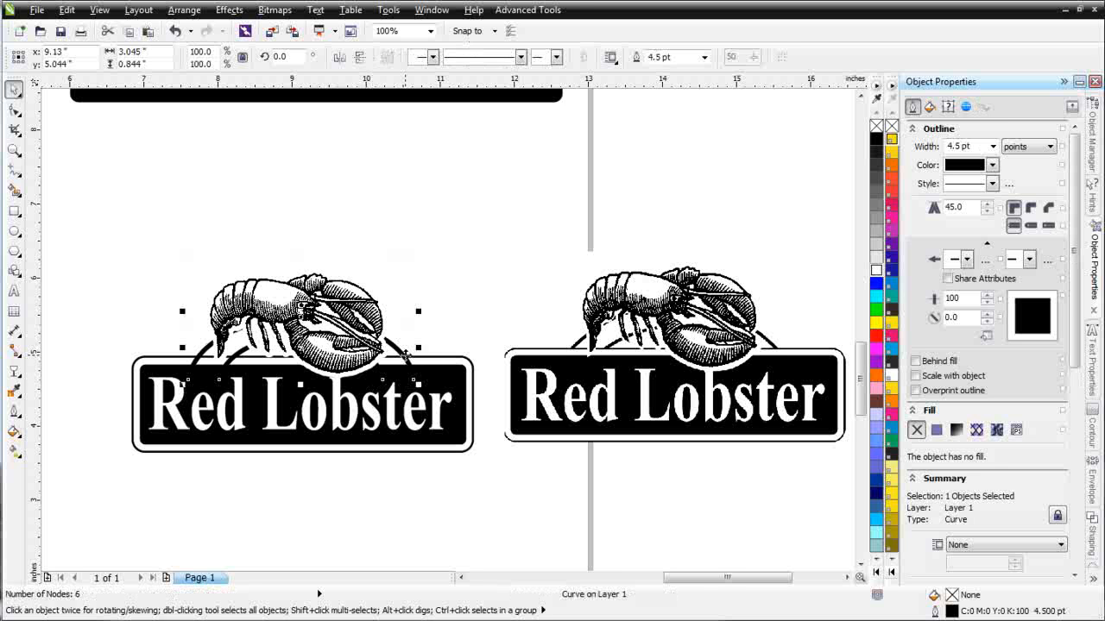
right_click(407, 364)
mouse_move(509, 186)
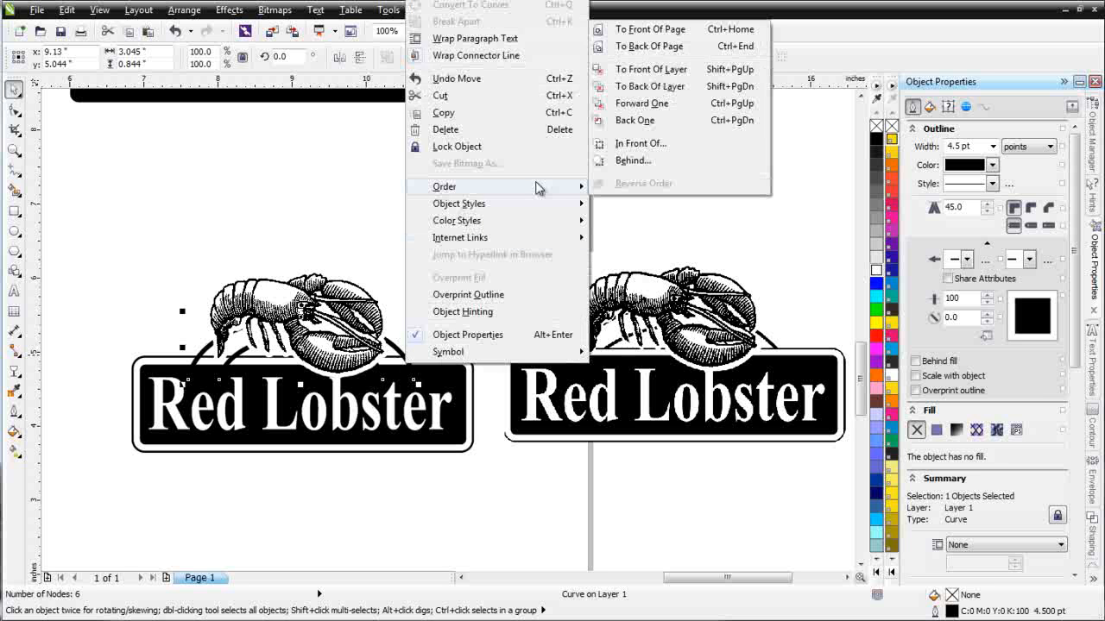
left_click(682, 47)
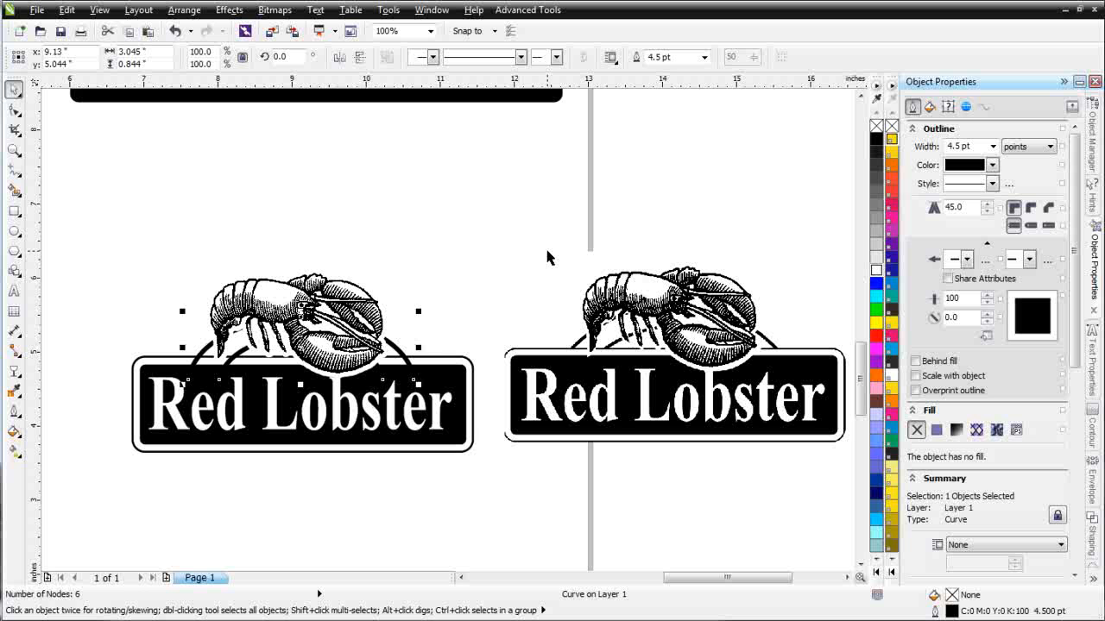
- Send the outer banner rectangle to the back of the page and fill it white
left_click(467, 359)
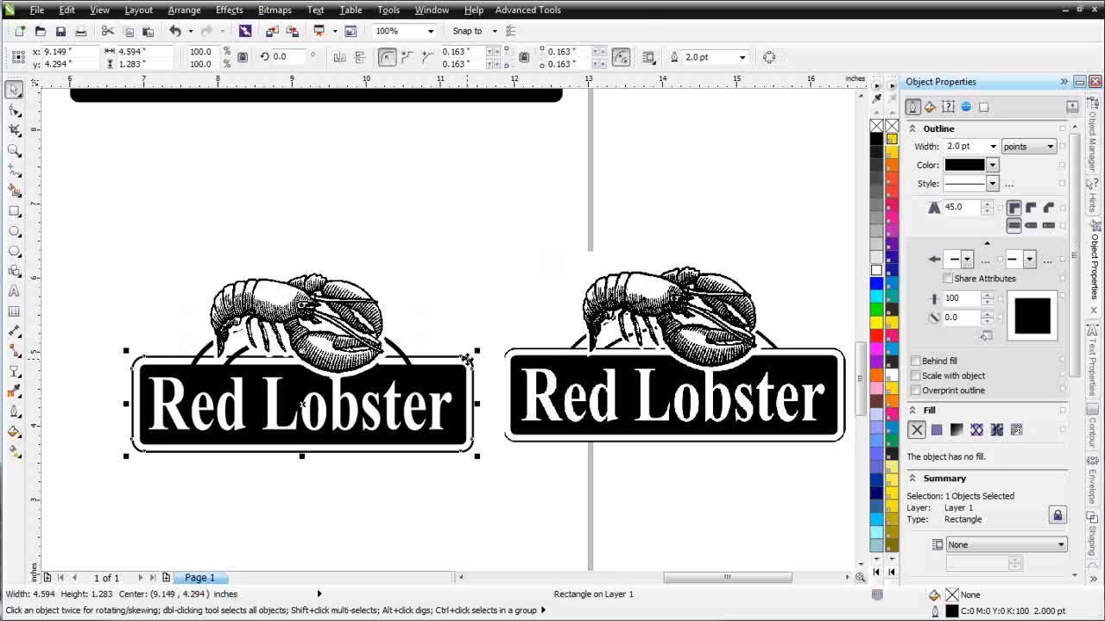
right_click(467, 359)
mouse_move(601, 187)
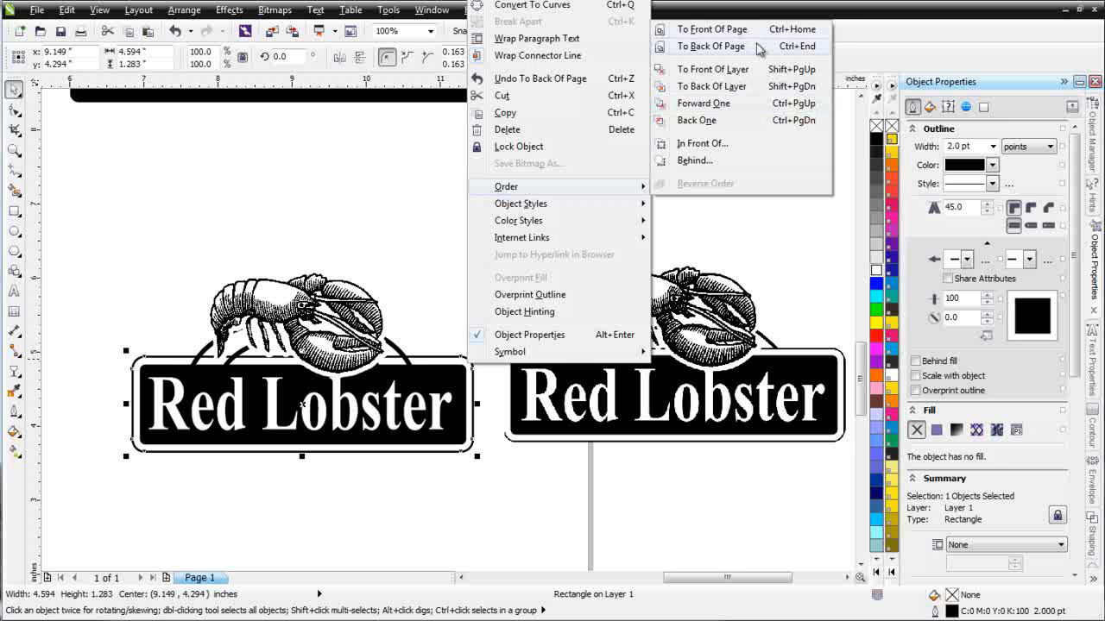
left_click(758, 48)
left_click(876, 270)
- Send the arc to the back again so it sits behind the white banner rectangle
left_click(404, 362)
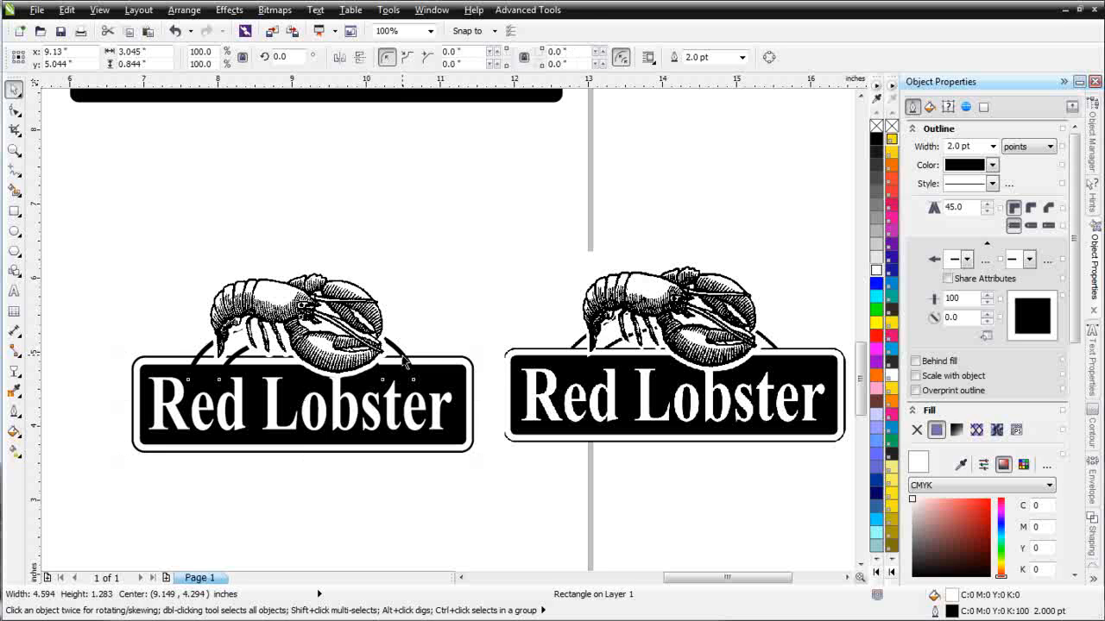
right_click(403, 363)
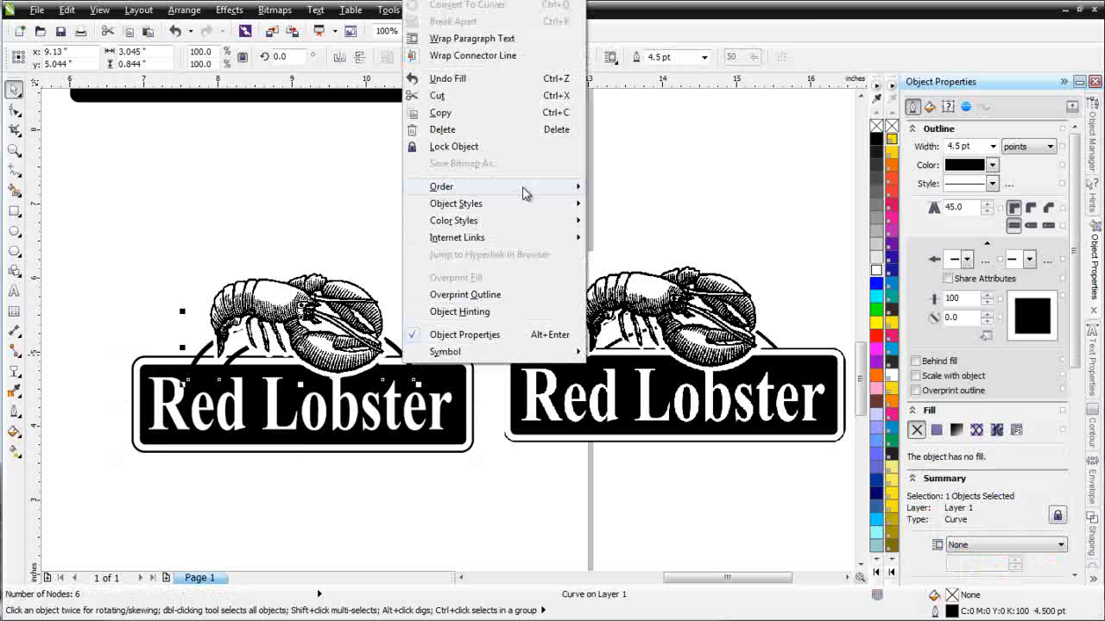
mouse_move(527, 186)
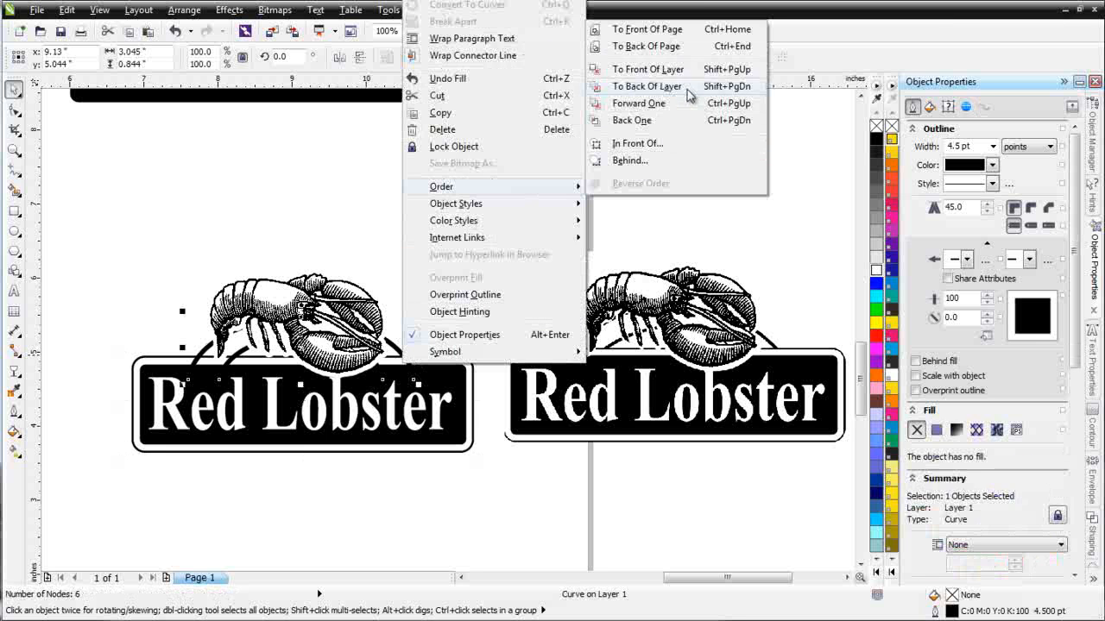
left_click(643, 46)
left_click(513, 312)
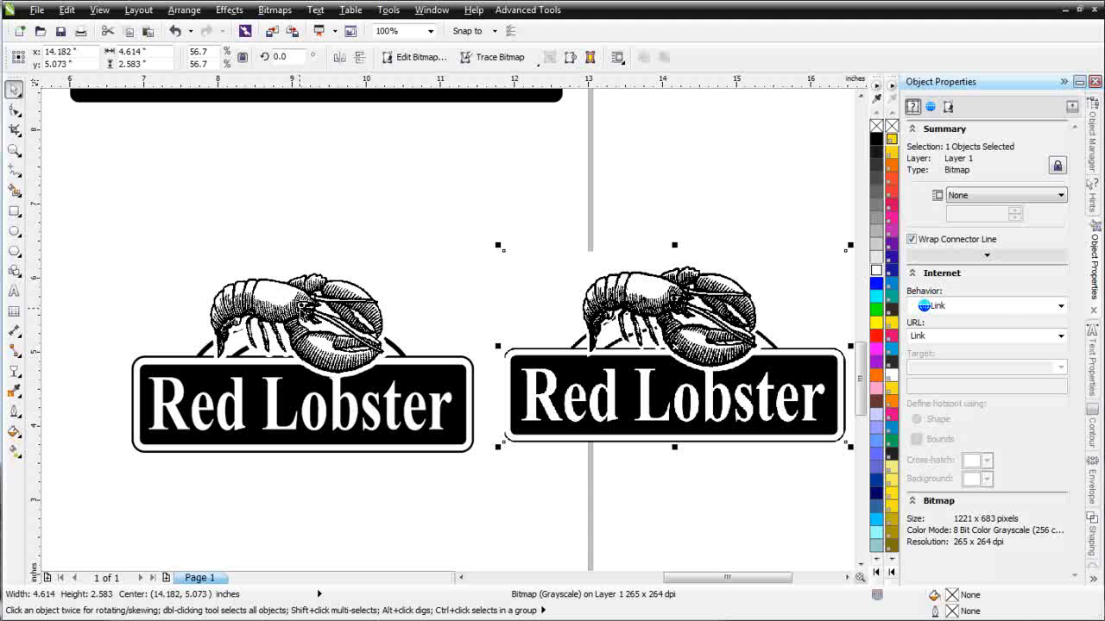
left_click(302, 310)
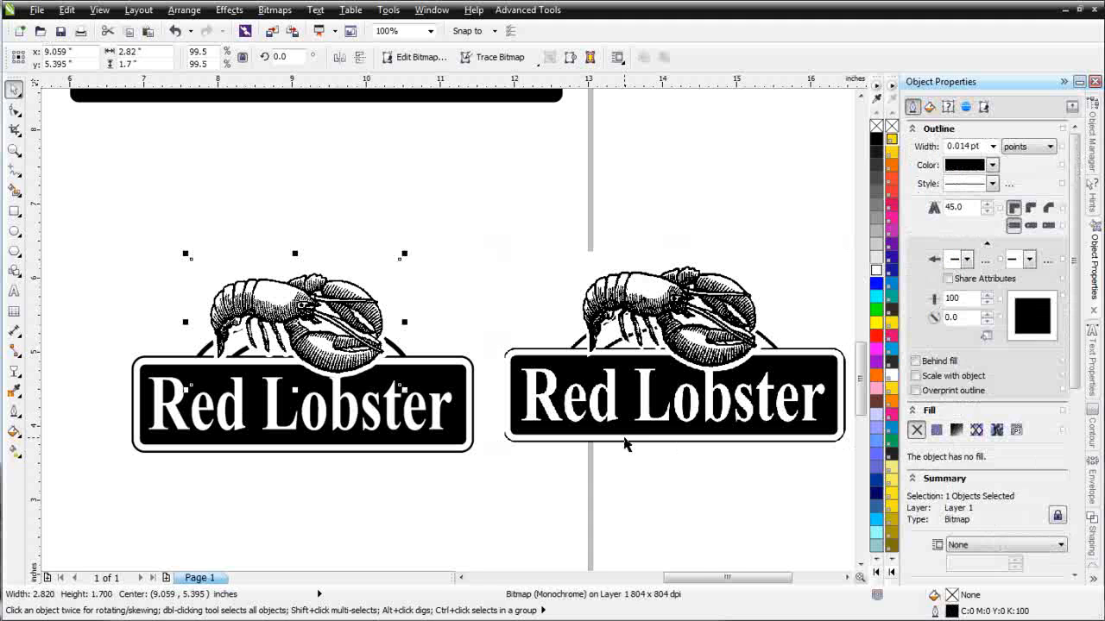
- Color the lobster illustration red and fill the black banner rectangle with red
right_click(877, 337)
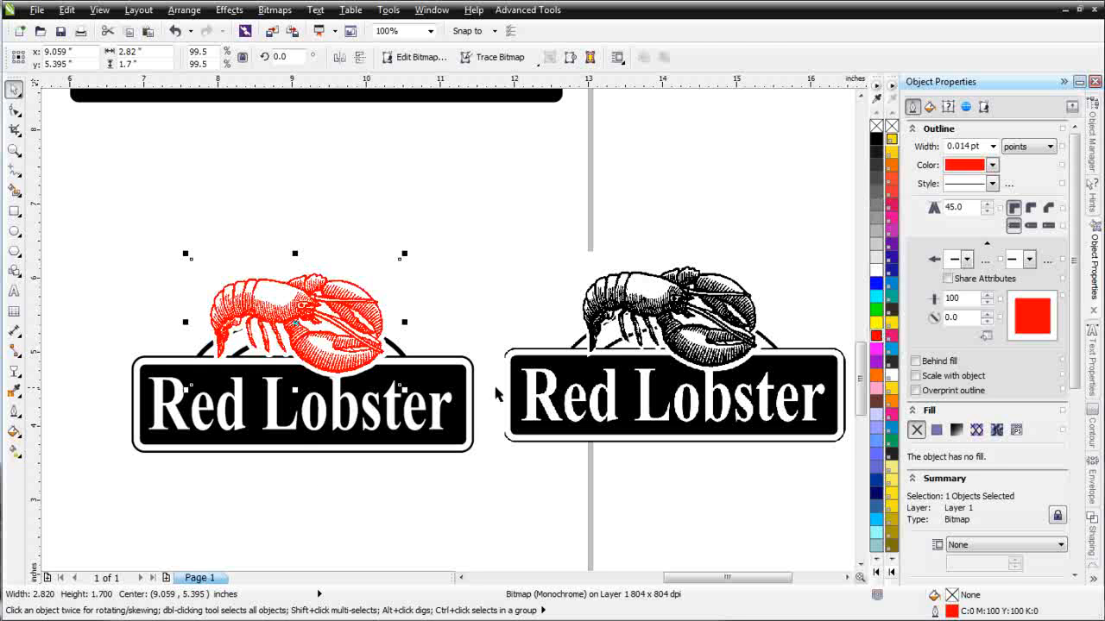
left_click(469, 402)
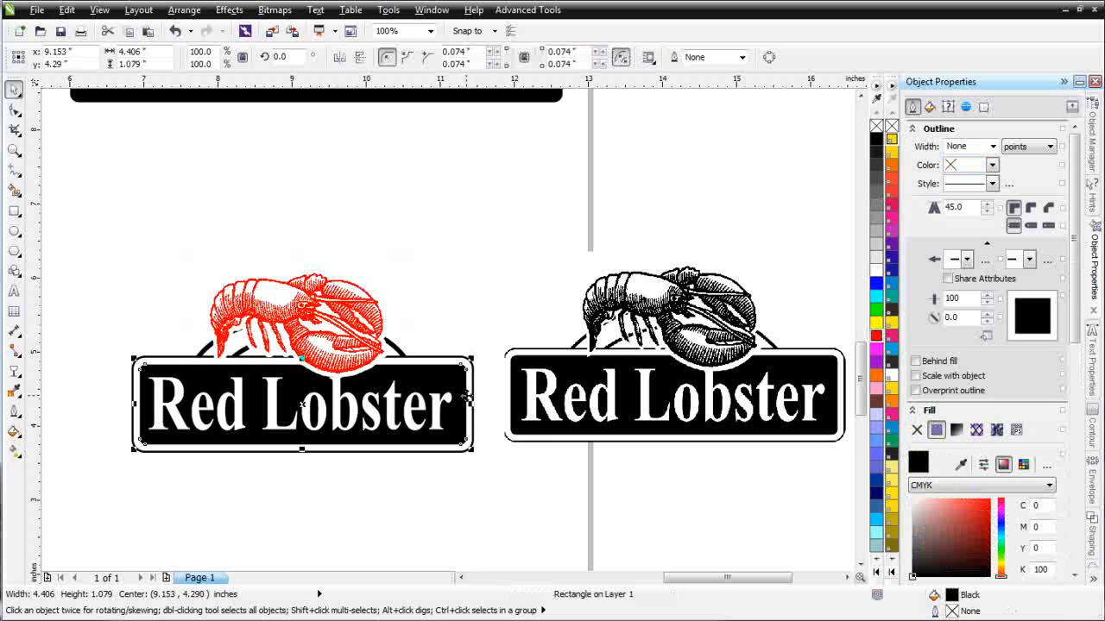
left_click(877, 337)
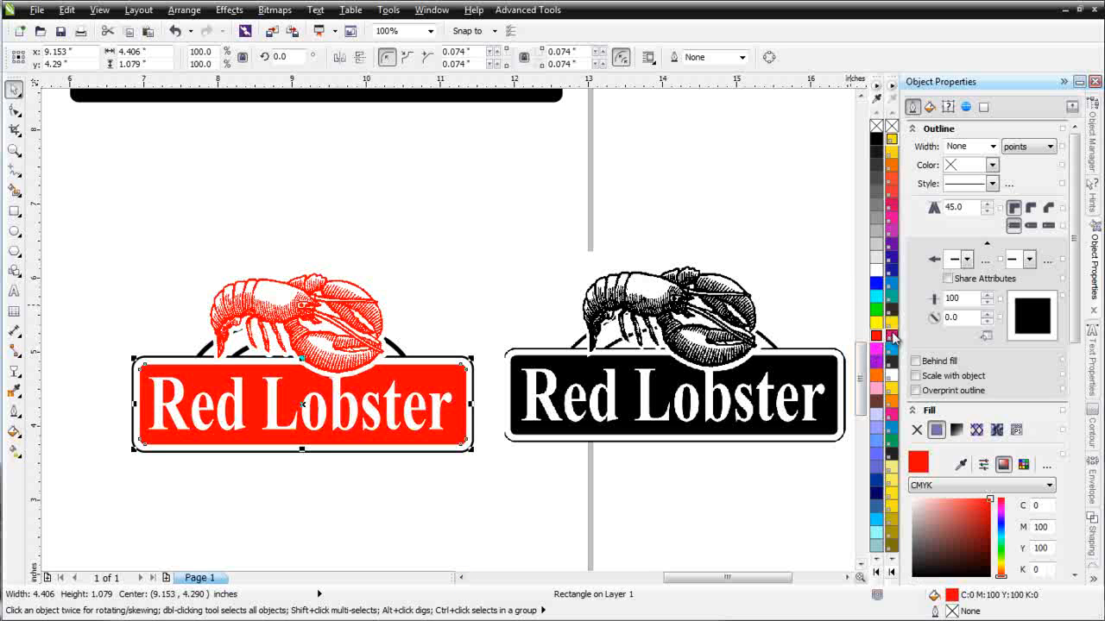
left_click(892, 337)
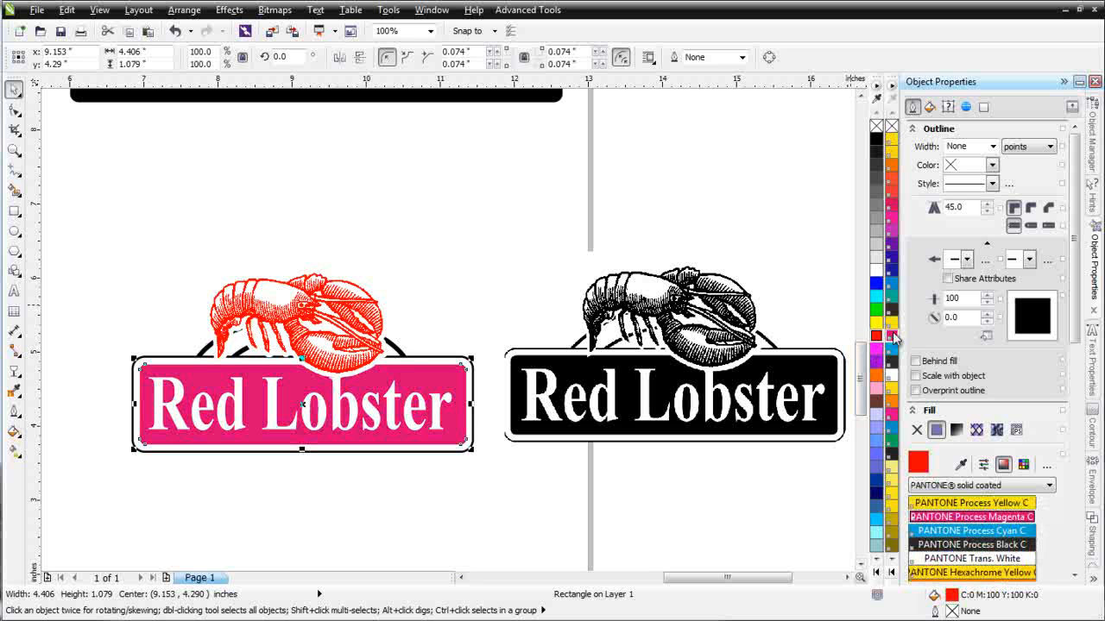
left_click(889, 193)
- Recolor the lobster PANTONE Red 032 C and give the outer rectangle a PANTONE Red 032 C border
key("Tab")
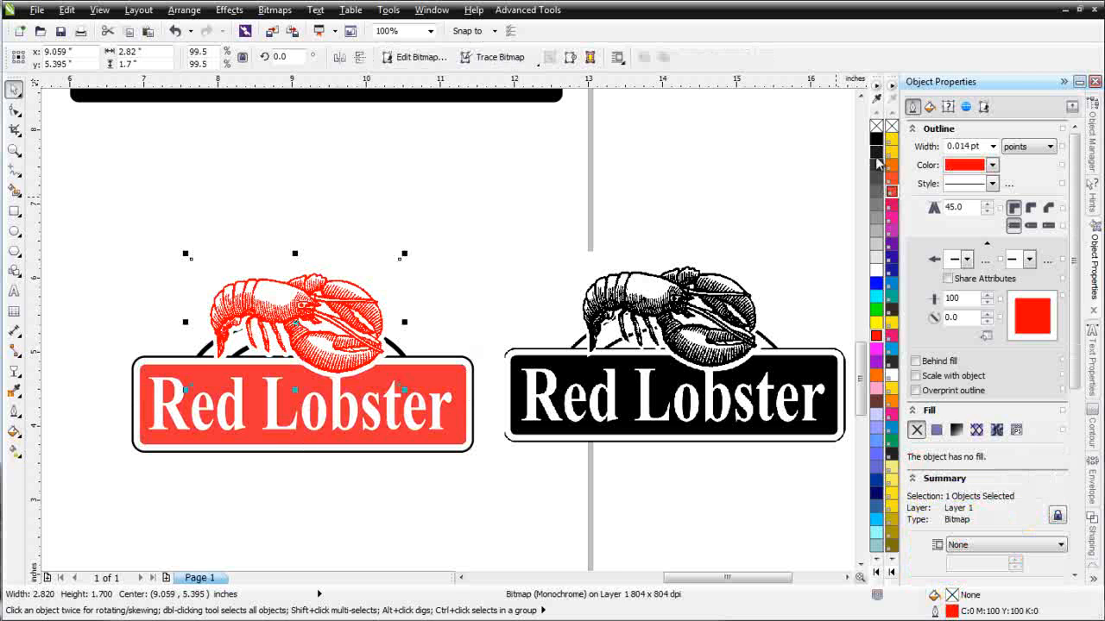
right_click(892, 193)
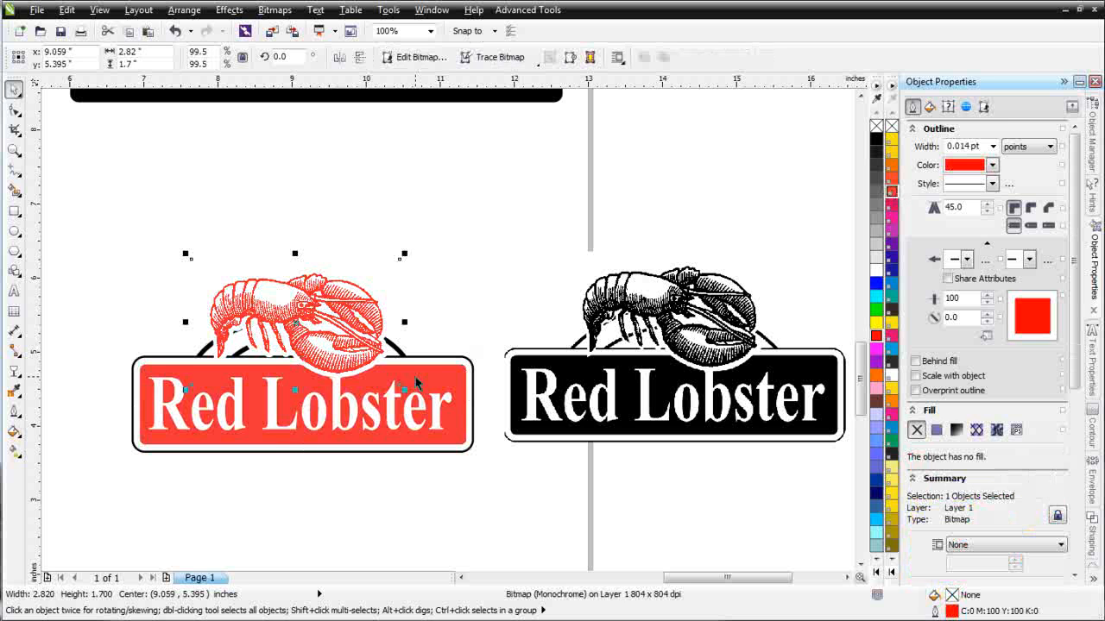
left_click(462, 362)
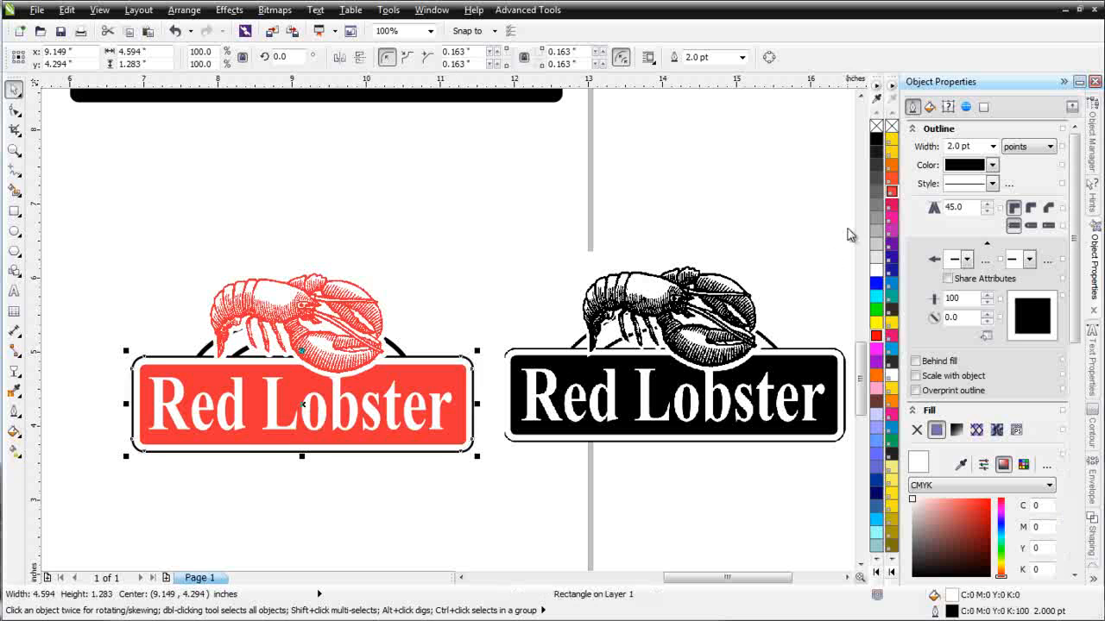
right_click(892, 193)
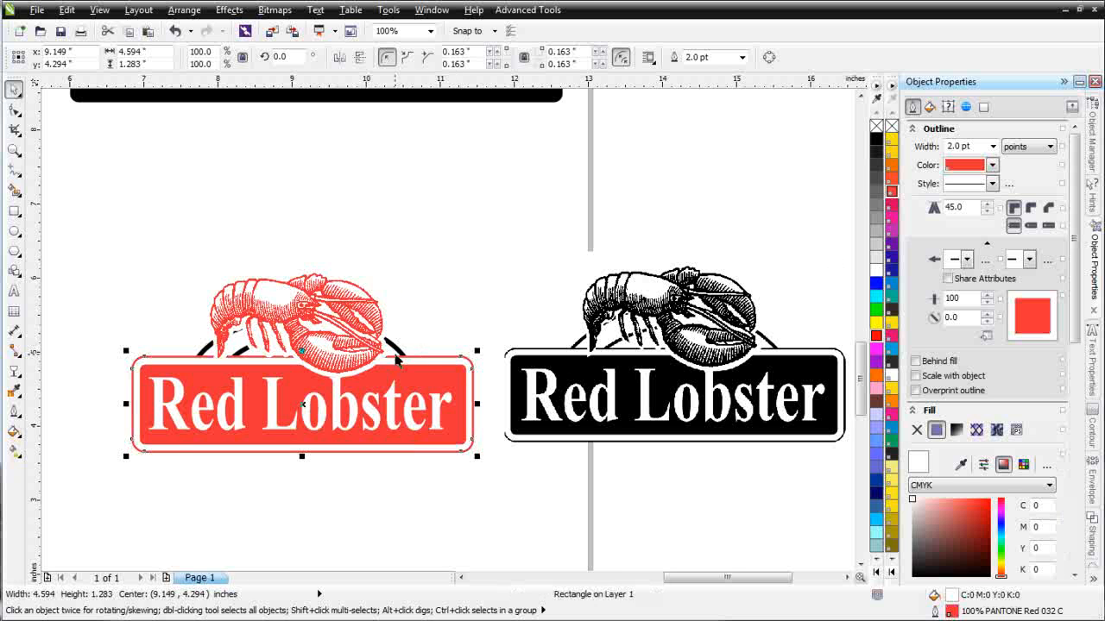
- Make the black arc behind the lobster red, then deselect to view the logo
left_click(402, 353)
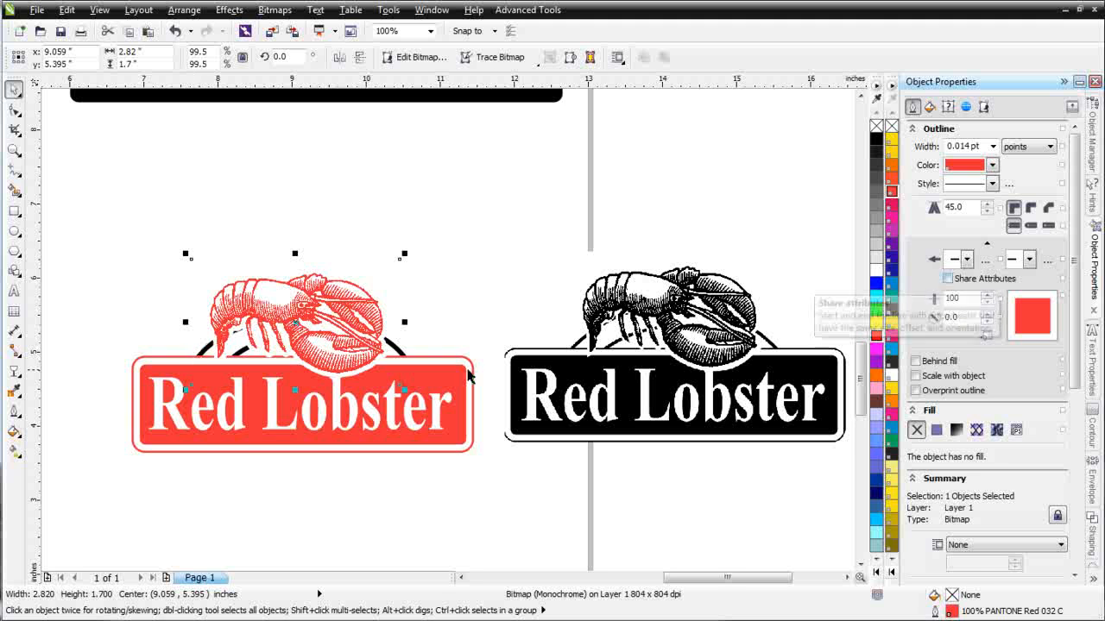
left_click(401, 353)
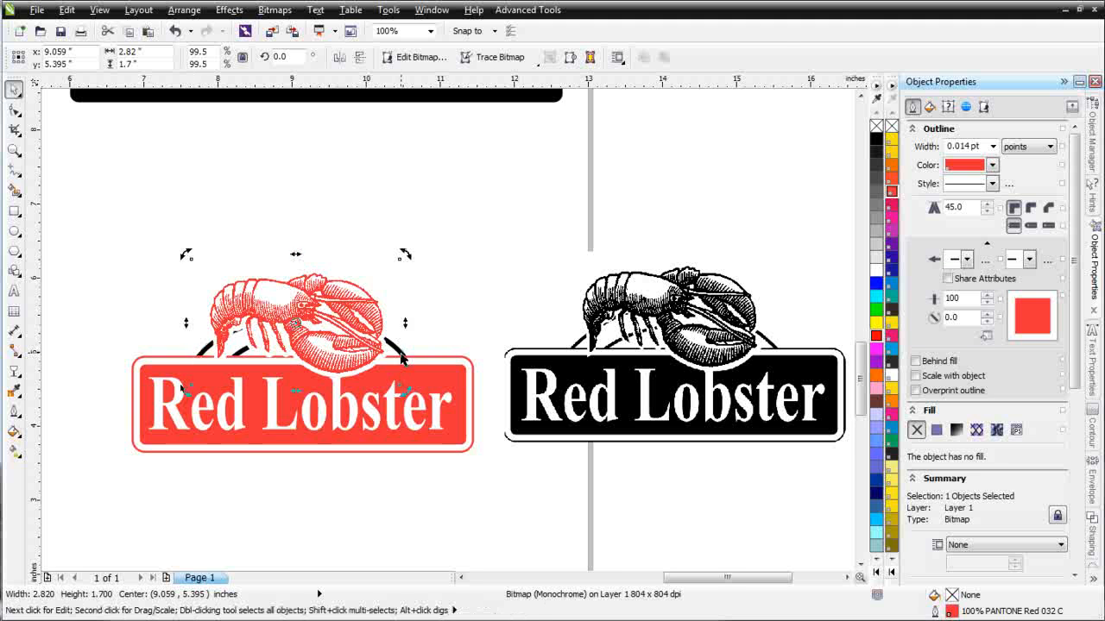
left_click(401, 353)
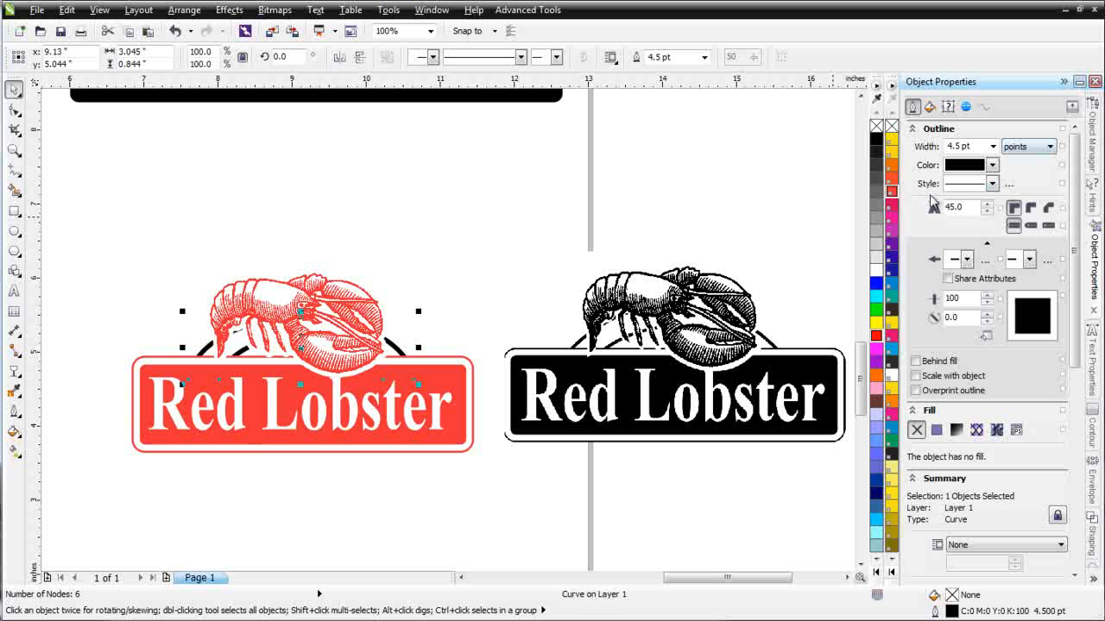
right_click(890, 195)
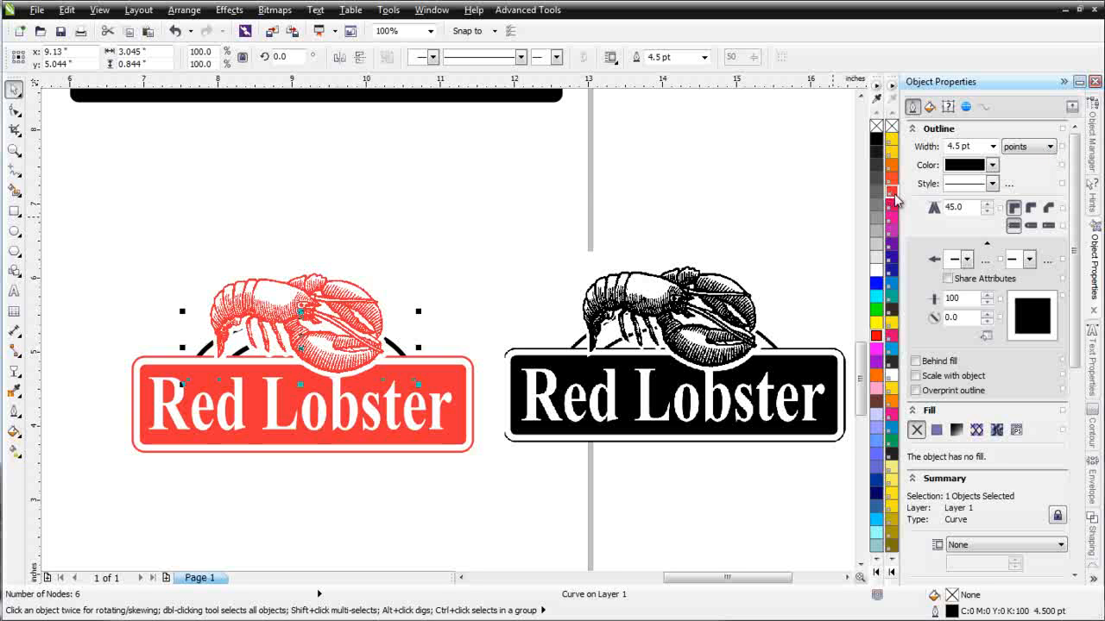
left_click(516, 294)
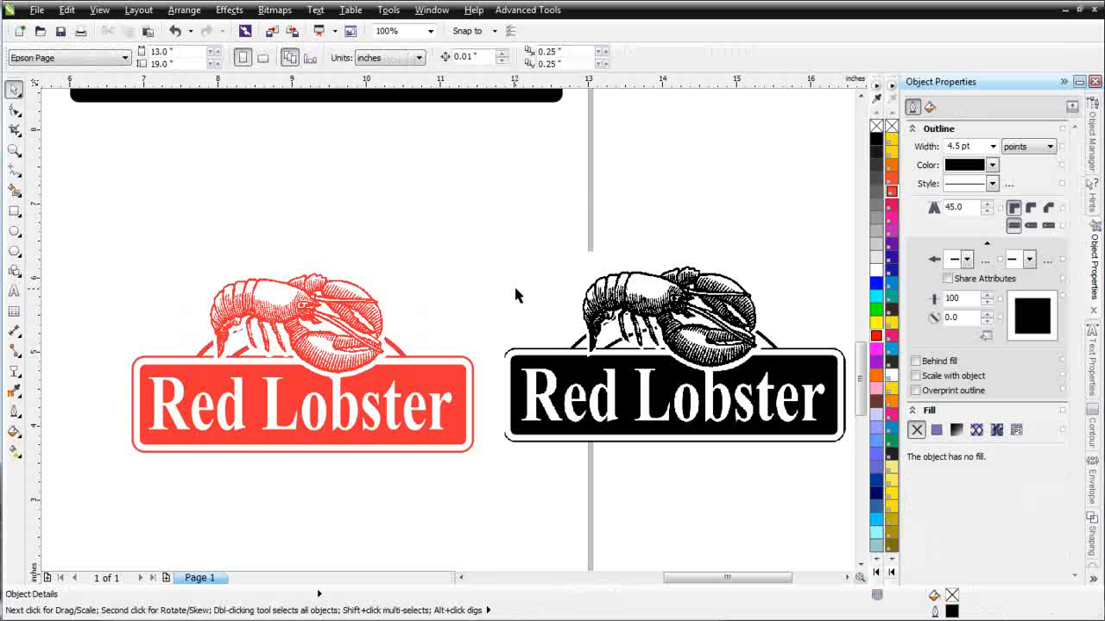